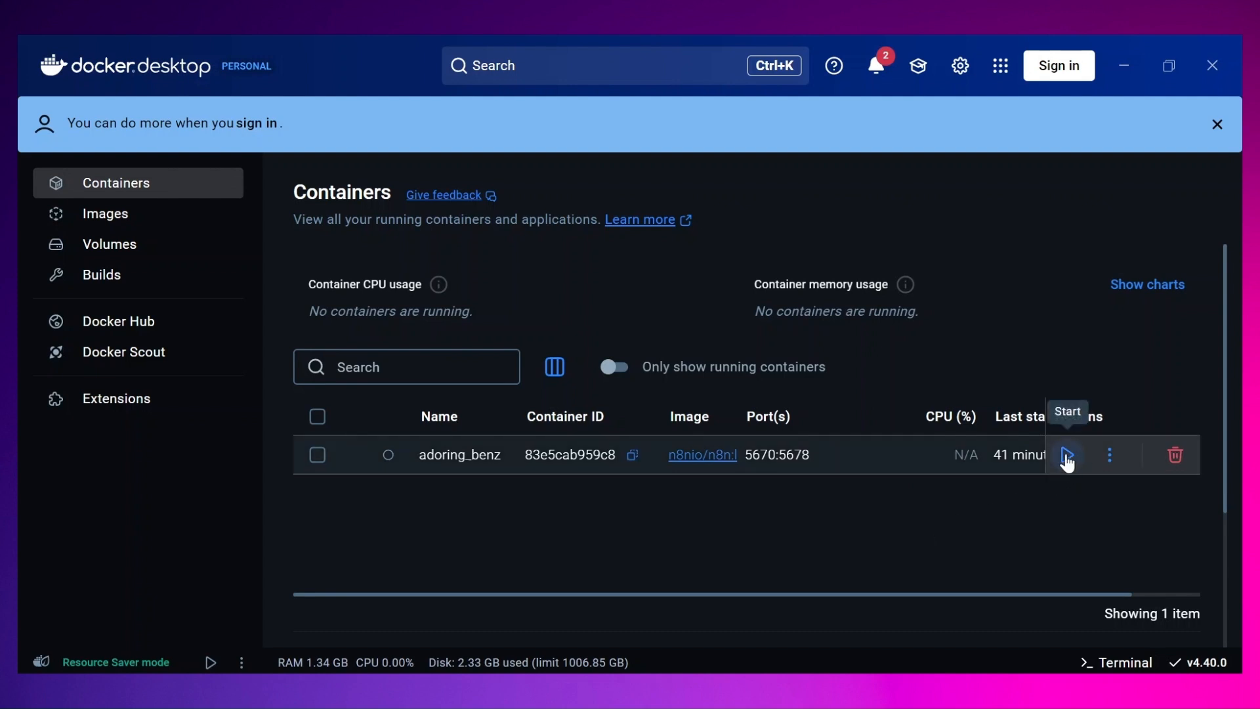
Step: Start the adoring_benz n8n container and open its details page
{"action": "left_click", "coordinate": [1068, 456]}
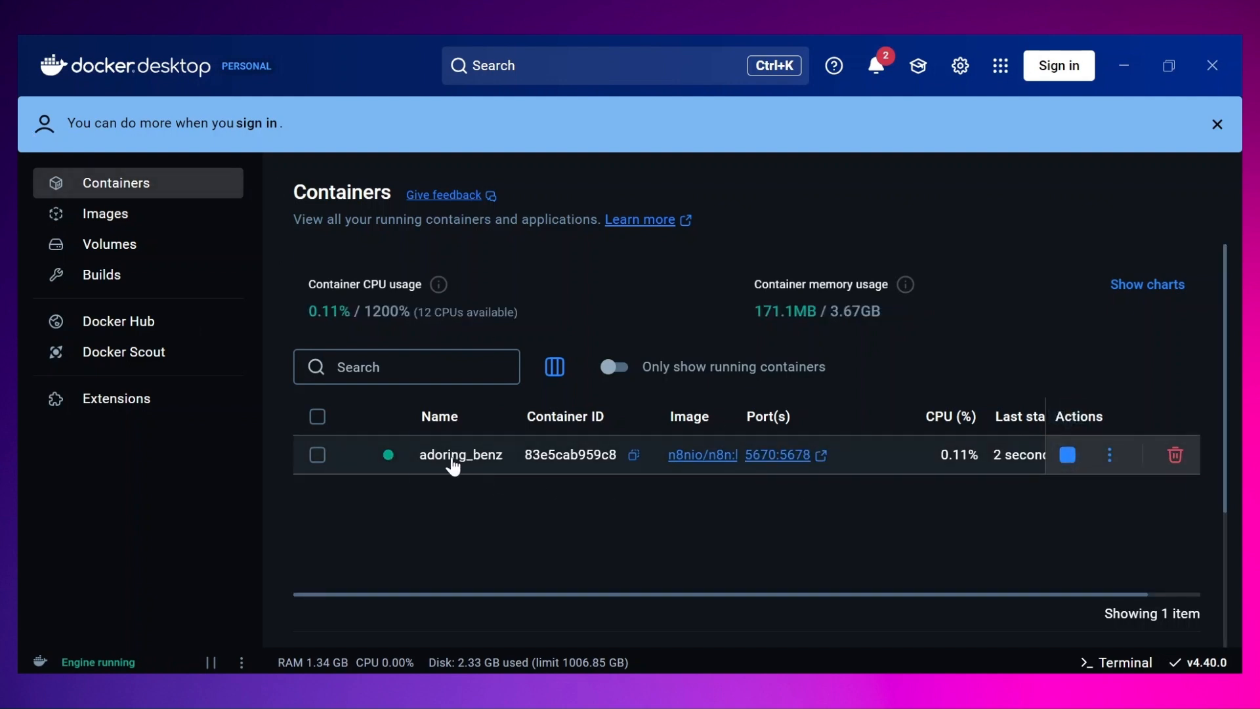
{"action": "left_click", "coordinate": [455, 465]}
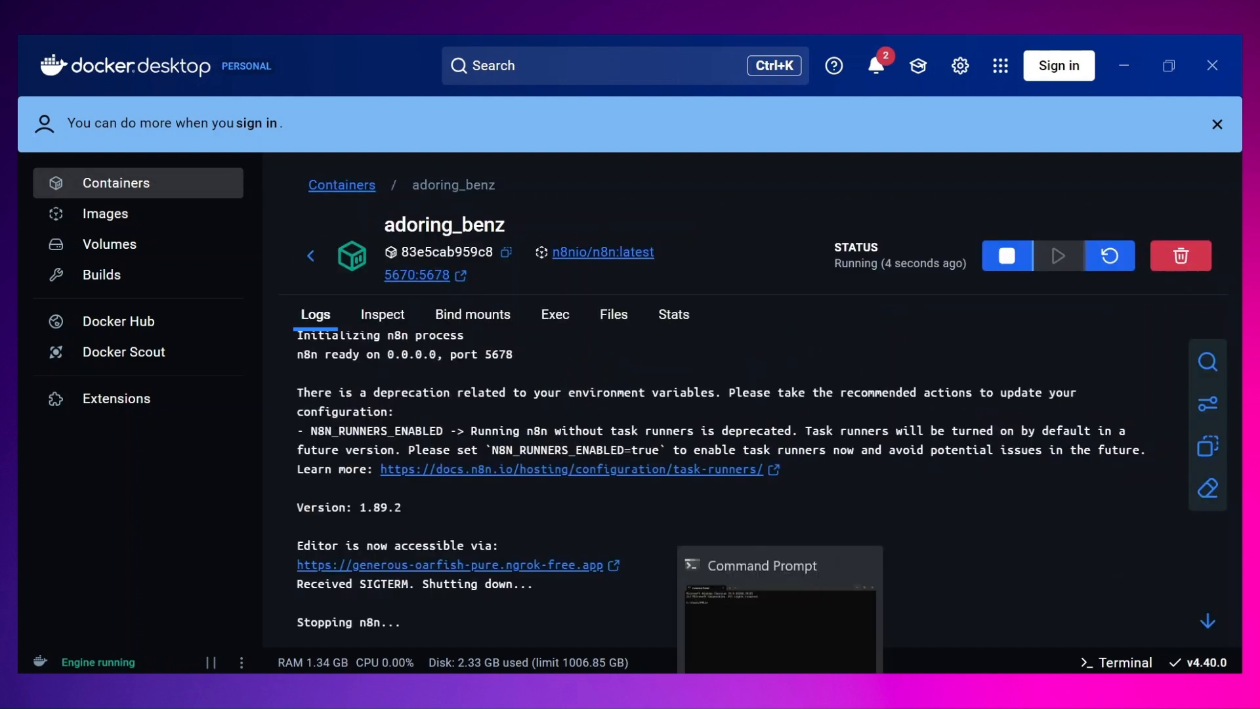
Step: Open Command Prompt and run ngrok http --url=generous-oarfish-pure.ngrok-free.app 5670 to tunnel the container port
{"action": "left_click", "coordinate": [782, 695]}
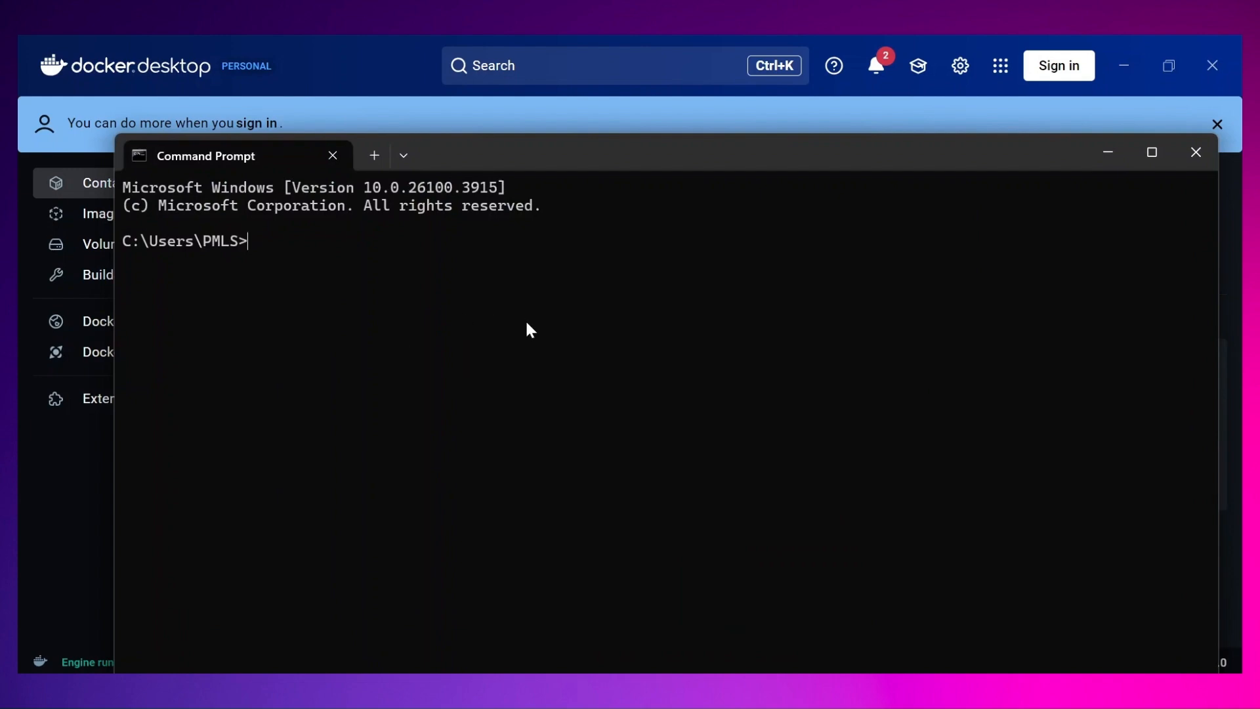
{"action": "type", "text": "ngrok http --url=generous-oarfish-pure.ngrok-free.app 5670"}
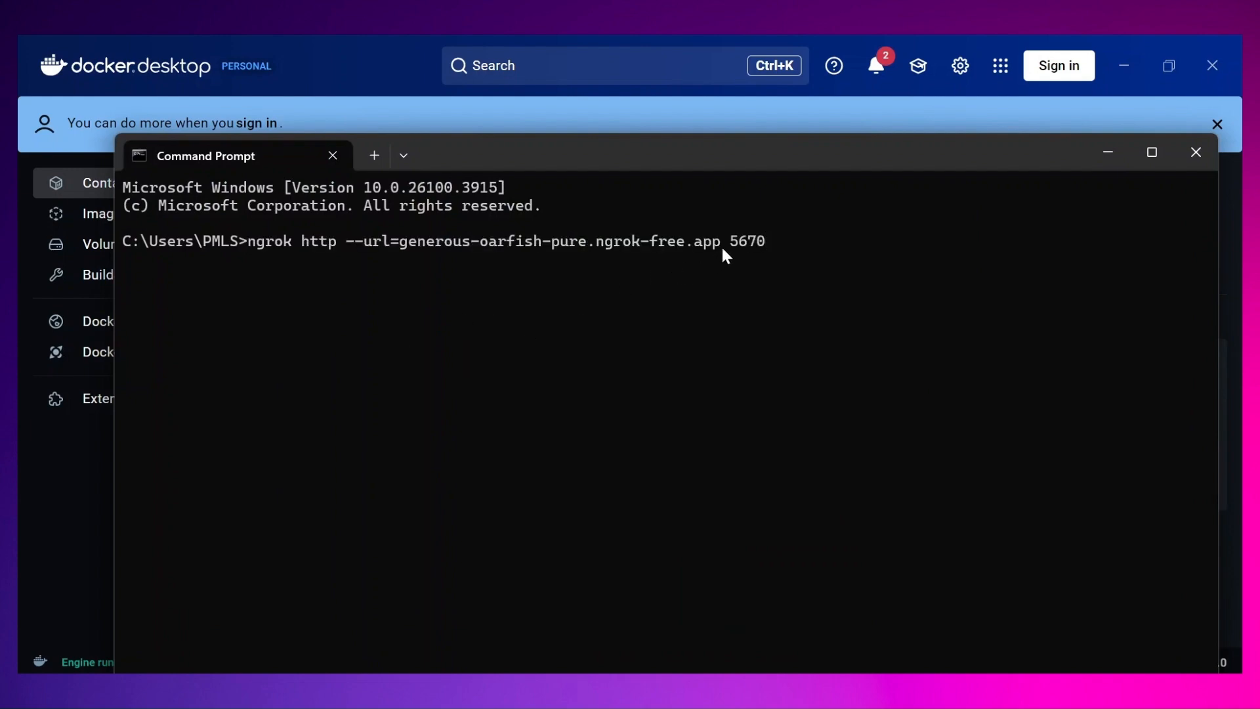
{"action": "left_click_drag", "start_coordinate": [729, 244], "coordinate": [405, 246]}
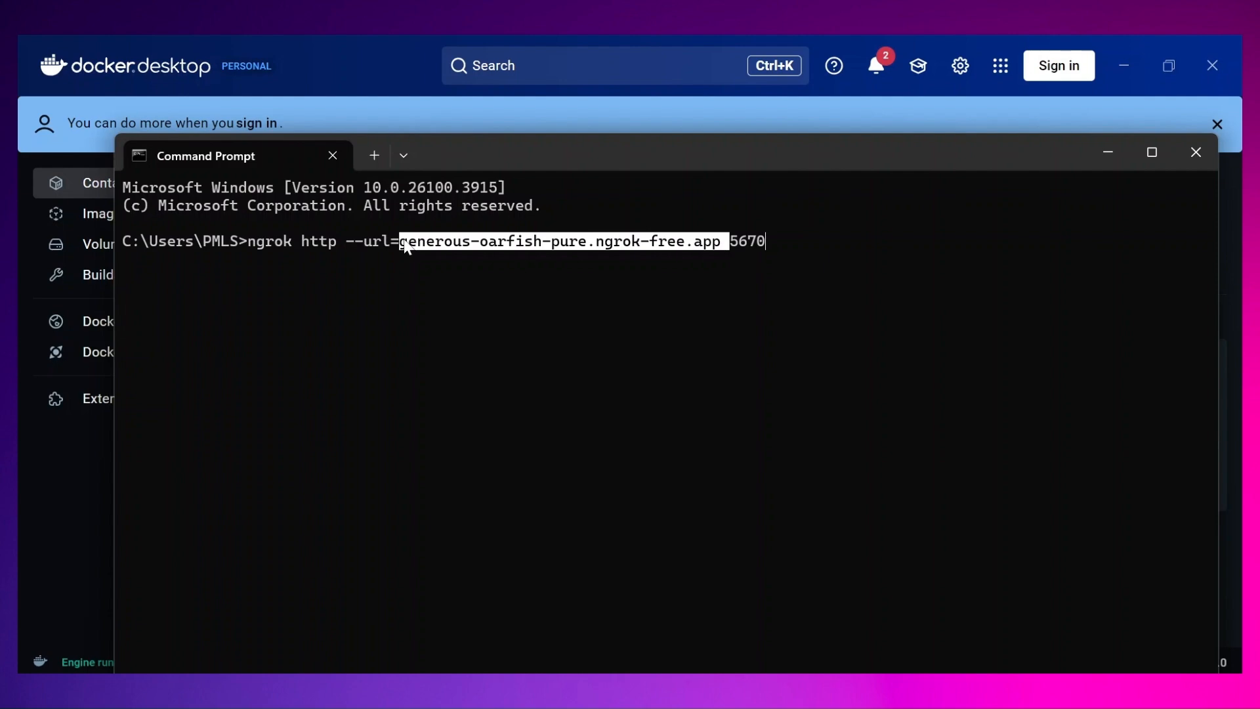
{"action": "left_click", "coordinate": [771, 243]}
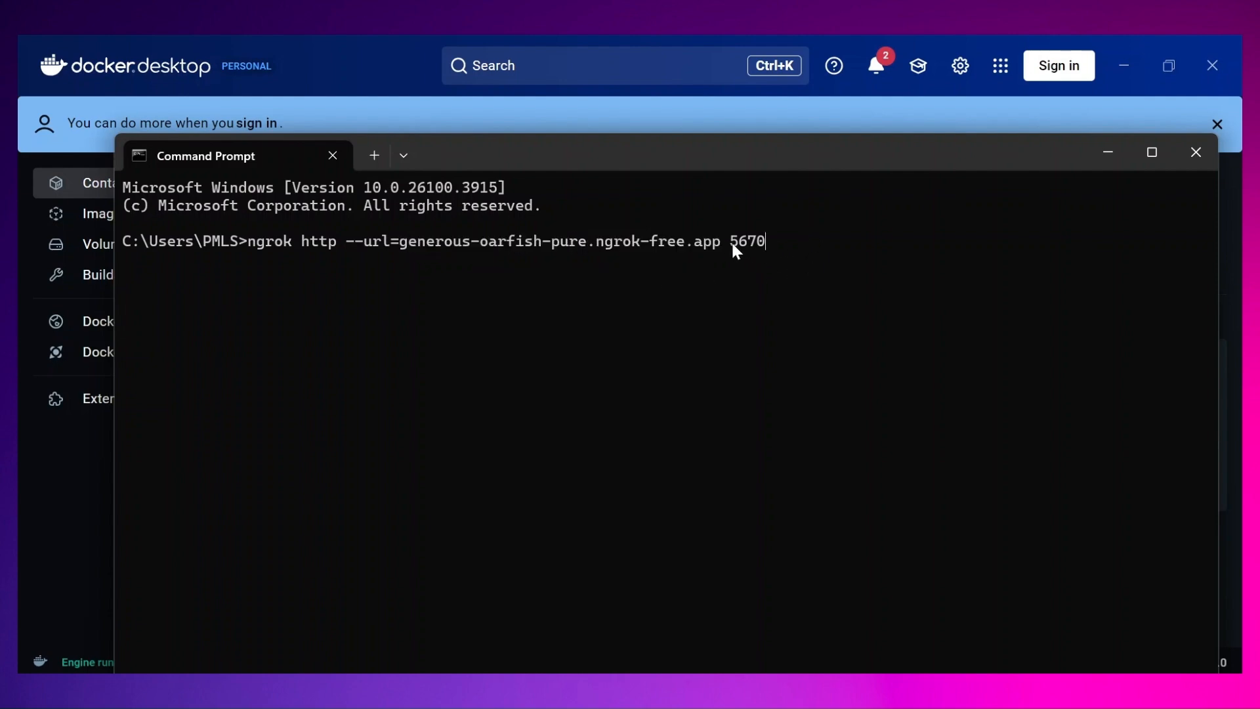
{"action": "left_click_drag", "start_coordinate": [732, 243], "coordinate": [773, 243]}
{"action": "left_click_drag", "start_coordinate": [533, 150], "coordinate": [536, 337]}
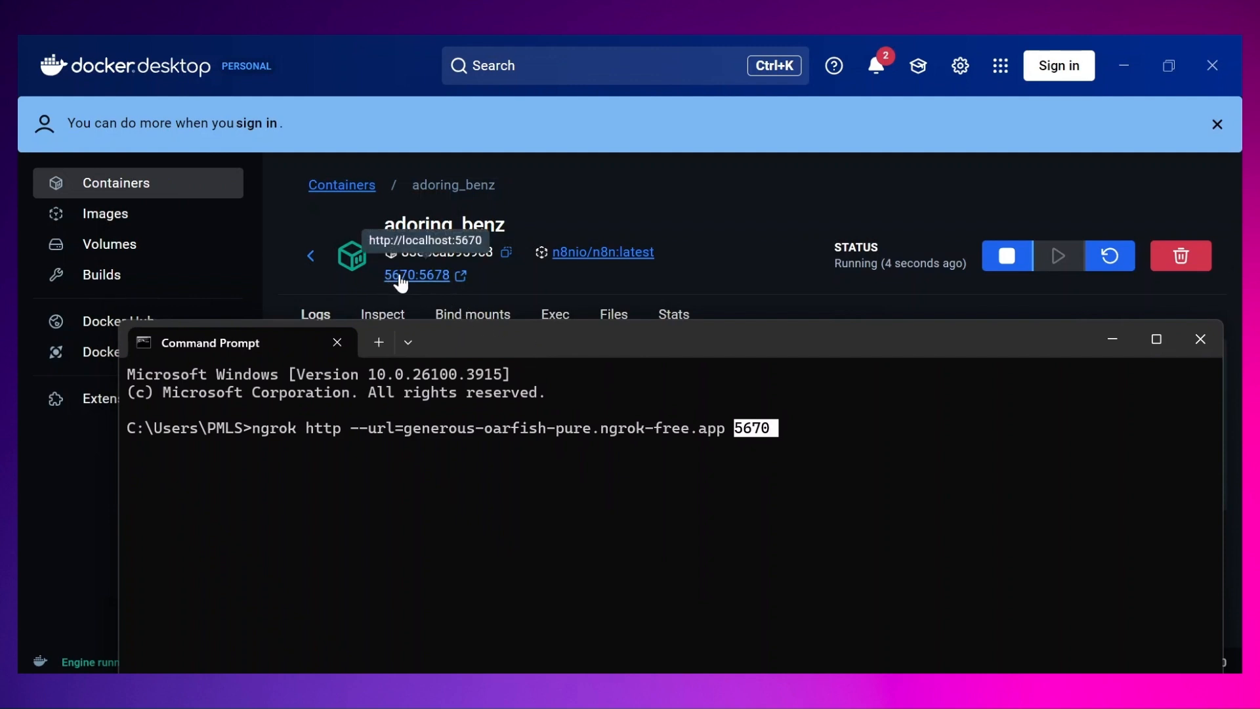
{"action": "left_click", "coordinate": [823, 433]}
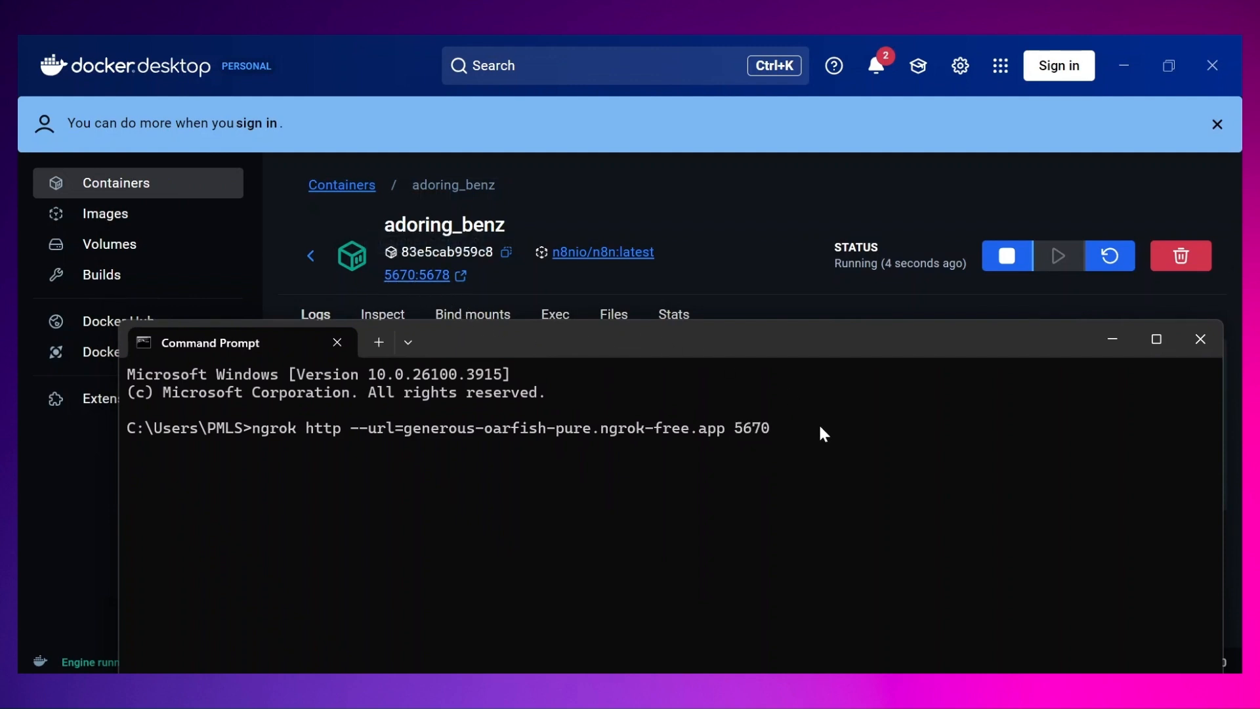
{"action": "key", "text": "Return"}
Step: Minimize the terminal and open the n8n editor via the ngrok URL shown in the container logs
{"action": "left_click_drag", "start_coordinate": [724, 340], "coordinate": [701, 128]}
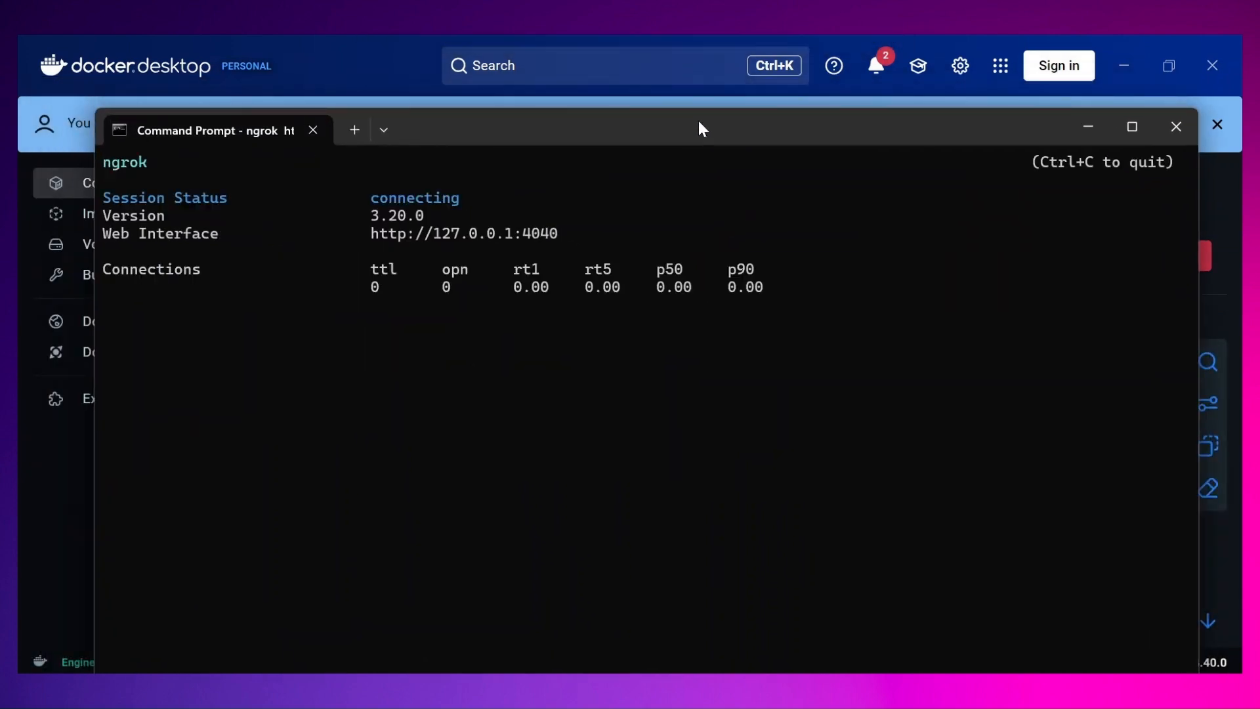
{"action": "left_click", "coordinate": [1079, 135]}
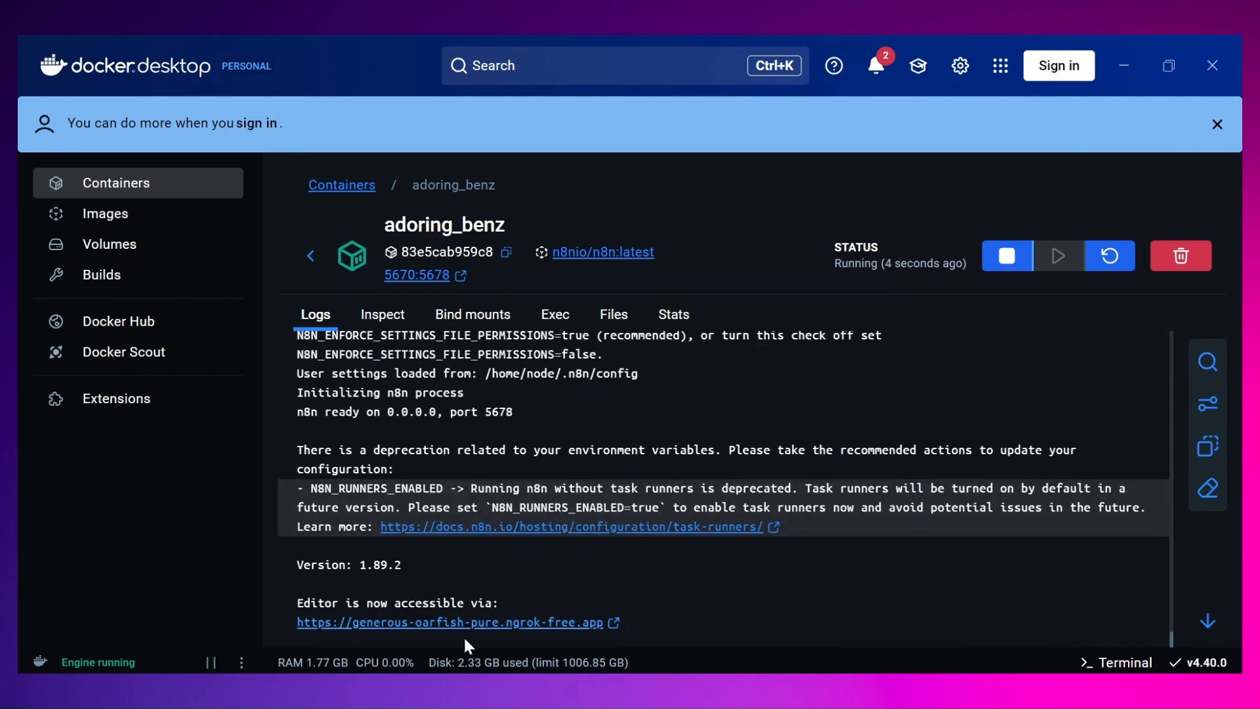
{"action": "left_click", "coordinate": [502, 624]}
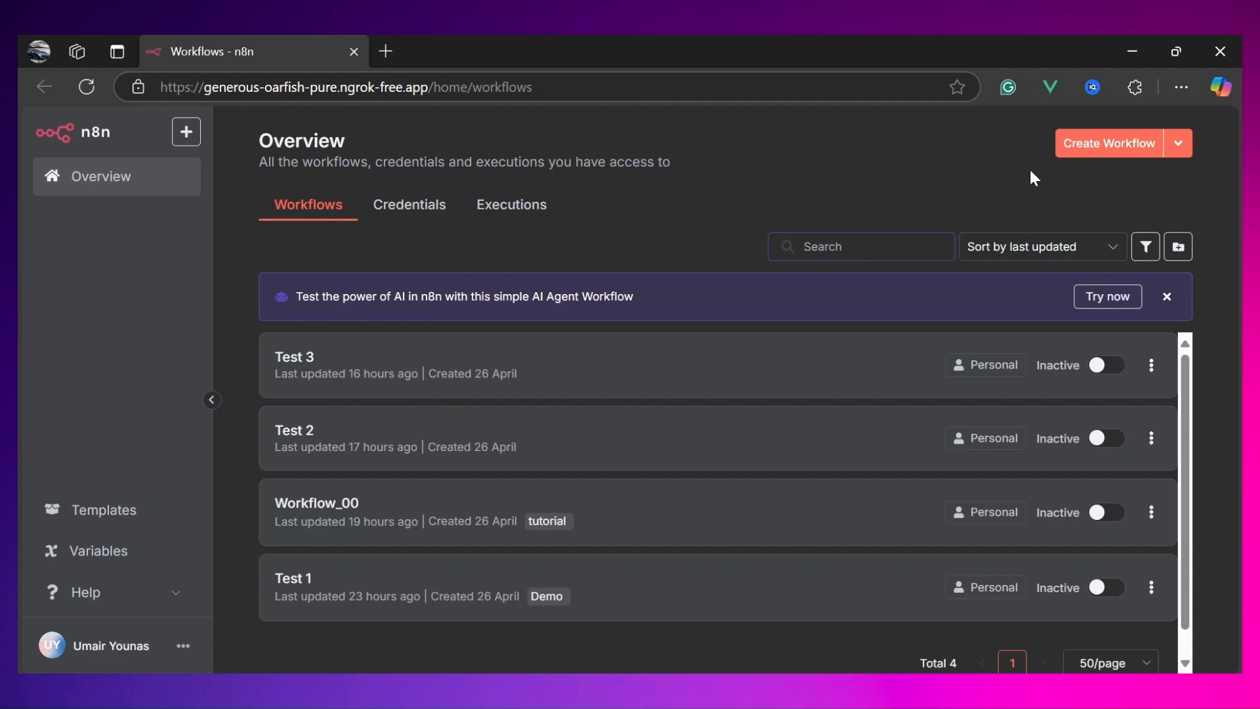
Step: Create a new workflow and name it n8n_01
{"action": "left_click", "coordinate": [1105, 152]}
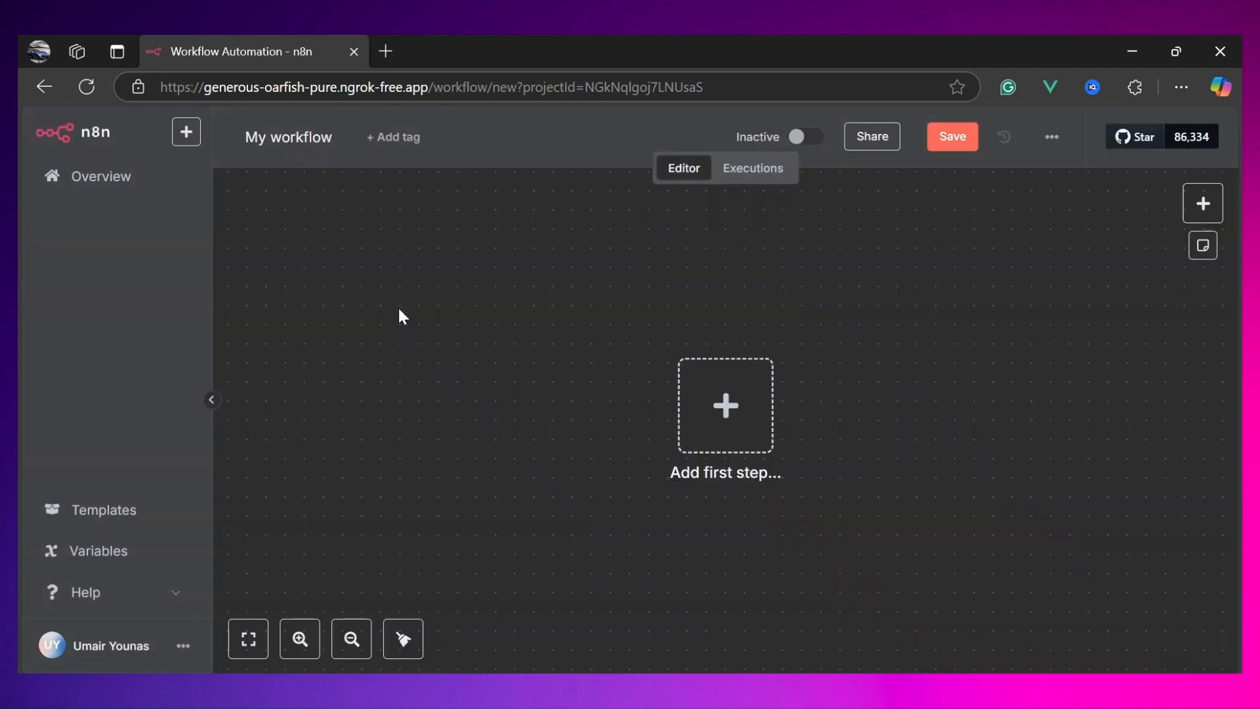
{"action": "left_click", "coordinate": [310, 145]}
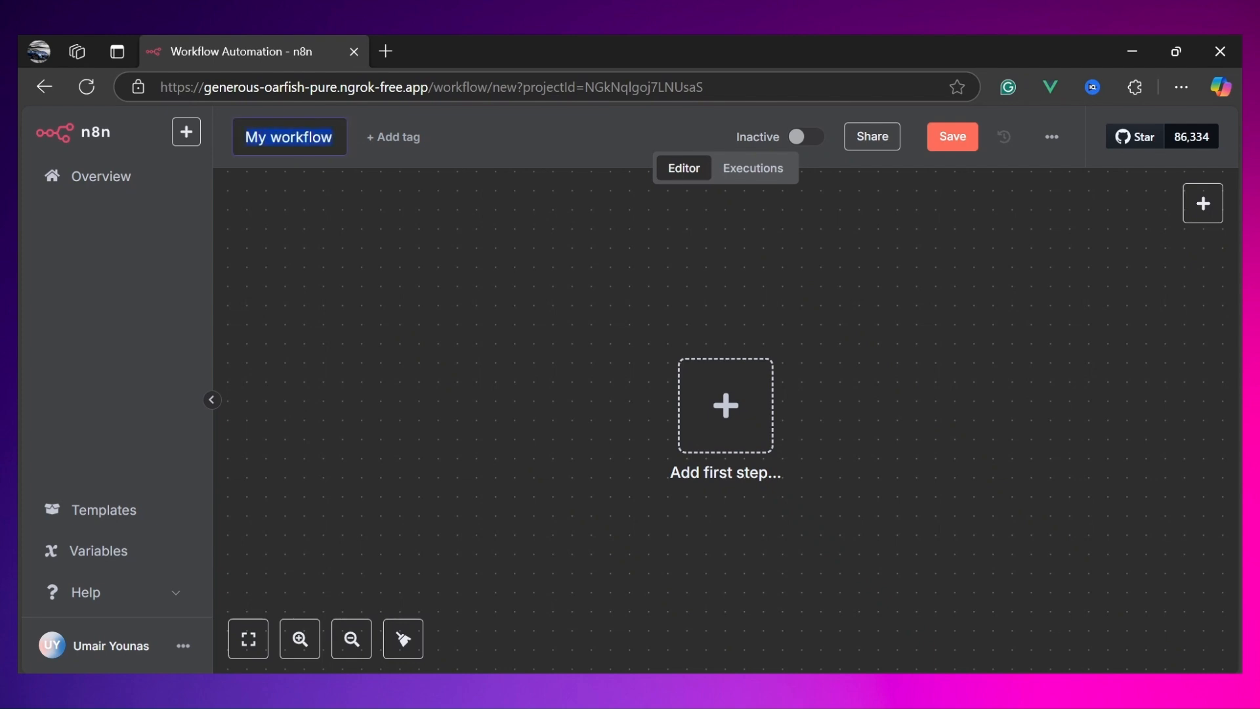
{"action": "type", "text": "n8n_01"}
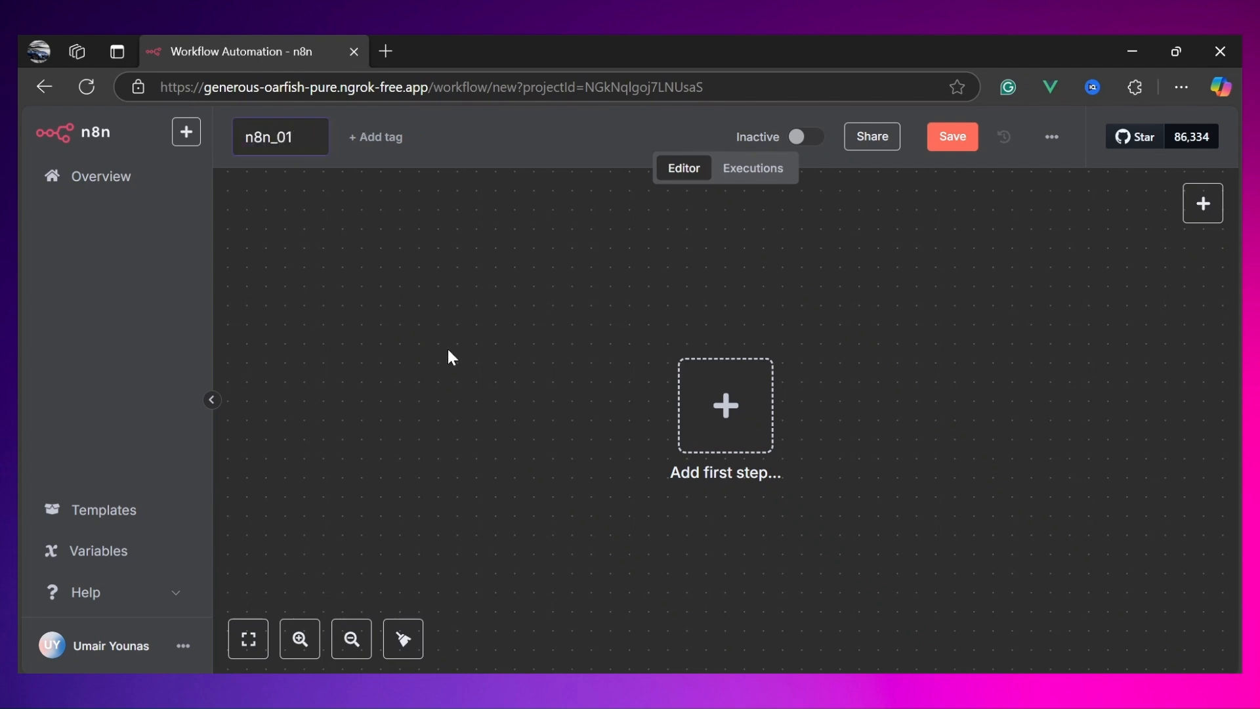
{"action": "key", "text": "Return"}
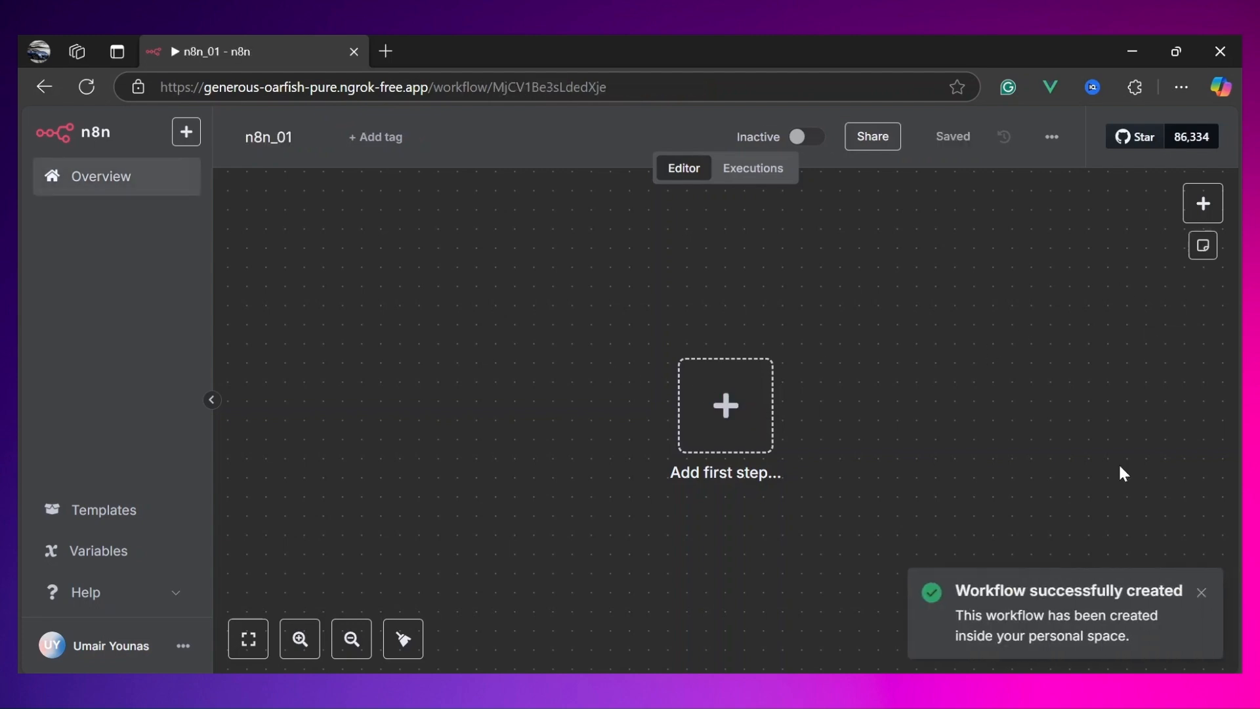
Step: Add a Trigger manually node as the first step and move it left on the canvas
{"action": "left_click", "coordinate": [738, 394]}
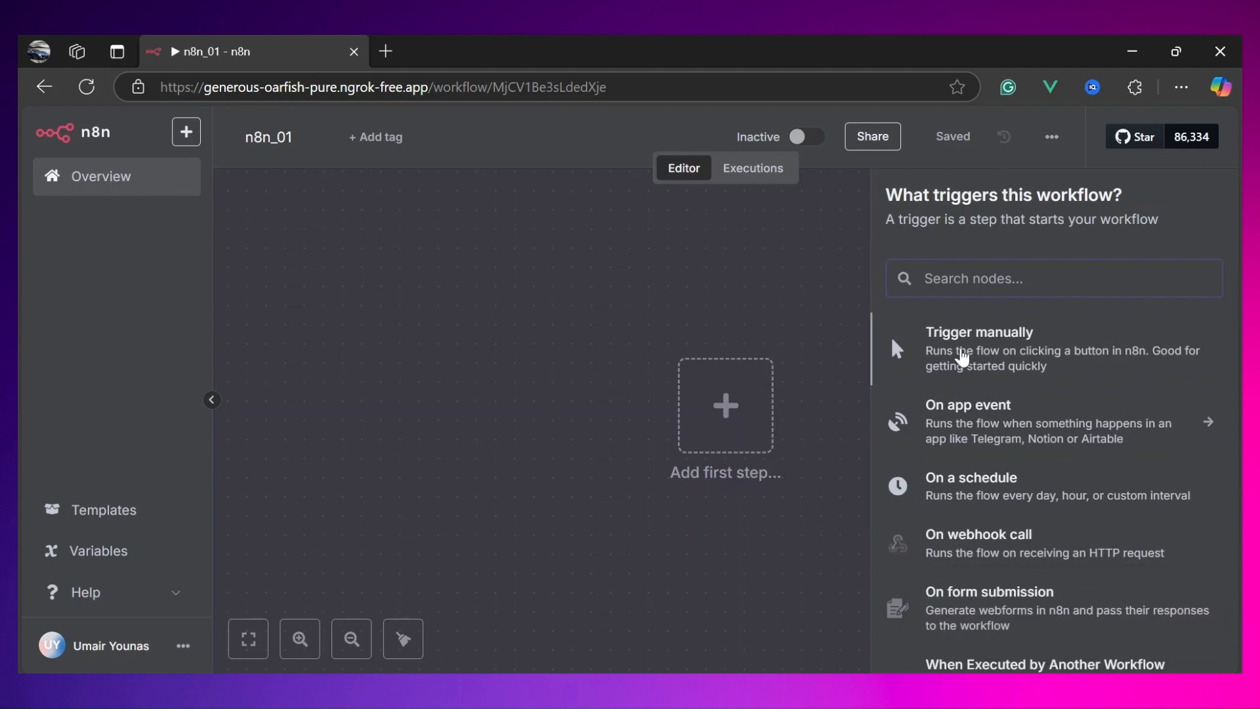
{"action": "left_click", "coordinate": [962, 358]}
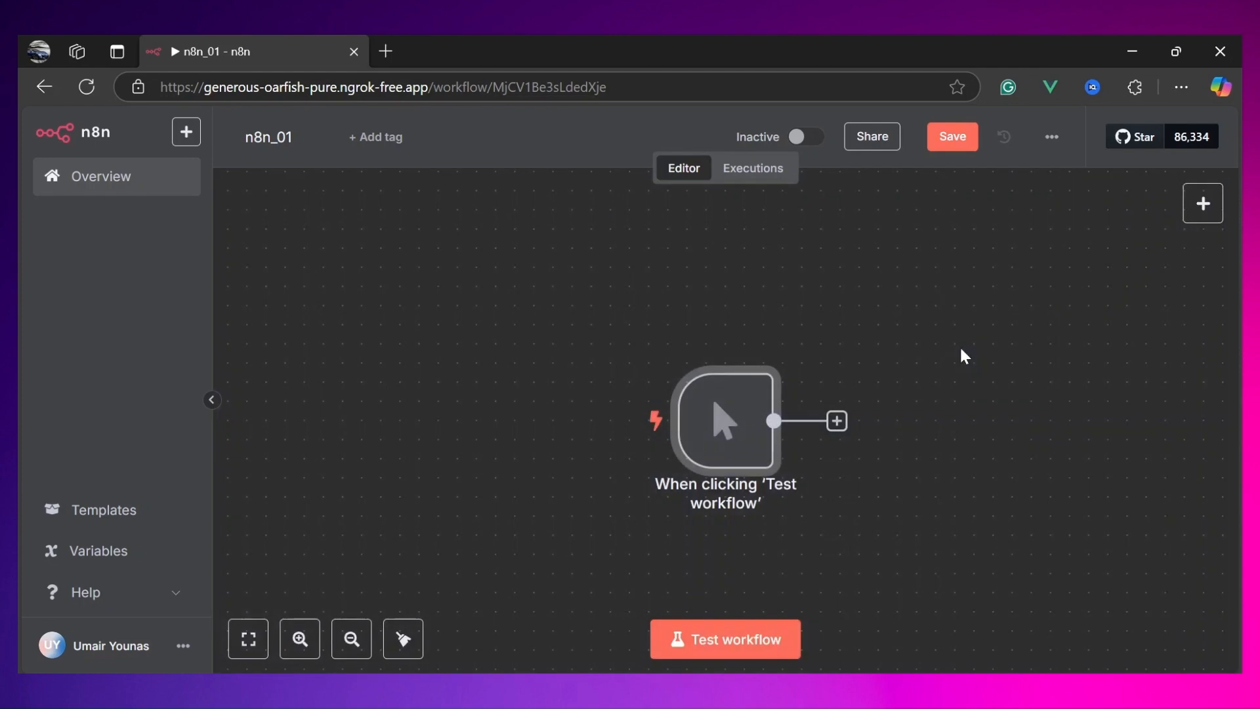
{"action": "left_click_drag", "start_coordinate": [723, 419], "coordinate": [509, 379]}
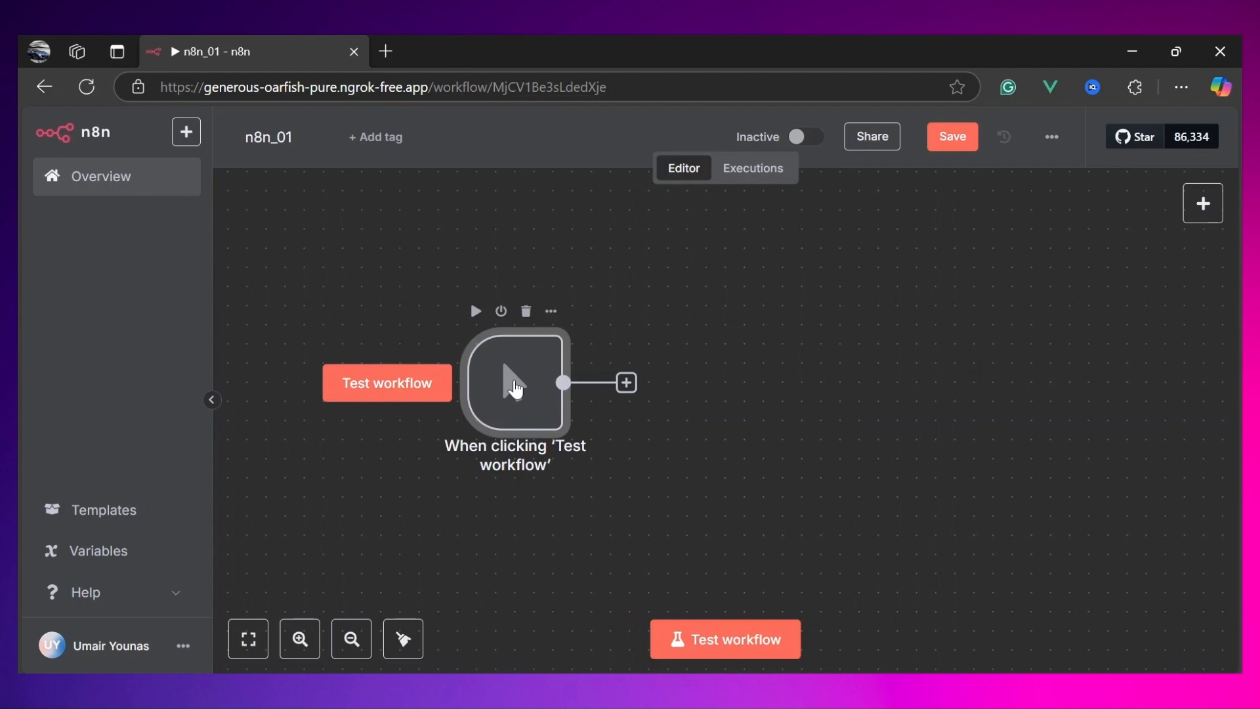
Step: Open the manual trigger node and examine its Settings and Parameters tabs
{"action": "double_click", "coordinate": [514, 384]}
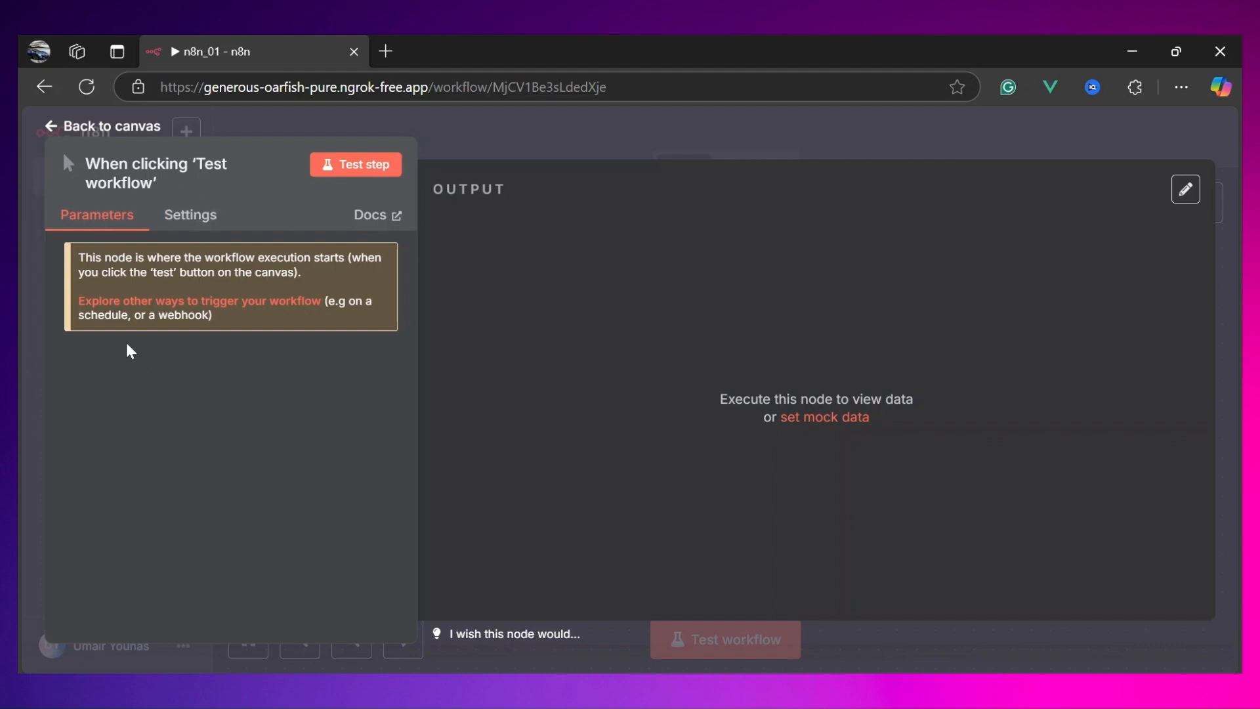
{"action": "left_click", "coordinate": [191, 225]}
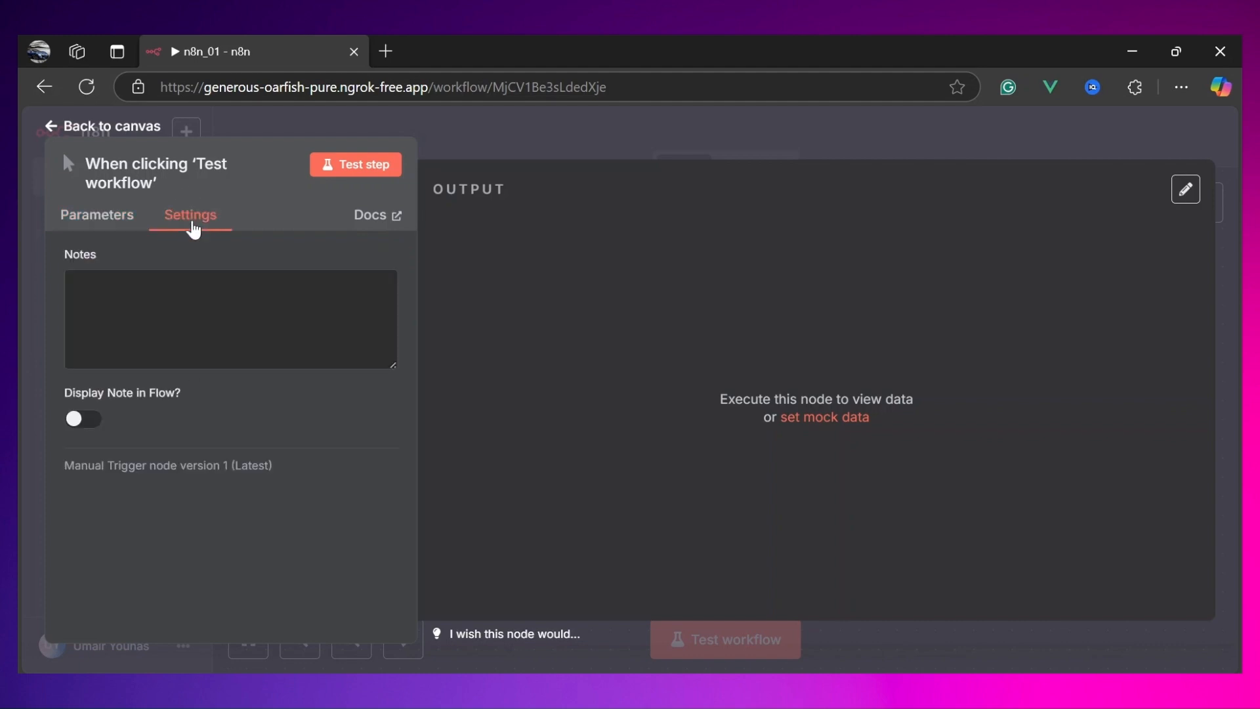
{"action": "left_click", "coordinate": [69, 221]}
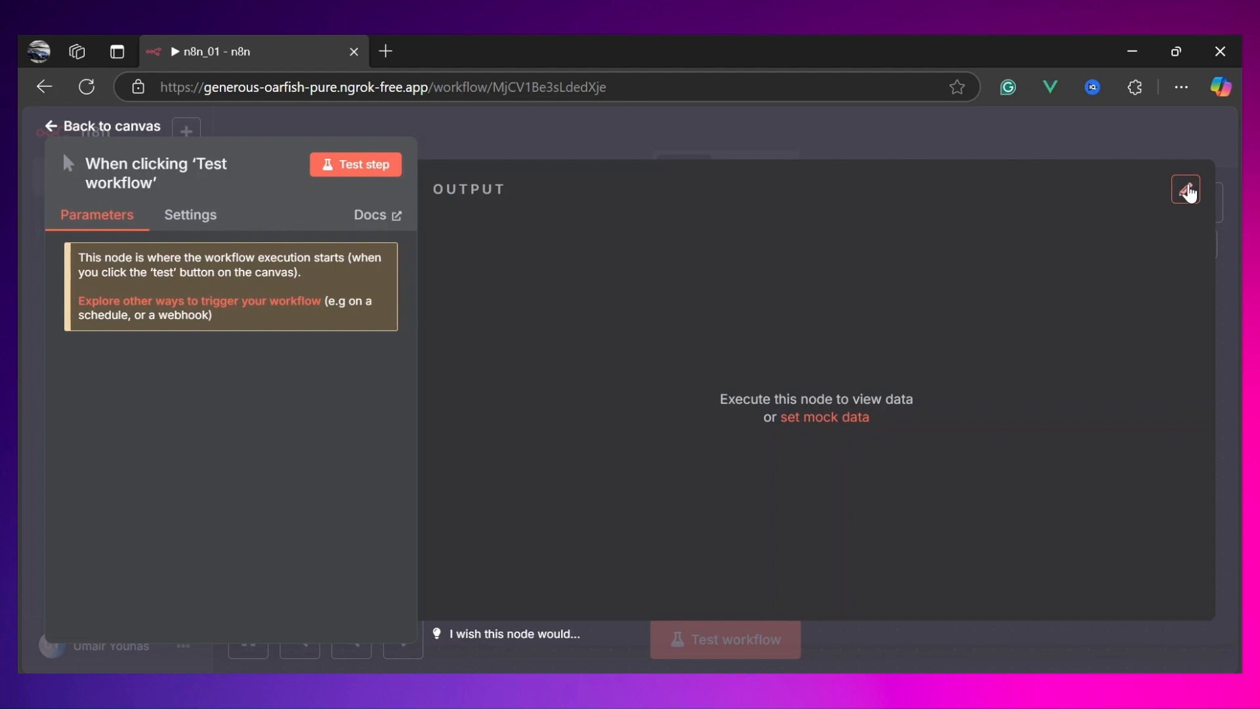
Step: Open the node's mock output editor and delete the second sample item from the JSON array
{"action": "left_click", "coordinate": [1187, 190]}
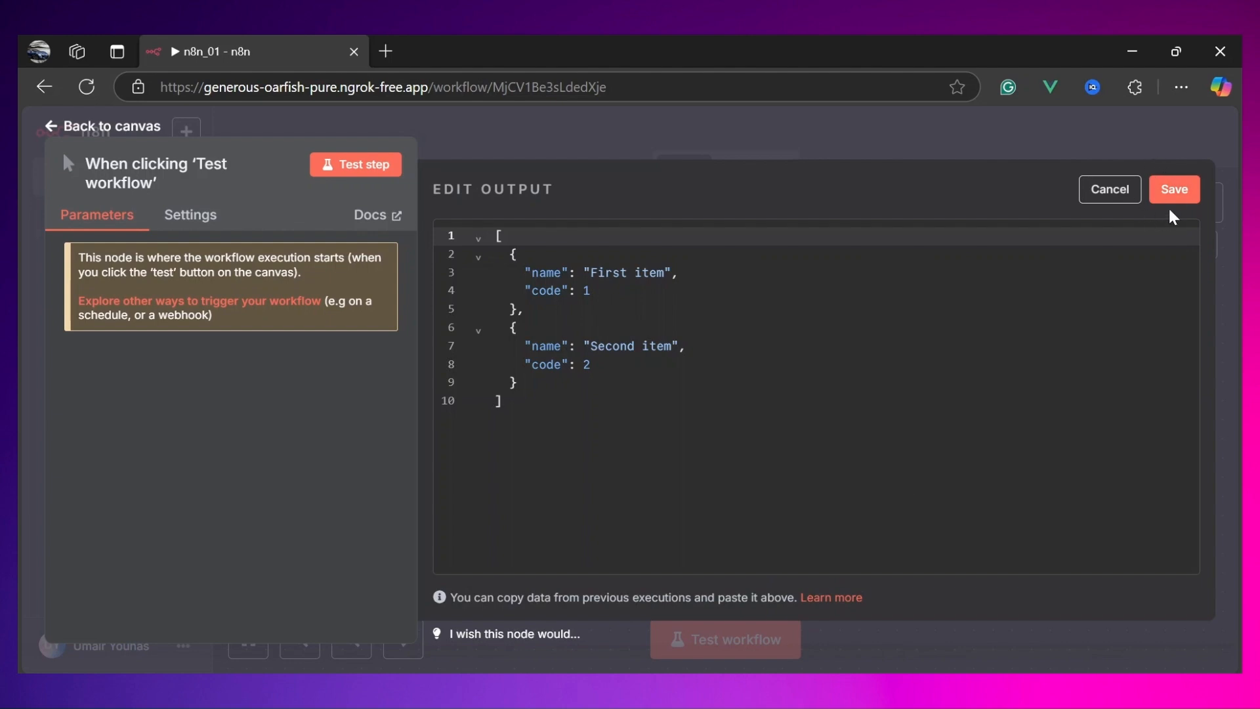
{"action": "left_click_drag", "start_coordinate": [506, 402], "coordinate": [476, 228]}
{"action": "left_click", "coordinate": [525, 310]}
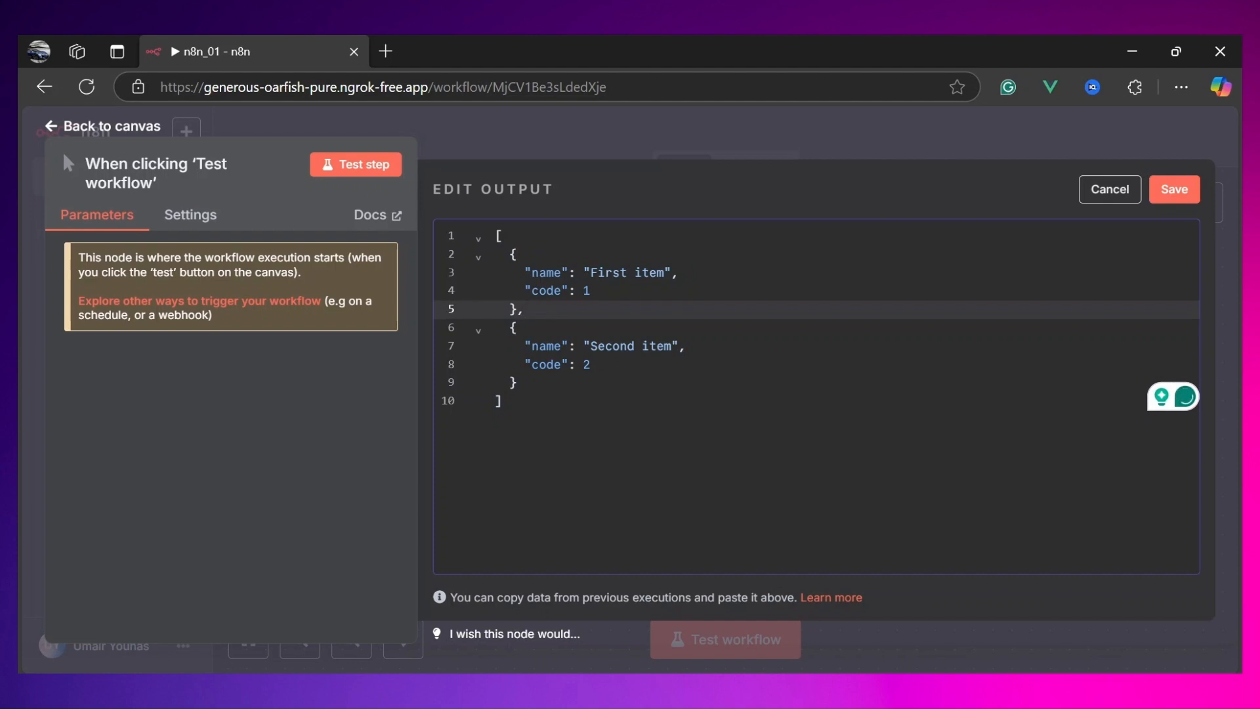
{"action": "left_click_drag", "start_coordinate": [505, 402], "coordinate": [488, 241]}
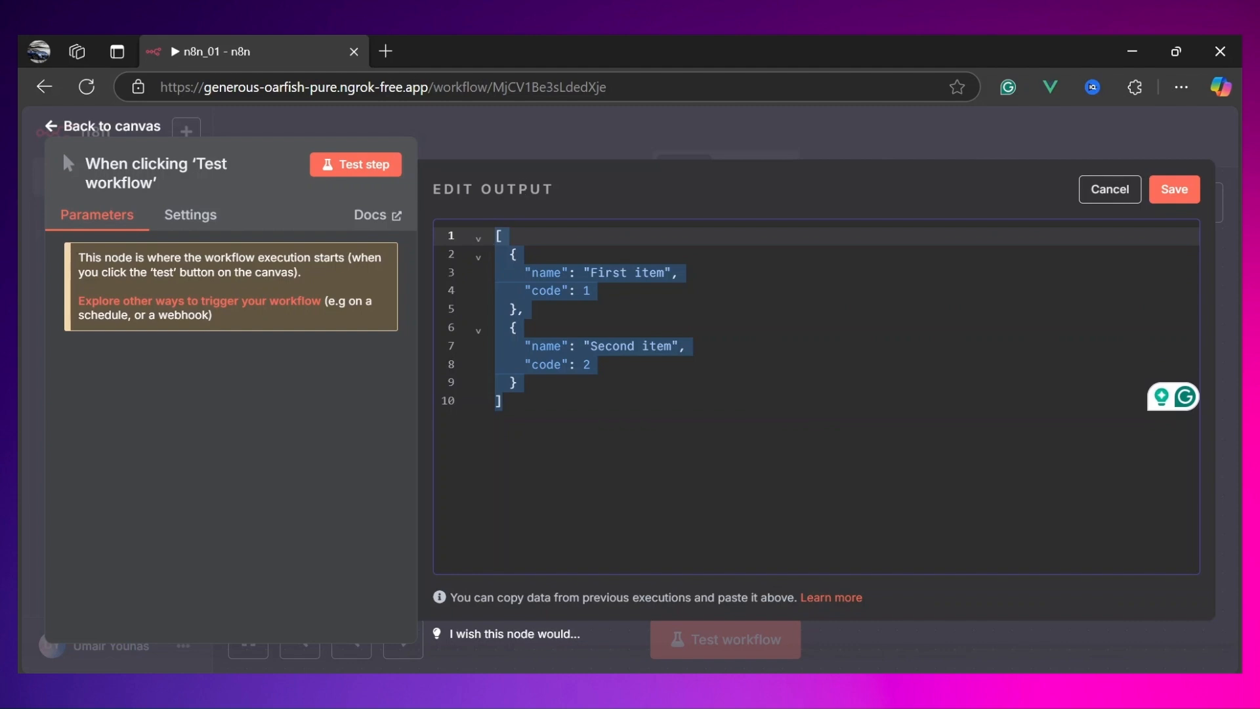
{"action": "left_click", "coordinate": [517, 328]}
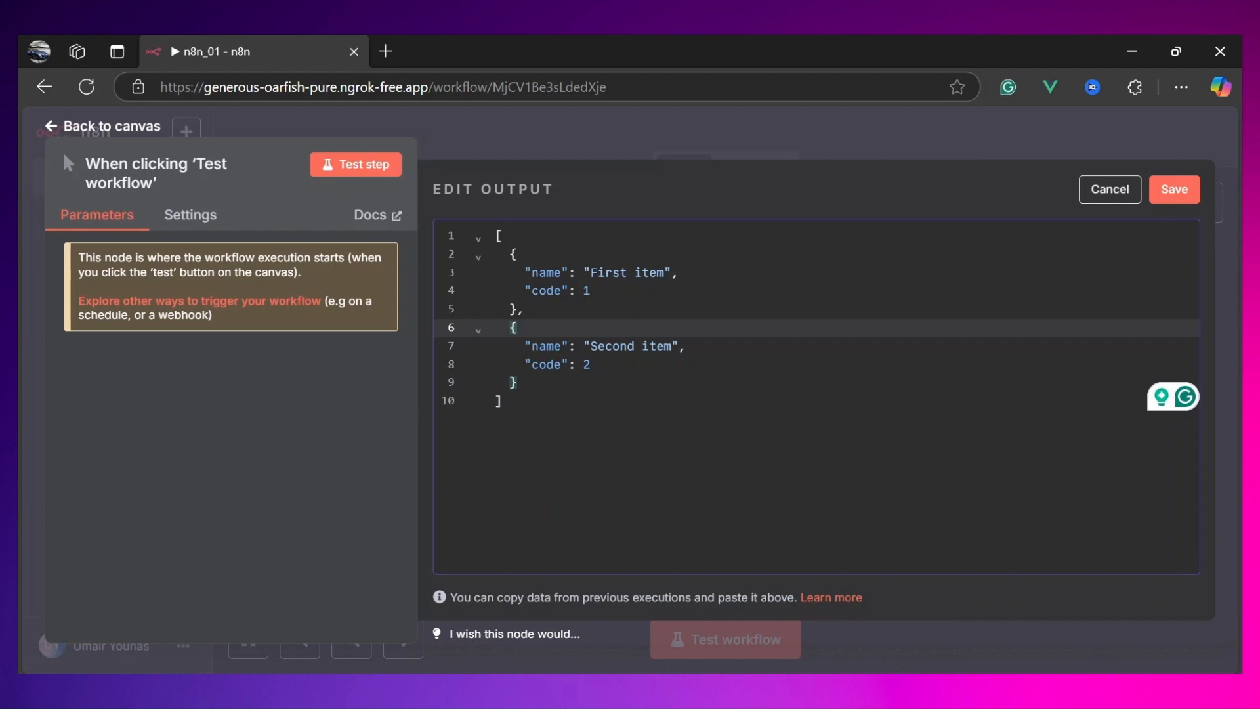
{"action": "left_click_drag", "start_coordinate": [519, 383], "coordinate": [526, 310]}
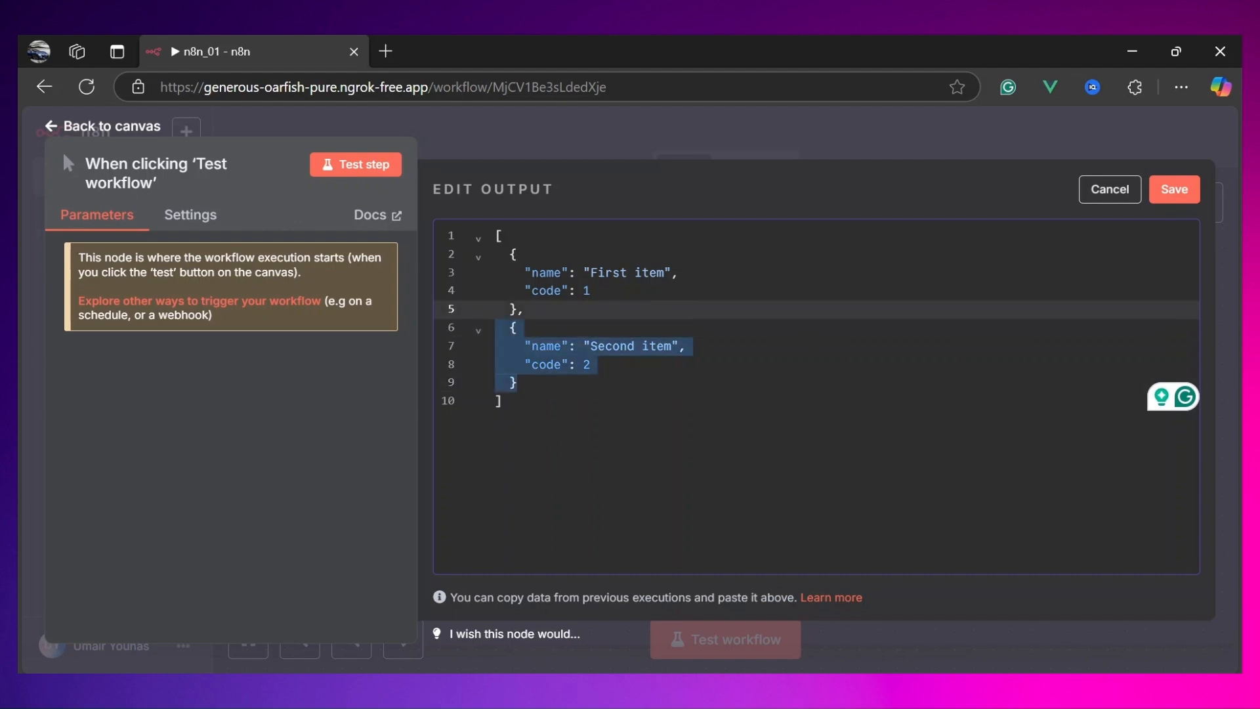
{"action": "key", "text": "BackSpace"}
Step: Clear the name and code fields of the remaining item and remove the comma after its closing brace
{"action": "left_click", "coordinate": [588, 291]}
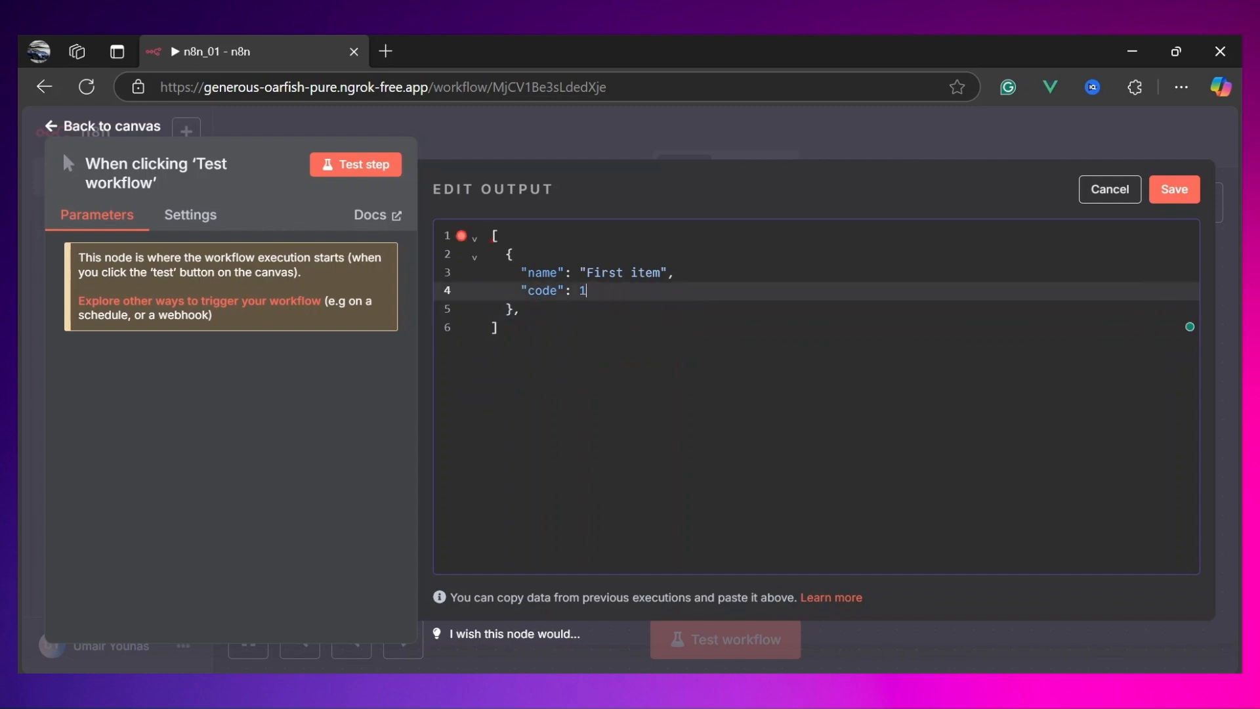
{"action": "left_click_drag", "start_coordinate": [586, 290], "coordinate": [522, 272]}
{"action": "key", "text": "BackSpace"}
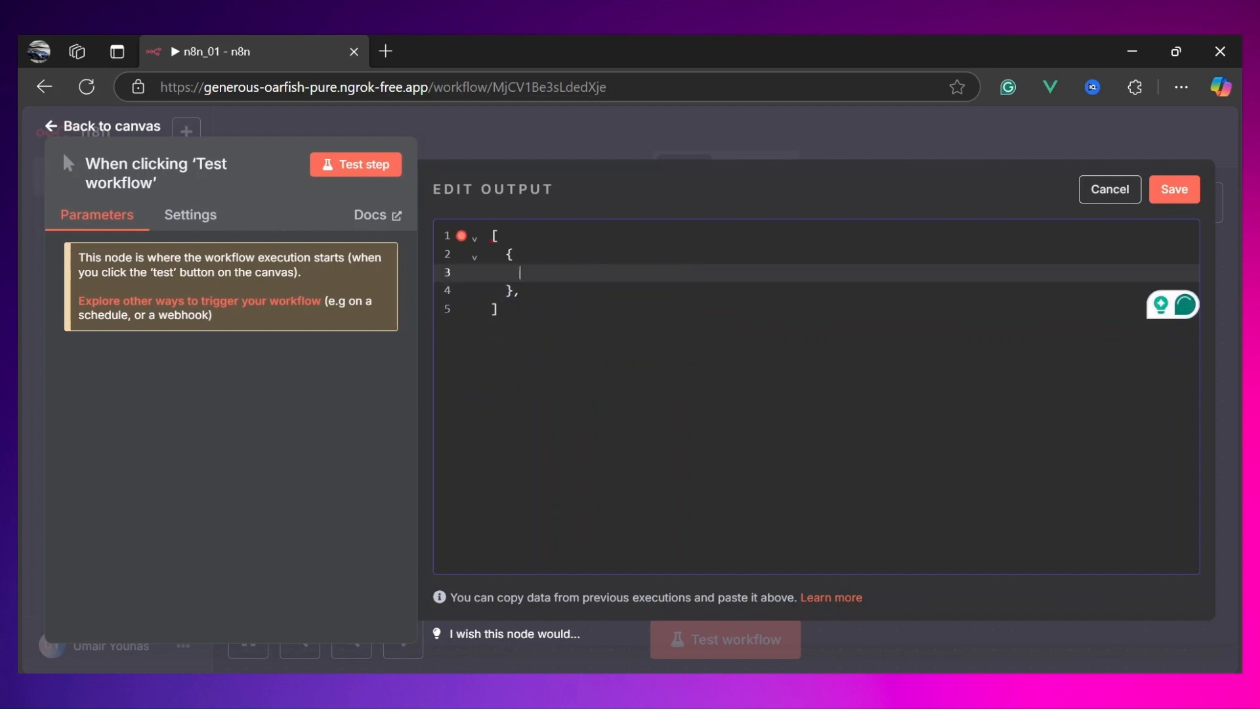
{"action": "key", "text": "Down"}
{"action": "key", "text": "Down"}
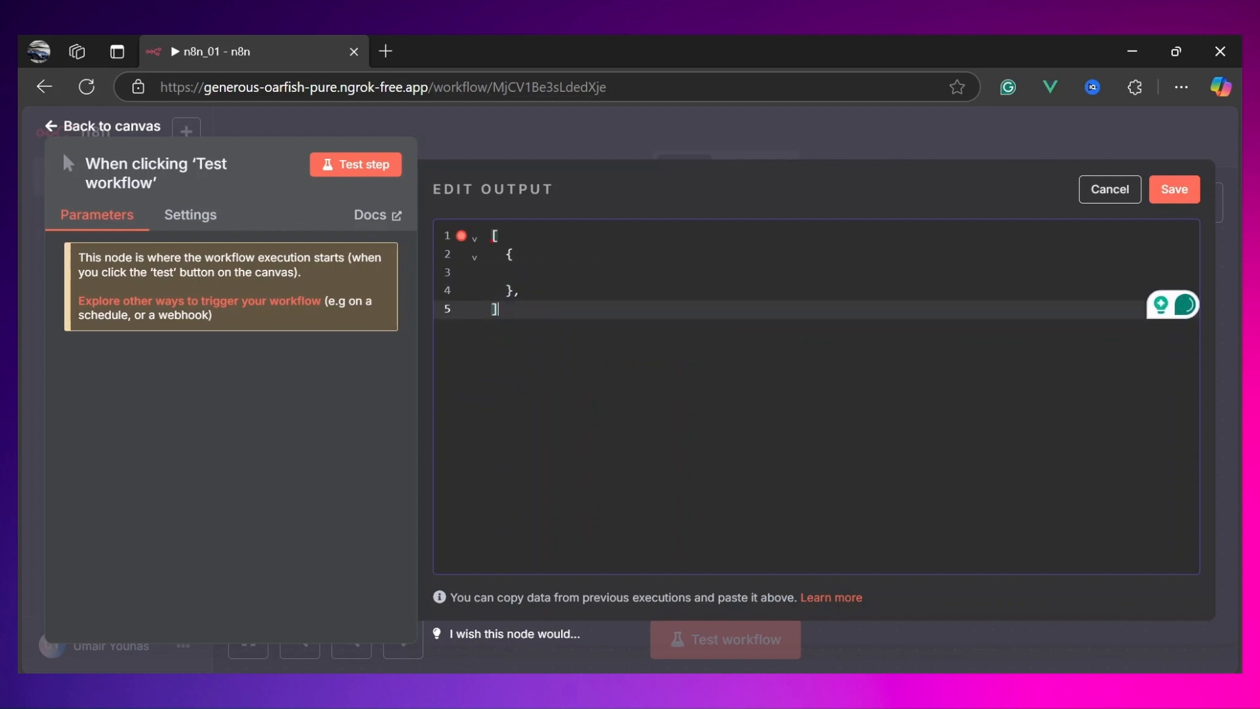
{"action": "key", "text": "BackSpace"}
{"action": "type", "text": "]"}
{"action": "key", "text": "Left"}
{"action": "key", "text": "Left"}
{"action": "key", "text": "BackSpace"}
{"action": "key", "text": "Down"}
Step: Add a comma after the first object's closing brace in the mock JSON
{"action": "left_click_drag", "start_coordinate": [506, 255], "coordinate": [514, 291]}
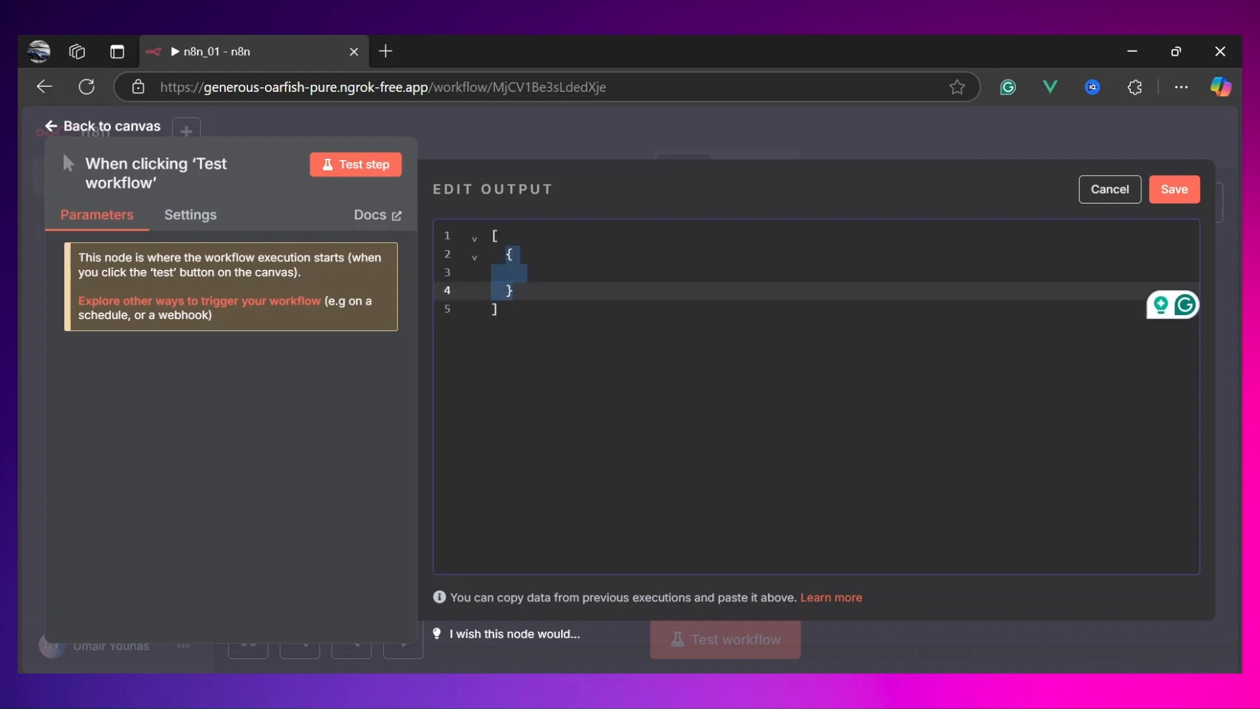
{"action": "left_click", "coordinate": [512, 291]}
{"action": "left_click_drag", "start_coordinate": [500, 236], "coordinate": [514, 291]}
{"action": "key", "text": "Right"}
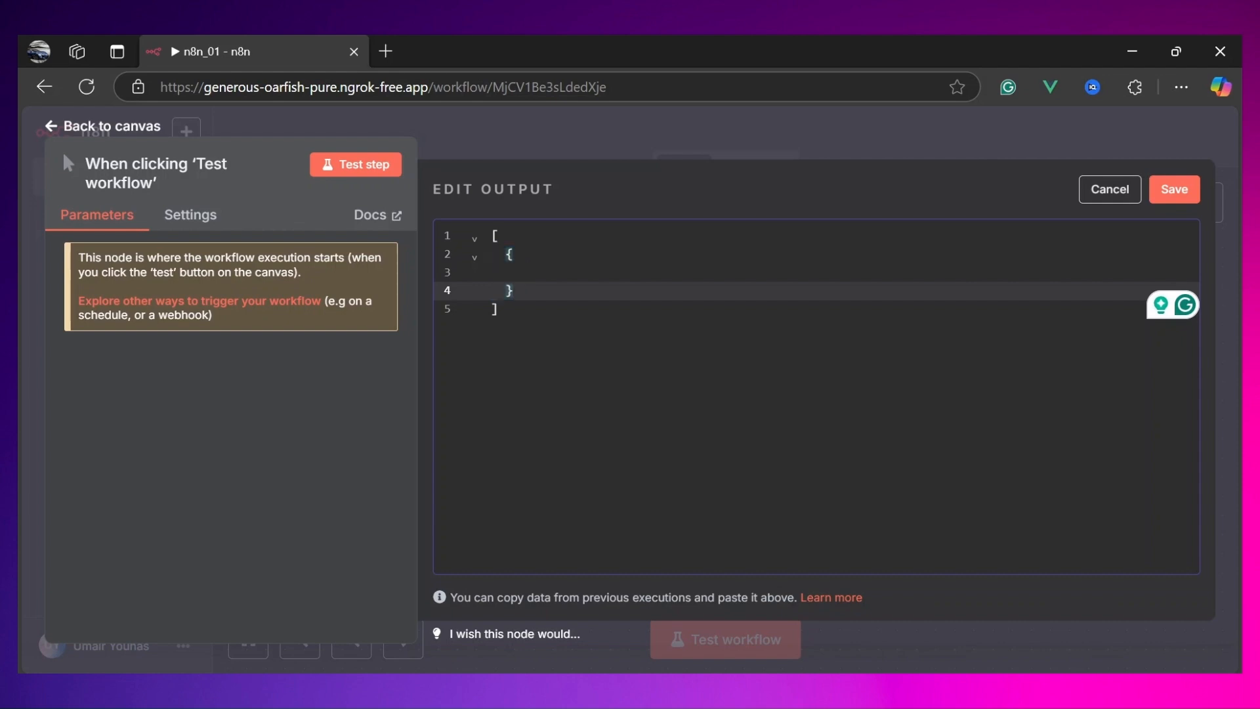
{"action": "left_click_drag", "start_coordinate": [507, 255], "coordinate": [513, 290]}
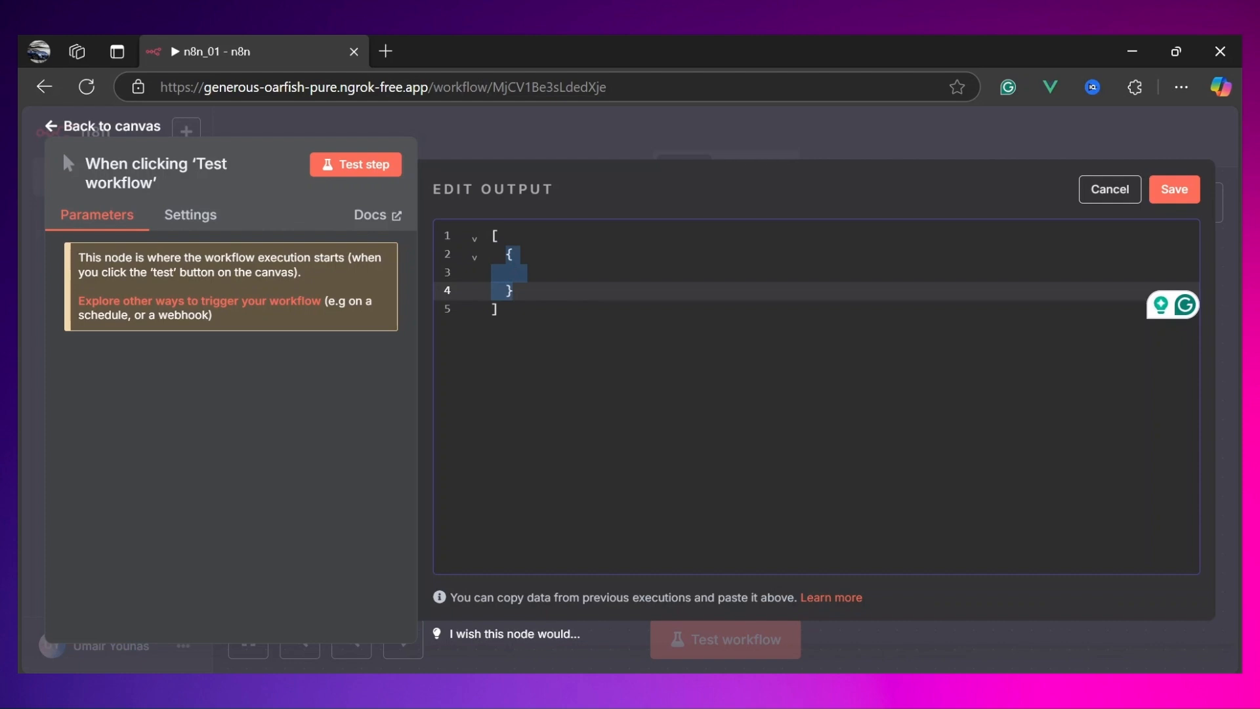
{"action": "key", "text": "Right"}
{"action": "type", "text": ","}
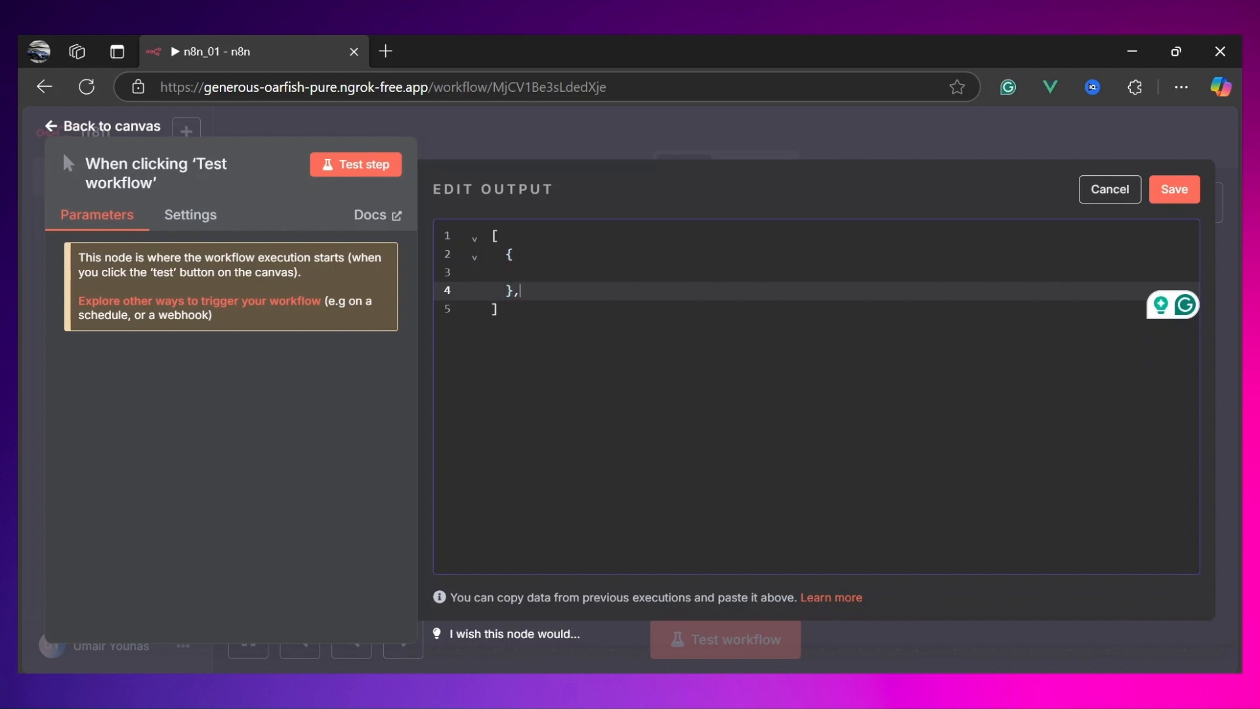
Step: Insert a second empty object after the first one in the mock data array
{"action": "key", "text": "Return"}
{"action": "type", "text": "{"}
{"action": "key", "text": "Return"}
{"action": "type", "text": "}"}
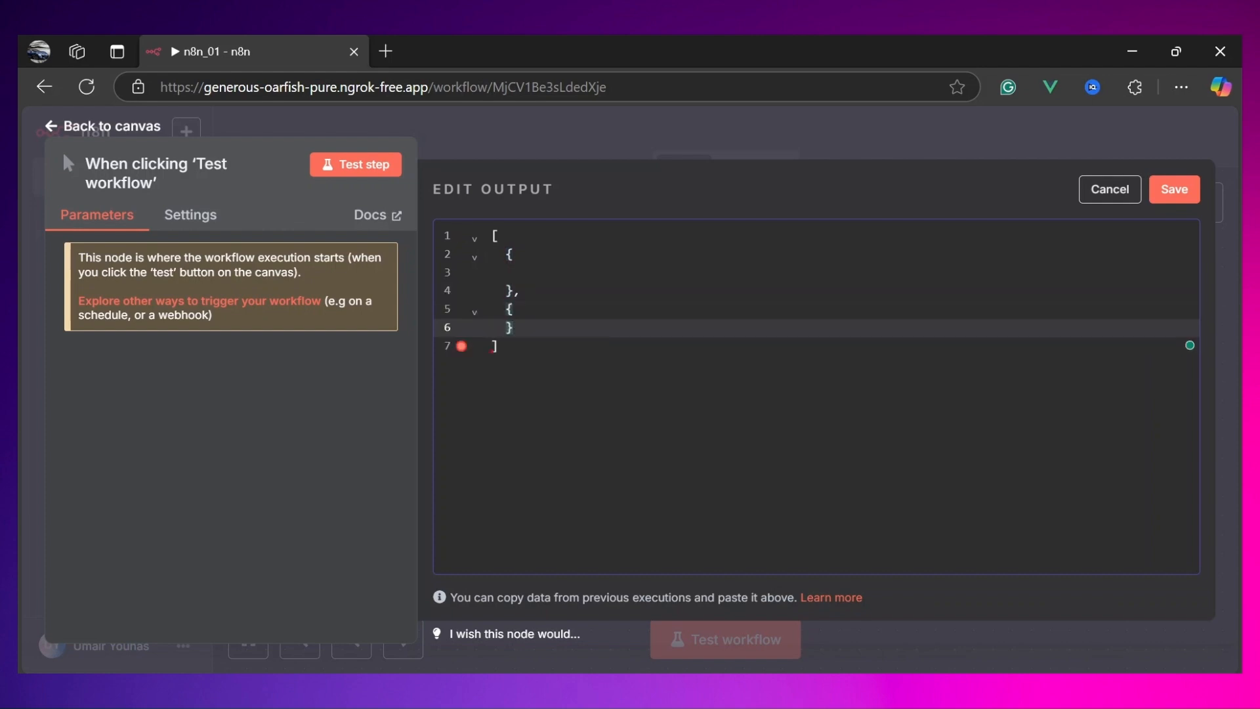
{"action": "left_click_drag", "start_coordinate": [506, 255], "coordinate": [515, 327]}
{"action": "left_click", "coordinate": [515, 327]}
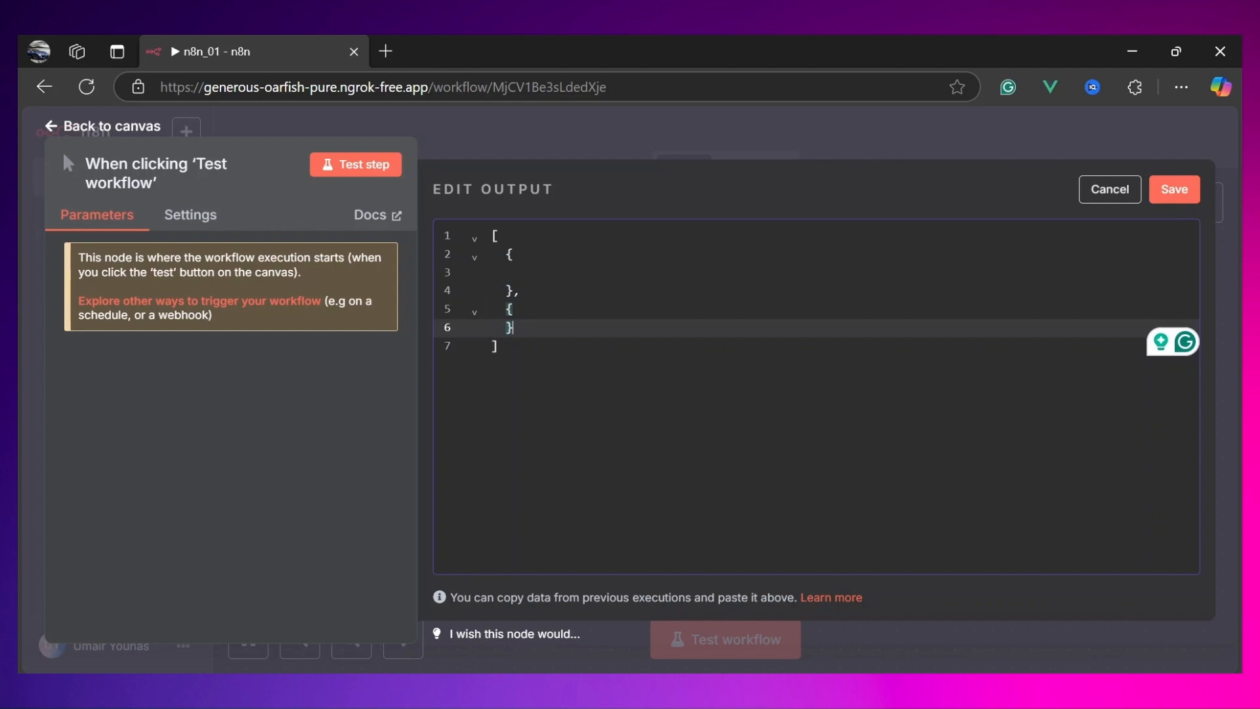
Step: Add a name field holding a sample person's full name to the first object of the mock JSON
{"action": "left_click", "coordinate": [520, 273]}
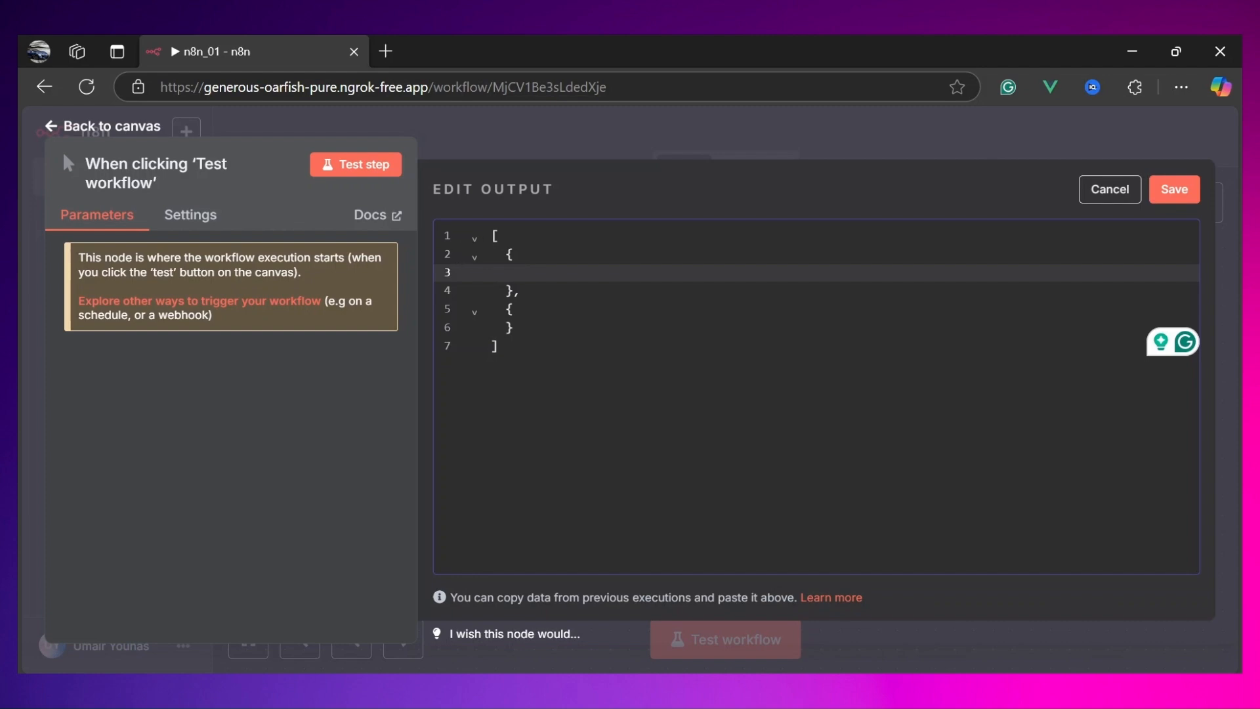
{"action": "type", "text": "\""}
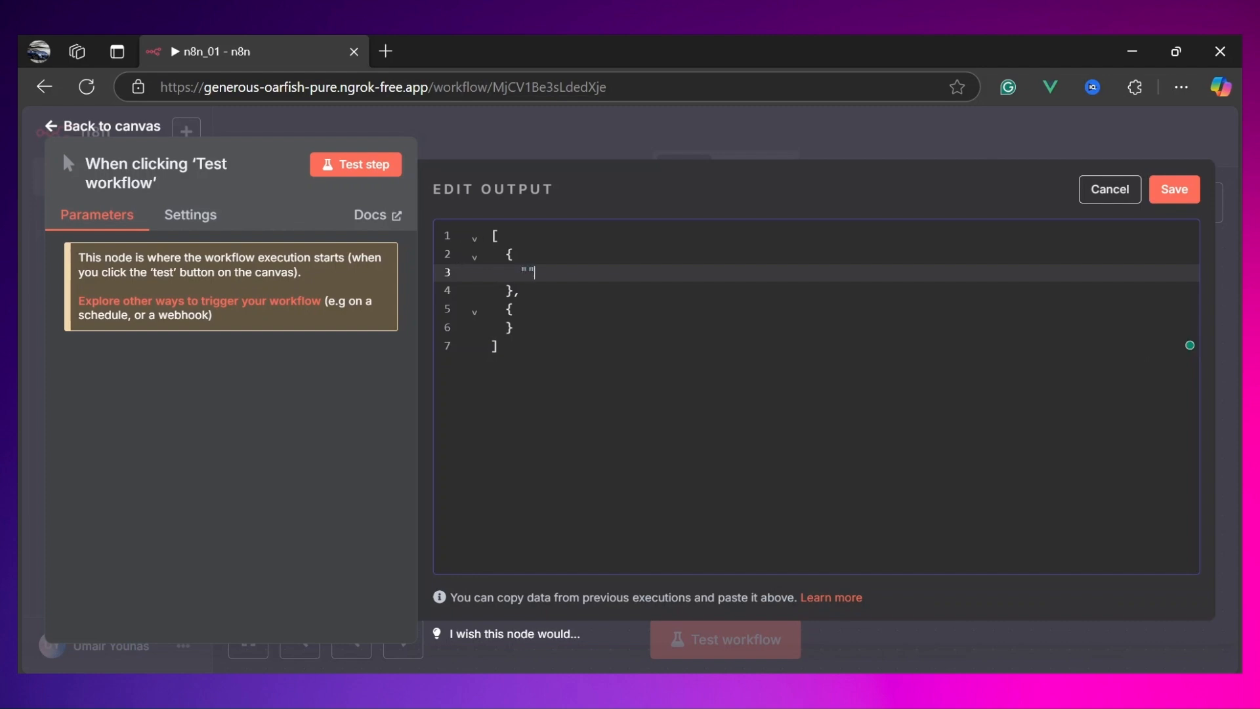
{"action": "type", "text": "name\": \""}
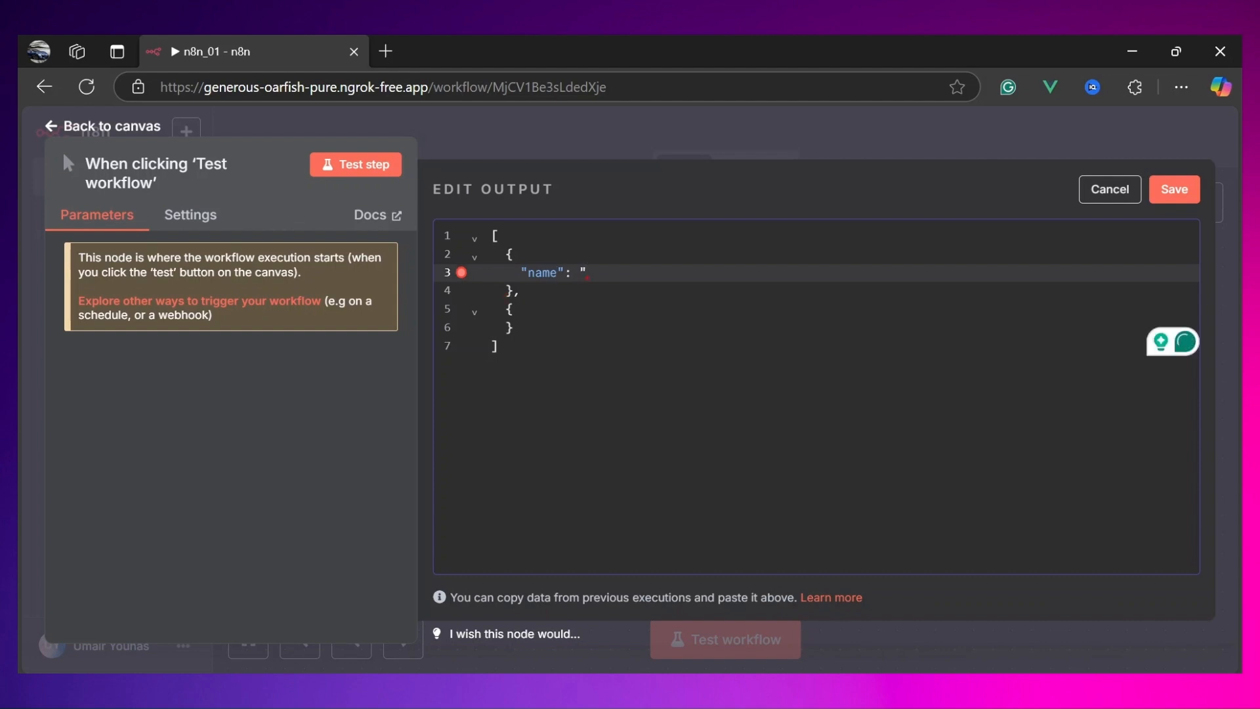
{"action": "type", "text": "Angelo Scott\","}
Step: Add an email field on a new line with a pasted sample e-mail address, ending with a comma
{"action": "key", "text": "Return"}
{"action": "type", "text": "\"ema"}
{"action": "type", "text": "il a"}
{"action": "key", "text": "BackSpace"}
{"action": "key", "text": "BackSpace"}
{"action": "type", "text": ": \""}
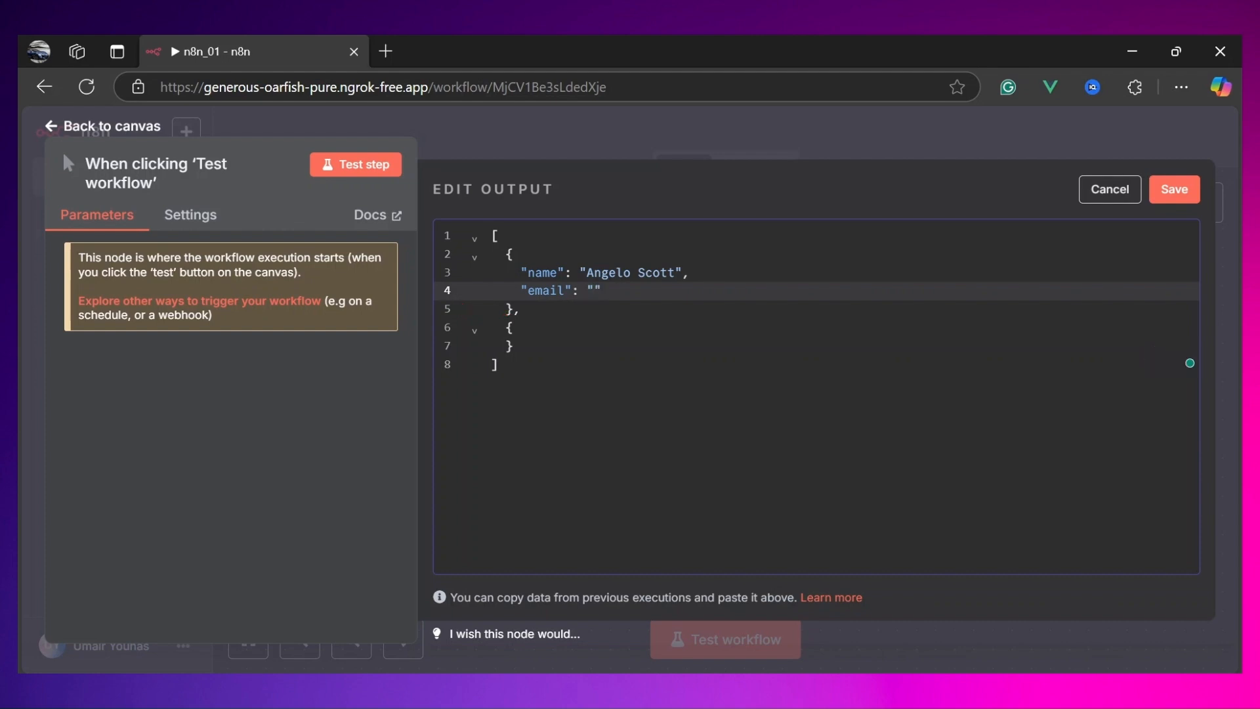
{"action": "key", "text": "ctrl+v"}
{"action": "key", "text": "Right"}
{"action": "type", "text": ","}
{"action": "left_click_drag", "start_coordinate": [778, 290], "coordinate": [588, 291]}
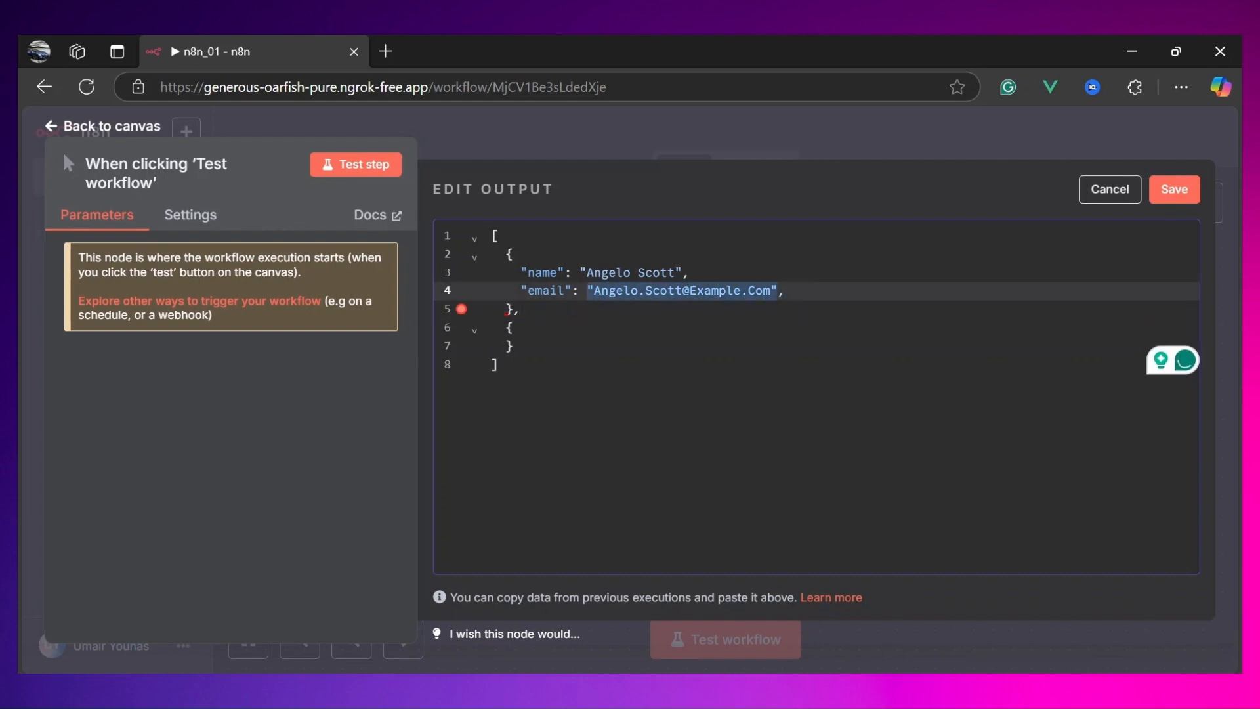
{"action": "left_click", "coordinate": [785, 291]}
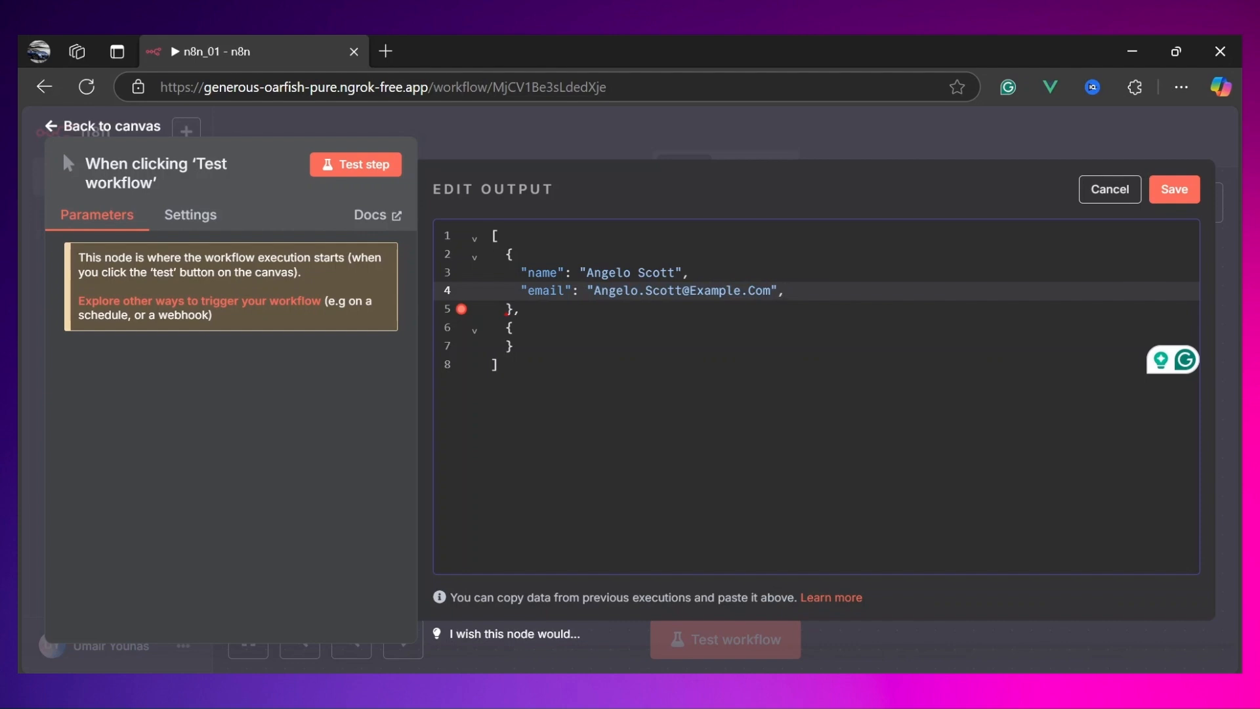
{"action": "key", "text": "Return"}
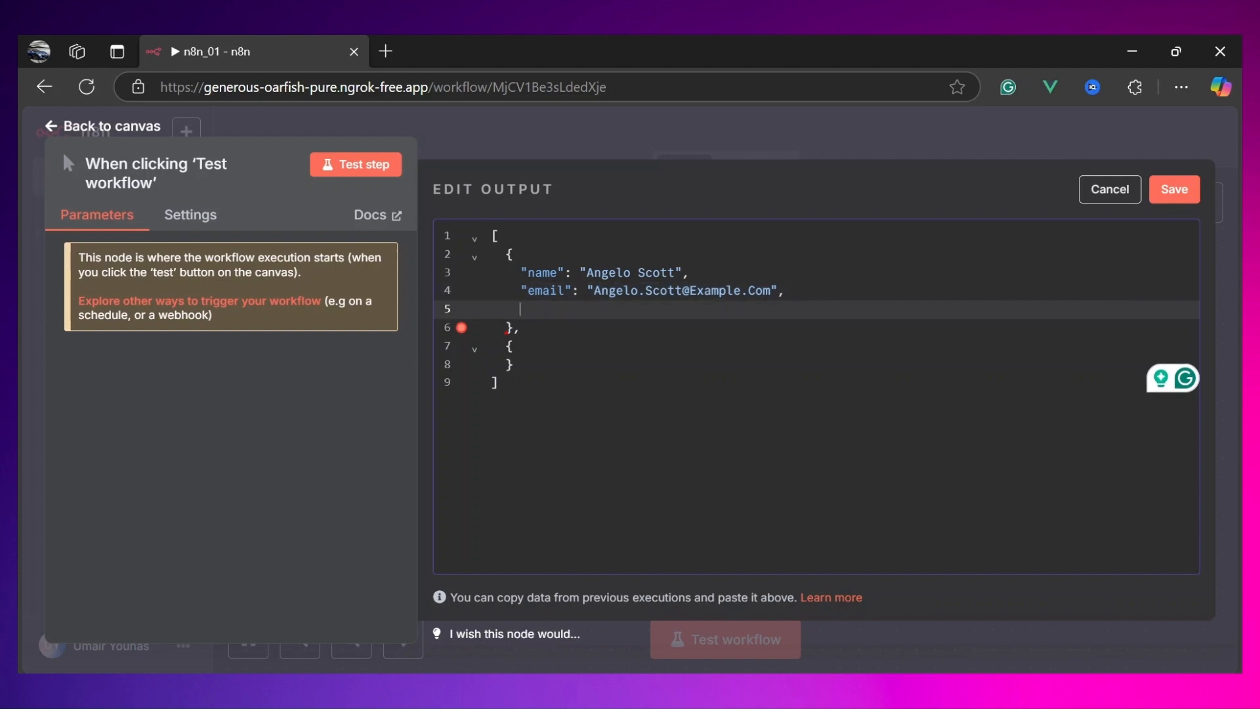
{"action": "left_click_drag", "start_coordinate": [499, 254], "coordinate": [522, 328]}
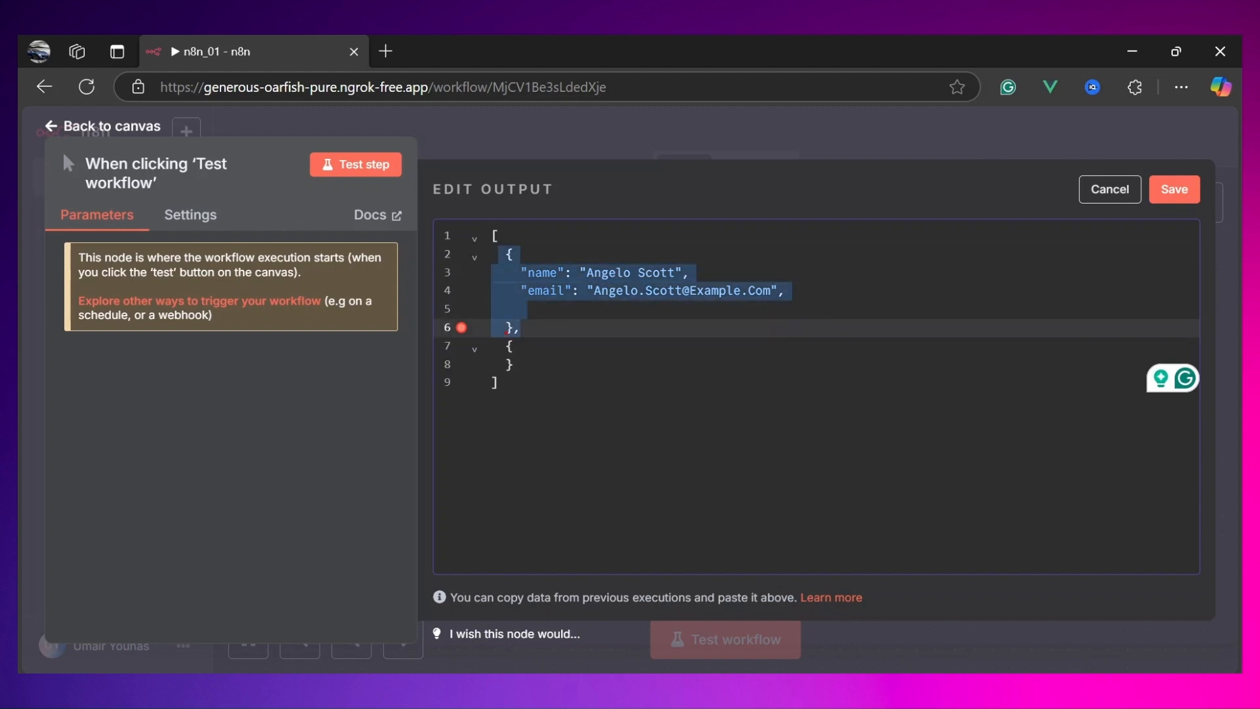
Step: Add a skills array containing Python, Django and APIs to the first object
{"action": "left_click", "coordinate": [521, 309]}
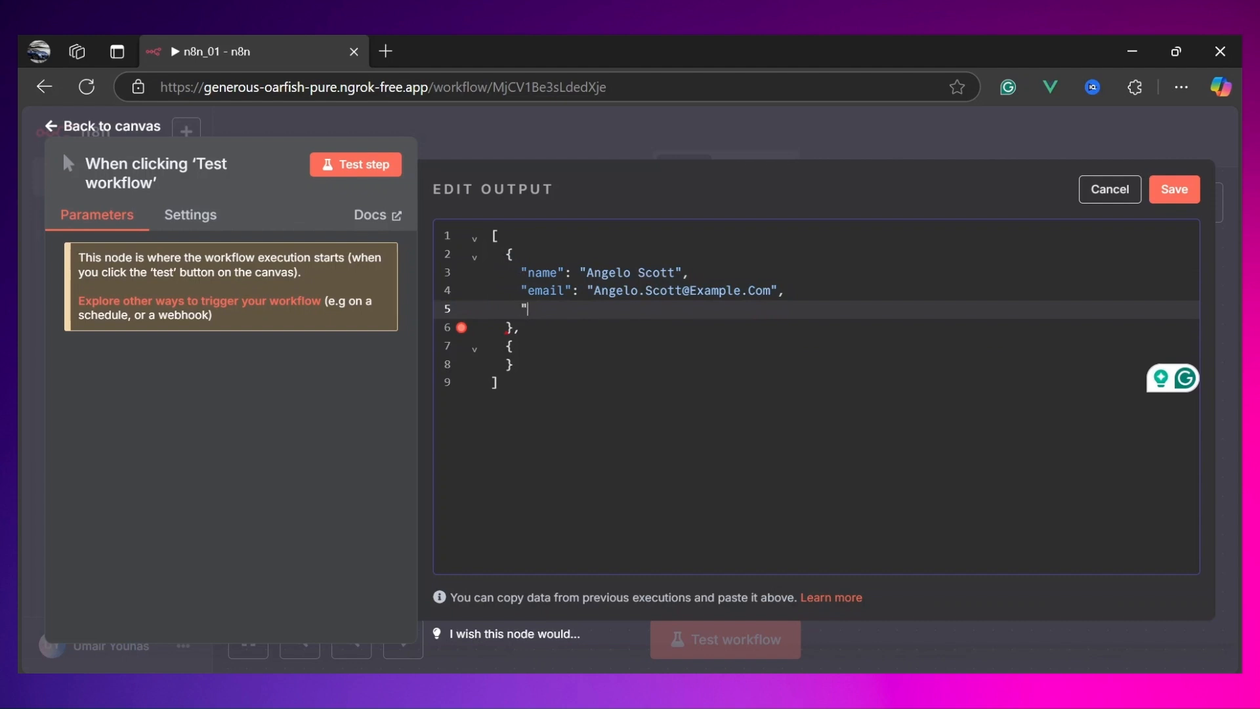
{"action": "type", "text": "\"skil"}
{"action": "type", "text": "ls\""}
{"action": "type", "text": ": []"}
{"action": "type", "text": "\""}
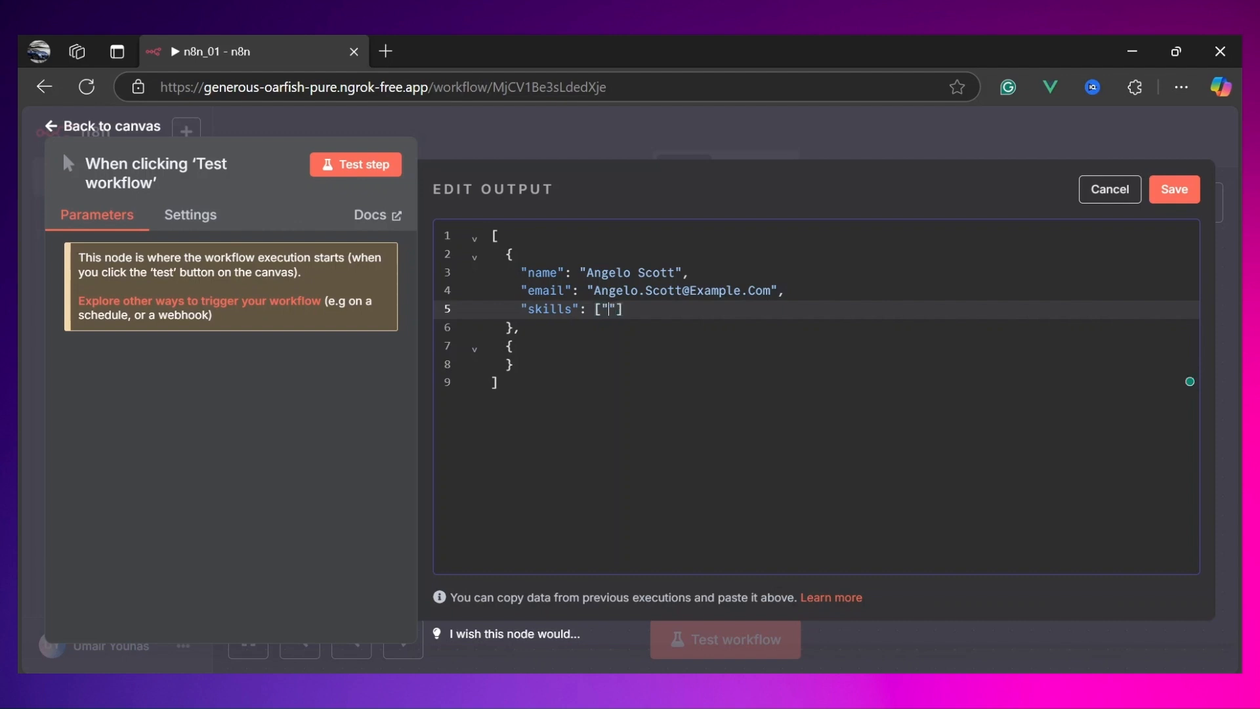
{"action": "type", "text": "Python\", \"Django\", \"APIS"}
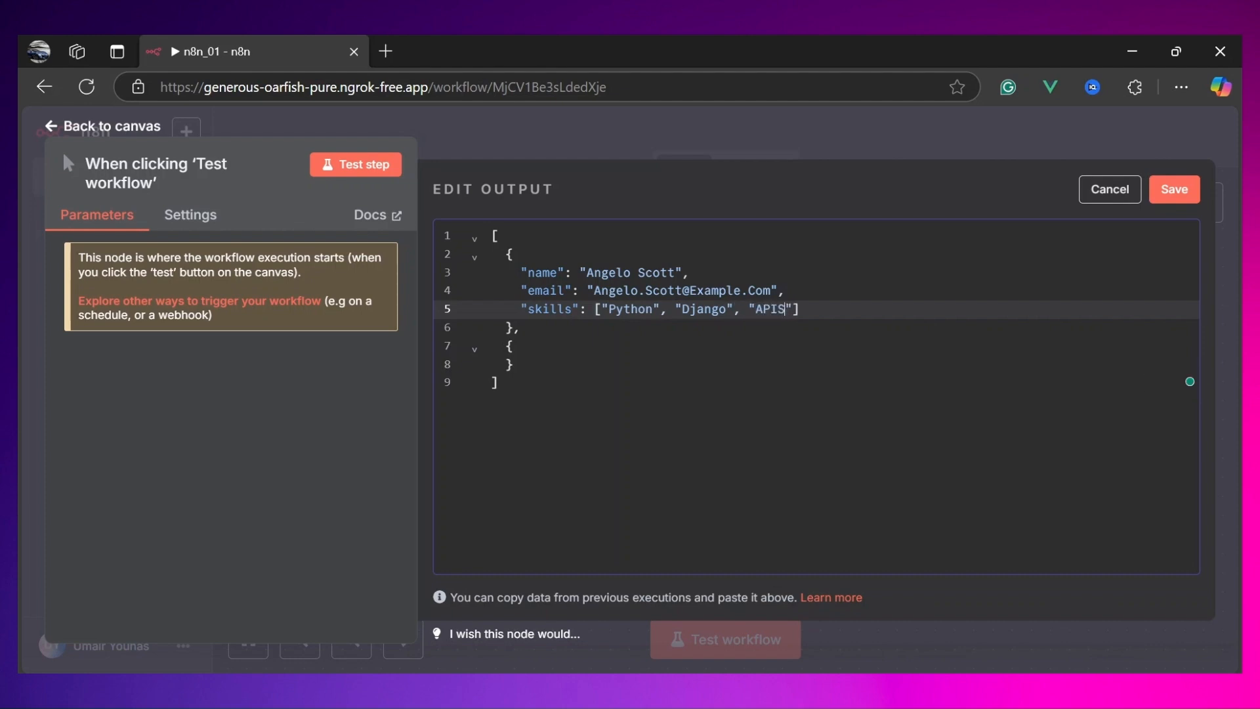
{"action": "key", "text": "Left"}
{"action": "key", "text": "BackSpace"}
{"action": "type", "text": "s"}
{"action": "key", "text": "Right"}
Step: Replace the editor content with a pasted three-person mock array of names, e-mails and skills, and save it
{"action": "left_click_drag", "start_coordinate": [499, 255], "coordinate": [515, 365]}
{"action": "key", "text": "ctrl+v"}
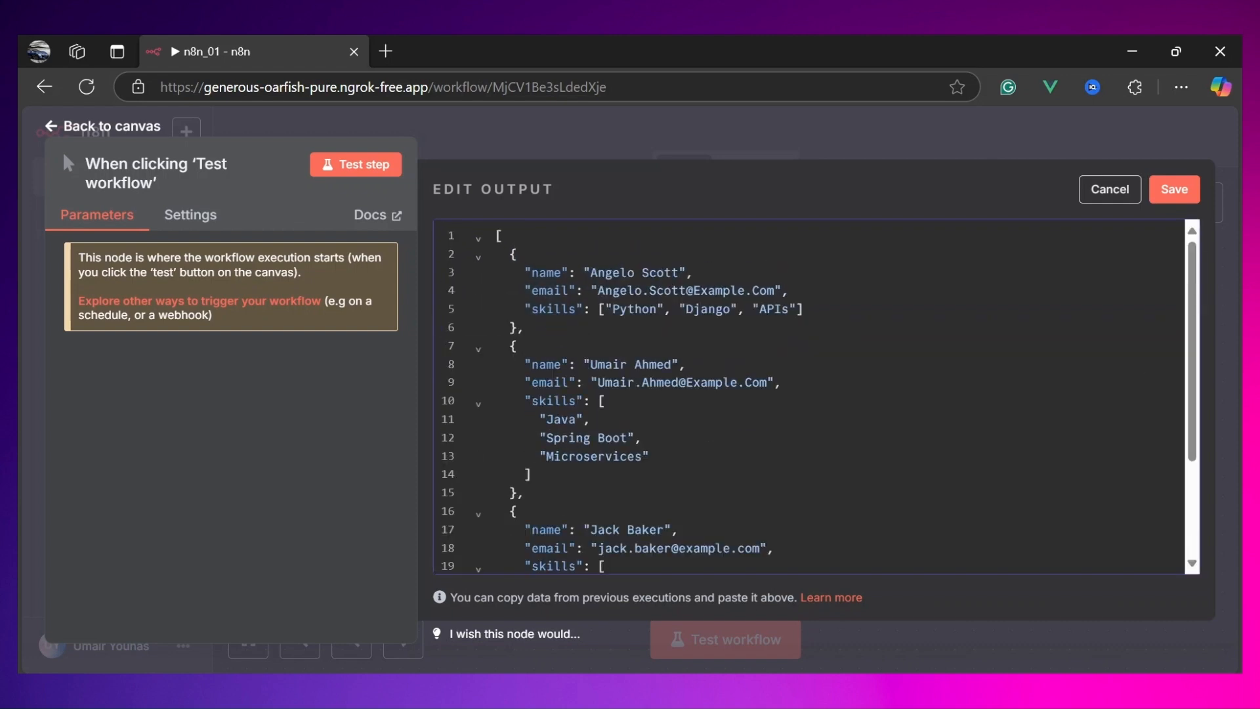
{"action": "double_click", "coordinate": [546, 364]}
{"action": "left_click_drag", "start_coordinate": [686, 365], "coordinate": [583, 367]}
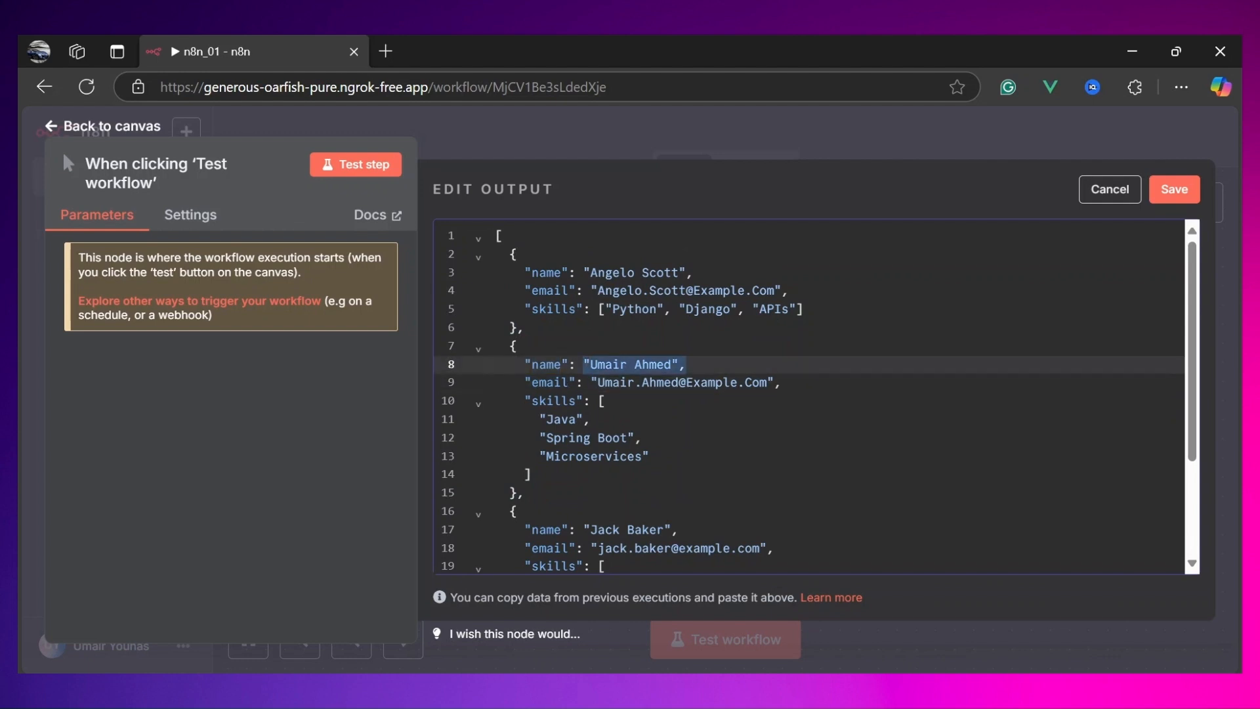
{"action": "scroll", "coordinate": [809, 396], "scroll_direction": "down", "scroll_amount": 3}
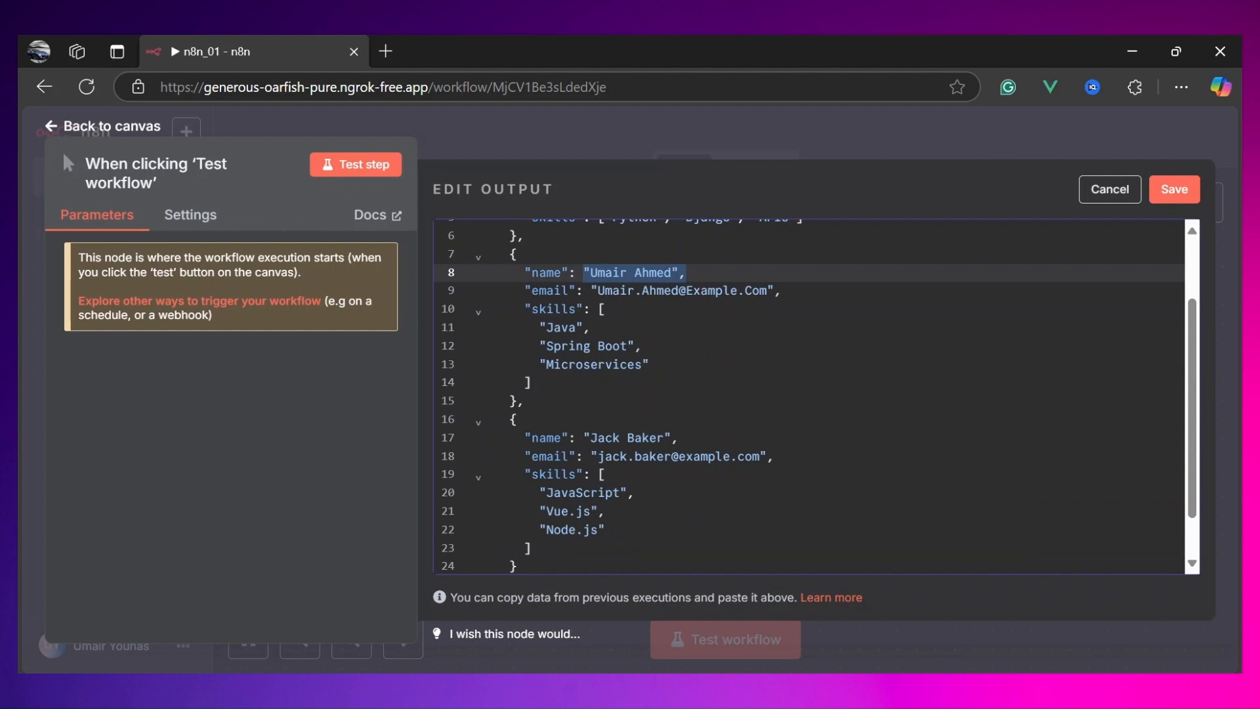
{"action": "scroll", "coordinate": [809, 397], "scroll_direction": "down", "scroll_amount": 2}
{"action": "left_click_drag", "start_coordinate": [502, 365], "coordinate": [519, 512]}
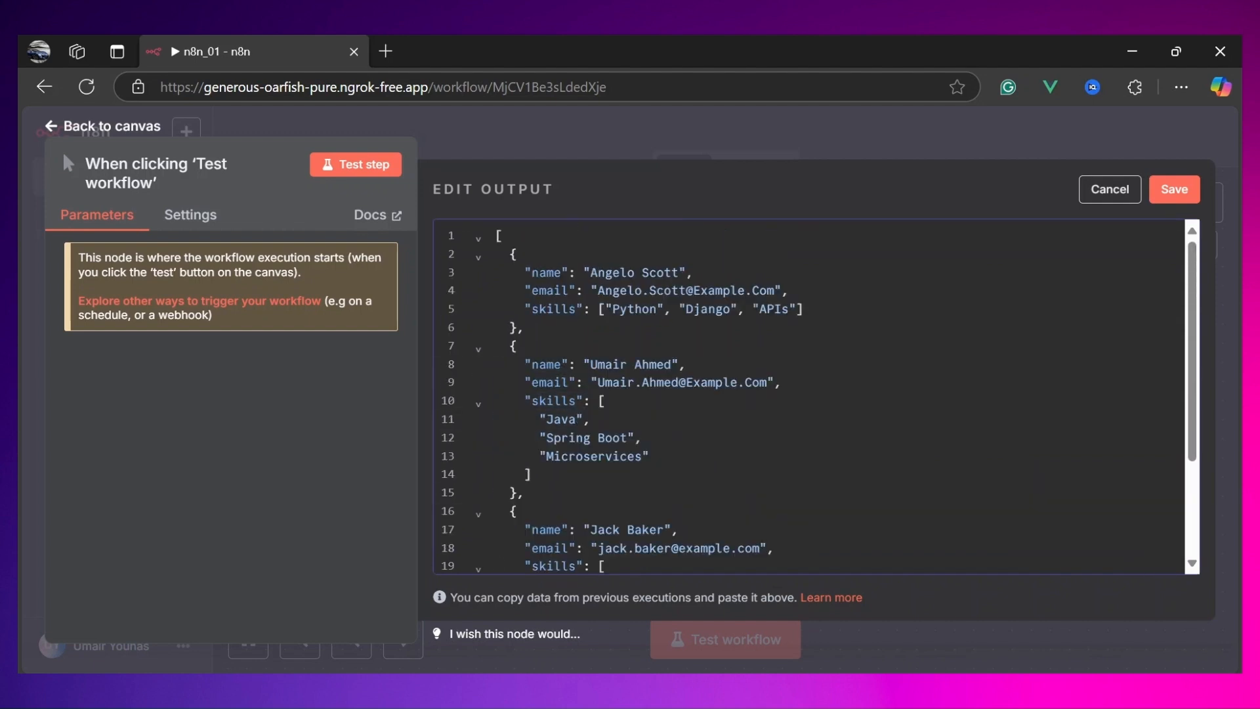
{"action": "left_click", "coordinate": [1175, 191]}
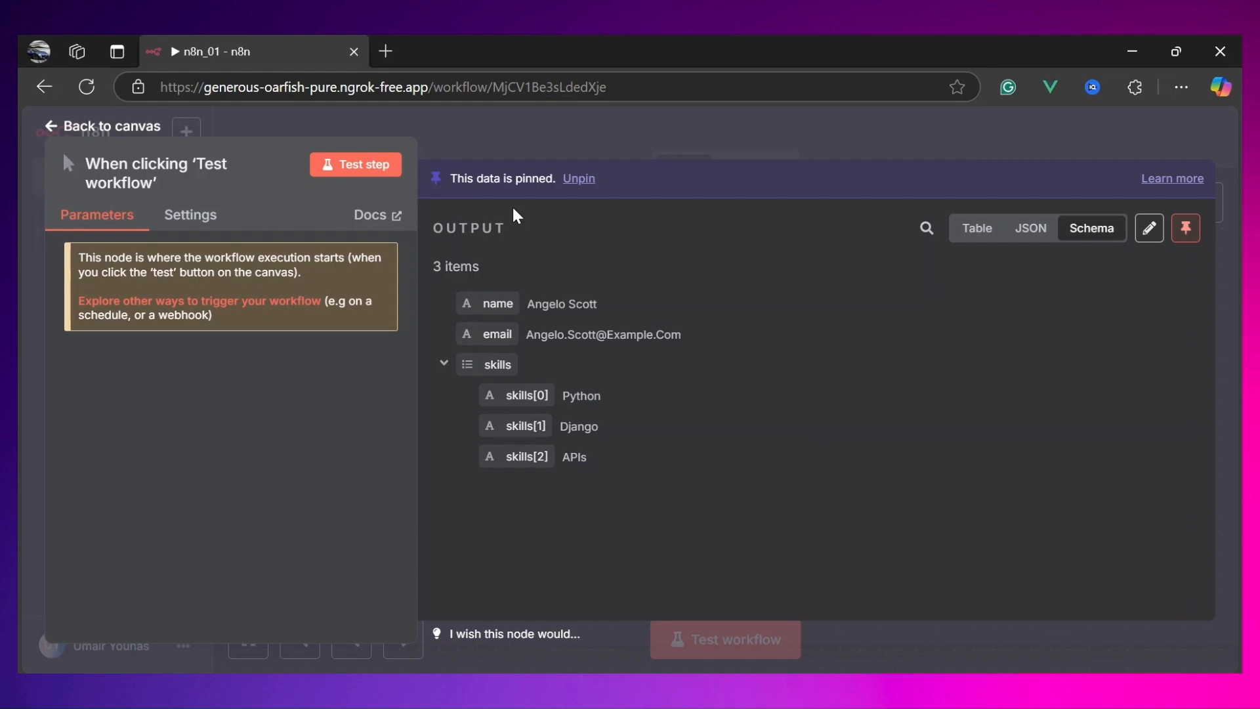
Step: Review the pinned output of the trigger in table, JSON and schema views
{"action": "left_click", "coordinate": [972, 230]}
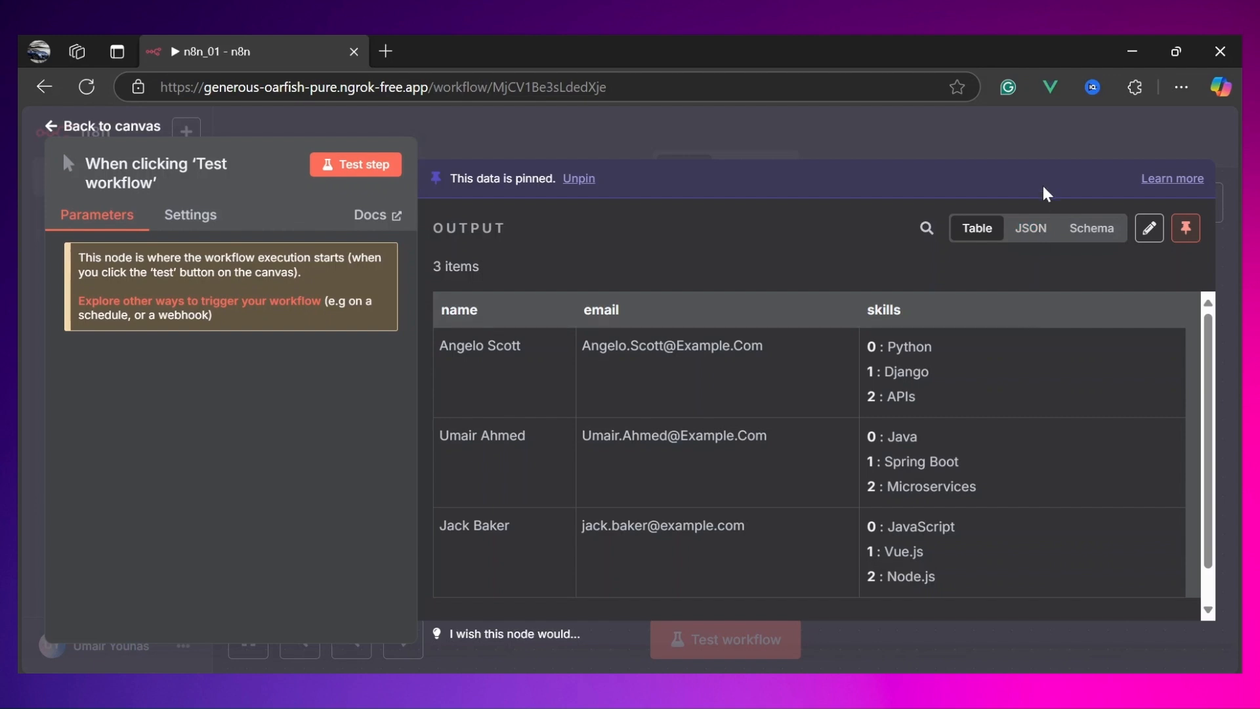
{"action": "left_click", "coordinate": [1028, 233]}
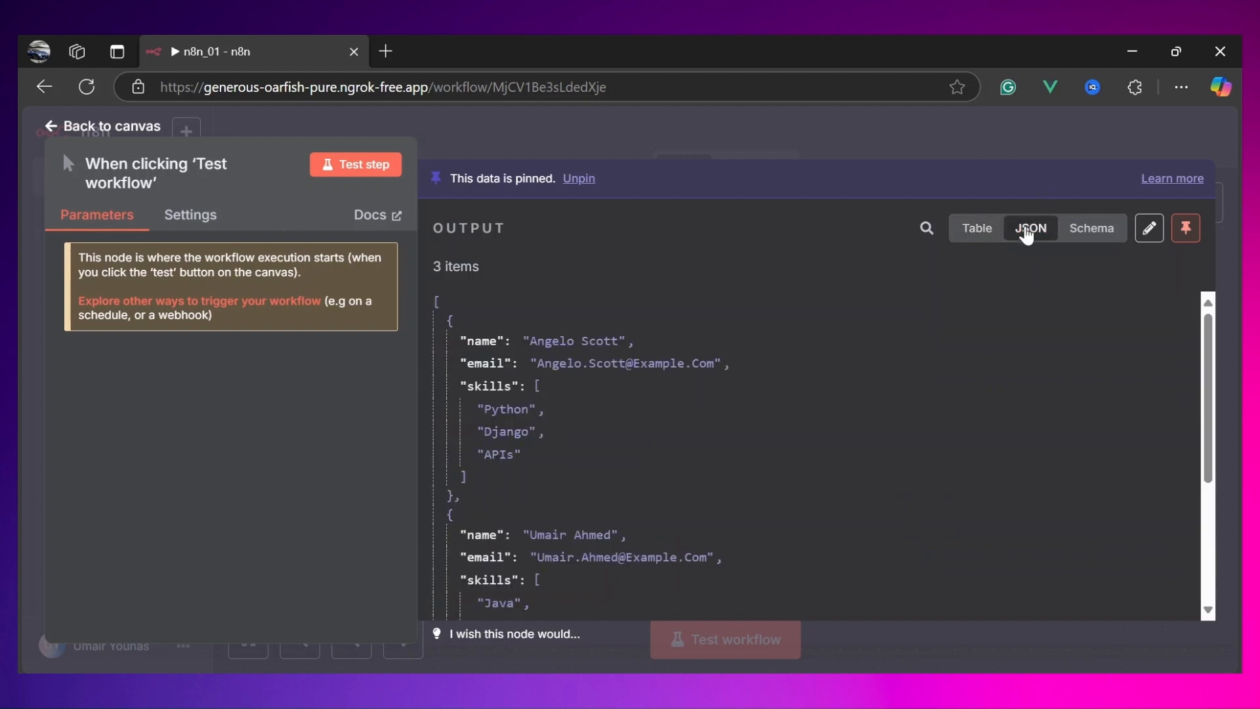
{"action": "scroll", "coordinate": [585, 391], "scroll_direction": "down", "scroll_amount": 1}
{"action": "scroll", "coordinate": [586, 391], "scroll_direction": "up", "scroll_amount": 1}
{"action": "scroll", "coordinate": [564, 499], "scroll_direction": "down", "scroll_amount": 1}
{"action": "scroll", "coordinate": [707, 336], "scroll_direction": "up", "scroll_amount": 1}
{"action": "left_click", "coordinate": [970, 245]}
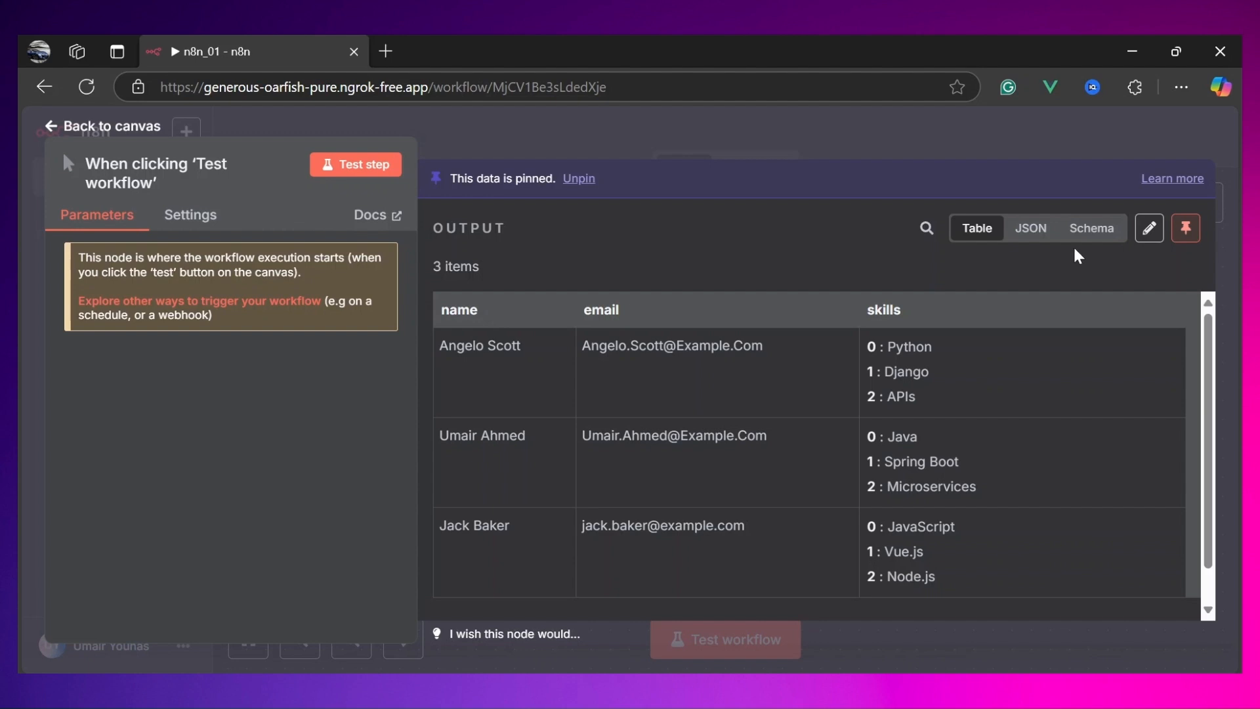
{"action": "left_click", "coordinate": [1092, 231]}
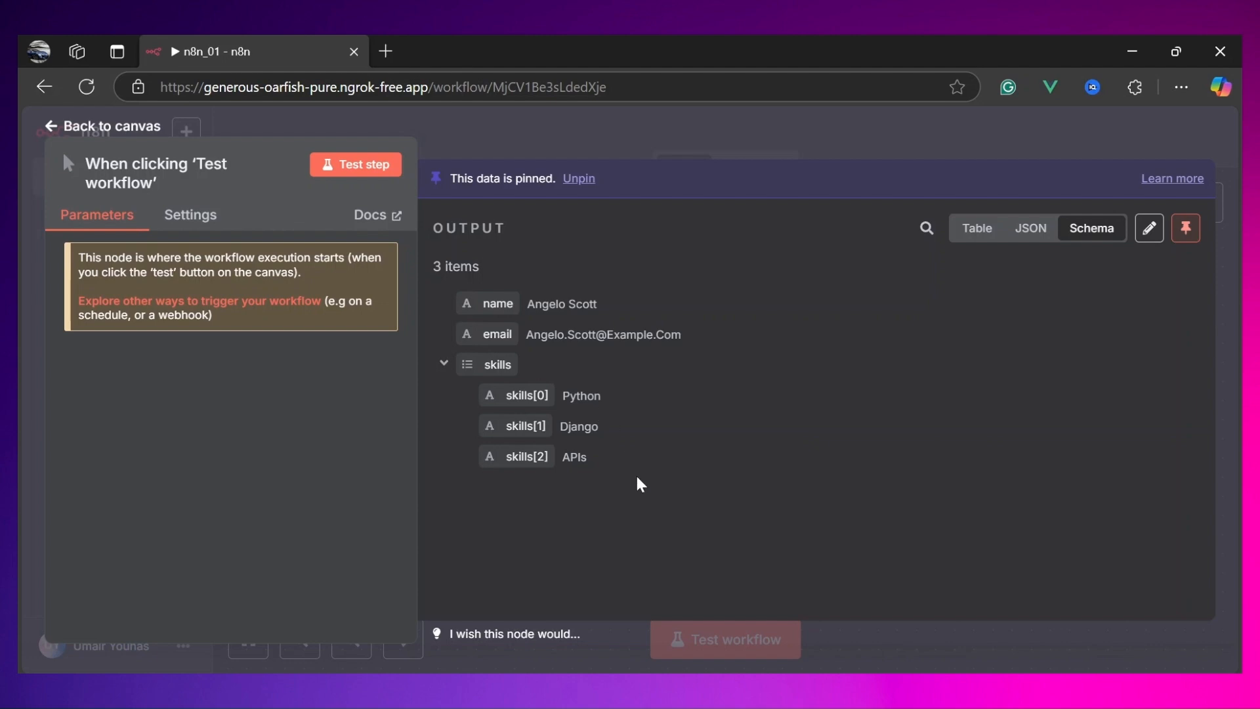
Step: Return to the canvas and run the workflow test
{"action": "left_click_drag", "start_coordinate": [494, 270], "coordinate": [427, 268]}
{"action": "left_click", "coordinate": [118, 131]}
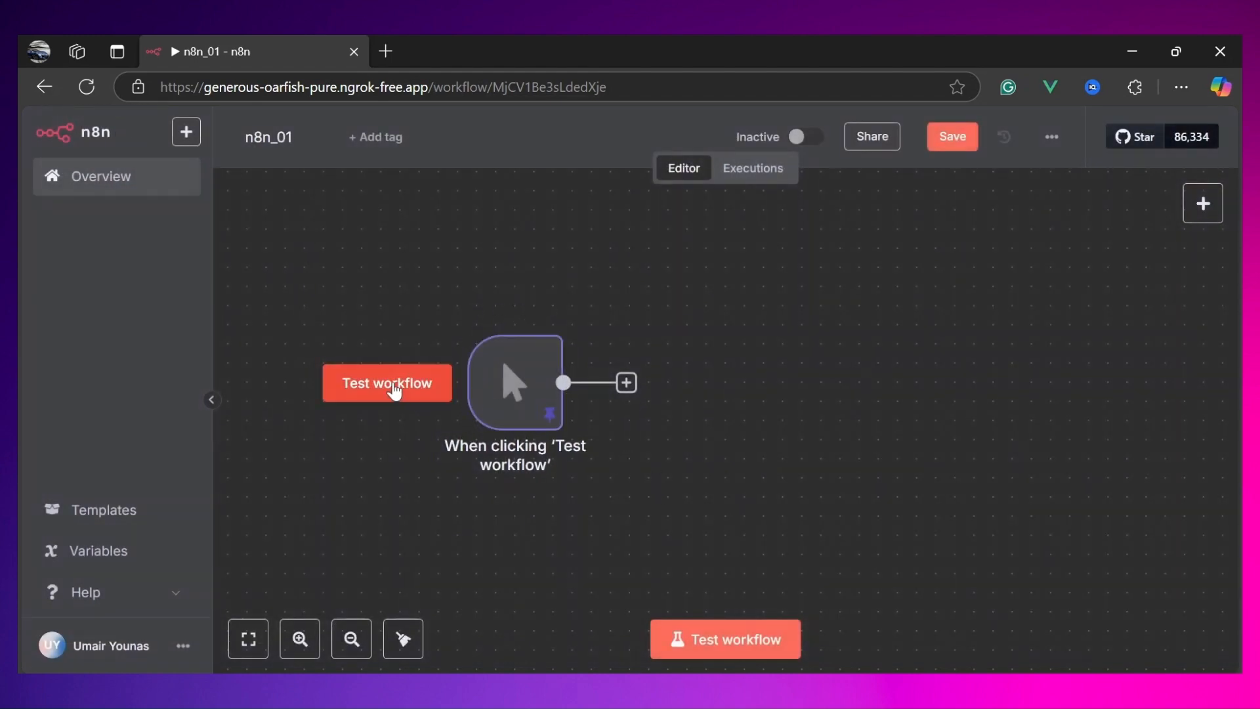
{"action": "left_click", "coordinate": [393, 391]}
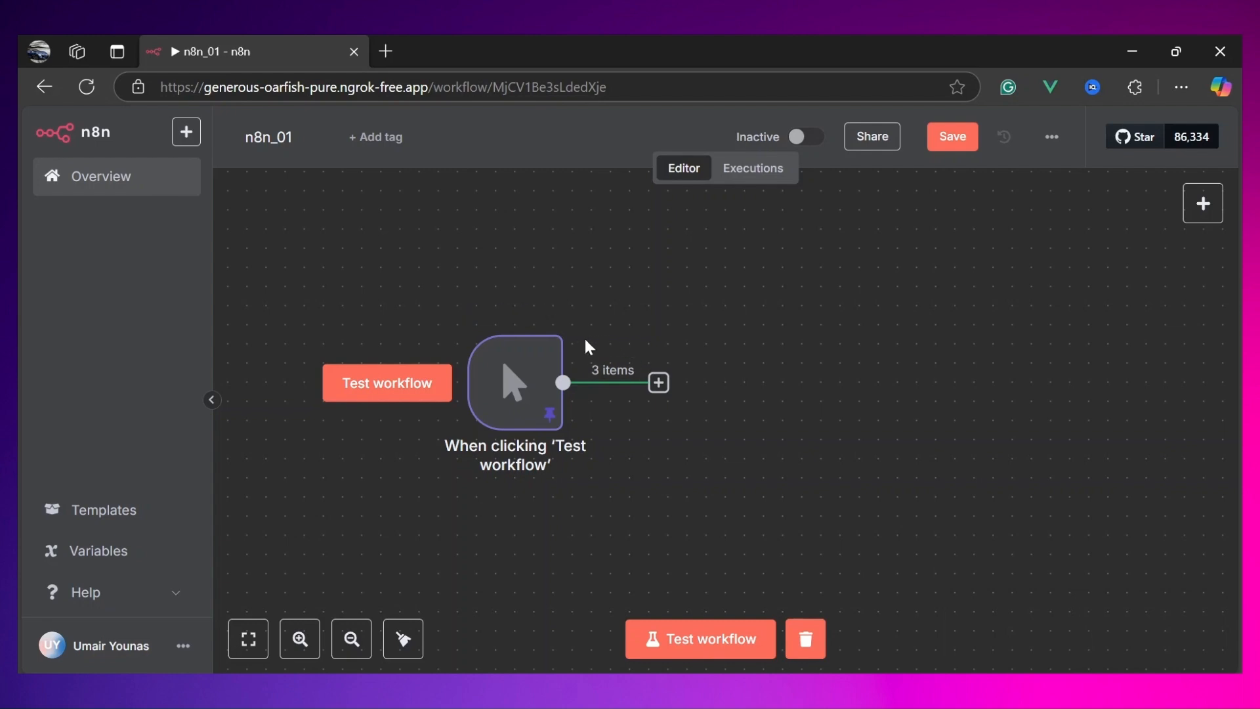
Step: Open the trigger node to inspect its pinned output, and return to the canvas
{"action": "left_click", "coordinate": [555, 375]}
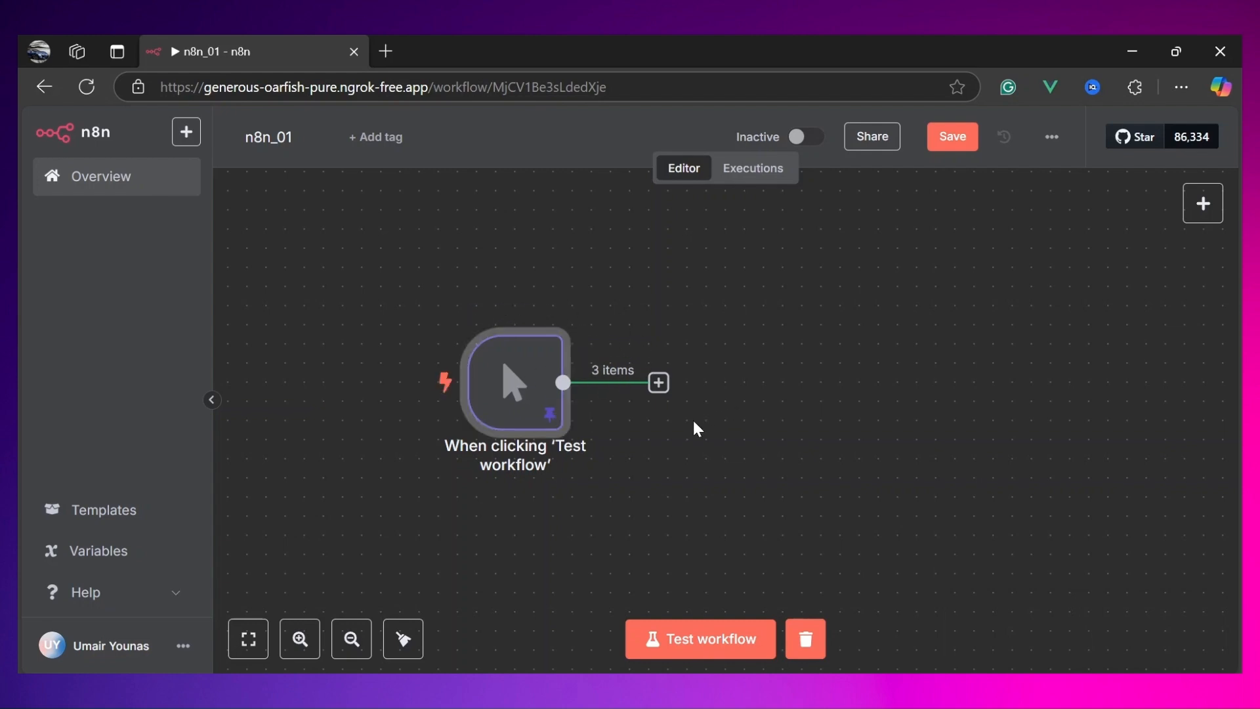
{"action": "double_click", "coordinate": [526, 383]}
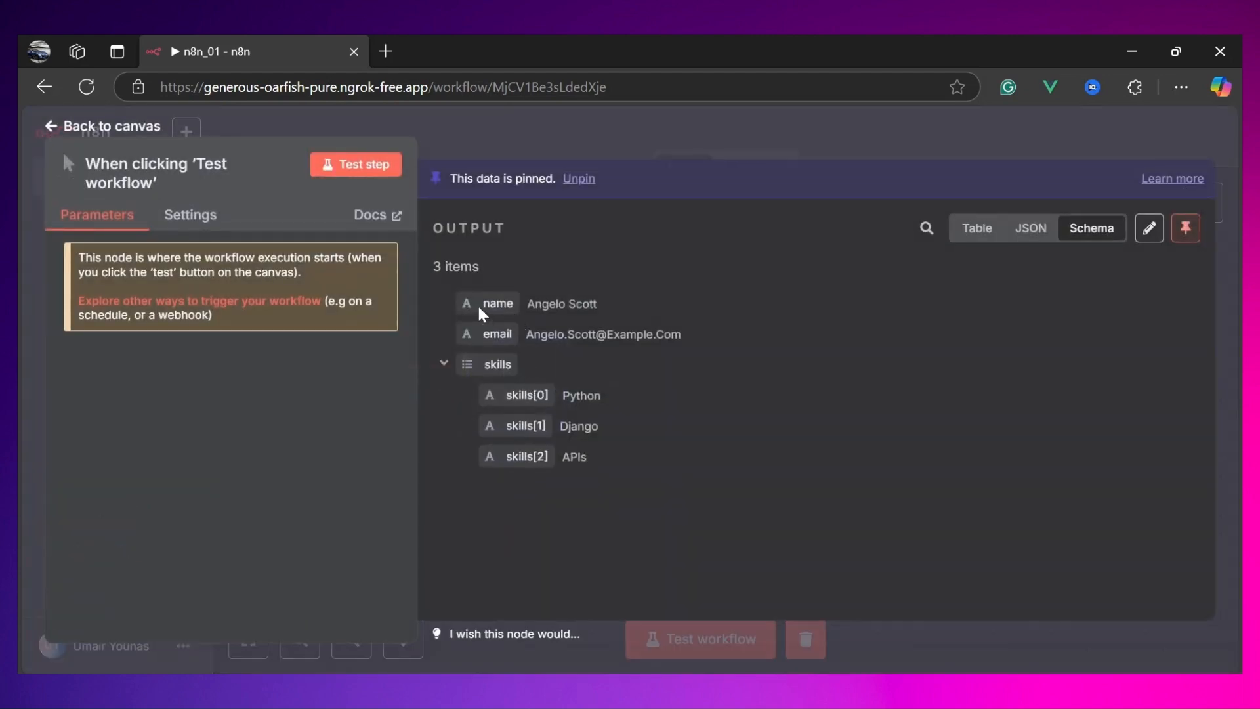
{"action": "double_click", "coordinate": [559, 304]}
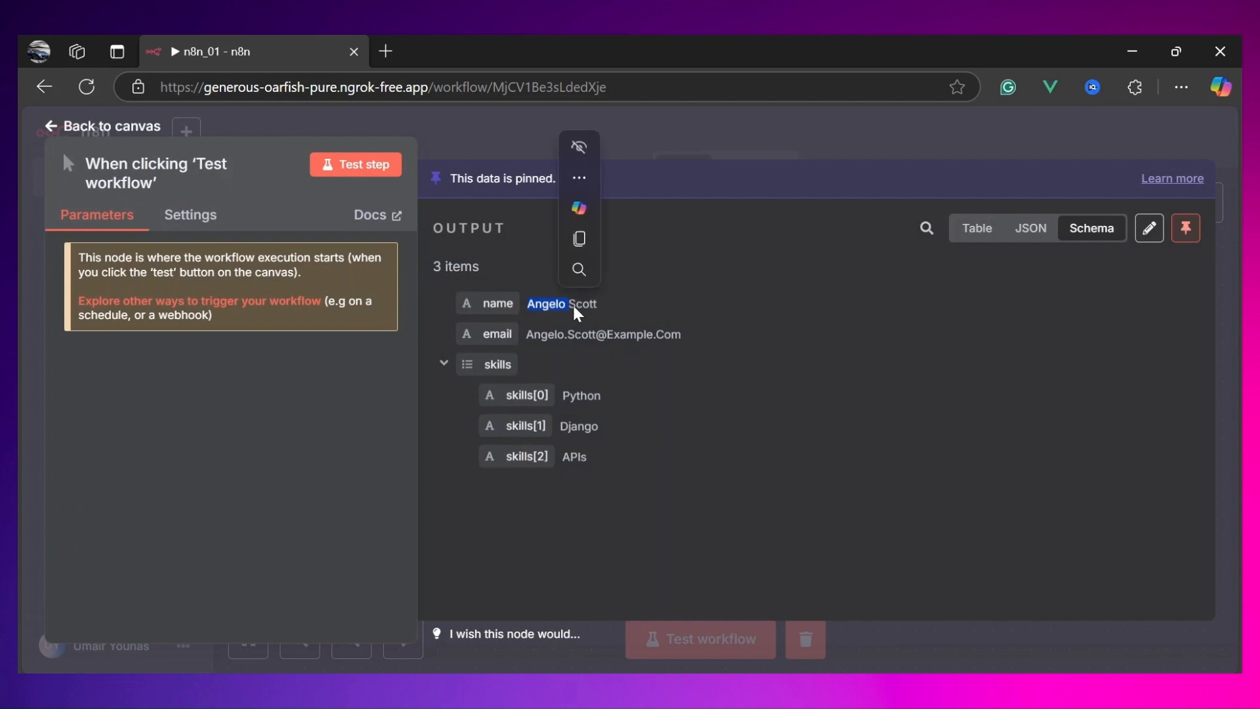
{"action": "double_click", "coordinate": [595, 306]}
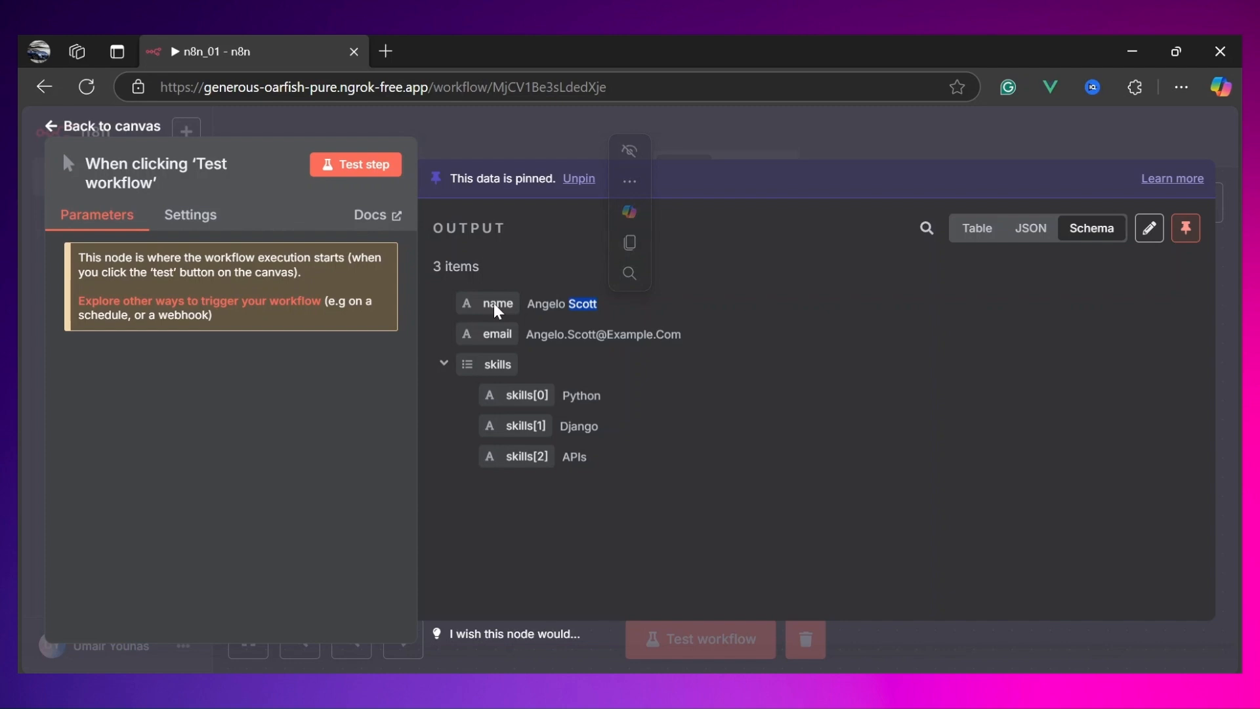
{"action": "left_click", "coordinate": [549, 309]}
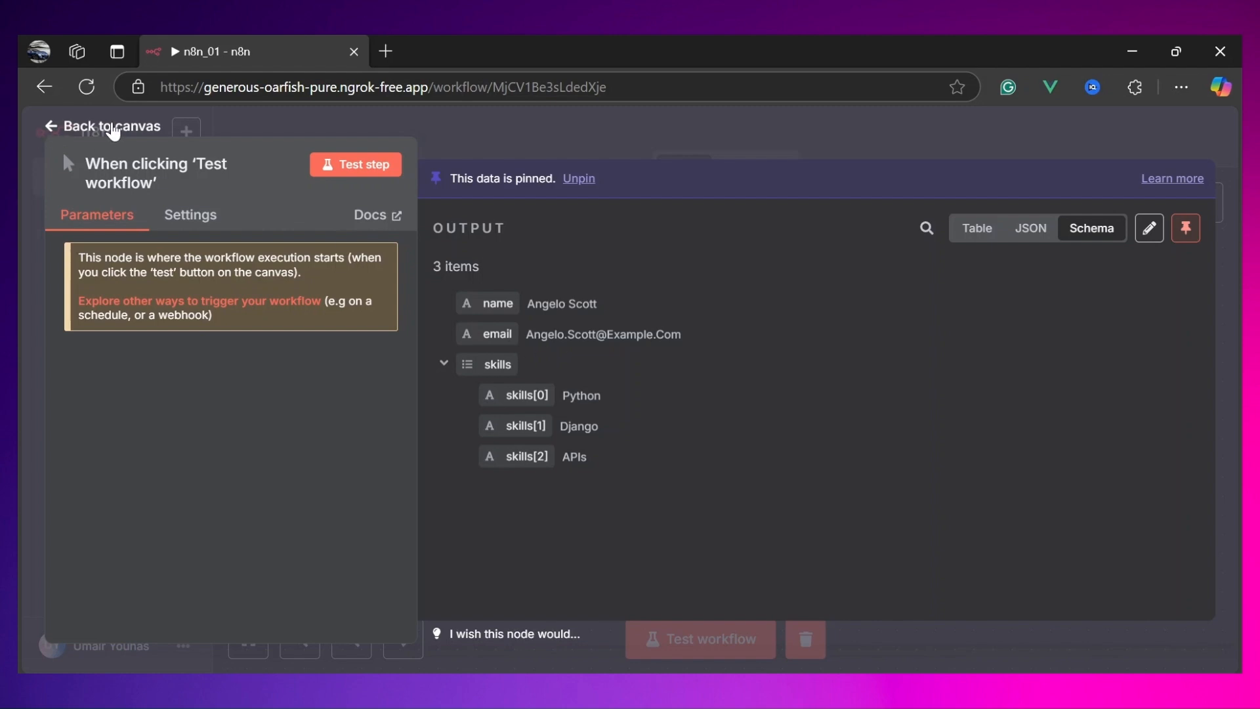
{"action": "left_click", "coordinate": [113, 126]}
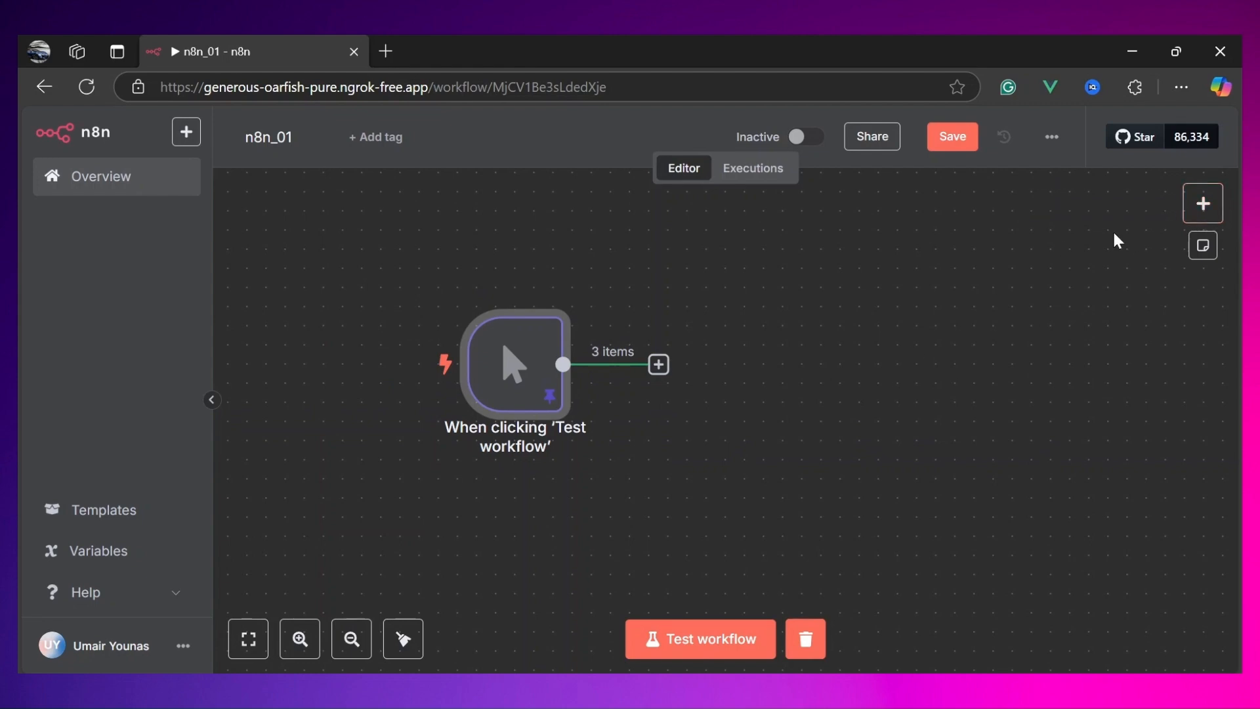
Step: Add an Edit Fields (Set) node from the node search and return to the canvas
{"action": "left_click", "coordinate": [1202, 205]}
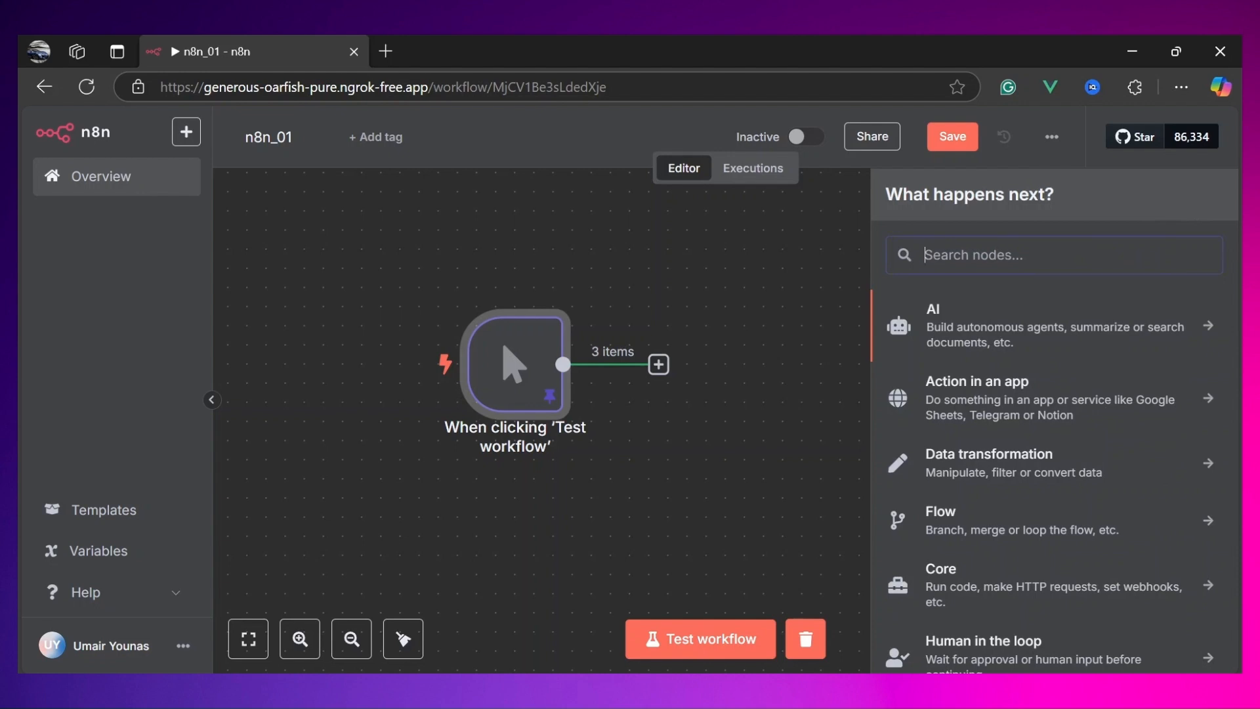
{"action": "type", "text": "set"}
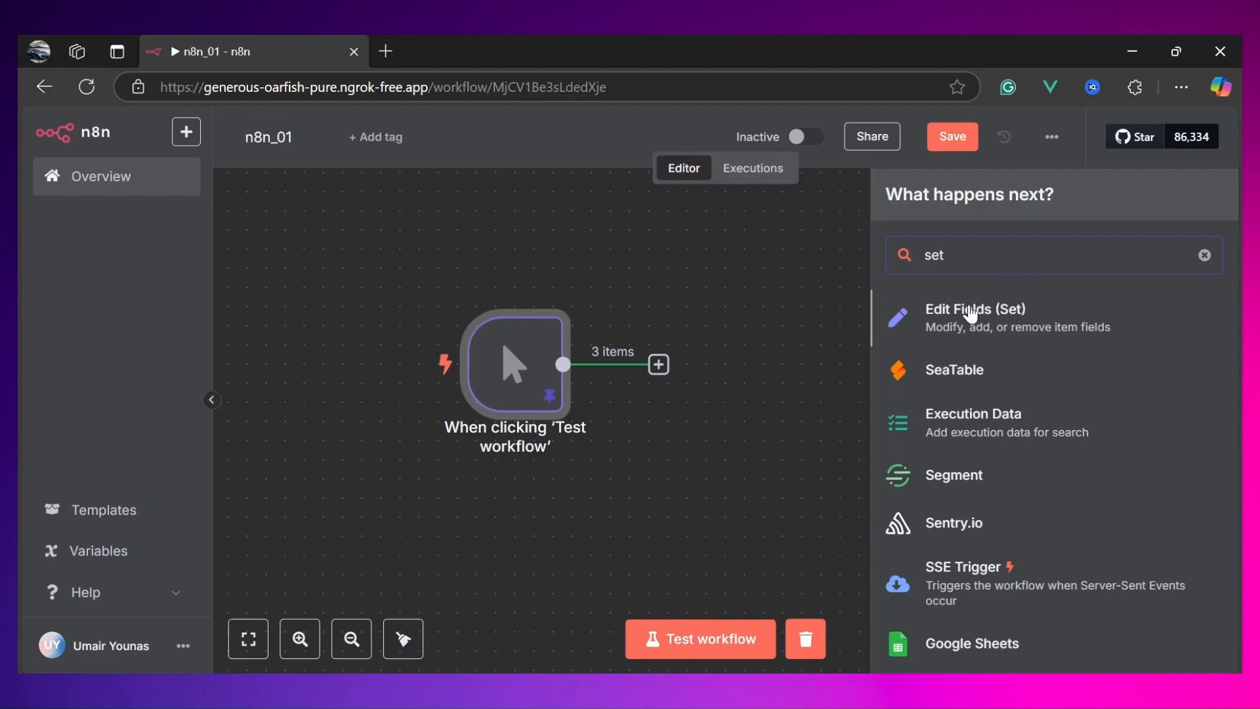
{"action": "left_click", "coordinate": [964, 331]}
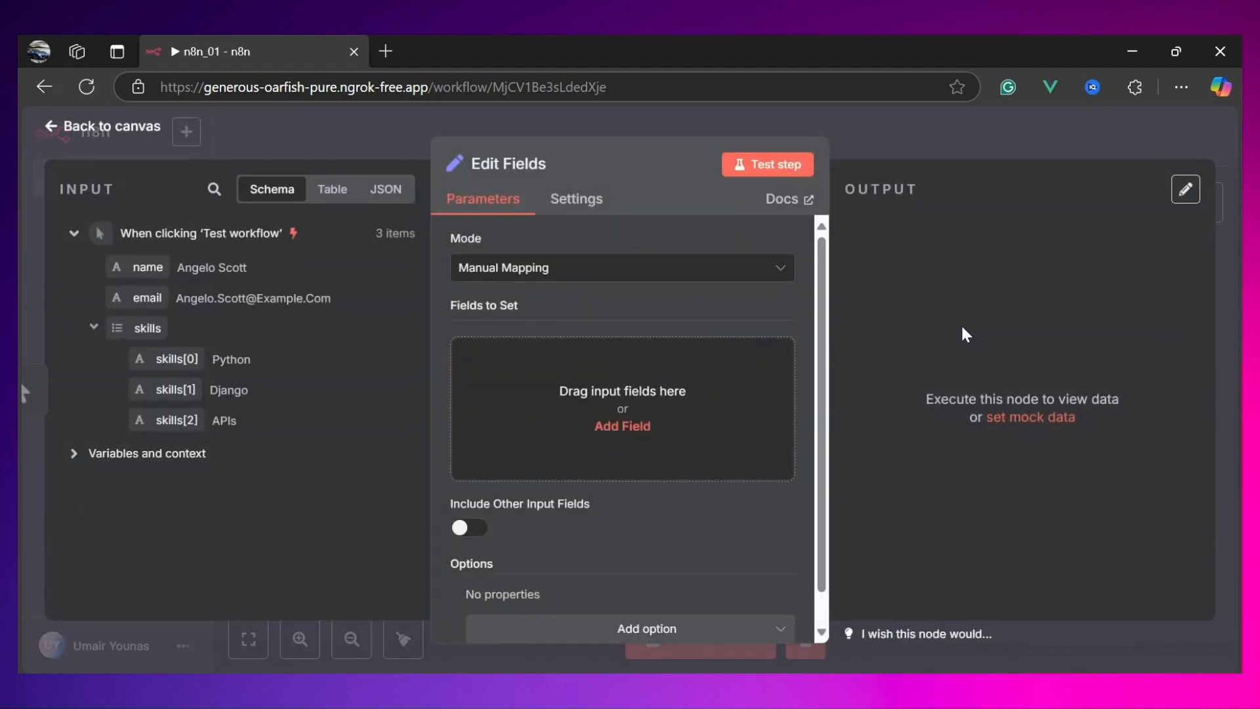
{"action": "left_click", "coordinate": [117, 131]}
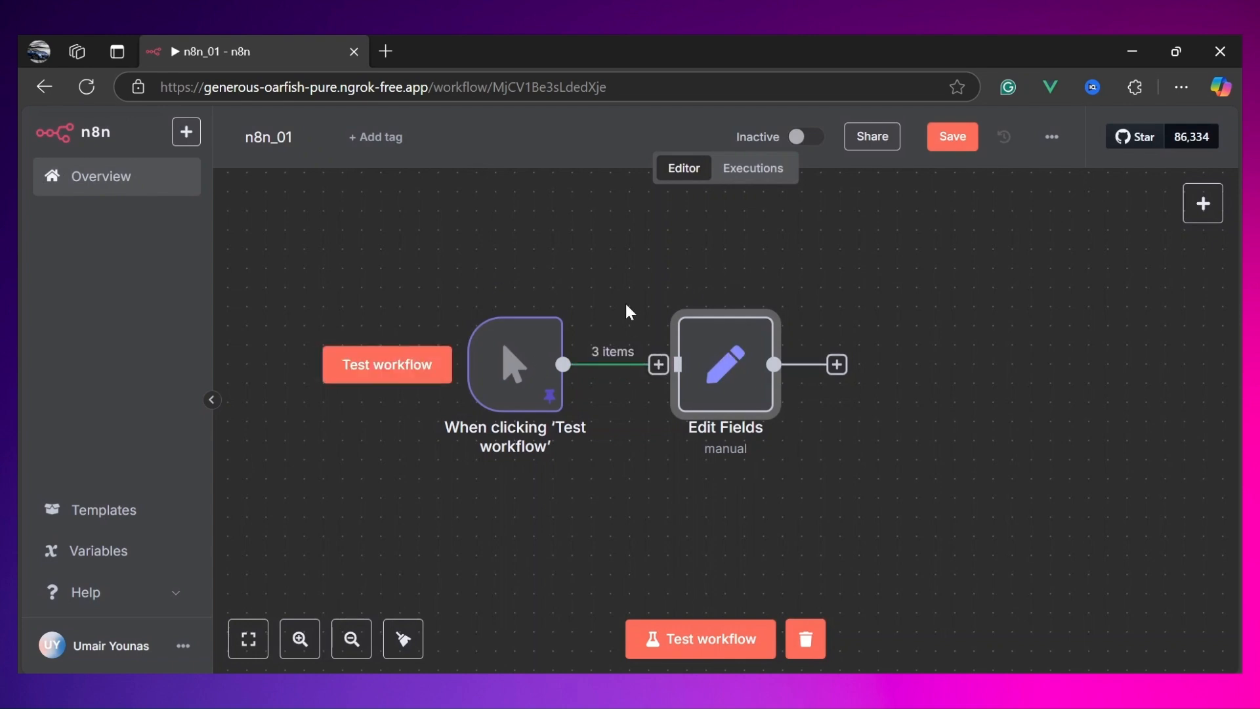
Step: Reposition the Edit Fields node, wire the trigger's output into it and open it
{"action": "left_click_drag", "start_coordinate": [738, 409], "coordinate": [789, 435]}
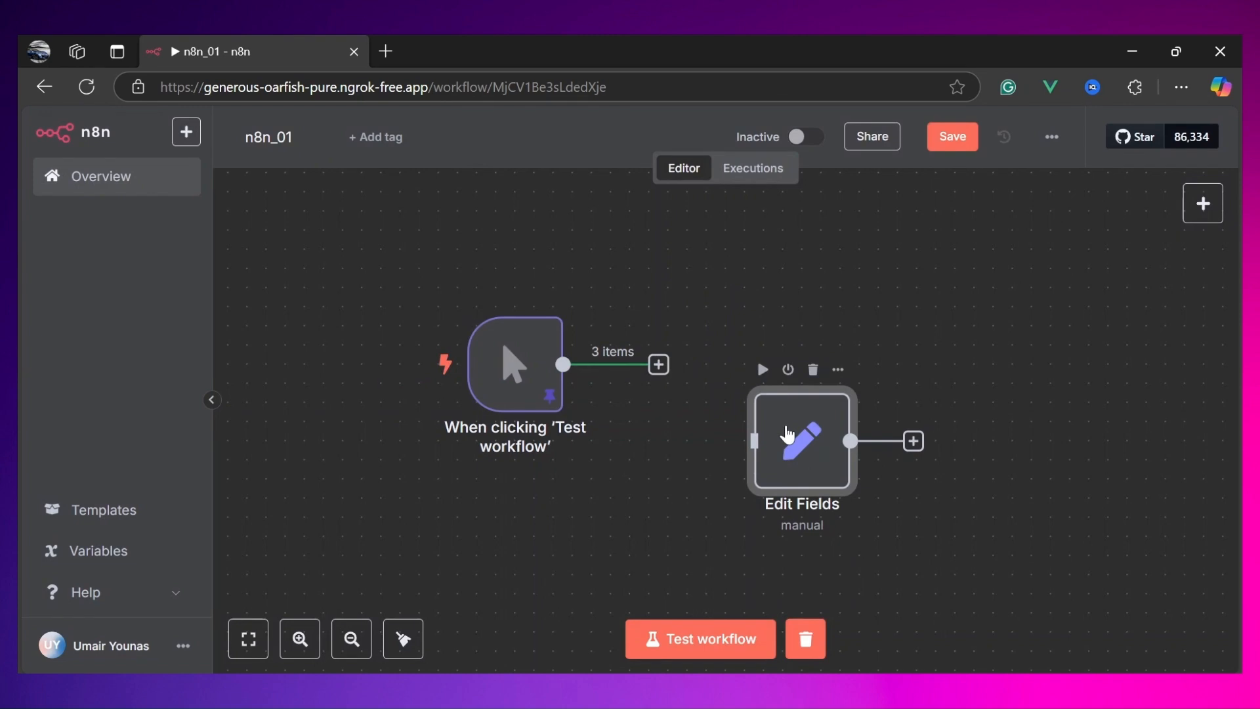
{"action": "double_click", "coordinate": [789, 435]}
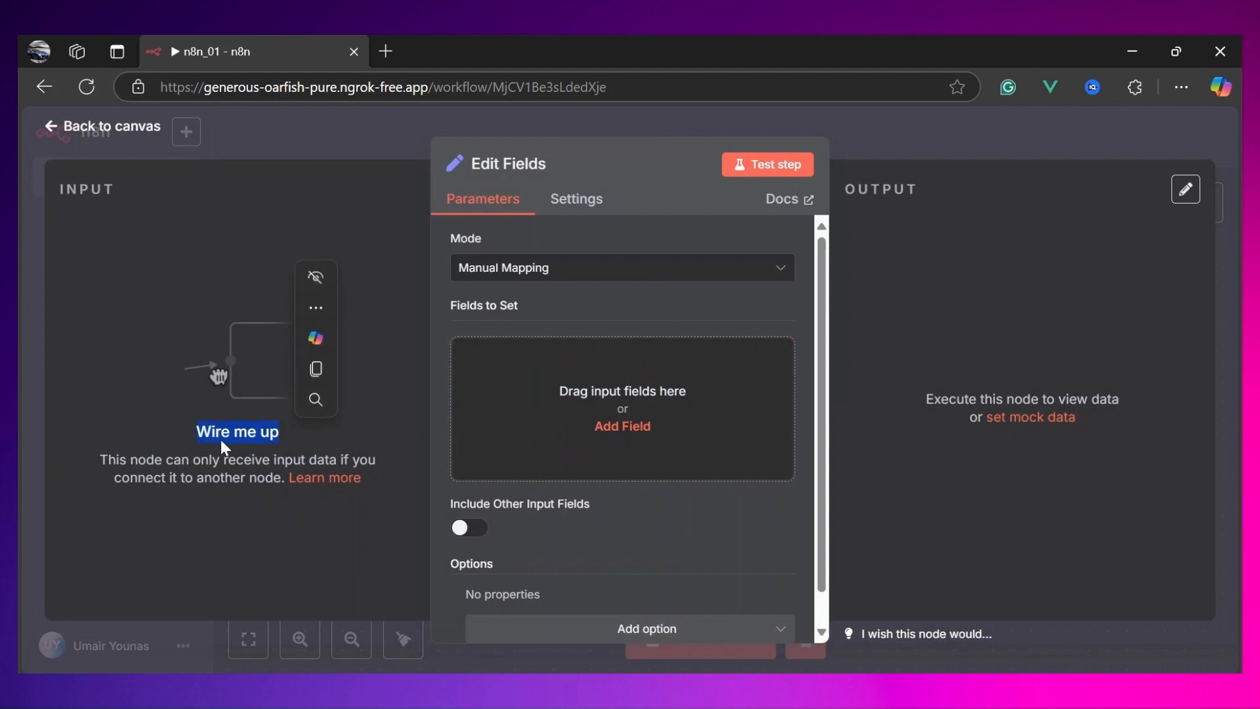
{"action": "left_click", "coordinate": [89, 128]}
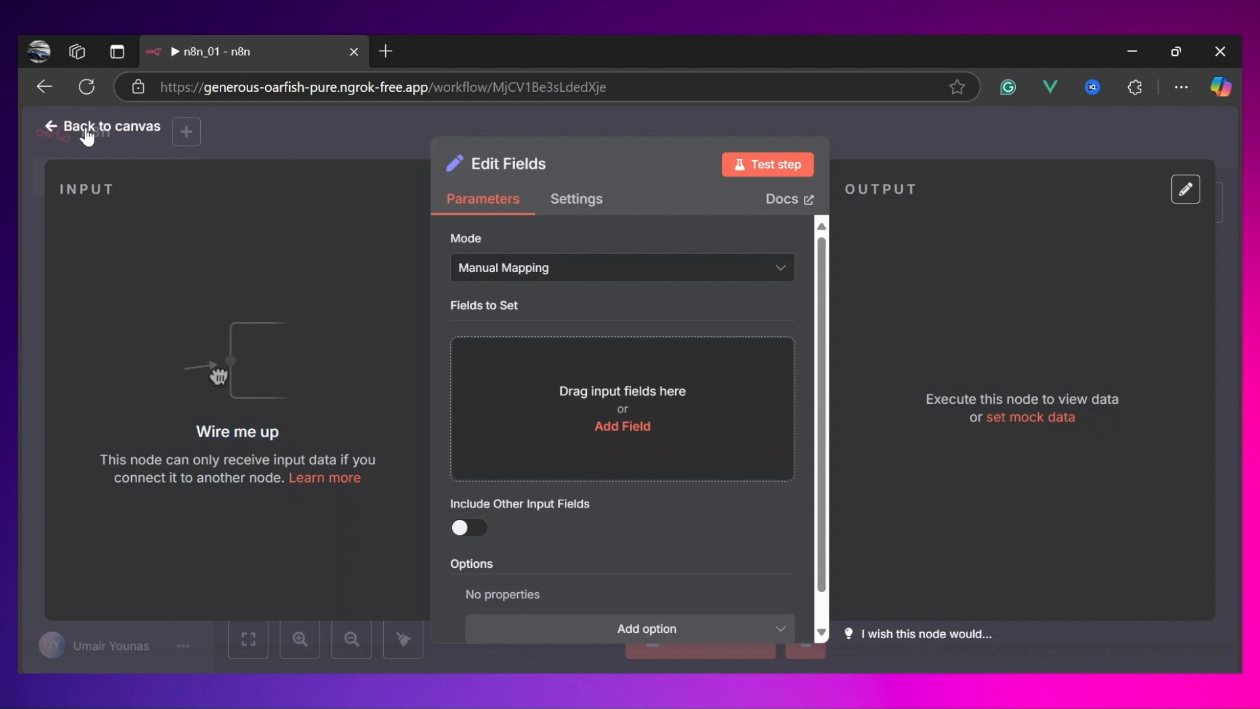
{"action": "left_click_drag", "start_coordinate": [658, 365], "coordinate": [749, 372]}
{"action": "double_click", "coordinate": [749, 373]}
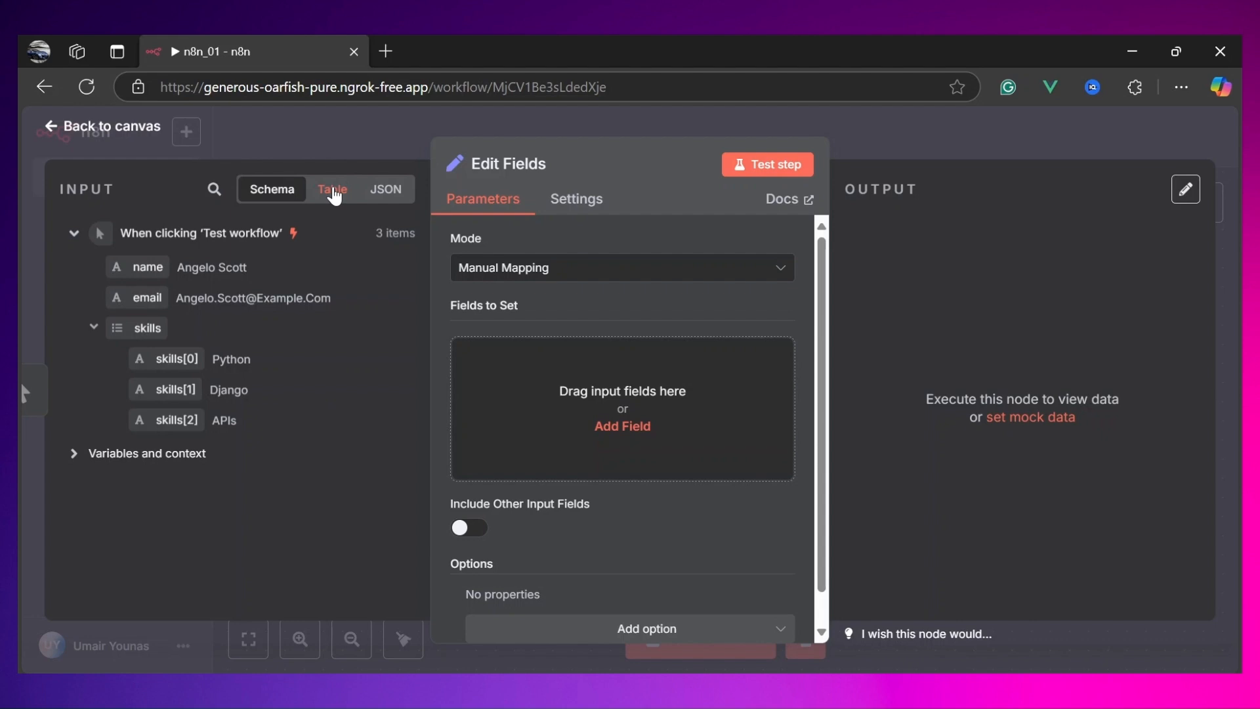
Step: Browse the trigger's input data in the Edit Fields node as a table and as JSON
{"action": "left_click", "coordinate": [333, 191]}
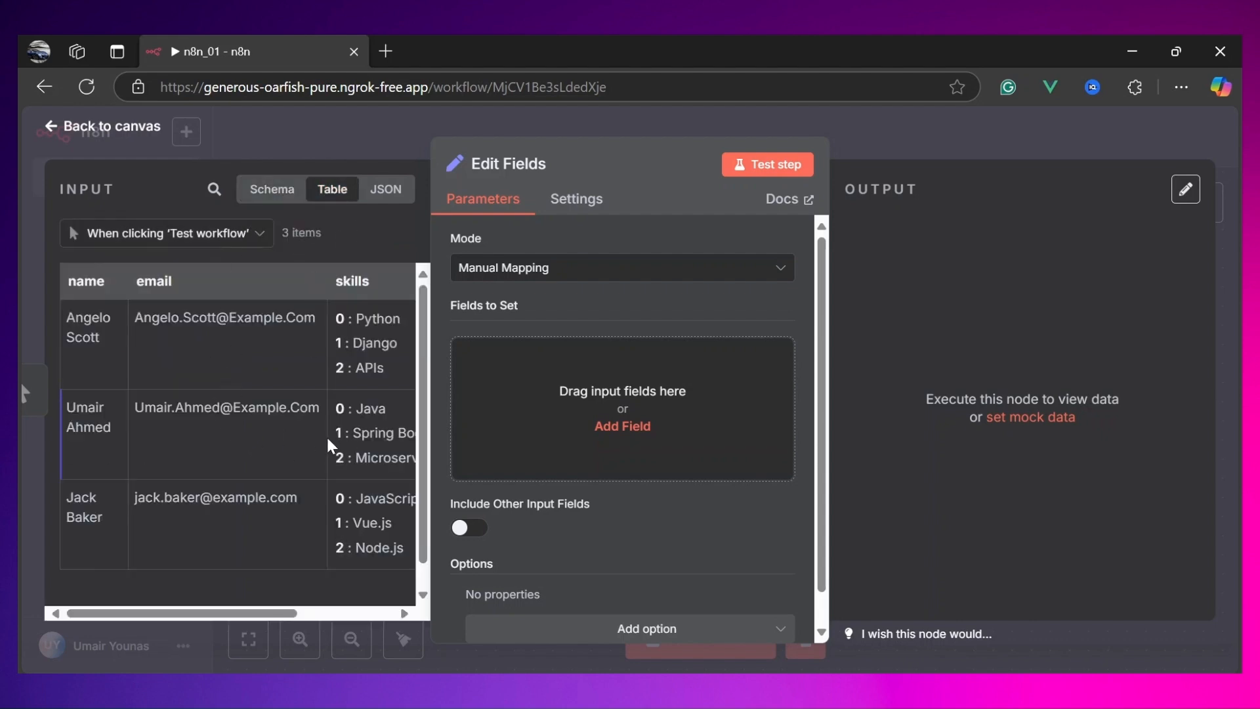
{"action": "scroll", "coordinate": [332, 446], "scroll_direction": "right", "scroll_amount": 3}
{"action": "scroll", "coordinate": [332, 446], "scroll_direction": "right", "scroll_amount": 1}
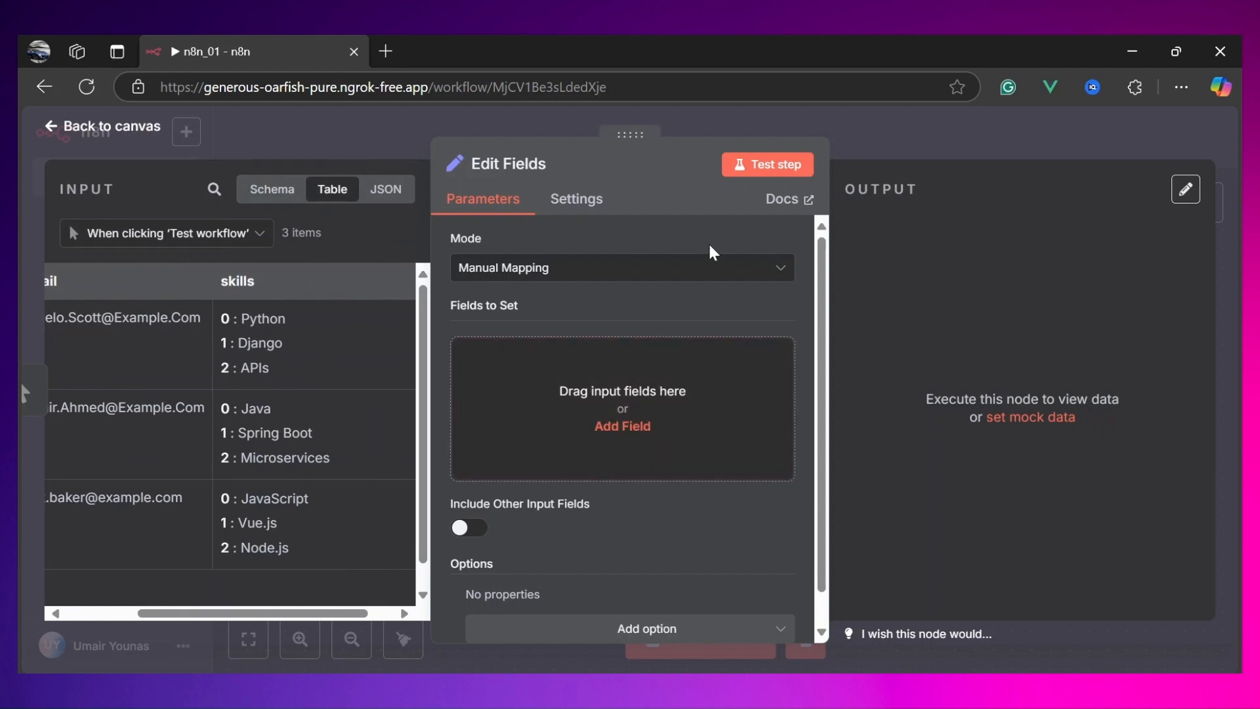
{"action": "scroll", "coordinate": [311, 394], "scroll_direction": "left", "scroll_amount": 5}
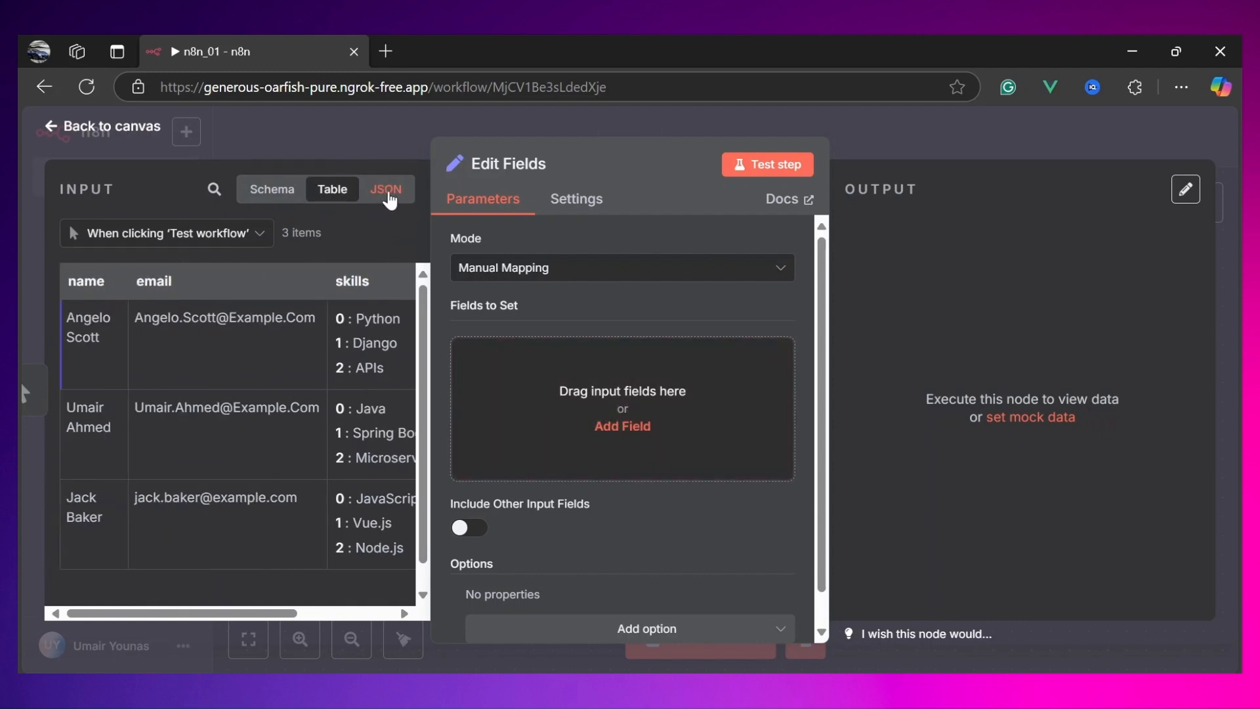
{"action": "left_click", "coordinate": [393, 196]}
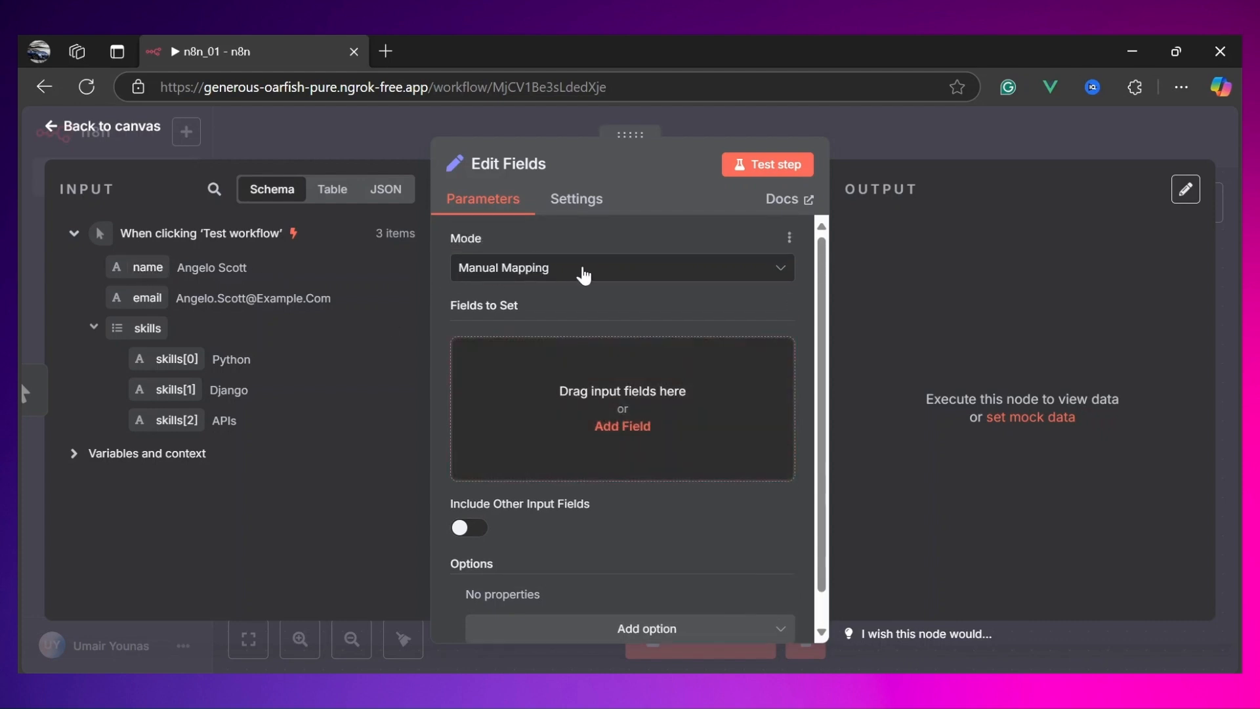
{"action": "left_click", "coordinate": [583, 272]}
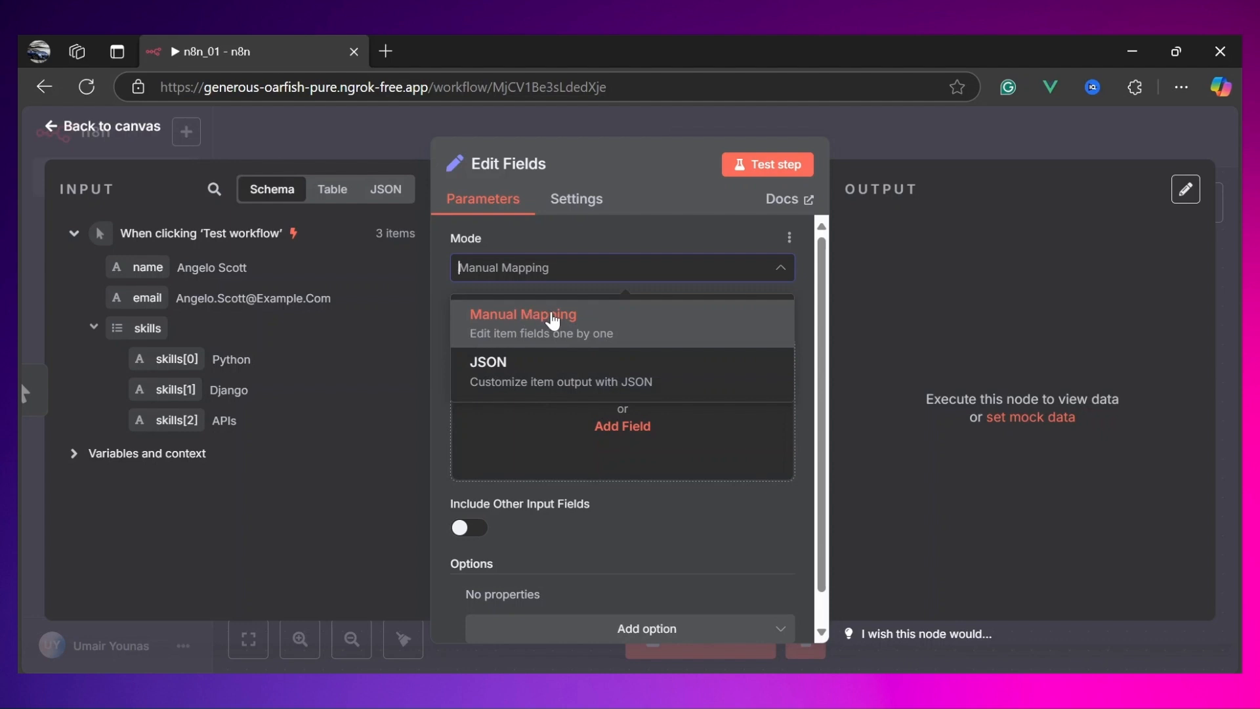
{"action": "left_click", "coordinate": [553, 320]}
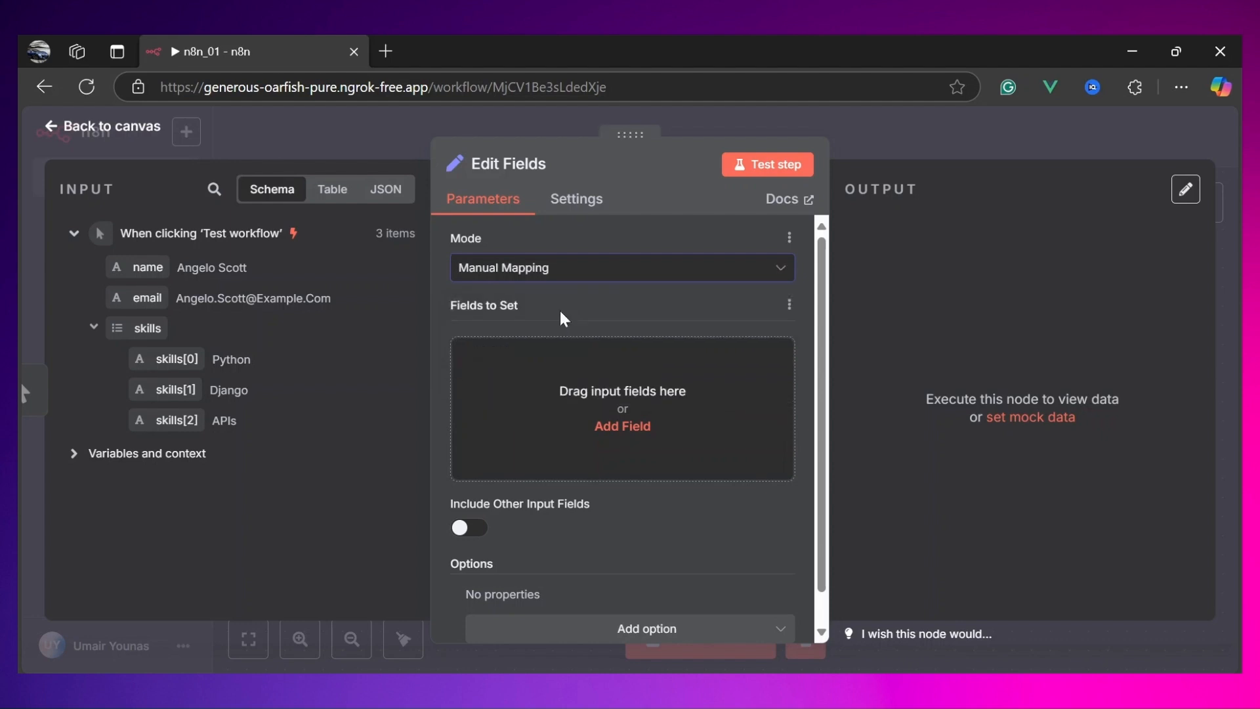
{"action": "scroll", "coordinate": [496, 274], "scroll_direction": "down", "scroll_amount": 1}
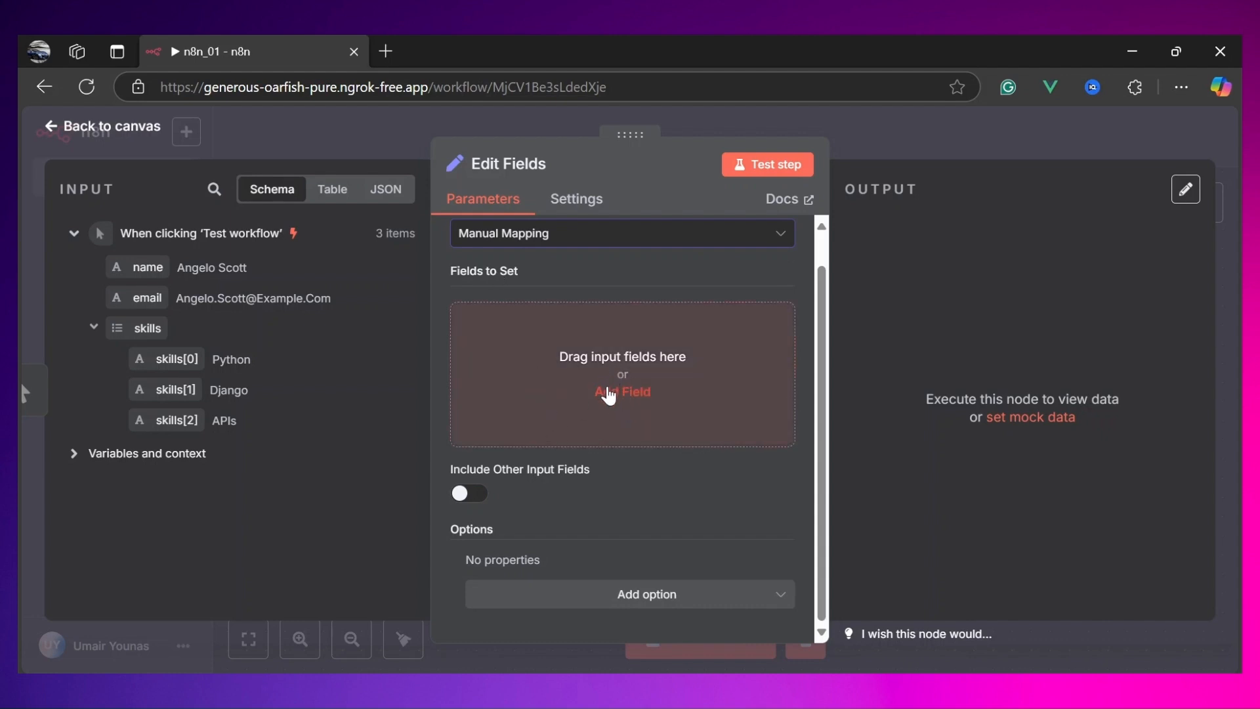
{"action": "left_click", "coordinate": [609, 399]}
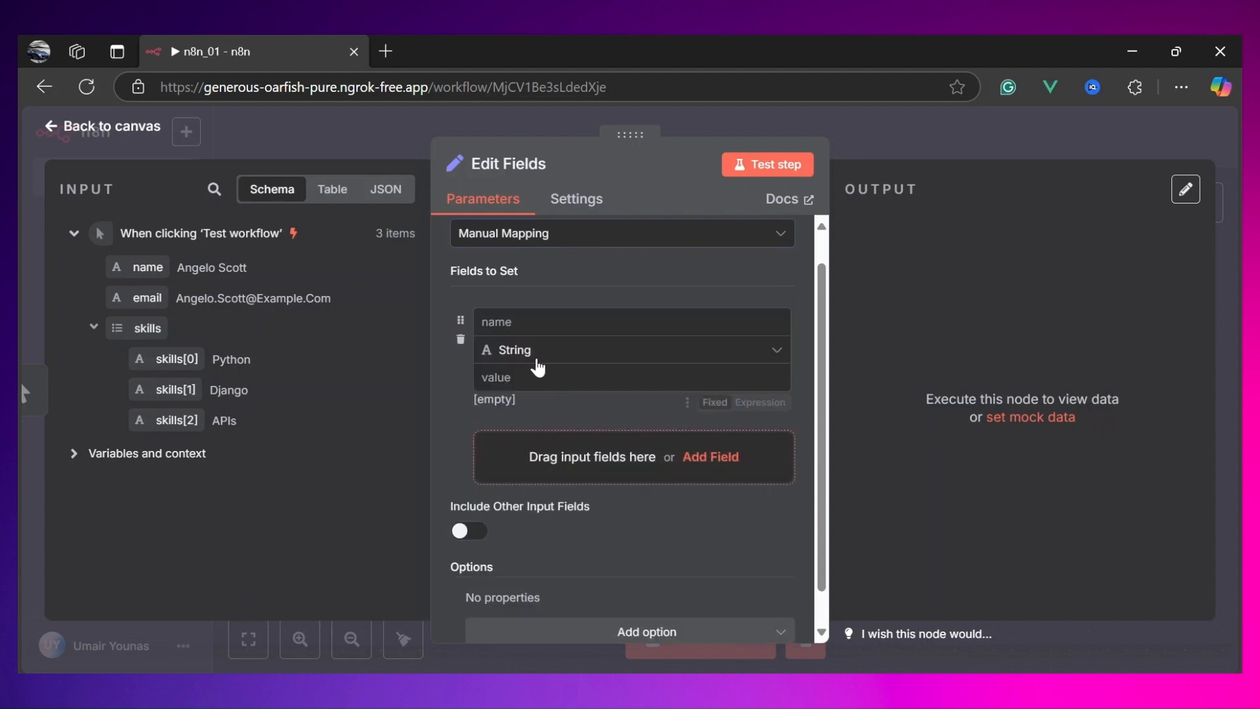
{"action": "left_click", "coordinate": [609, 322]}
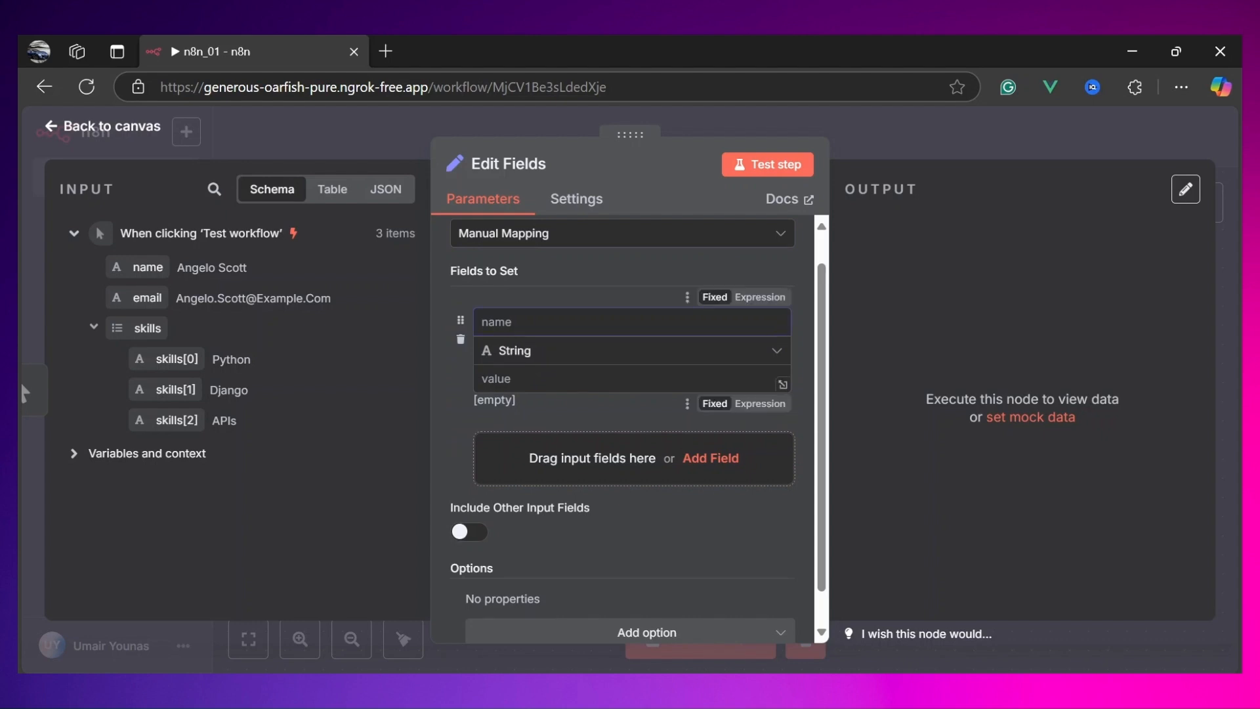
{"action": "left_click", "coordinate": [609, 378]}
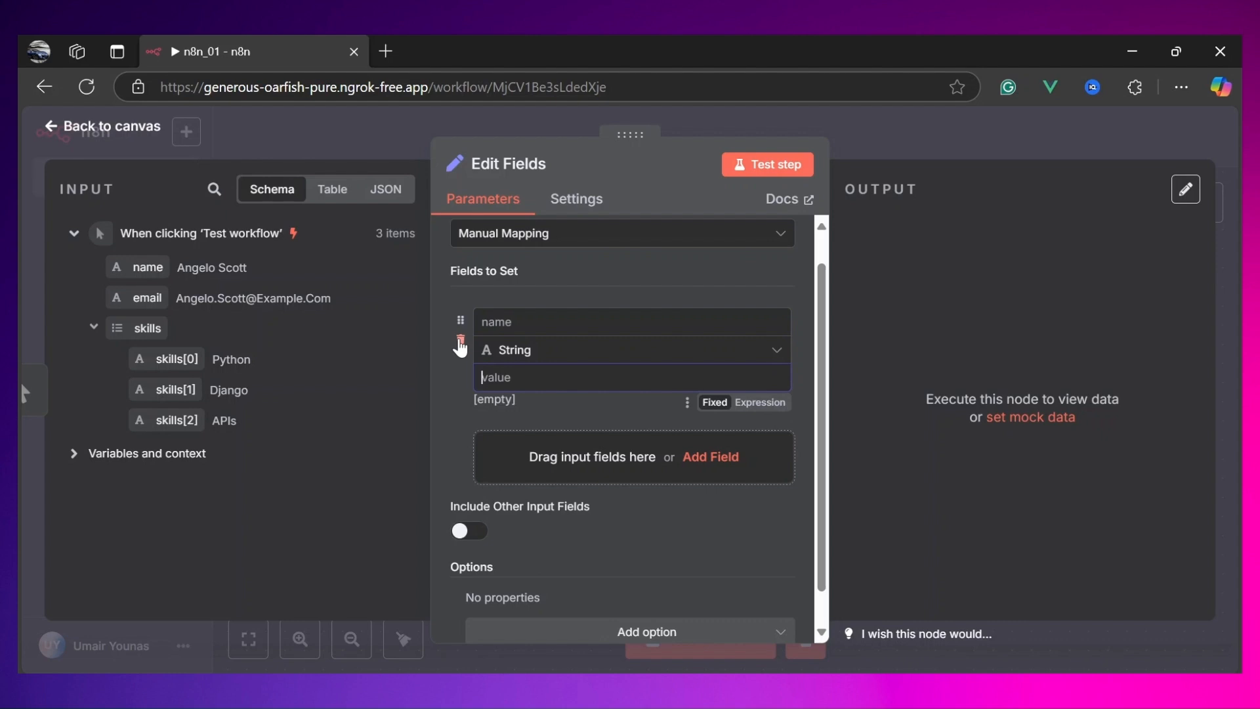
{"action": "left_click", "coordinate": [460, 341]}
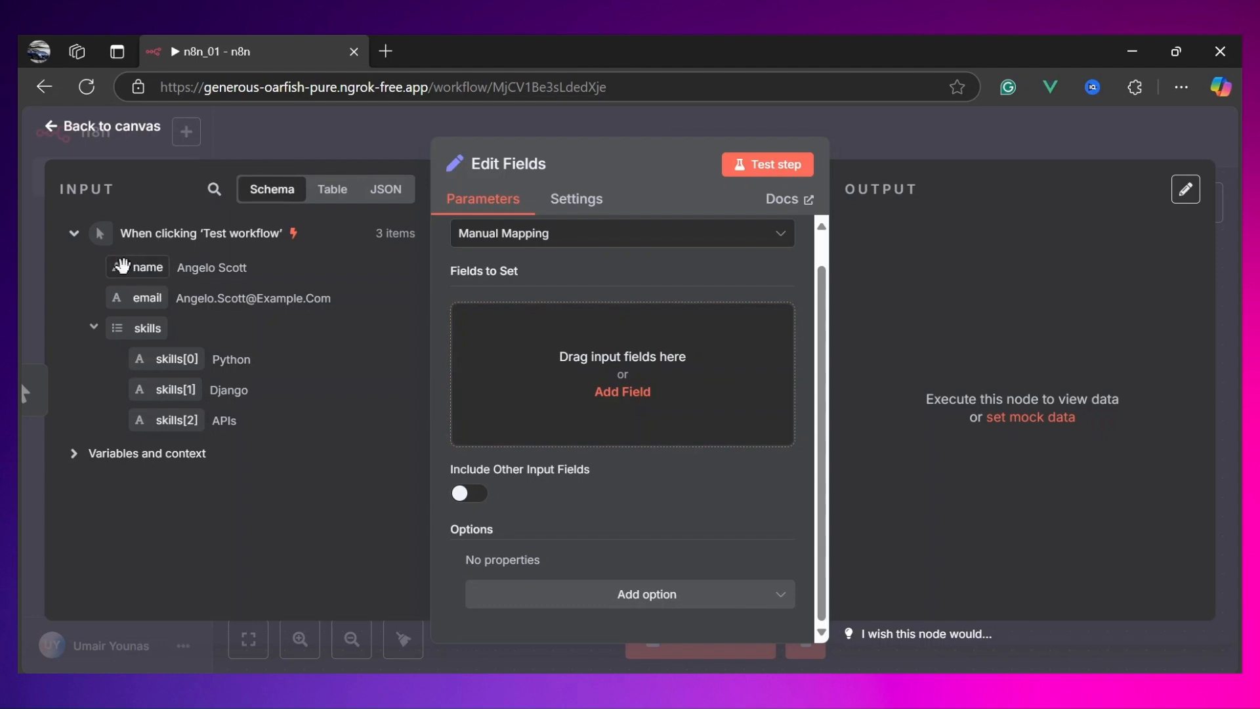
Step: Map the input name field into Fields to Set, test the step and view the output as a table
{"action": "left_click_drag", "start_coordinate": [122, 265], "coordinate": [577, 394]}
{"action": "left_click_drag", "start_coordinate": [518, 322], "coordinate": [490, 322]}
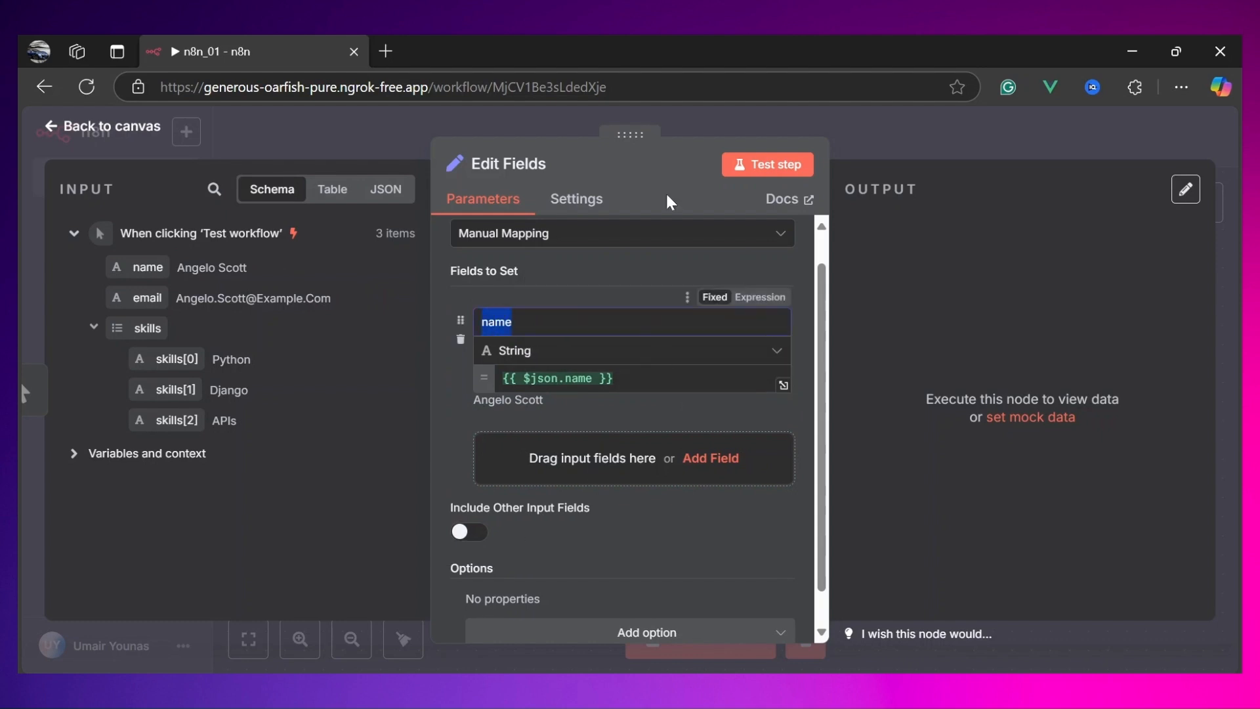
{"action": "left_click", "coordinate": [771, 172]}
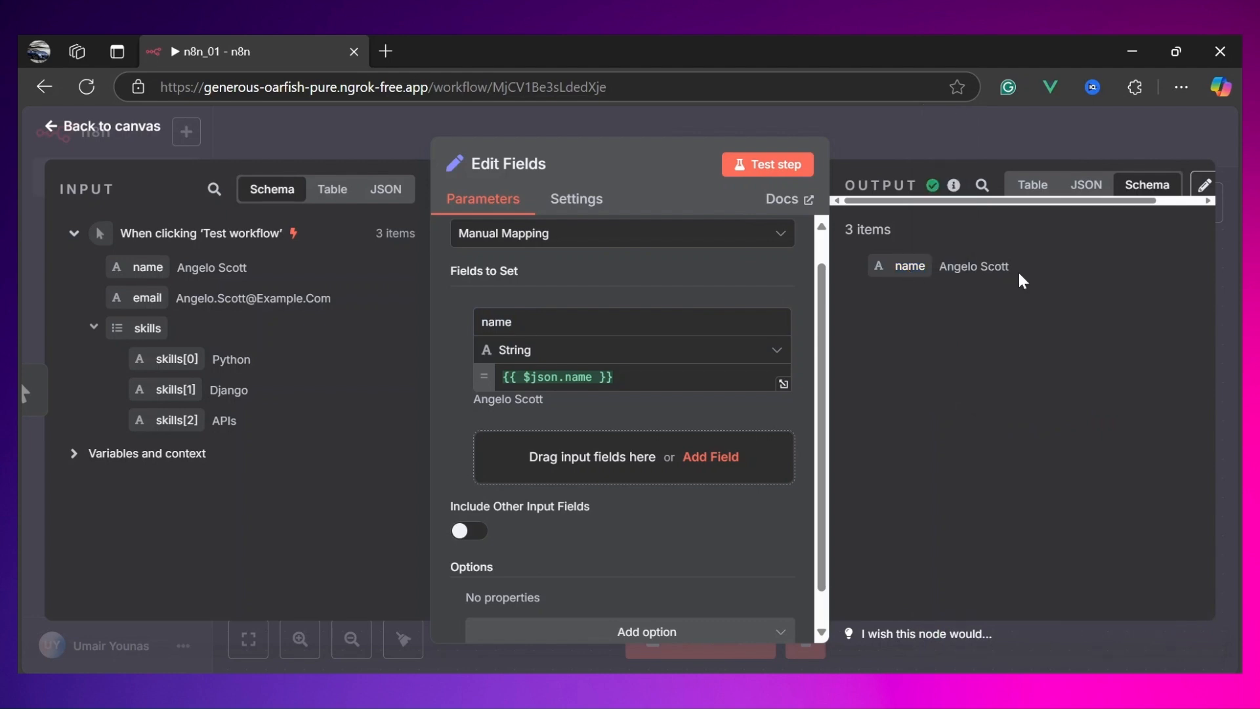
{"action": "left_click_drag", "start_coordinate": [1020, 274], "coordinate": [939, 269]}
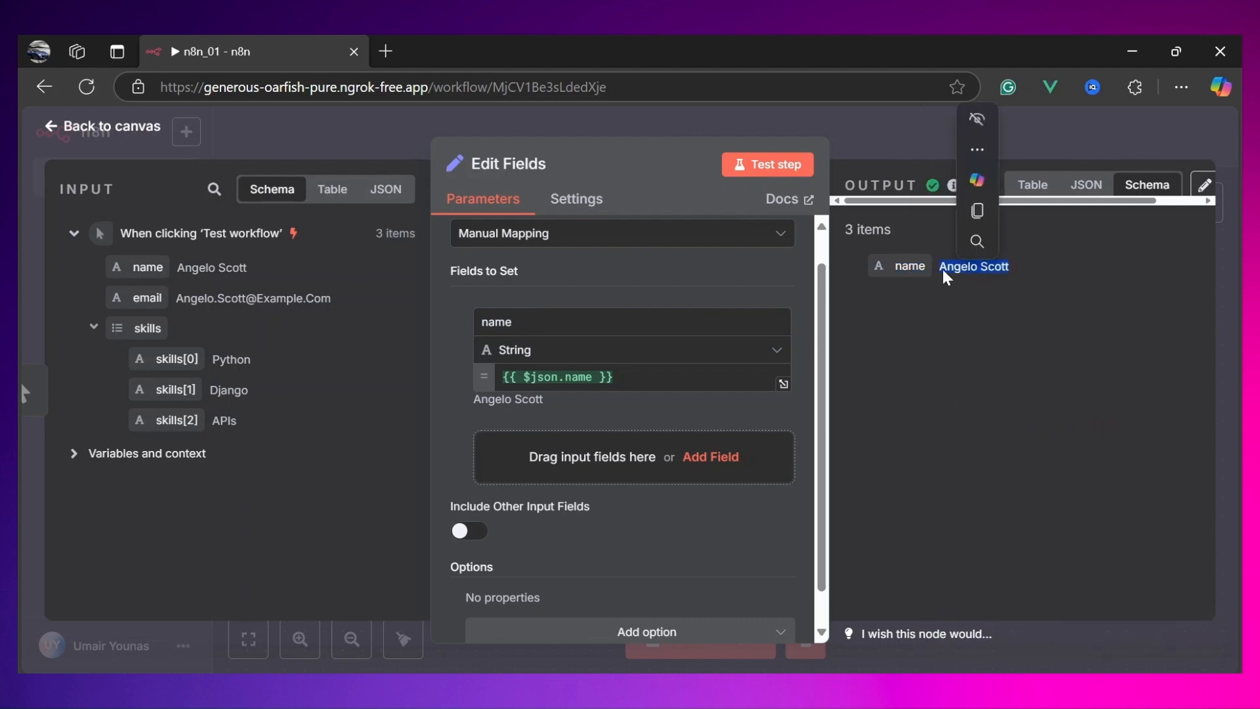
{"action": "left_click", "coordinate": [1034, 186]}
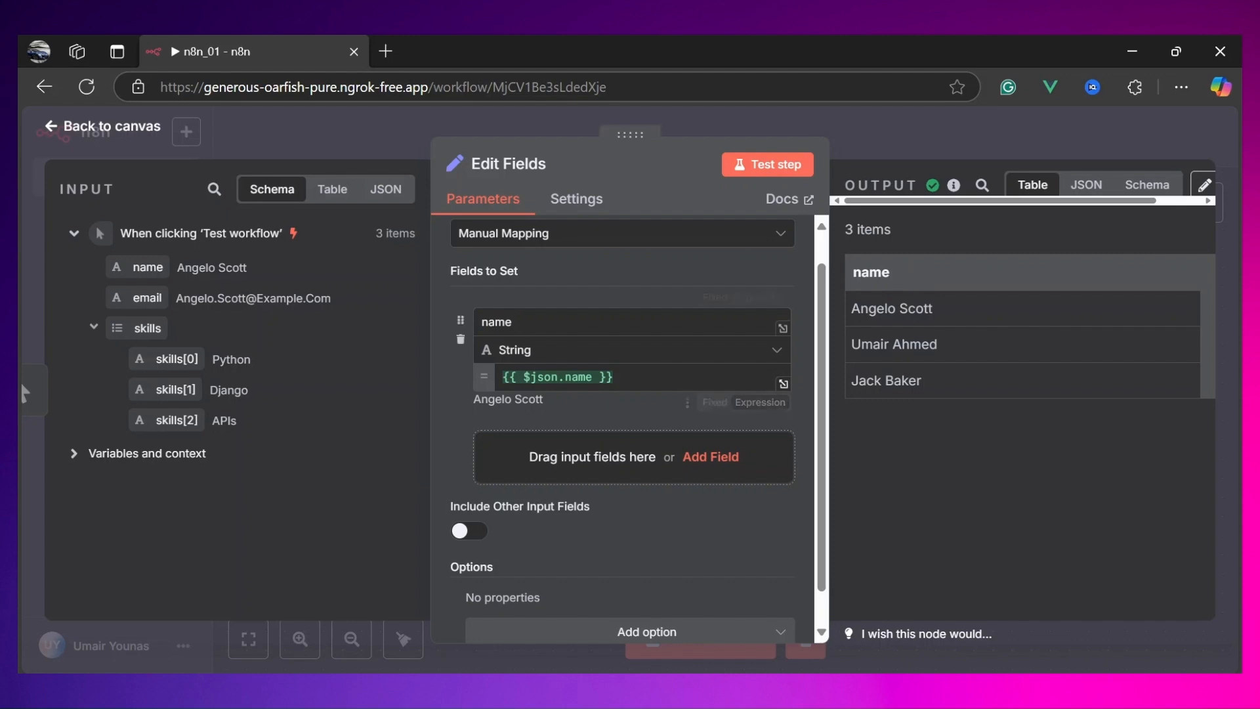
Step: Rename the mapped field to First Name and test the step again
{"action": "double_click", "coordinate": [496, 322]}
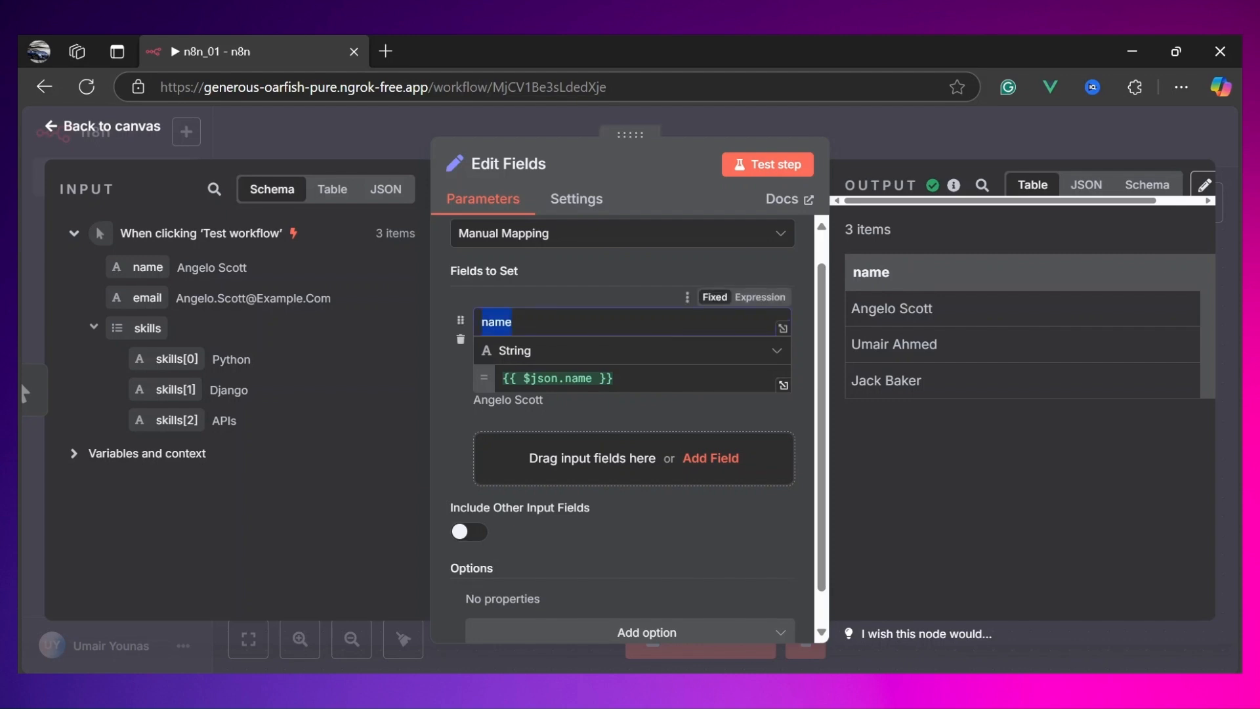
{"action": "type", "text": "First Nam"}
{"action": "left_click", "coordinate": [755, 172]}
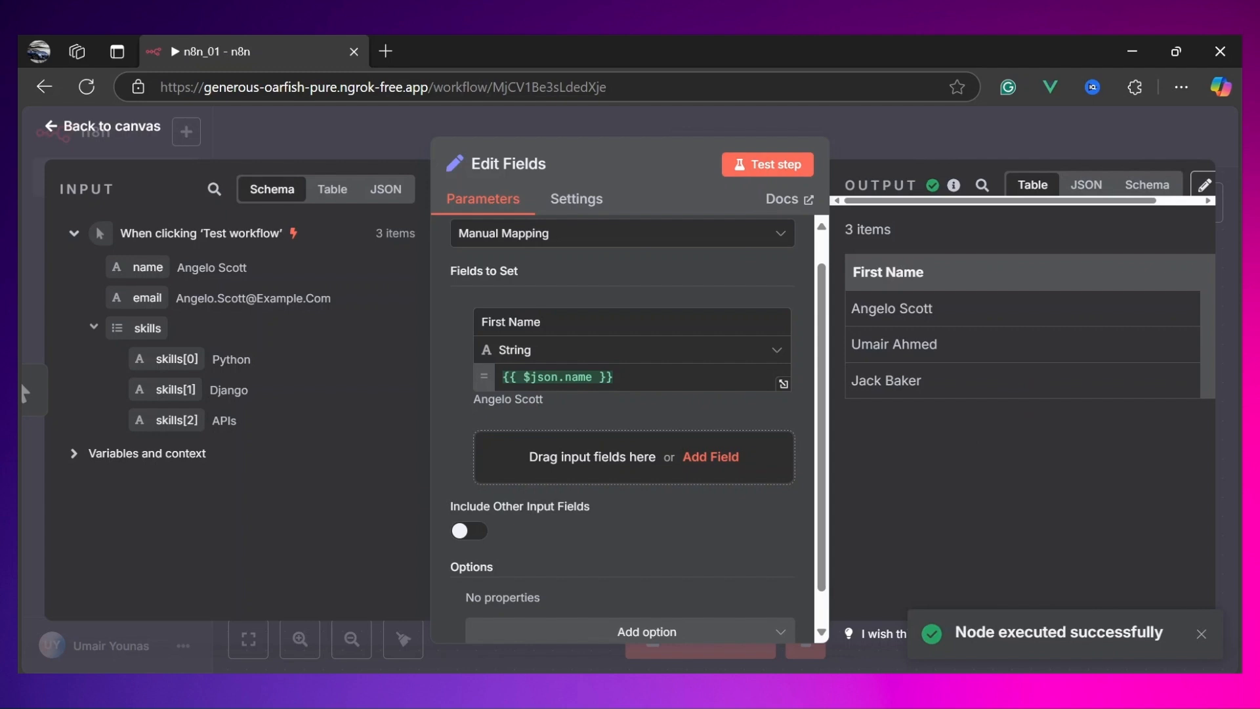
Step: Examine the First Name values in the output table
{"action": "left_click", "coordinate": [1148, 185]}
{"action": "left_click", "coordinate": [1032, 185]}
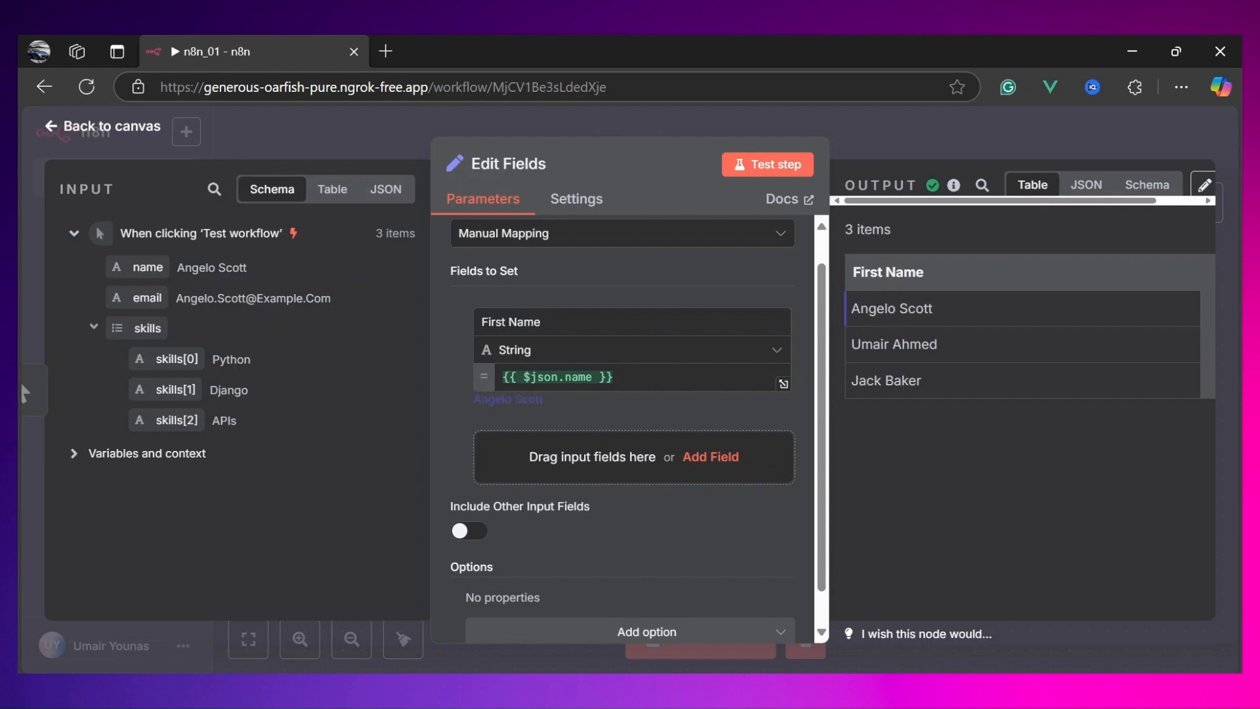
{"action": "left_click_drag", "start_coordinate": [897, 310], "coordinate": [845, 311]}
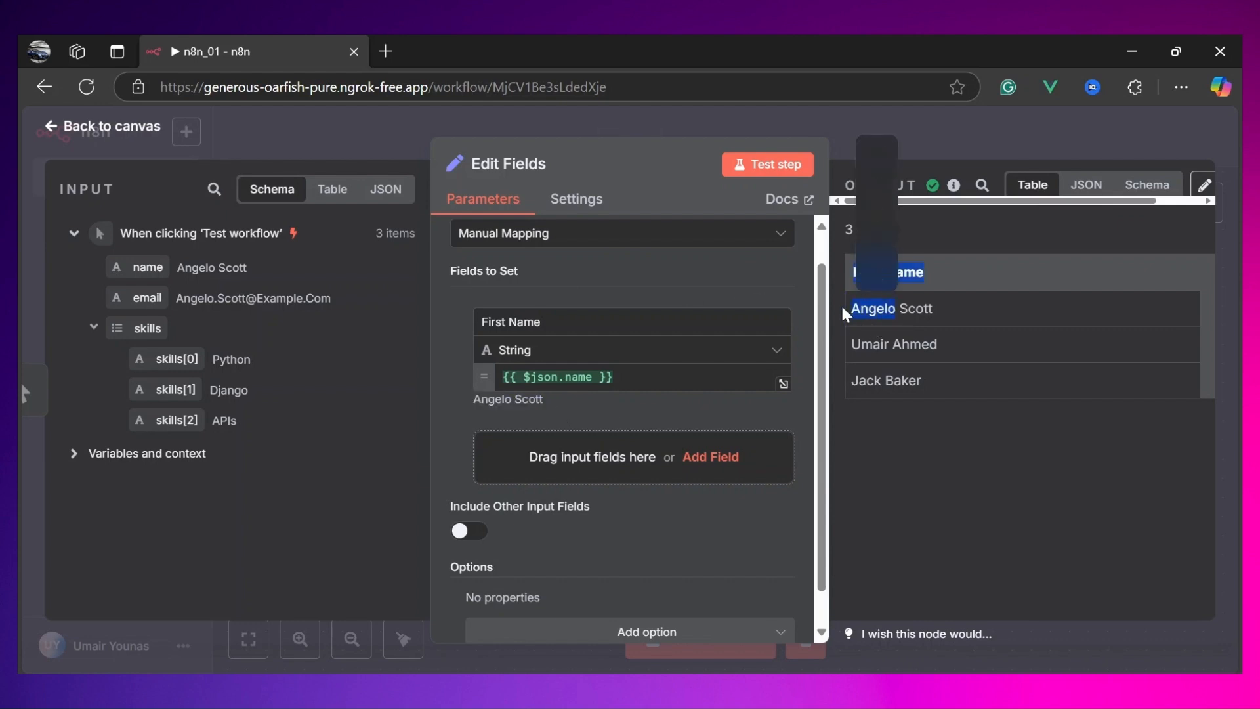
{"action": "left_click", "coordinate": [935, 313]}
{"action": "left_click_drag", "start_coordinate": [935, 316], "coordinate": [854, 312]}
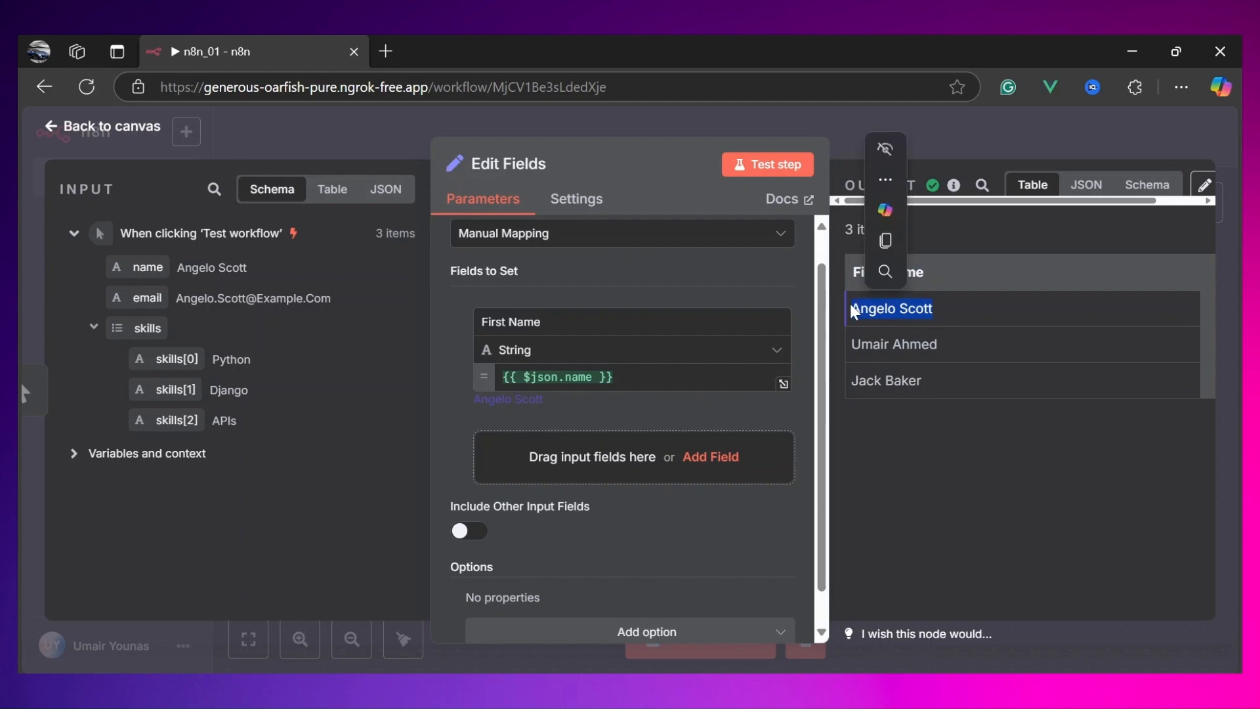
{"action": "left_click", "coordinate": [922, 317]}
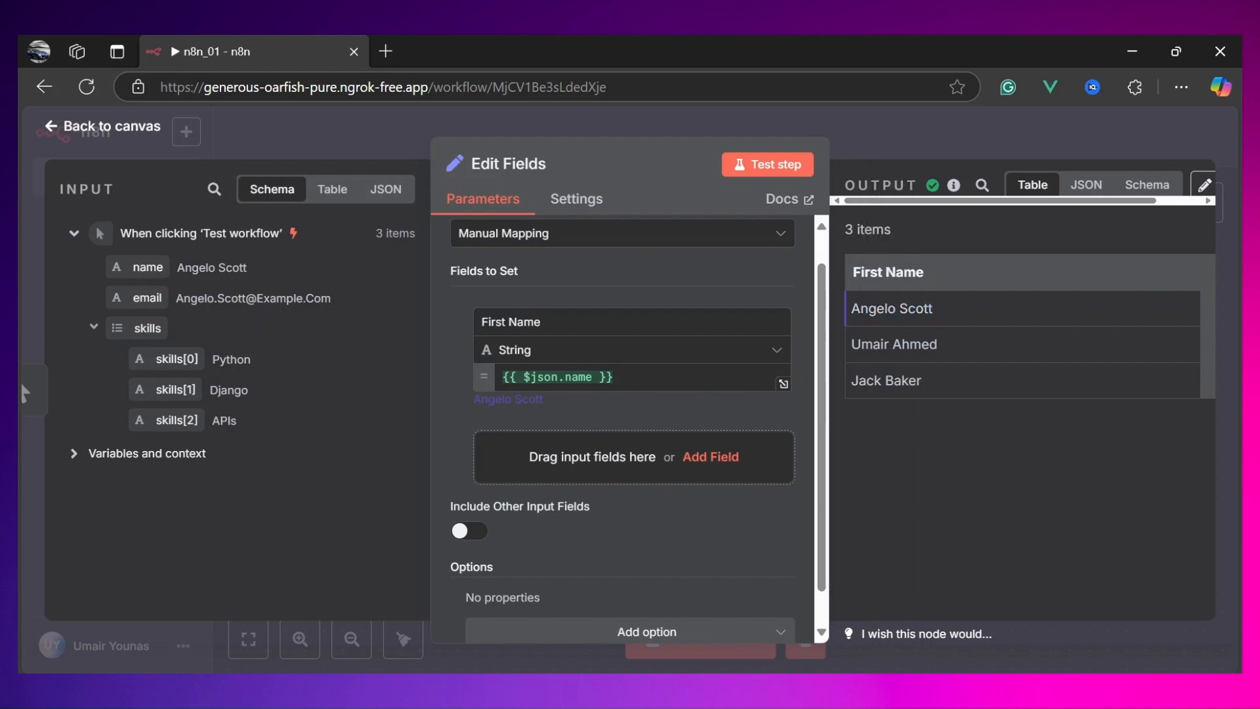
{"action": "left_click_drag", "start_coordinate": [944, 321], "coordinate": [853, 316]}
{"action": "left_click", "coordinate": [850, 318]}
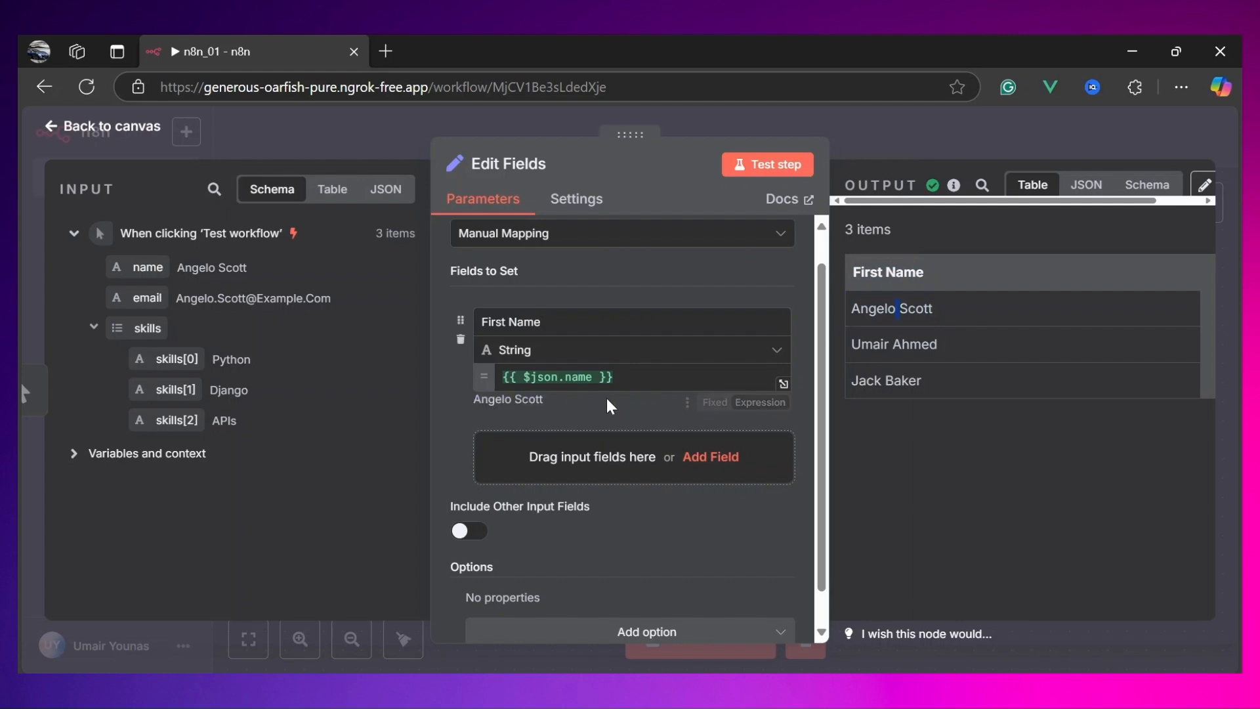
Step: Append the split() string method to the name expression
{"action": "left_click", "coordinate": [617, 377]}
{"action": "key", "text": "Left"}
{"action": "key", "text": "Left"}
{"action": "key", "text": "Left"}
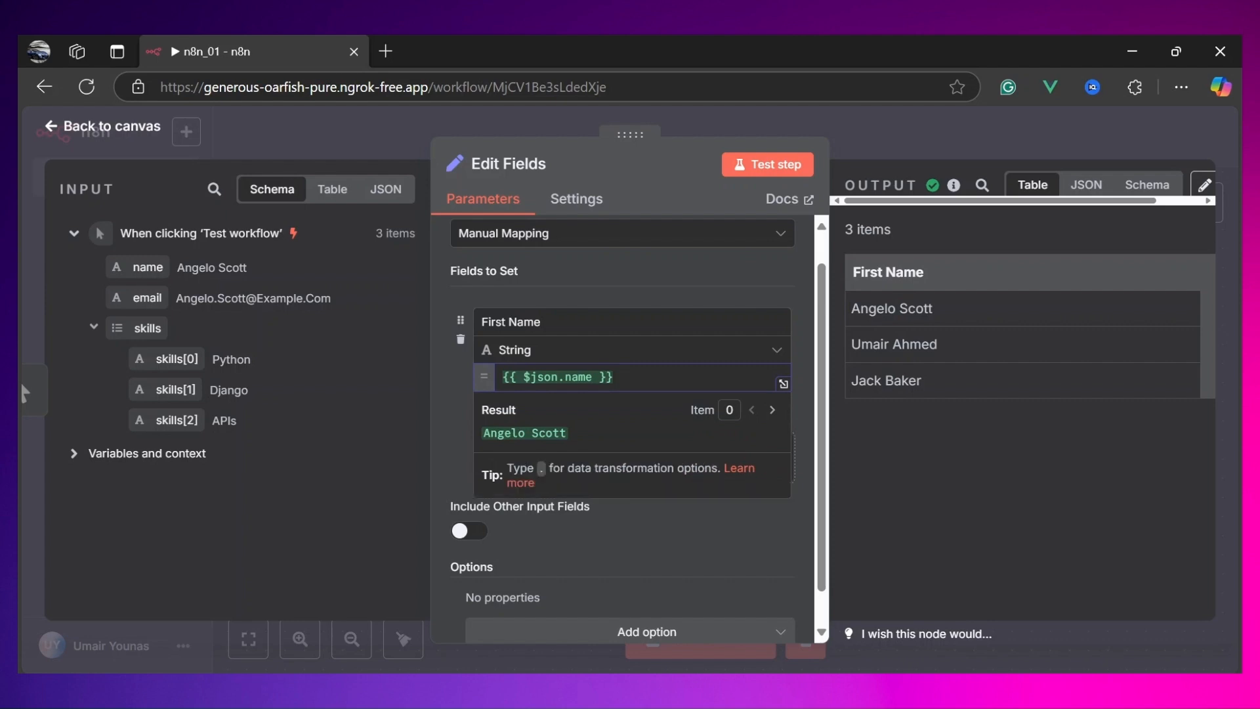
{"action": "type", "text": "."}
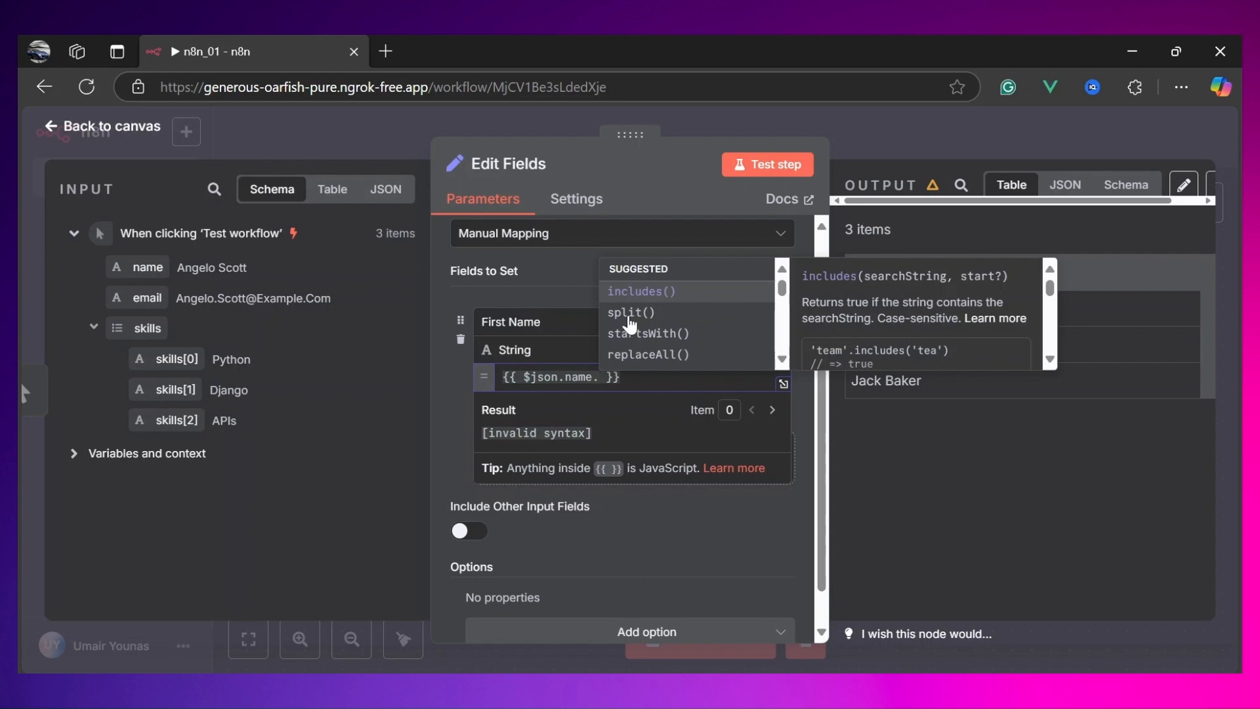
{"action": "type", "text": "sp"}
{"action": "key", "text": "Return"}
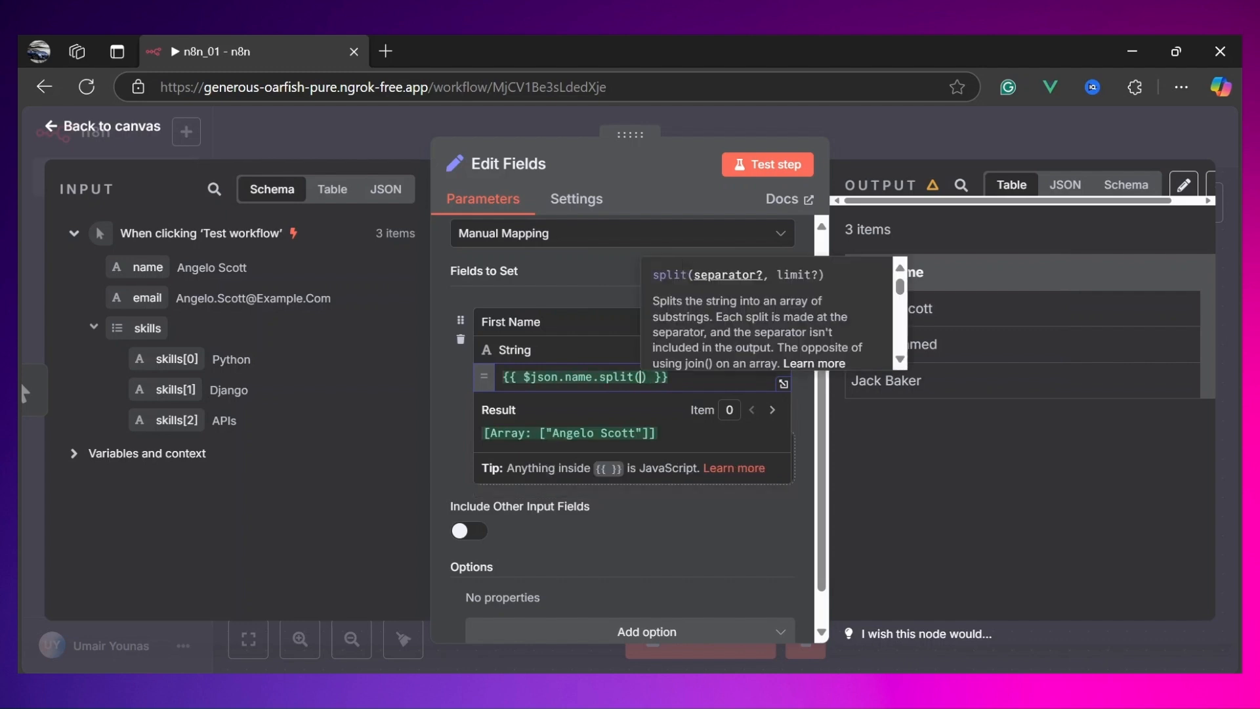
{"action": "left_click", "coordinate": [975, 486]}
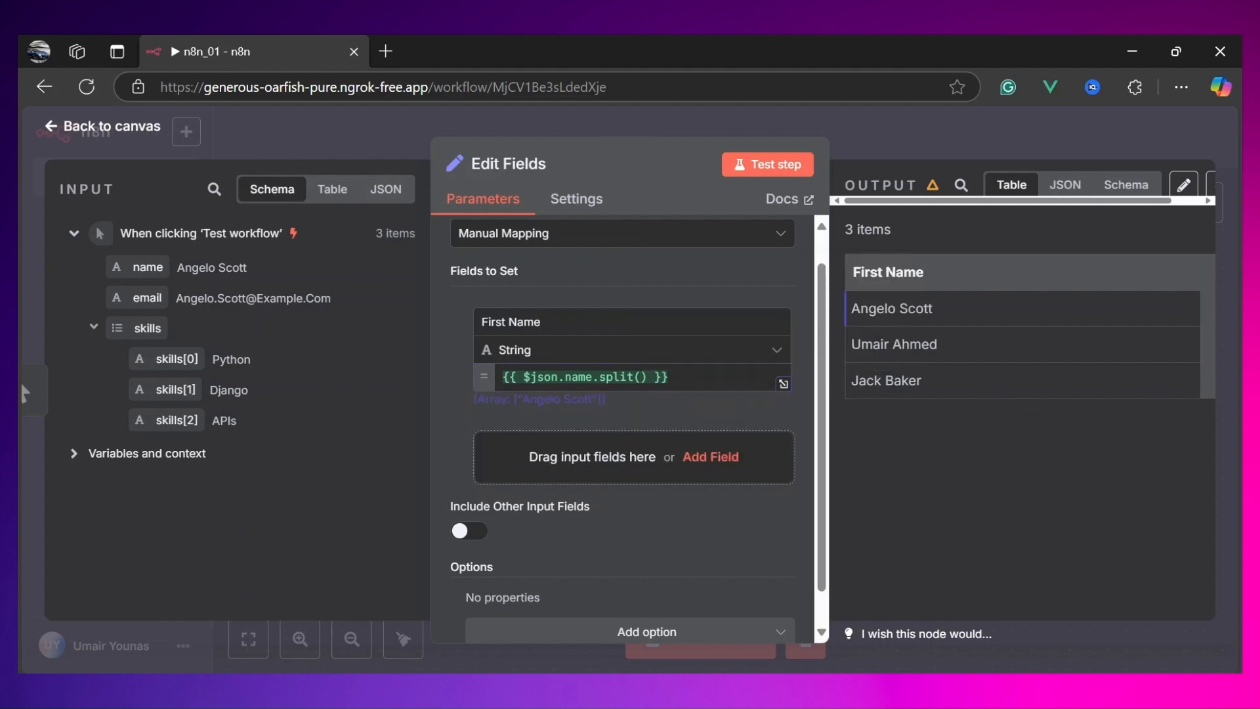
Step: Pass a space as the separator so the expression reads $json.name.split(" ")
{"action": "left_click", "coordinate": [641, 377]}
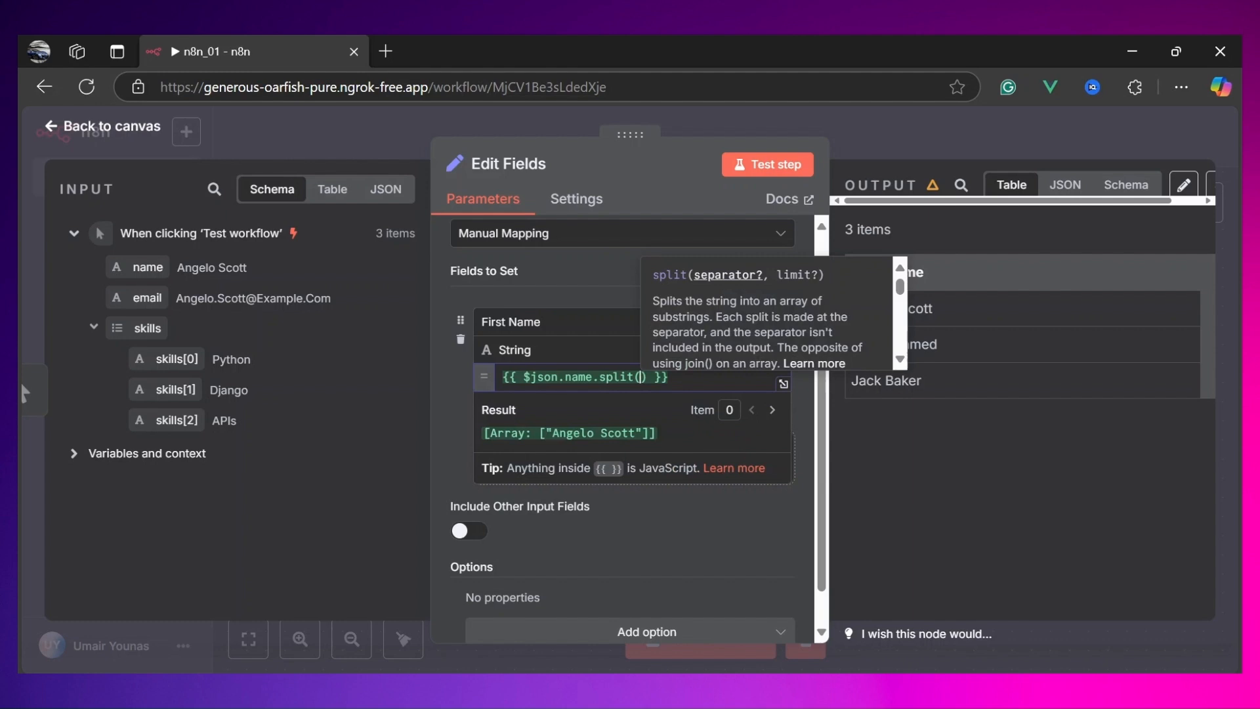
{"action": "type", "text": "\"\""}
{"action": "key", "text": "Left"}
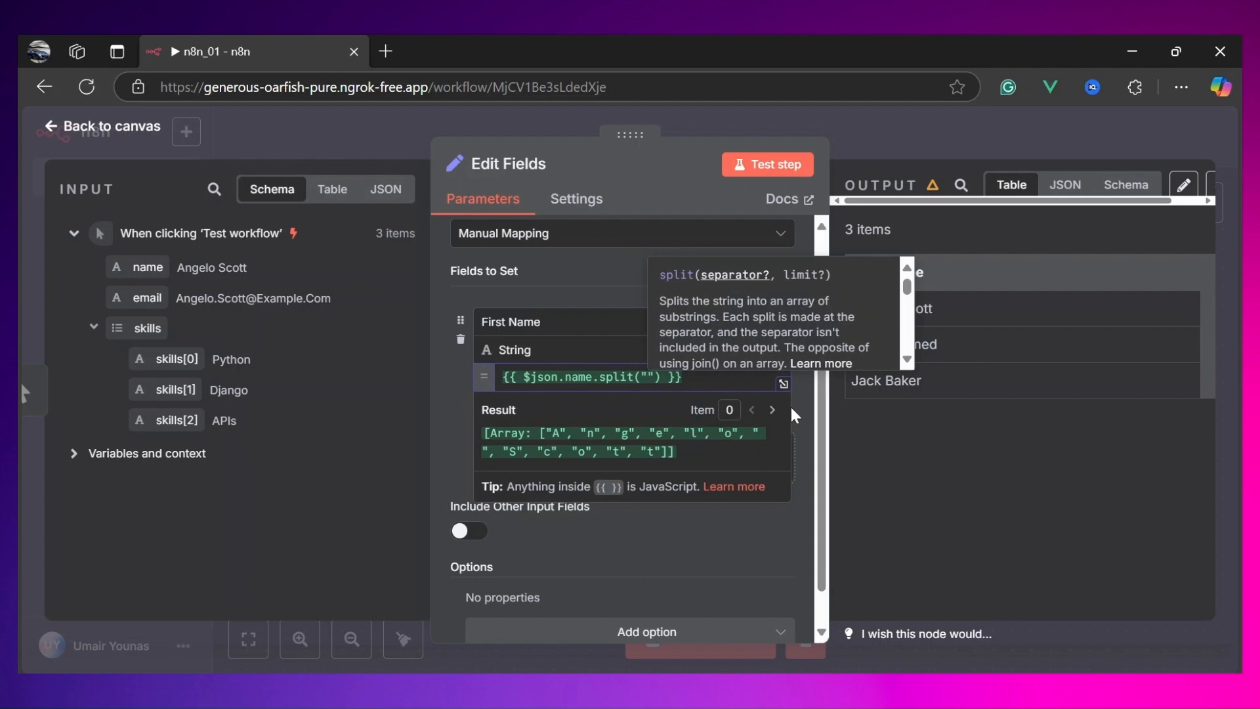
{"action": "left_click", "coordinate": [569, 322]}
{"action": "left_click", "coordinate": [695, 377]}
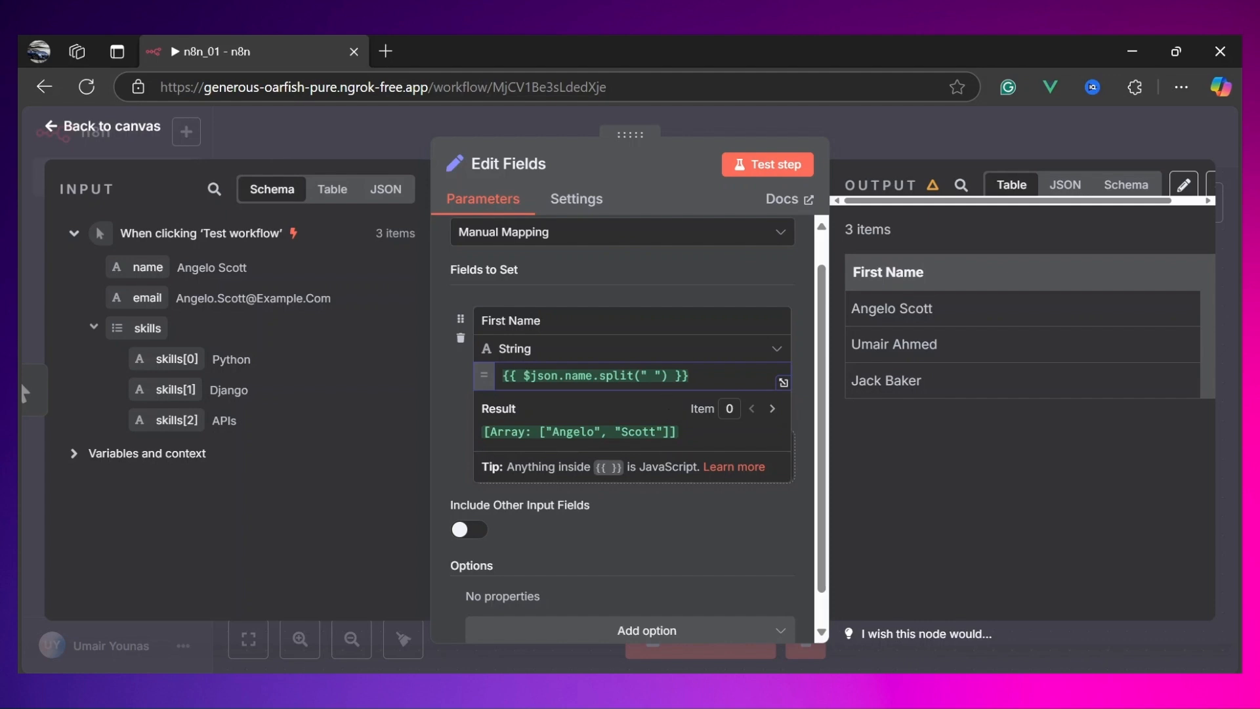
Step: Test the step with the split expression
{"action": "left_click_drag", "start_coordinate": [533, 432], "coordinate": [679, 433]}
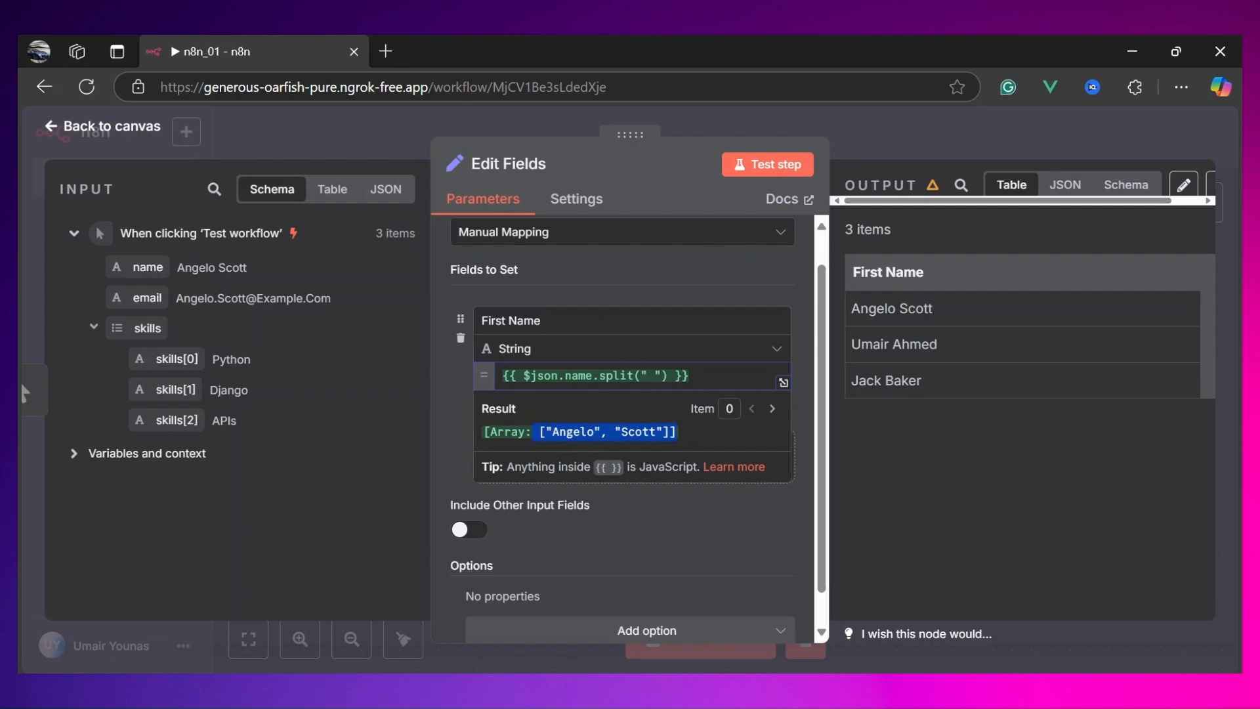
{"action": "left_click", "coordinate": [771, 164]}
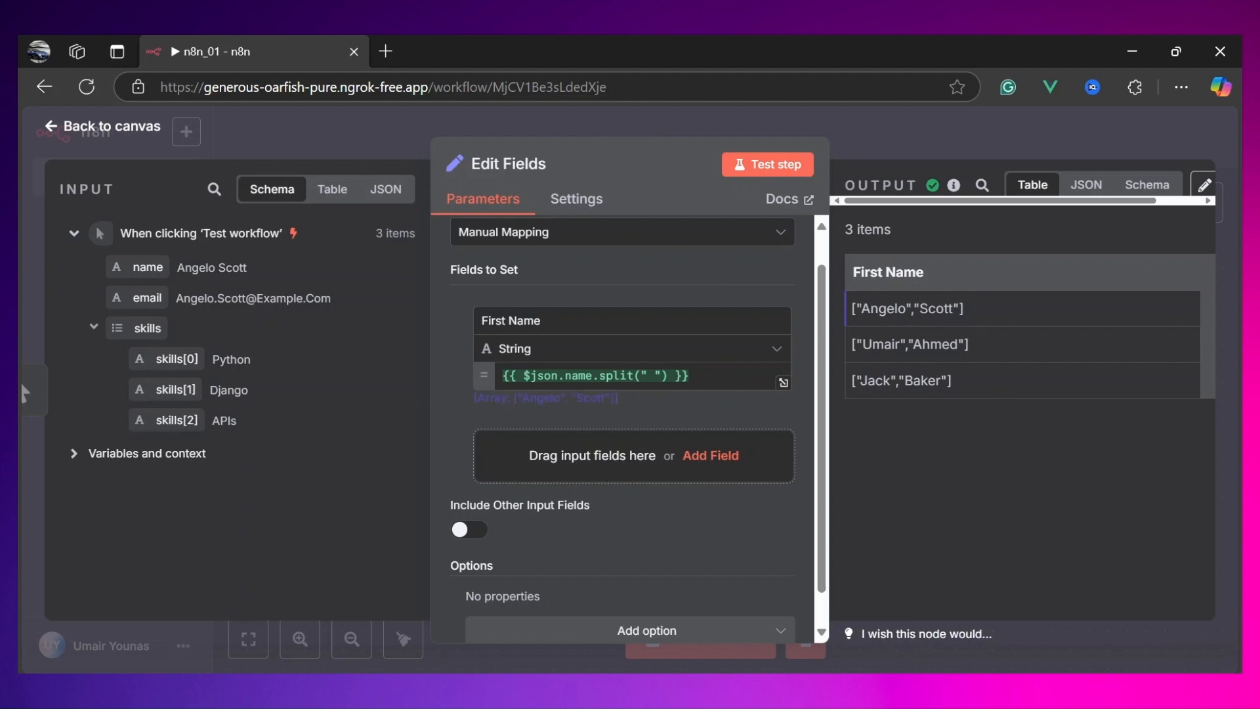
Step: Examine the split name arrays in the output table and the expression result
{"action": "left_click_drag", "start_coordinate": [913, 308], "coordinate": [858, 310]}
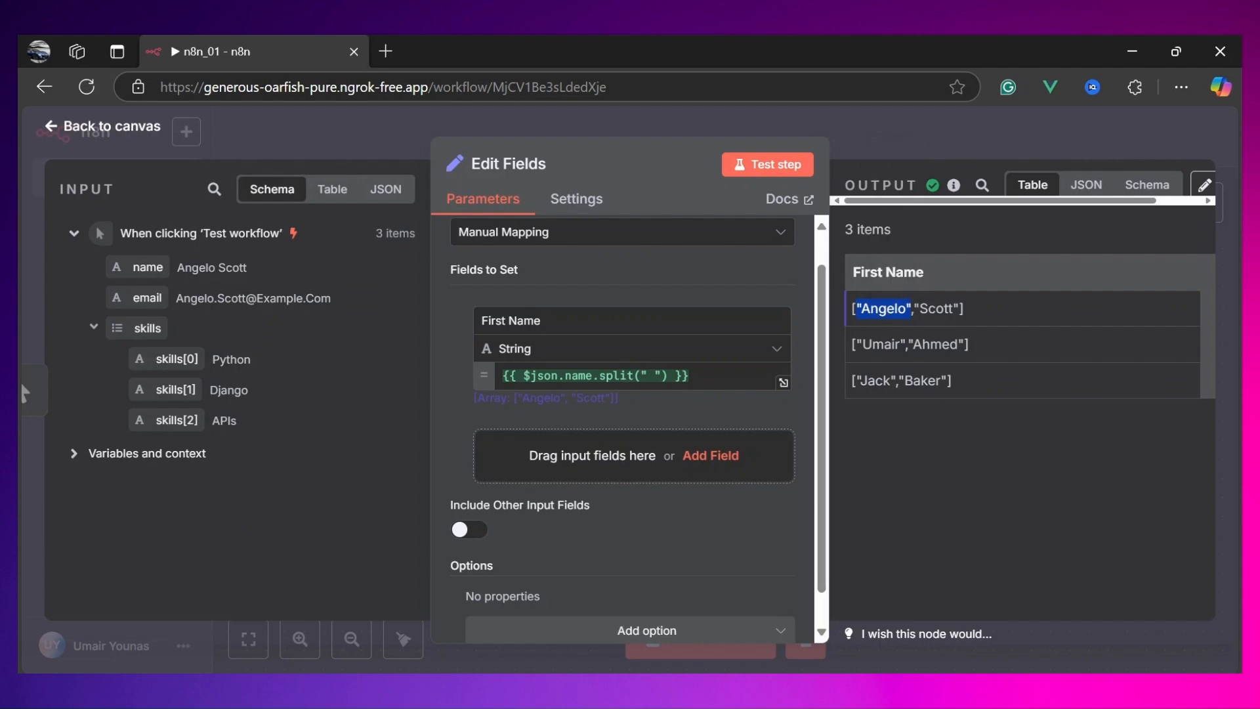
{"action": "left_click_drag", "start_coordinate": [962, 309], "coordinate": [917, 310]}
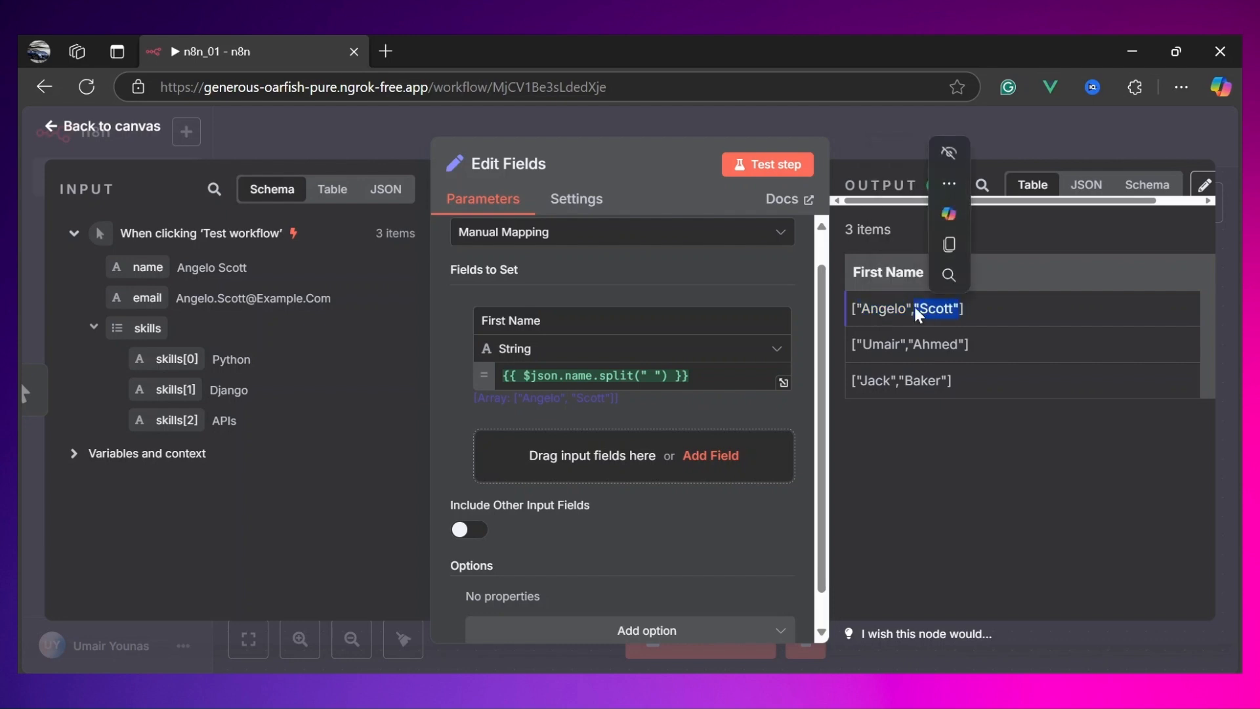
{"action": "left_click", "coordinate": [946, 305]}
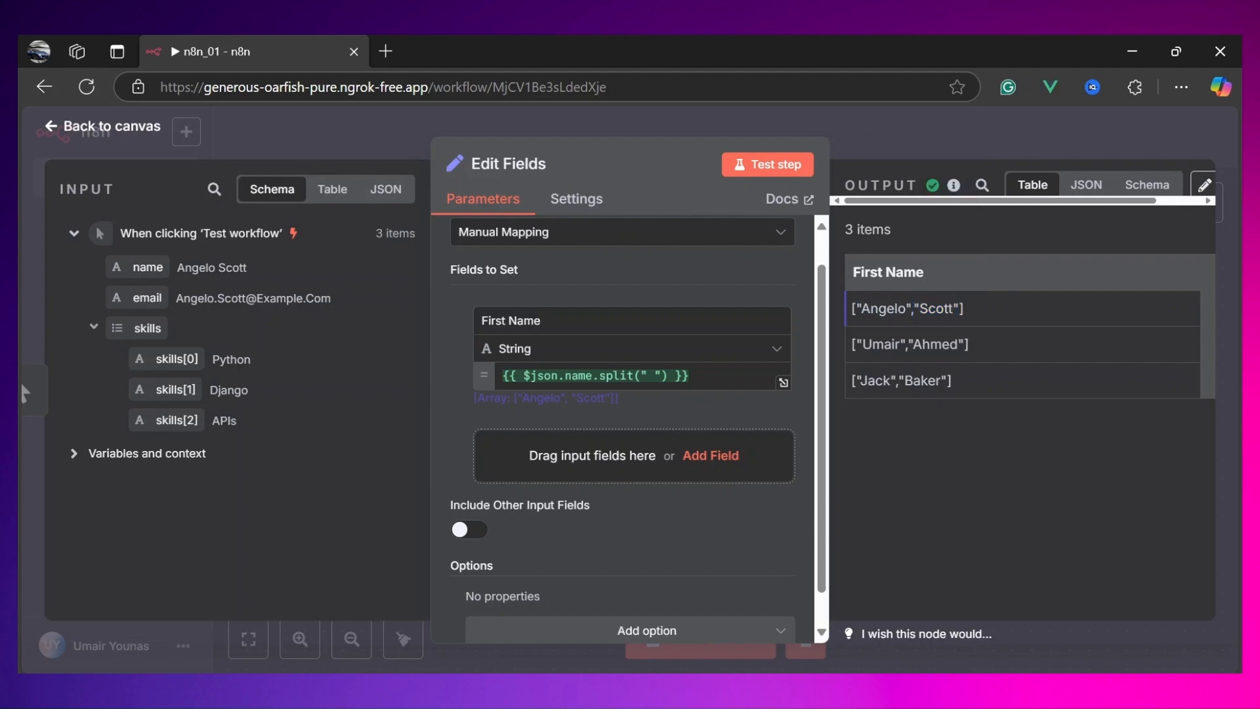
{"action": "left_click_drag", "start_coordinate": [913, 308], "coordinate": [857, 309]}
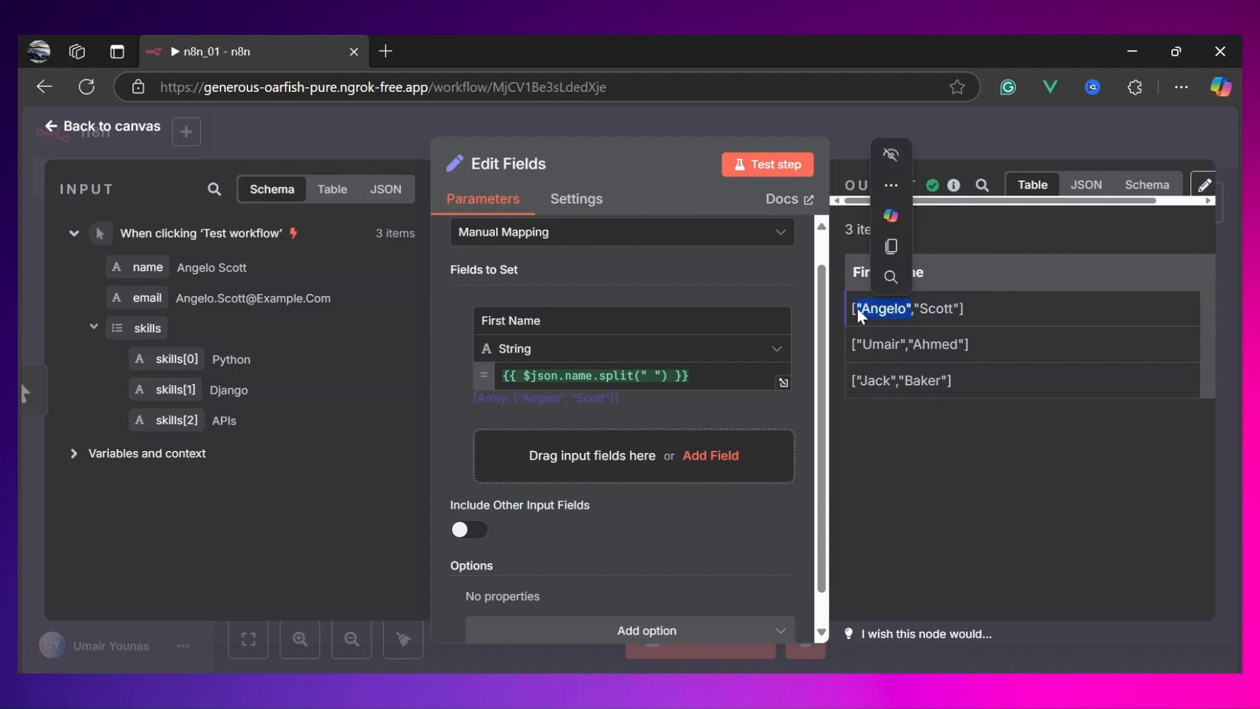
{"action": "left_click", "coordinate": [691, 376]}
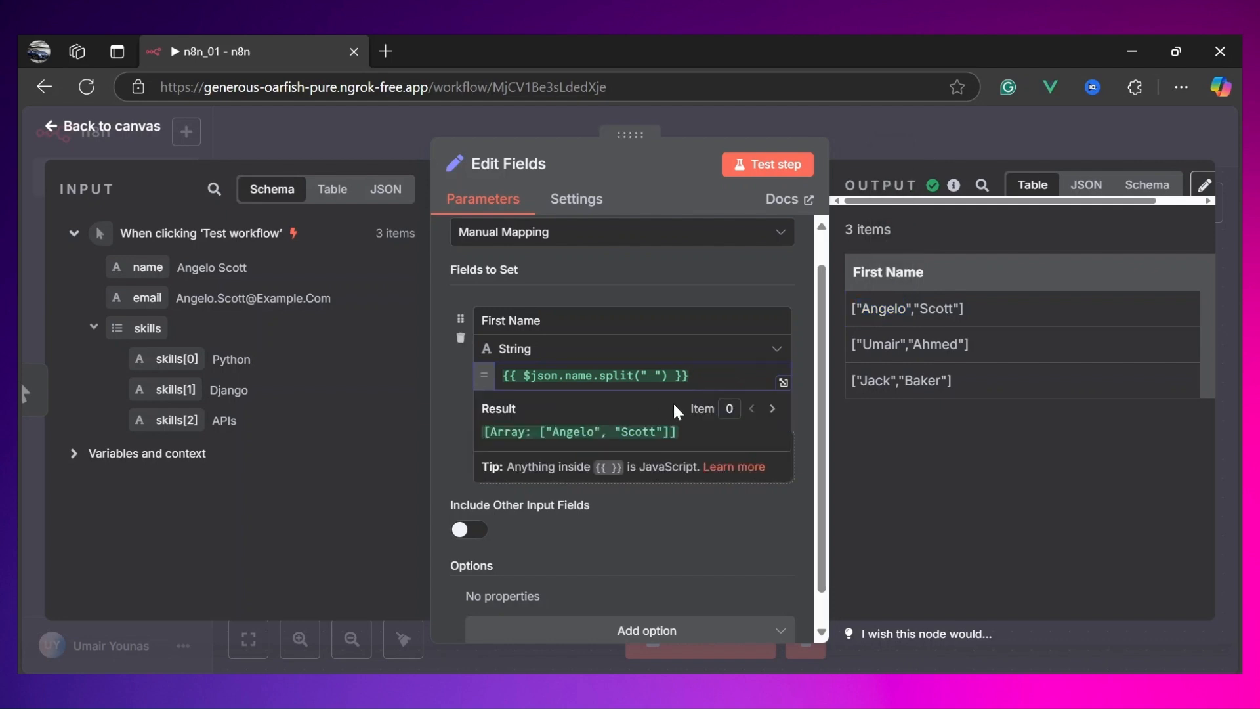
Step: Index the First Name split expression with [0] so it keeps only the first word, then test the step
{"action": "left_click_drag", "start_coordinate": [914, 308], "coordinate": [860, 310]}
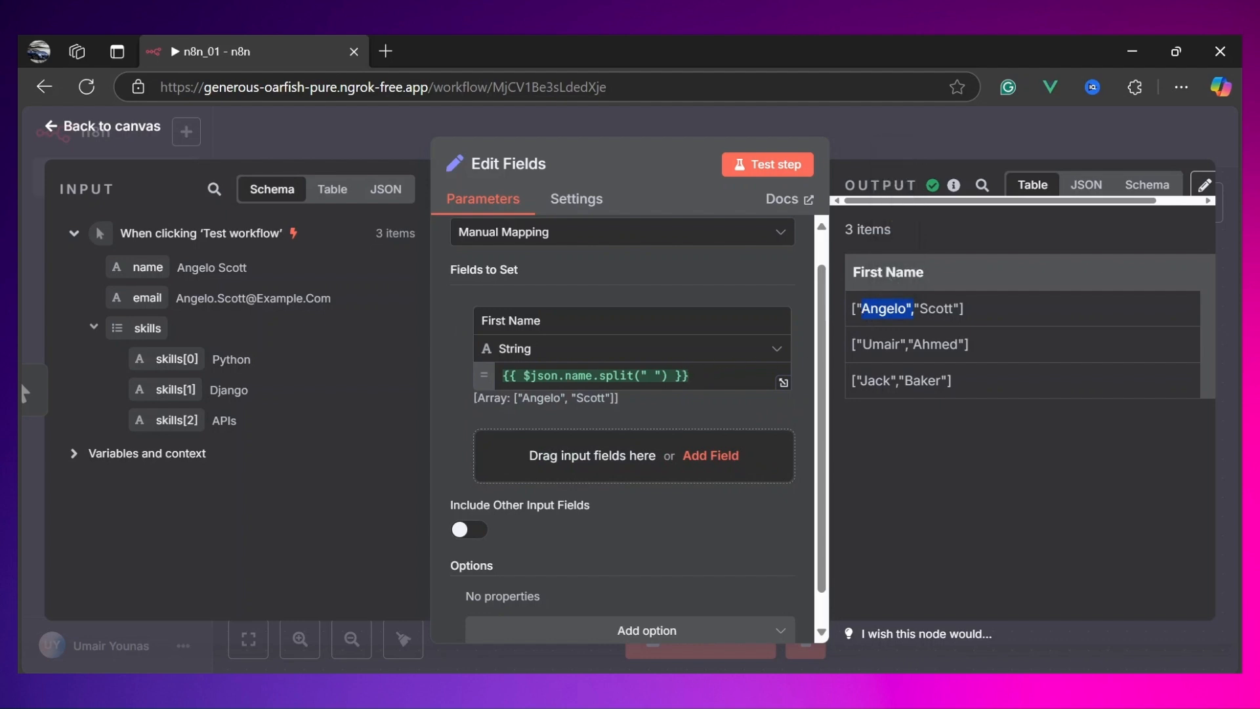
{"action": "left_click_drag", "start_coordinate": [962, 309], "coordinate": [917, 309]}
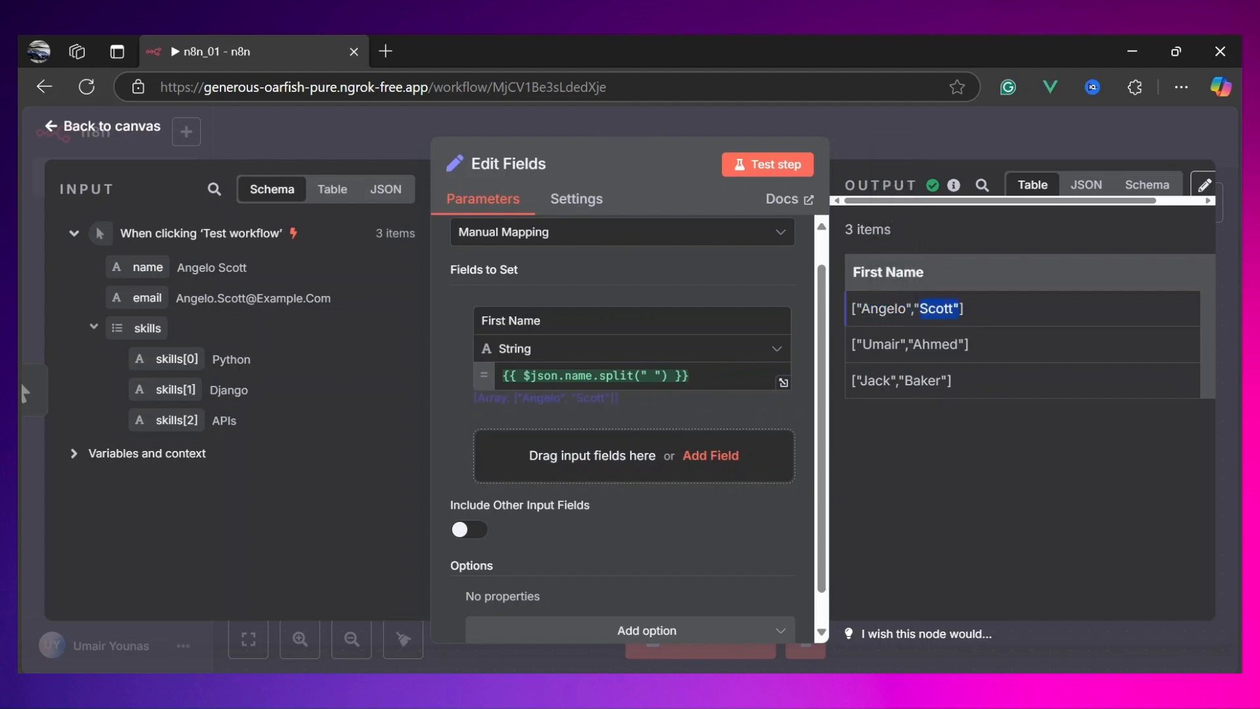
{"action": "left_click", "coordinate": [975, 311]}
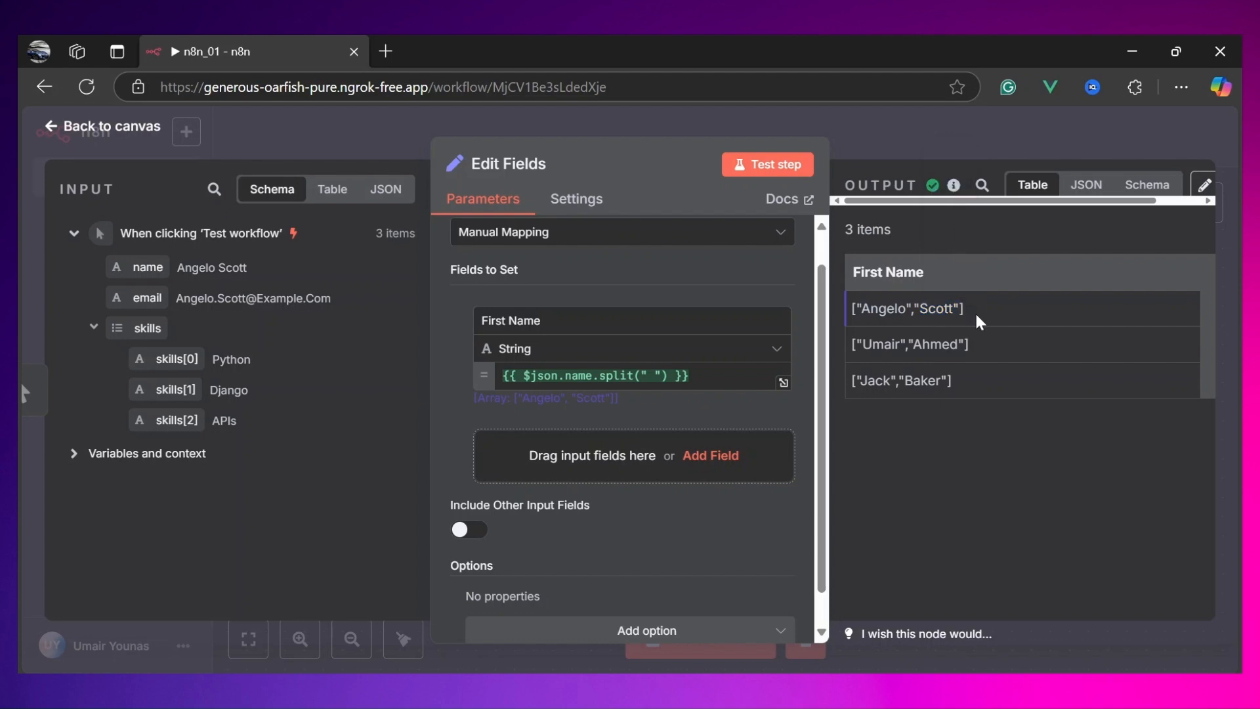
{"action": "left_click", "coordinate": [668, 375]}
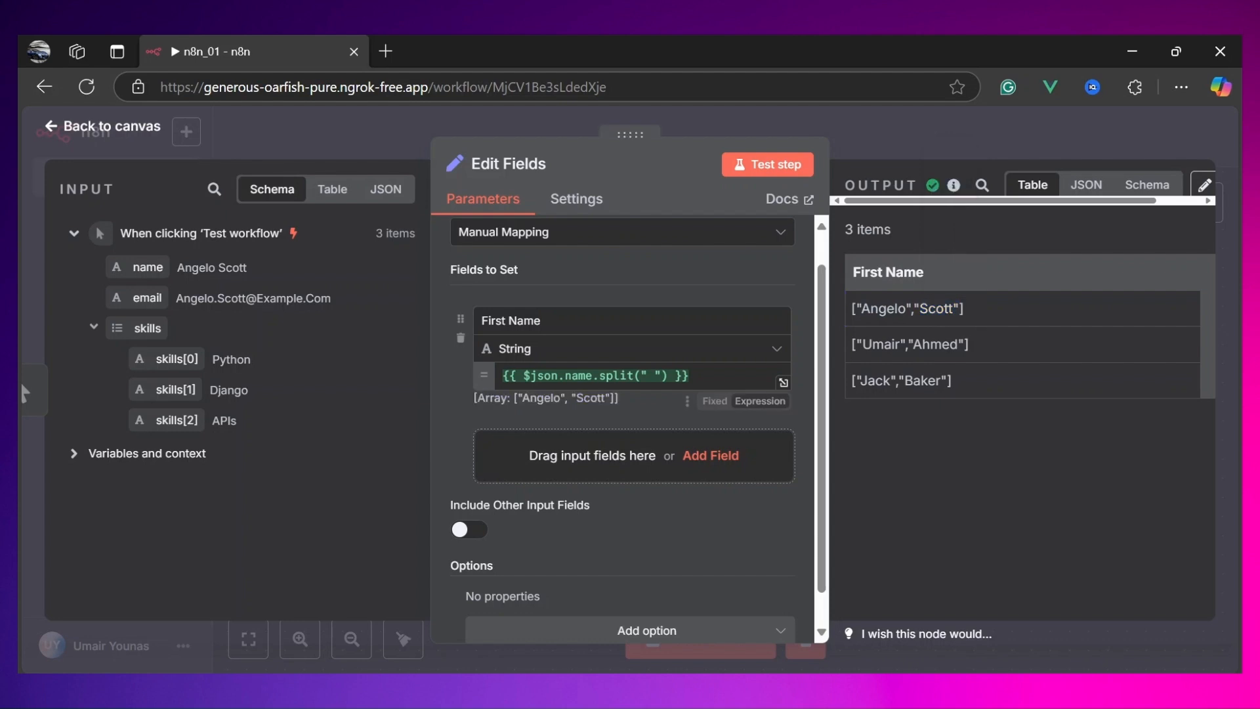
{"action": "type", "text": "["}
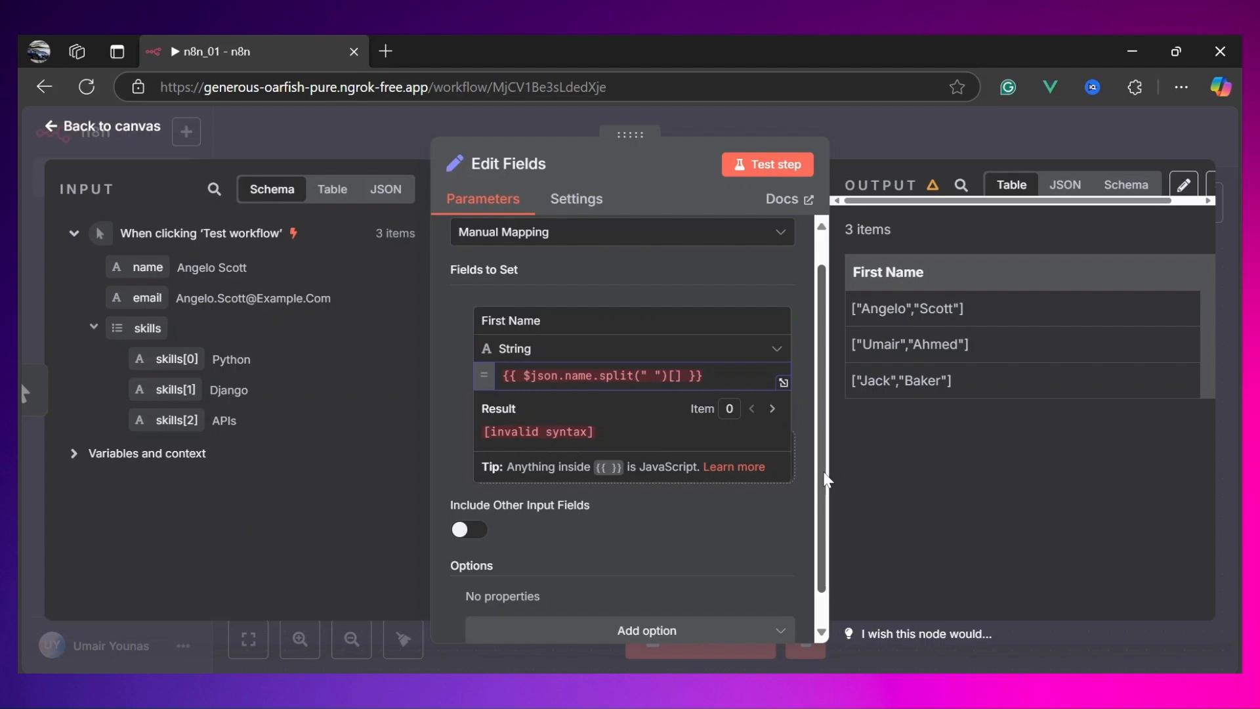
{"action": "type", "text": "0"}
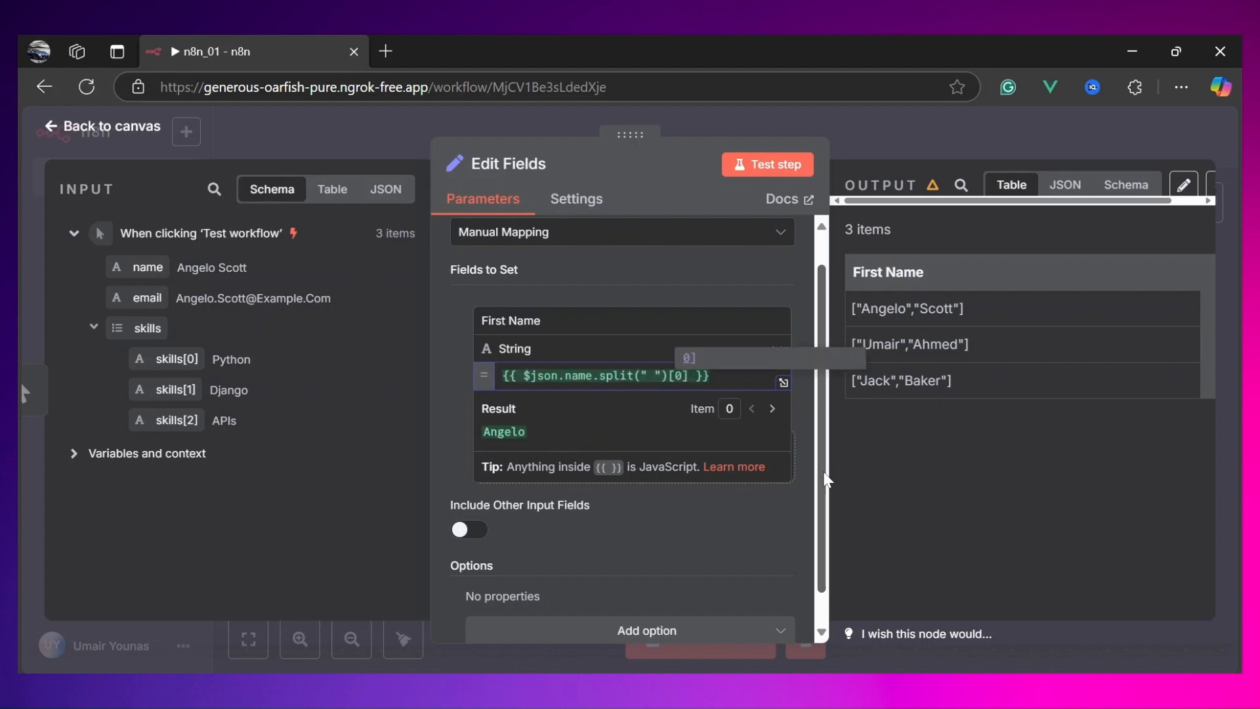
{"action": "left_click_drag", "start_coordinate": [696, 376], "coordinate": [668, 376]}
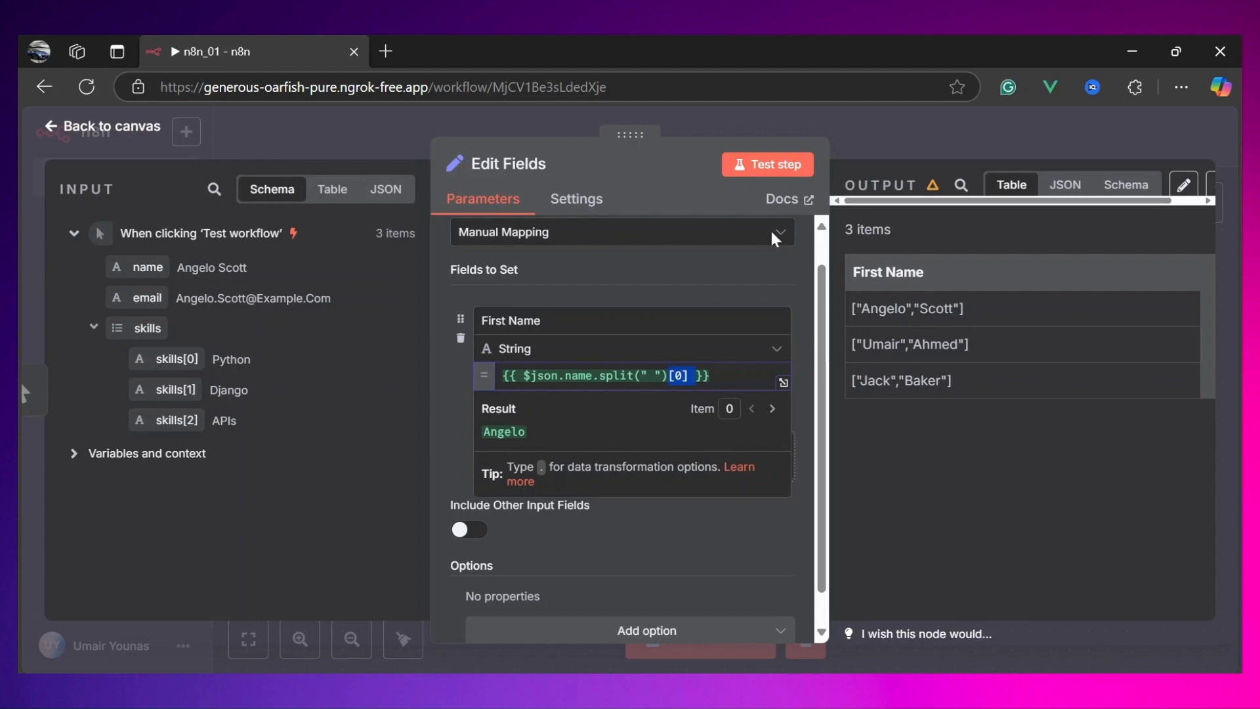
{"action": "left_click", "coordinate": [775, 170]}
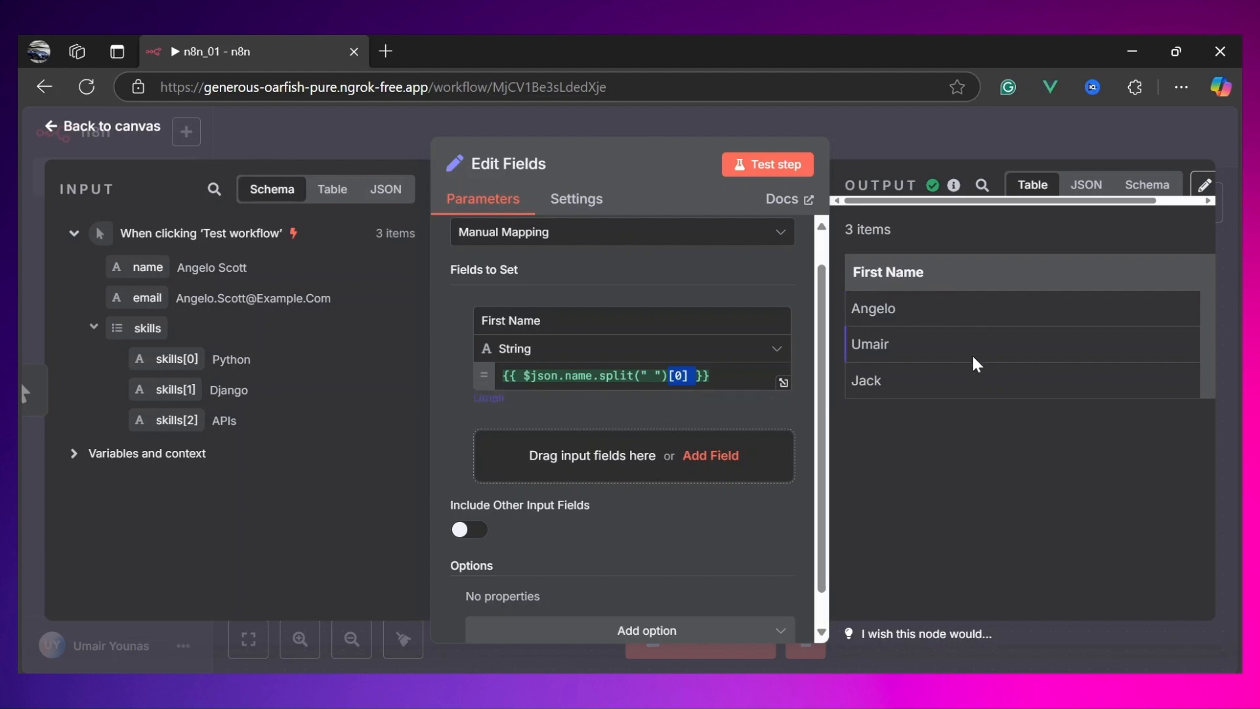
Step: Add a second field from the input name and set its expression to $json.name.split(" ")[1]
{"action": "scroll", "coordinate": [686, 355], "scroll_direction": "down", "scroll_amount": 1}
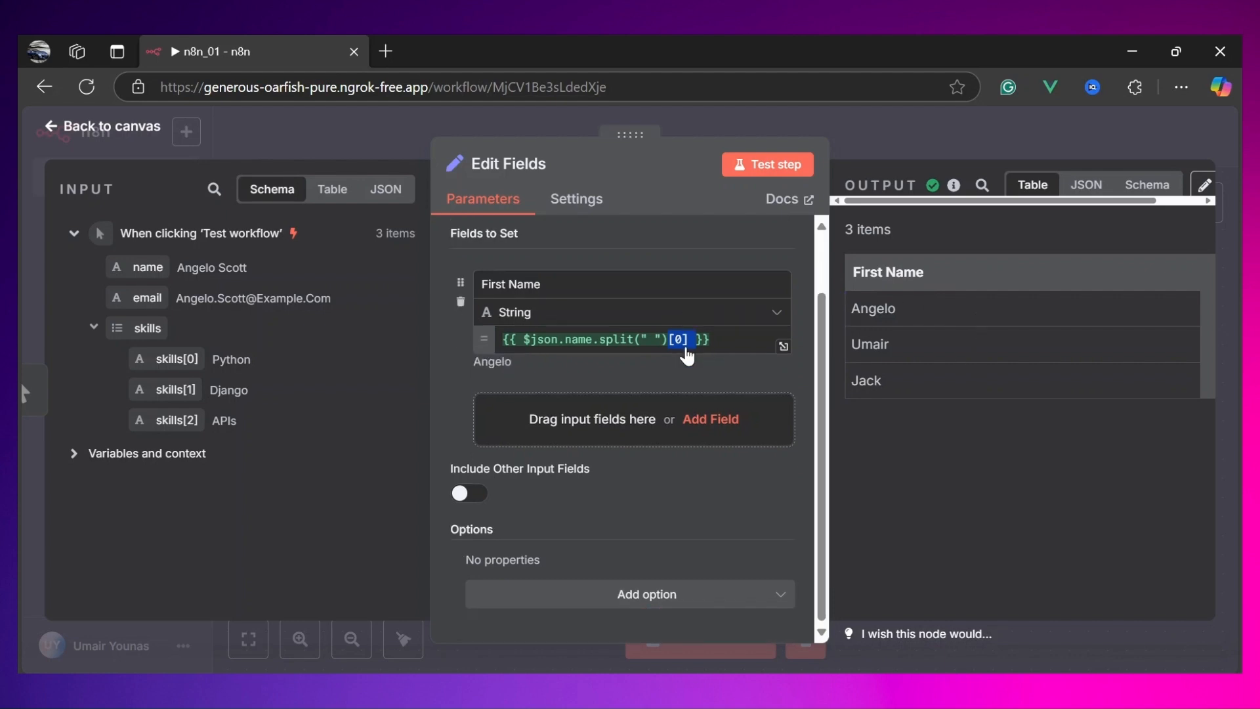
{"action": "left_click_drag", "start_coordinate": [128, 268], "coordinate": [577, 431]}
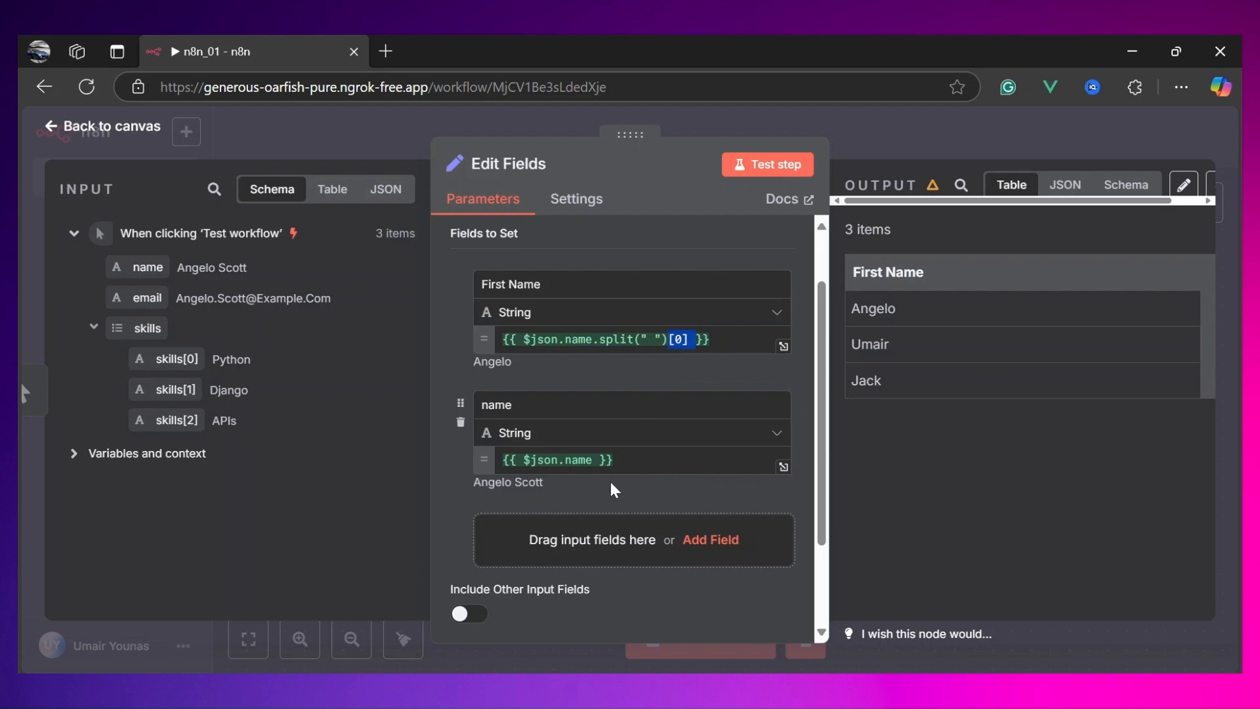
{"action": "left_click", "coordinate": [593, 459]}
{"action": "type", "text": ".split()"}
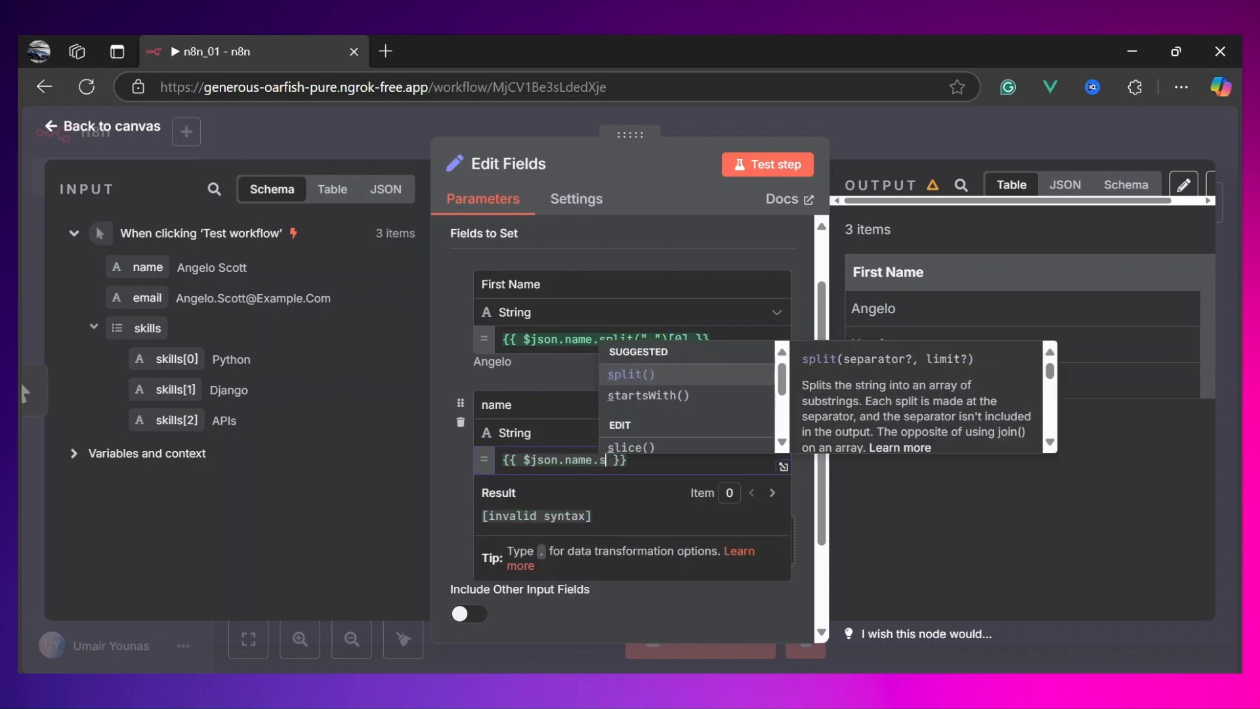
{"action": "type", "text": "\""}
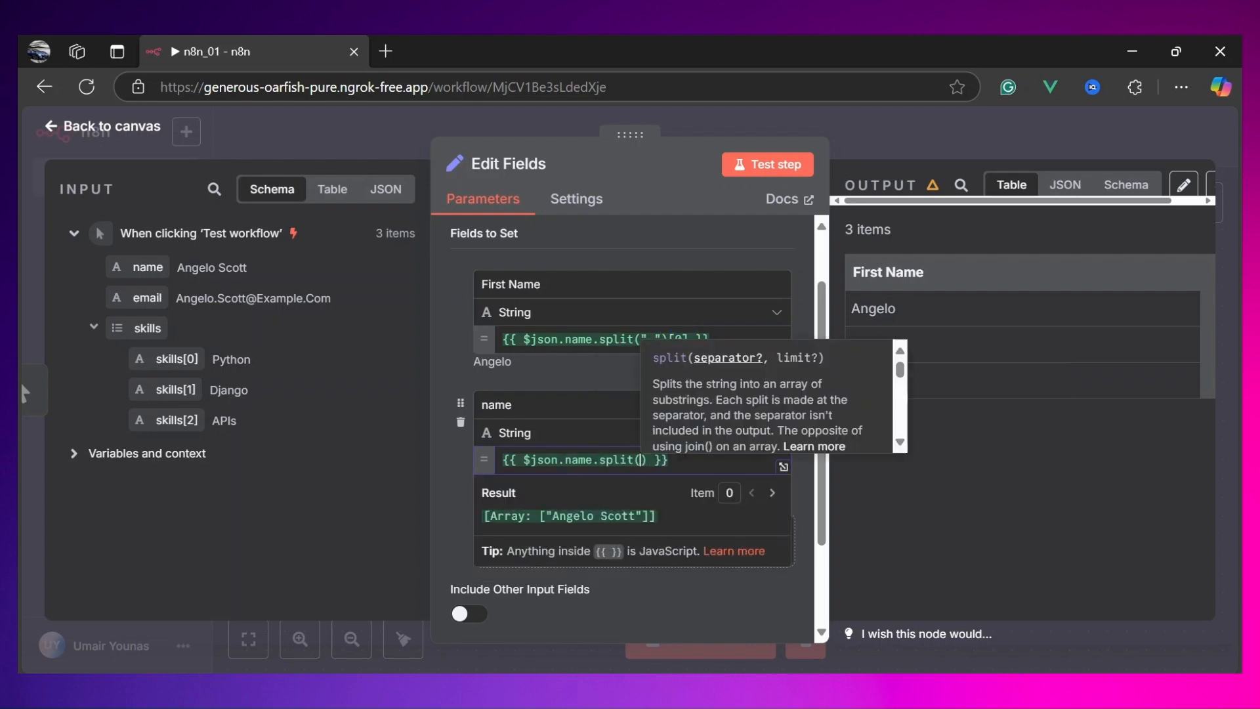
{"action": "key", "text": "Right"}
{"action": "key", "text": "Right"}
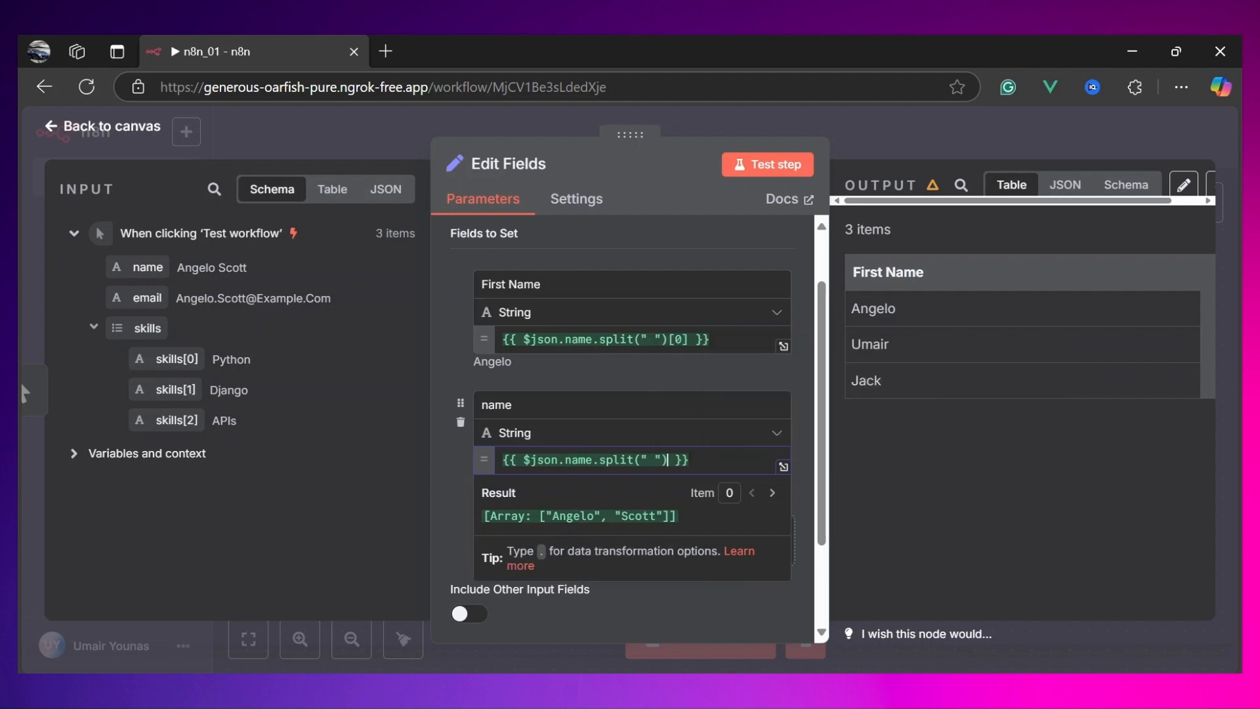
{"action": "type", "text": "["}
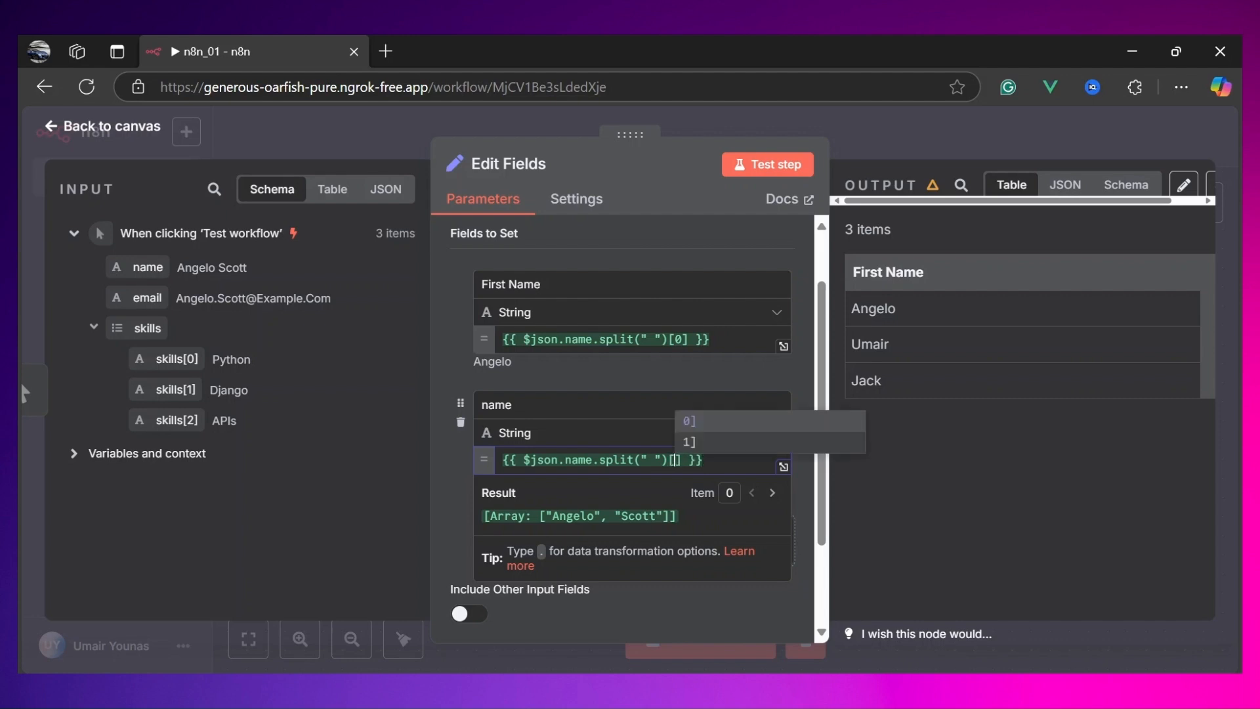
{"action": "type", "text": "1"}
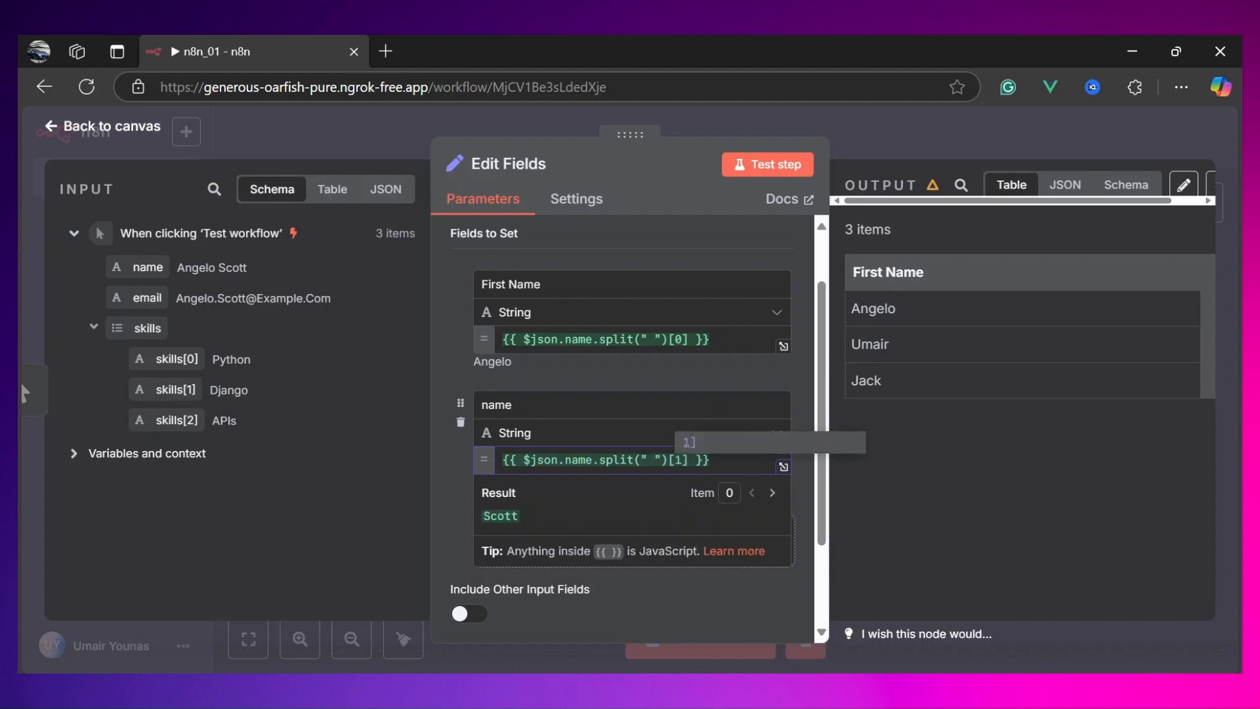
{"action": "type", "text": "]"}
Step: Rename the second field to Last name and test the step
{"action": "left_click_drag", "start_coordinate": [520, 517], "coordinate": [469, 527]}
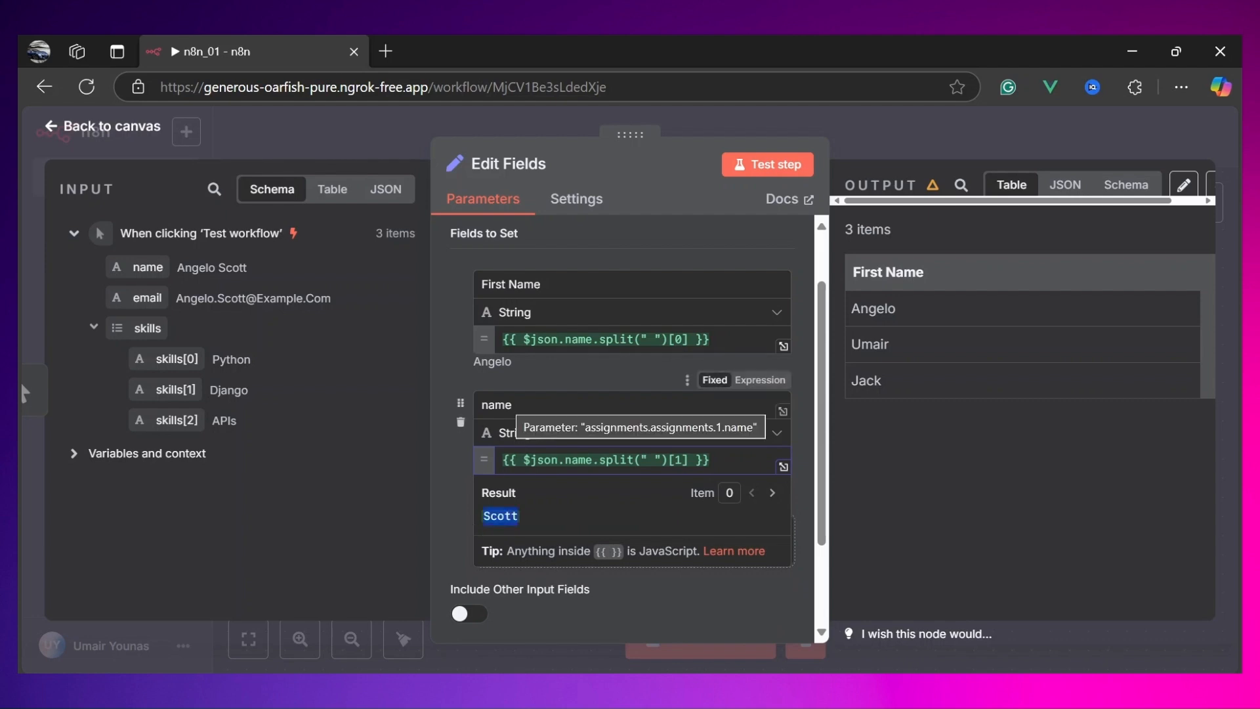
{"action": "left_click_drag", "start_coordinate": [516, 404], "coordinate": [479, 405]}
{"action": "type", "text": "L"}
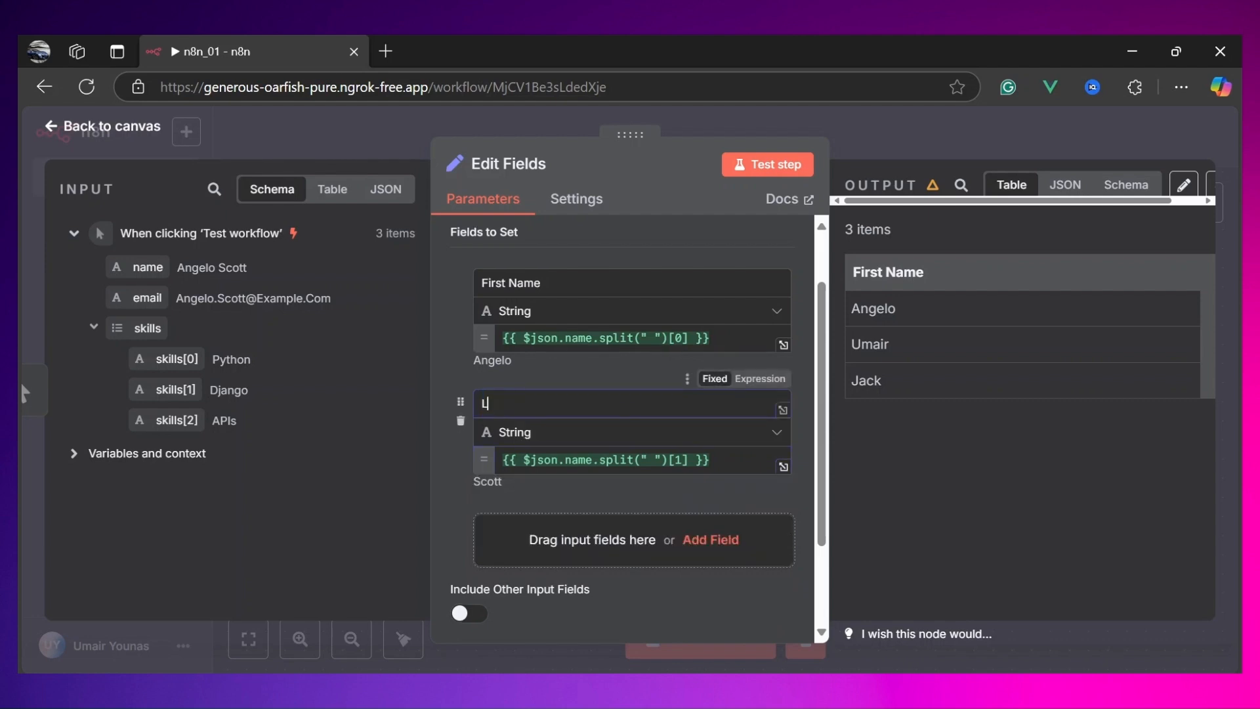
{"action": "type", "text": "ast name"}
{"action": "left_click", "coordinate": [767, 164]}
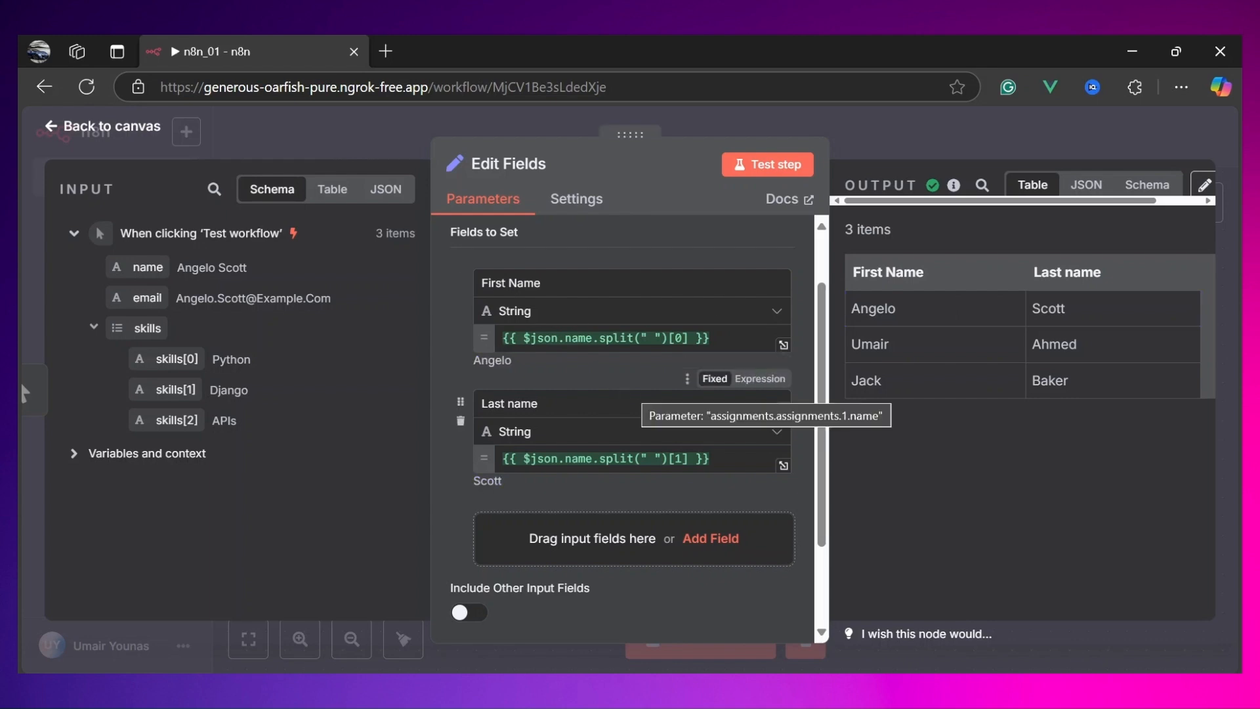
Step: Turn on Include Other Input Fields and test the step again
{"action": "scroll", "coordinate": [755, 407], "scroll_direction": "down", "scroll_amount": 2}
{"action": "scroll", "coordinate": [632, 389], "scroll_direction": "down", "scroll_amount": 1}
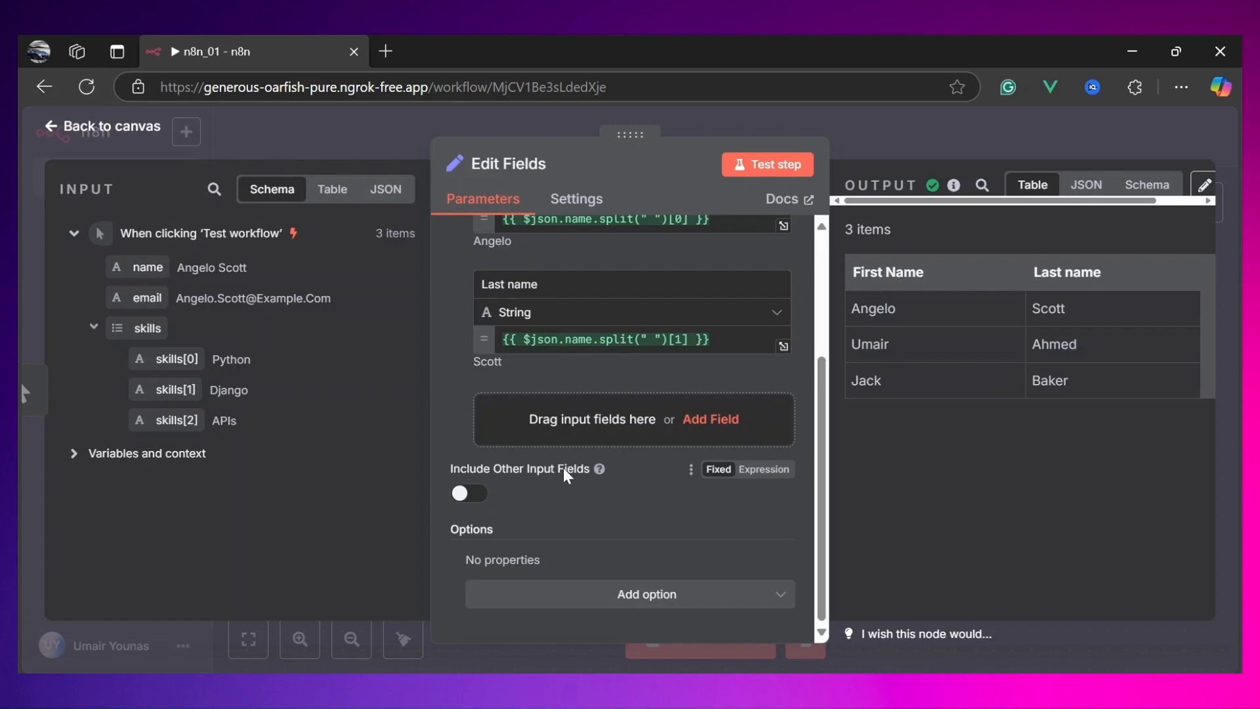
{"action": "left_click", "coordinate": [467, 500]}
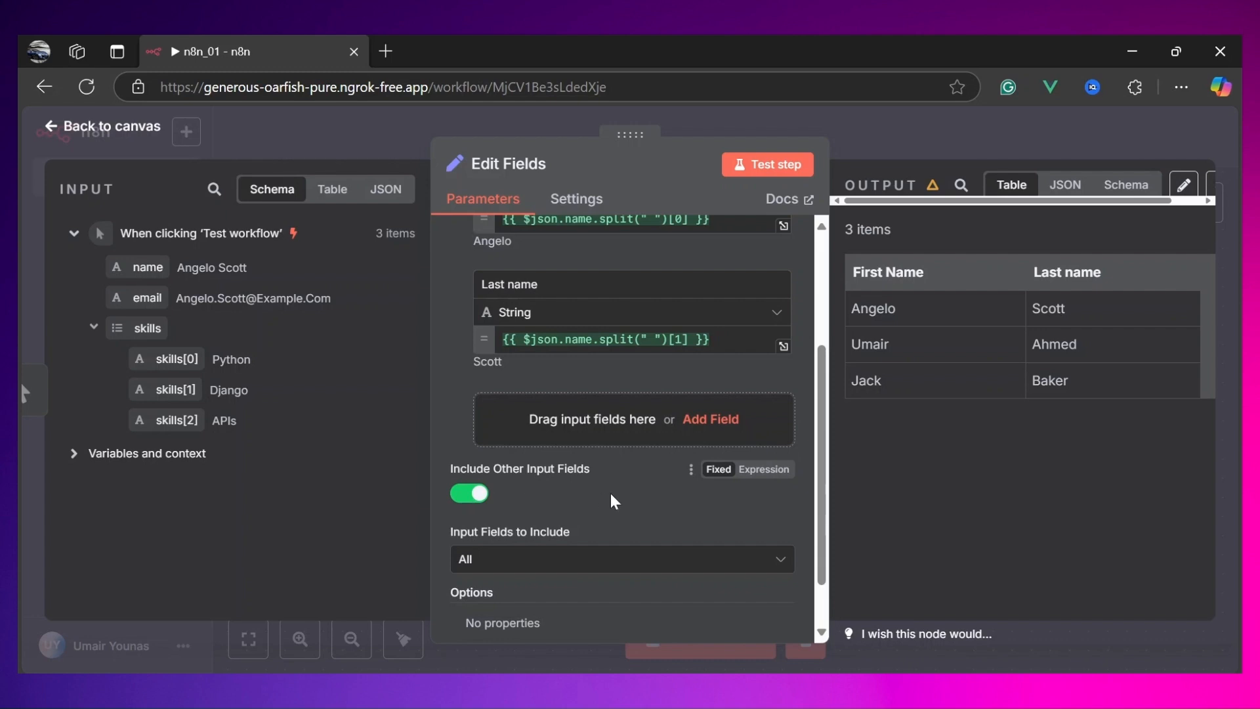
{"action": "left_click", "coordinate": [773, 164]}
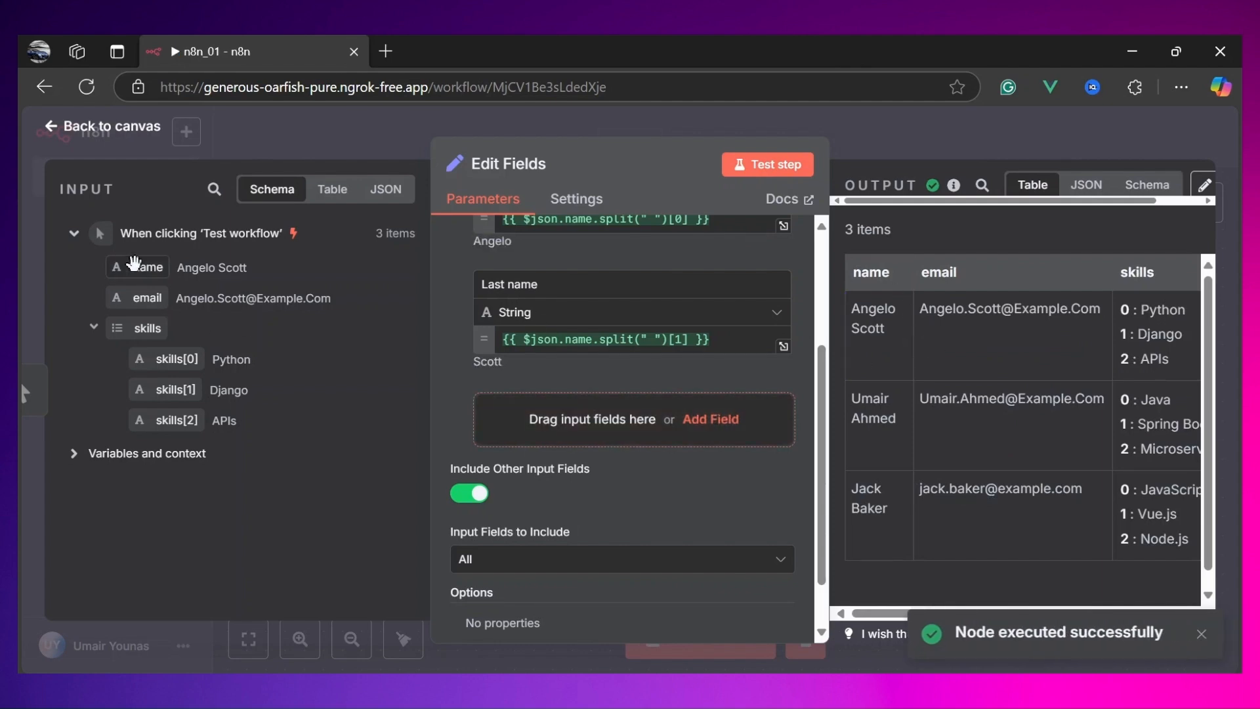
Step: Examine the output table's original and new name columns side by side
{"action": "scroll", "coordinate": [971, 281], "scroll_direction": "right", "scroll_amount": 3}
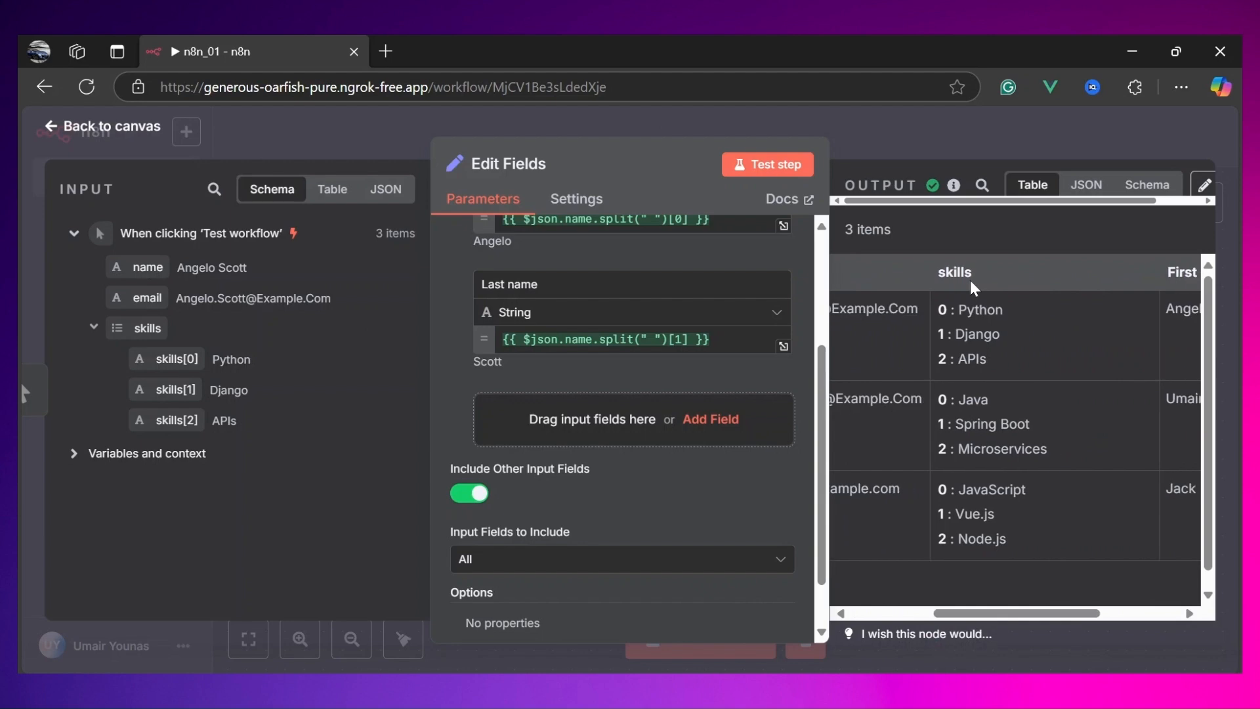
{"action": "scroll", "coordinate": [966, 283], "scroll_direction": "right", "scroll_amount": 3}
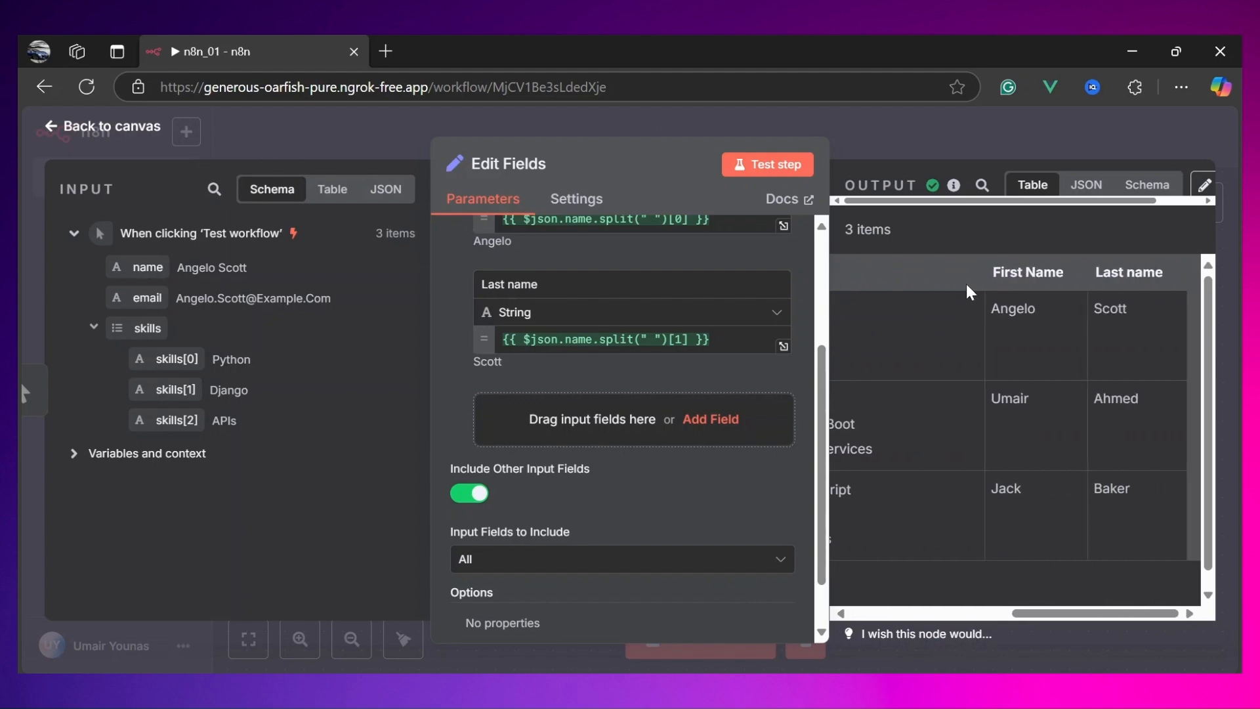
{"action": "scroll", "coordinate": [980, 364], "scroll_direction": "left", "scroll_amount": 6}
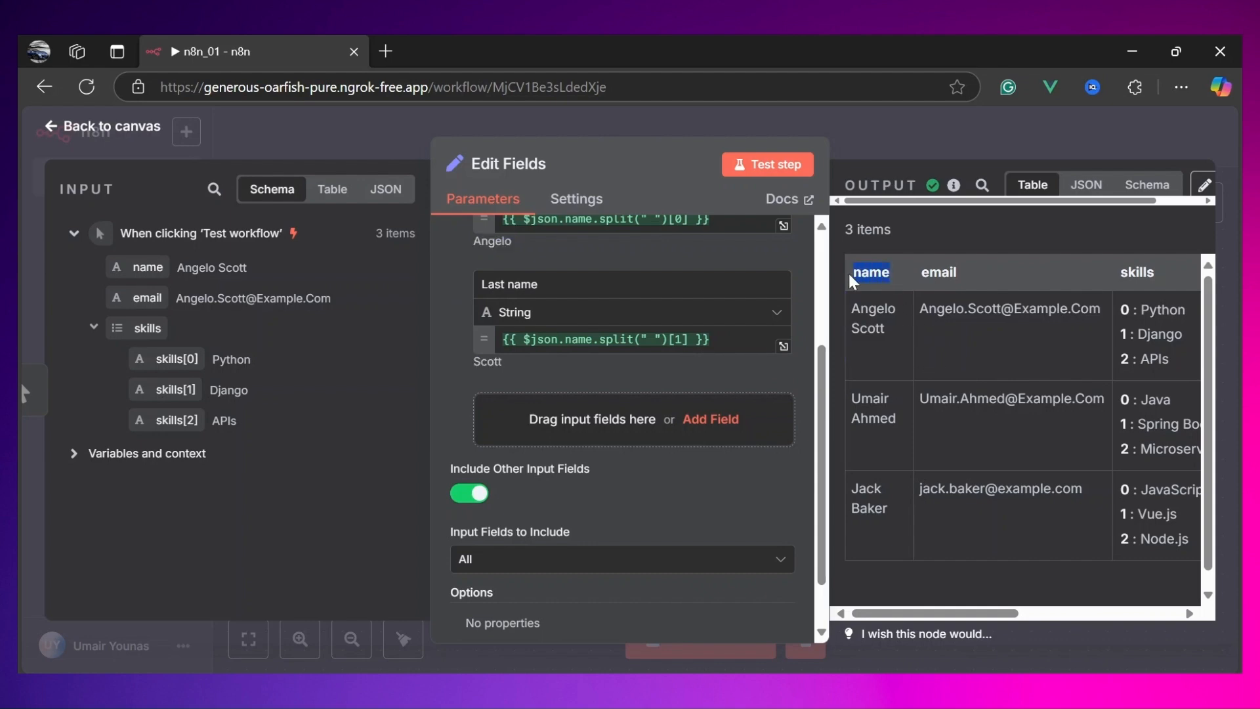
{"action": "scroll", "coordinate": [1026, 299], "scroll_direction": "right", "scroll_amount": 4}
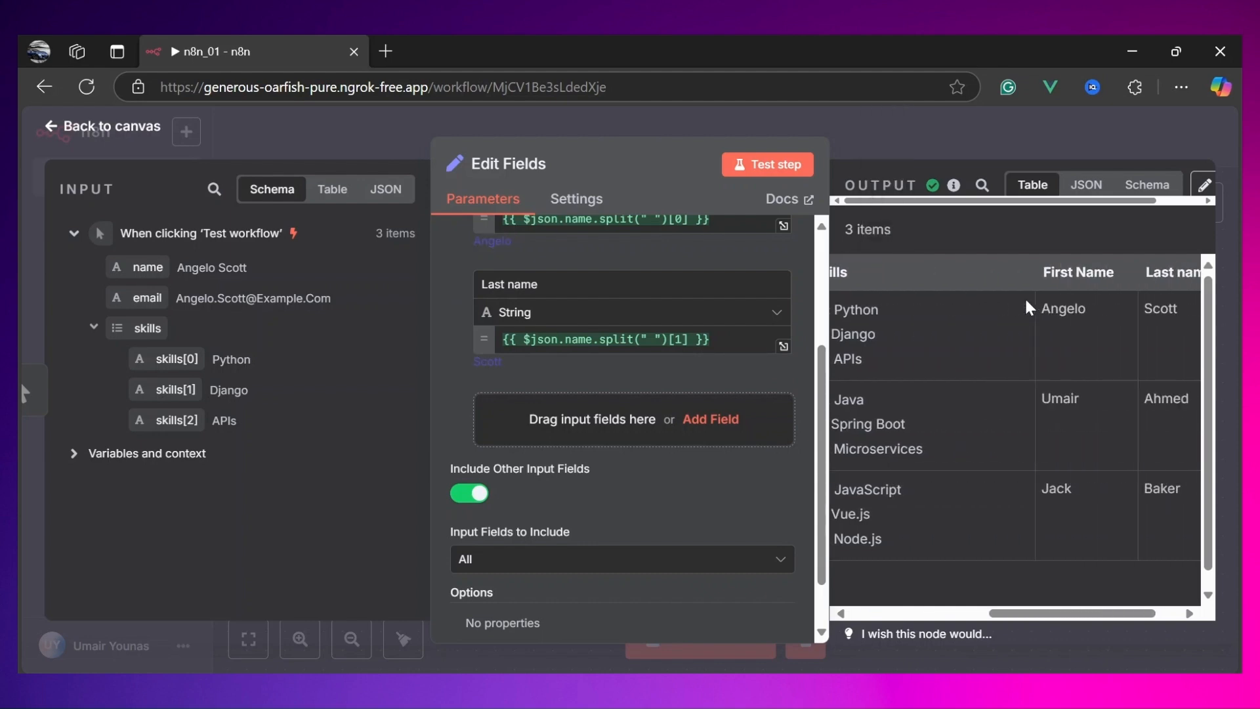
{"action": "scroll", "coordinate": [1025, 296], "scroll_direction": "left", "scroll_amount": 4}
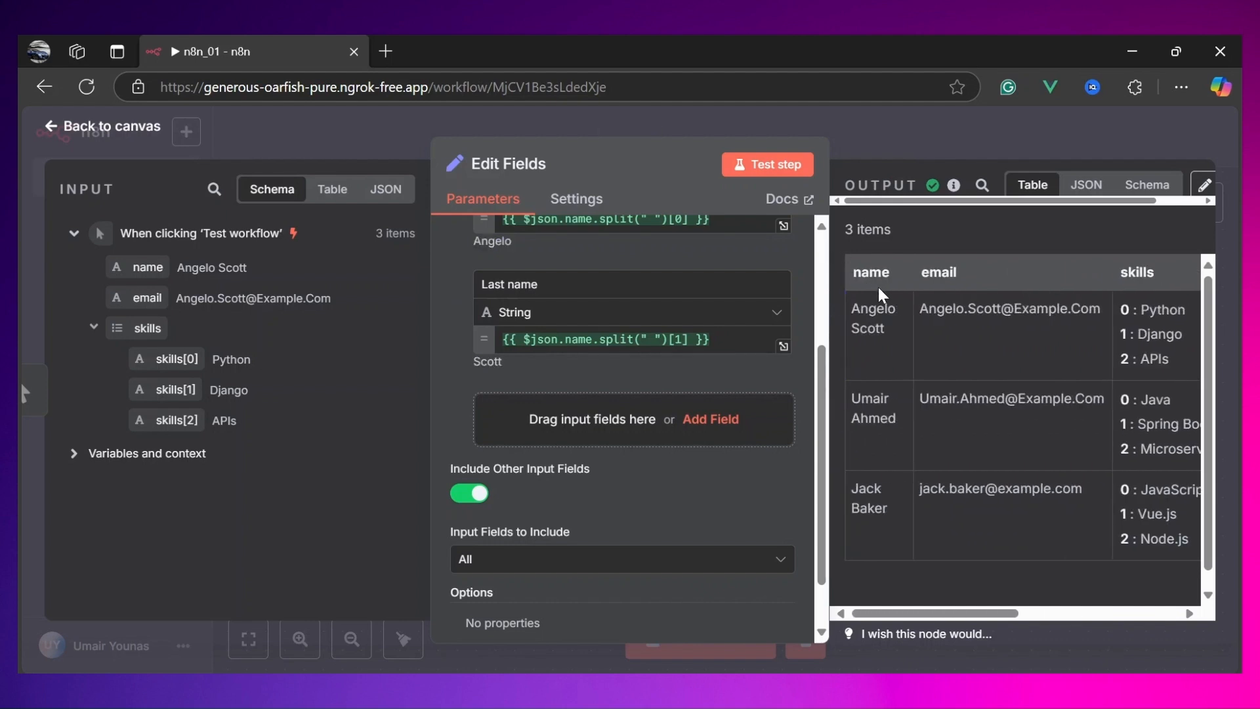
{"action": "scroll", "coordinate": [948, 337], "scroll_direction": "right", "scroll_amount": 10}
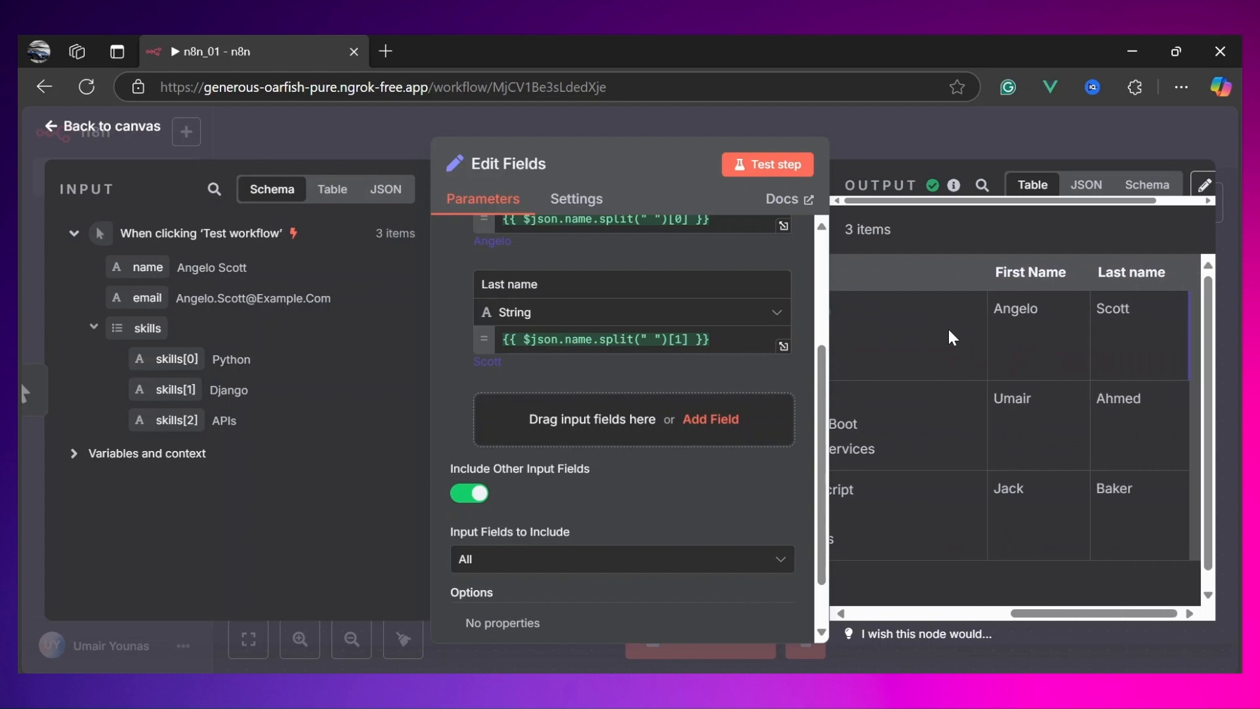
{"action": "scroll", "coordinate": [1010, 361], "scroll_direction": "left", "scroll_amount": 10}
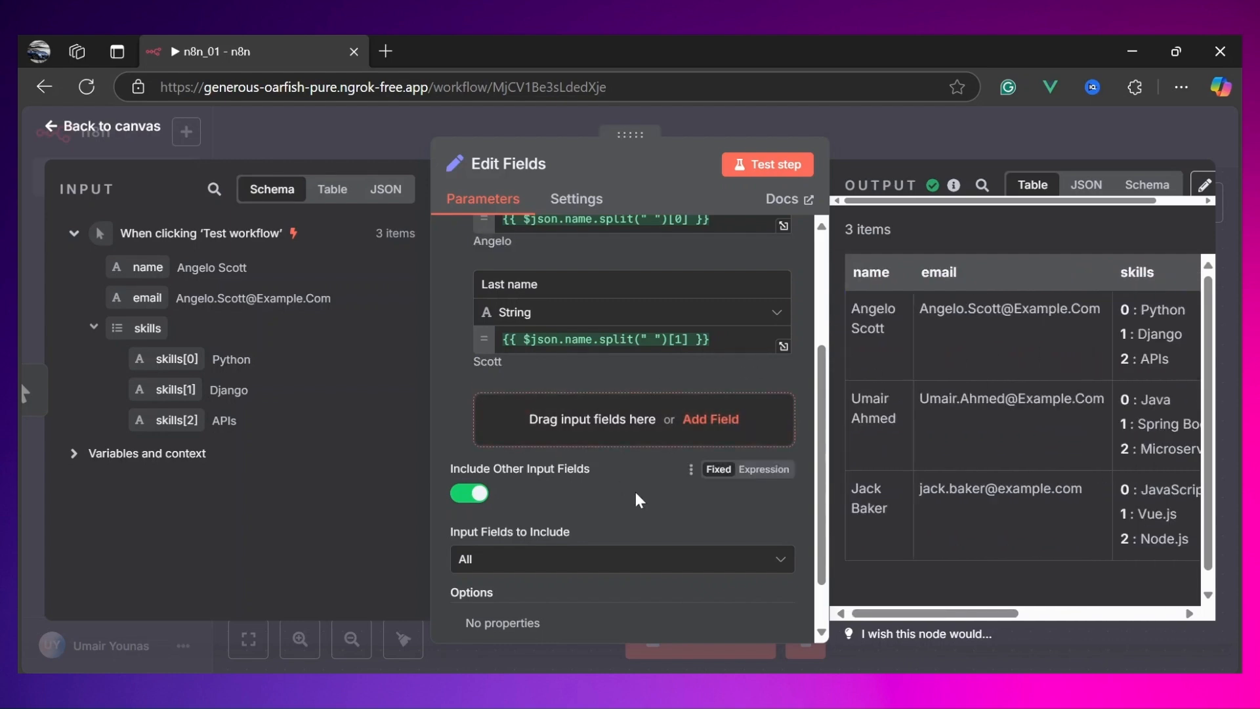
Step: Set Input Fields to Include to All Except
{"action": "scroll", "coordinate": [636, 498], "scroll_direction": "down", "scroll_amount": 2}
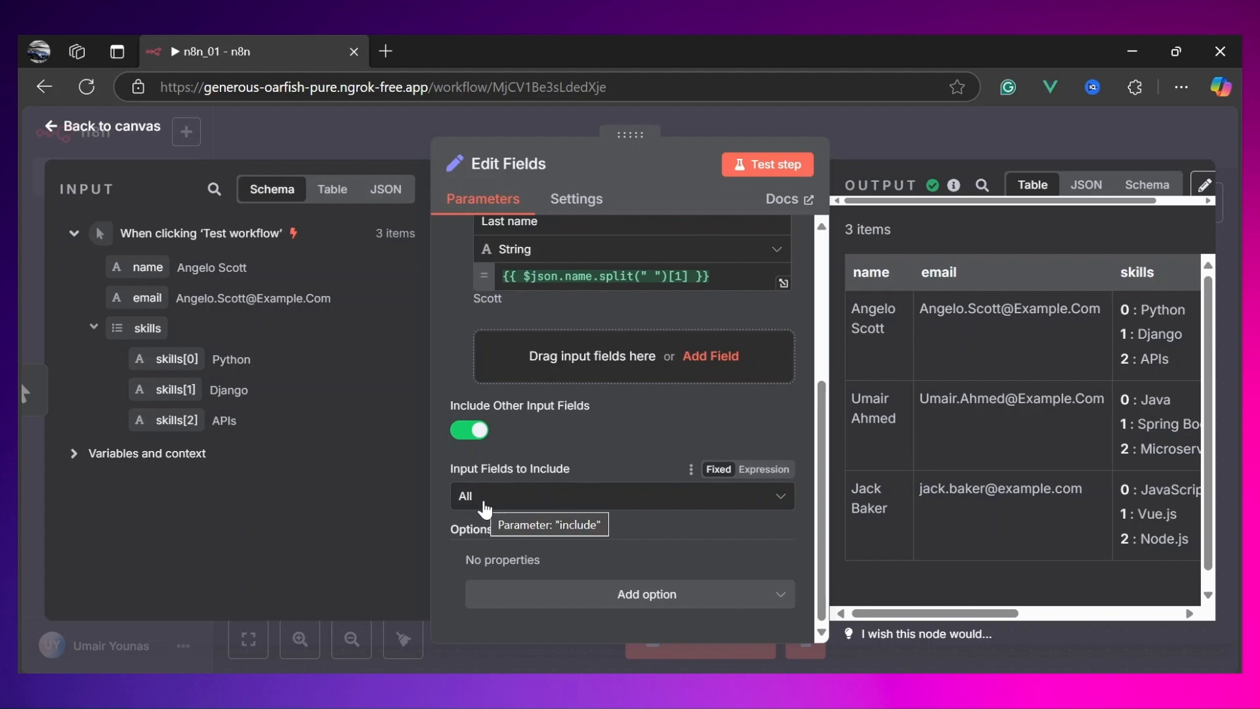
{"action": "left_click", "coordinate": [509, 502]}
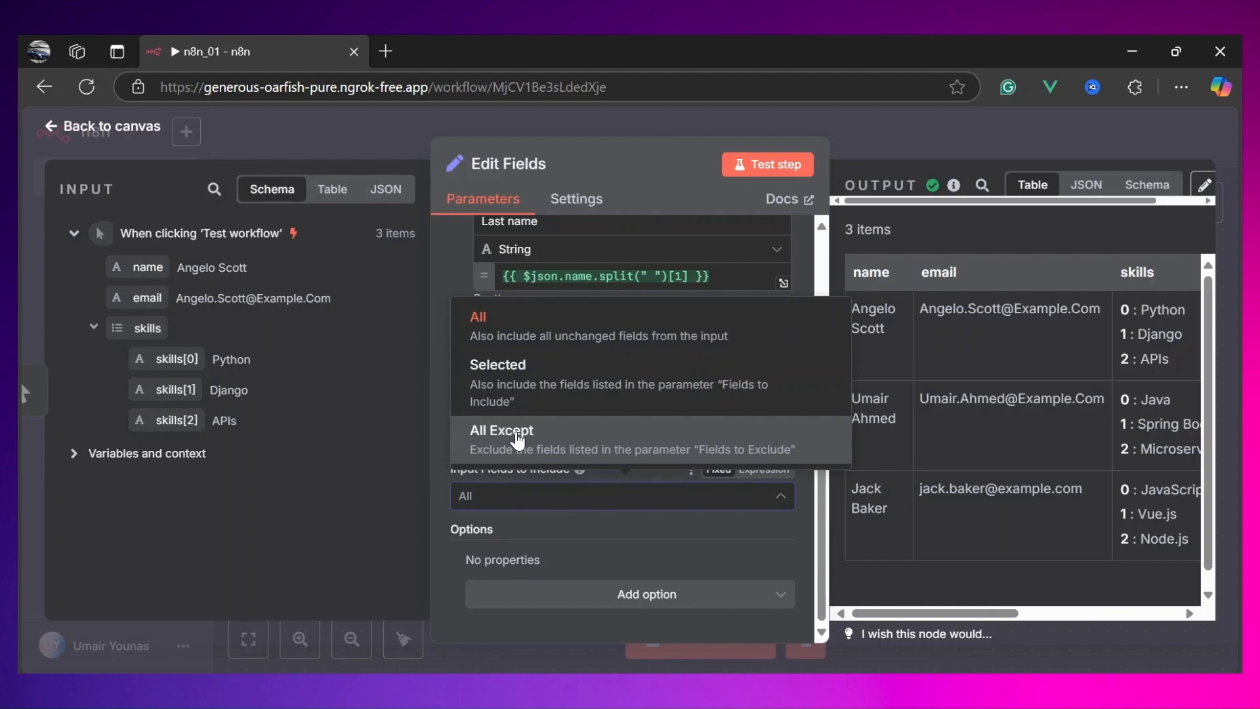
{"action": "left_click", "coordinate": [519, 436]}
Step: Exclude the name input field from the output and test the step
{"action": "scroll", "coordinate": [555, 462], "scroll_direction": "down", "scroll_amount": 1}
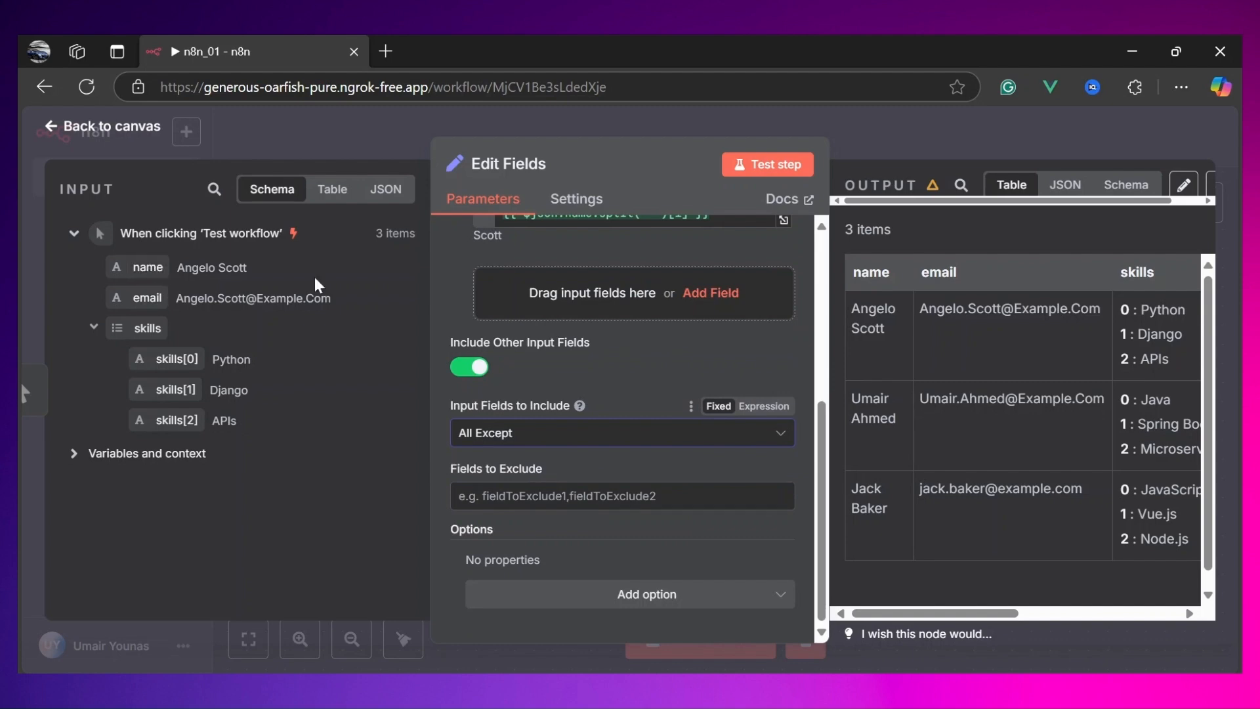
{"action": "left_click_drag", "start_coordinate": [128, 263], "coordinate": [477, 504]}
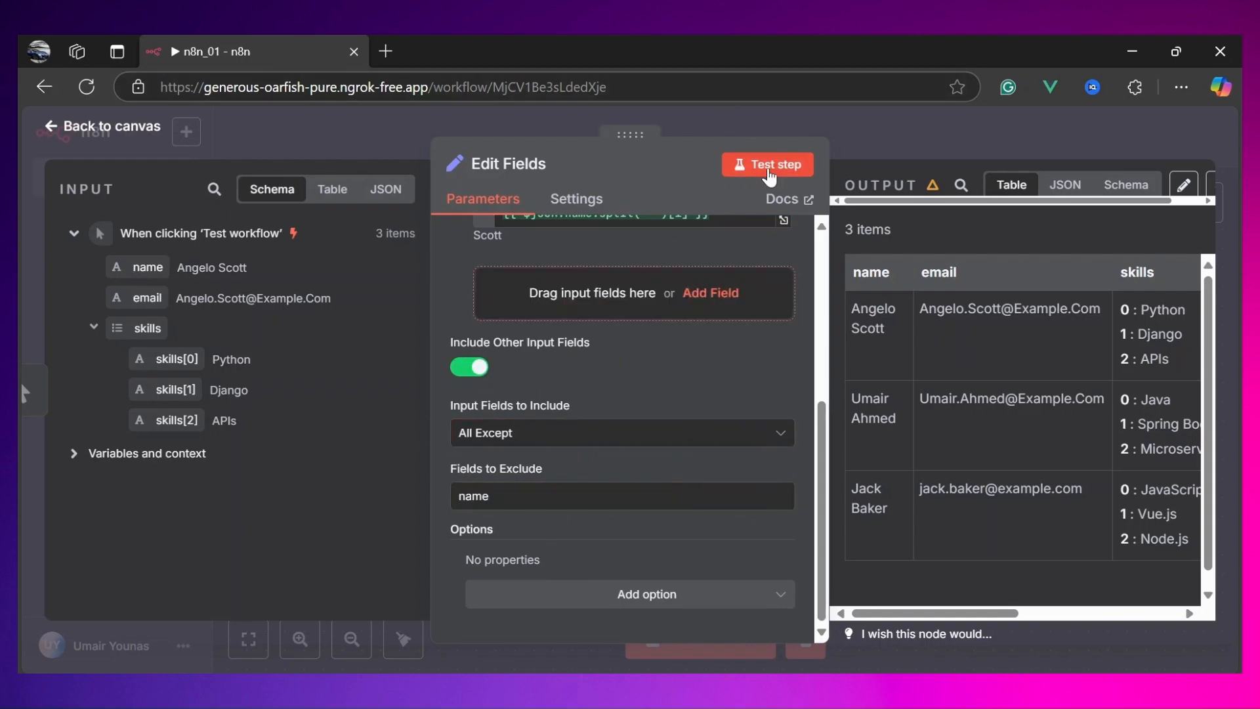
{"action": "left_click", "coordinate": [773, 172]}
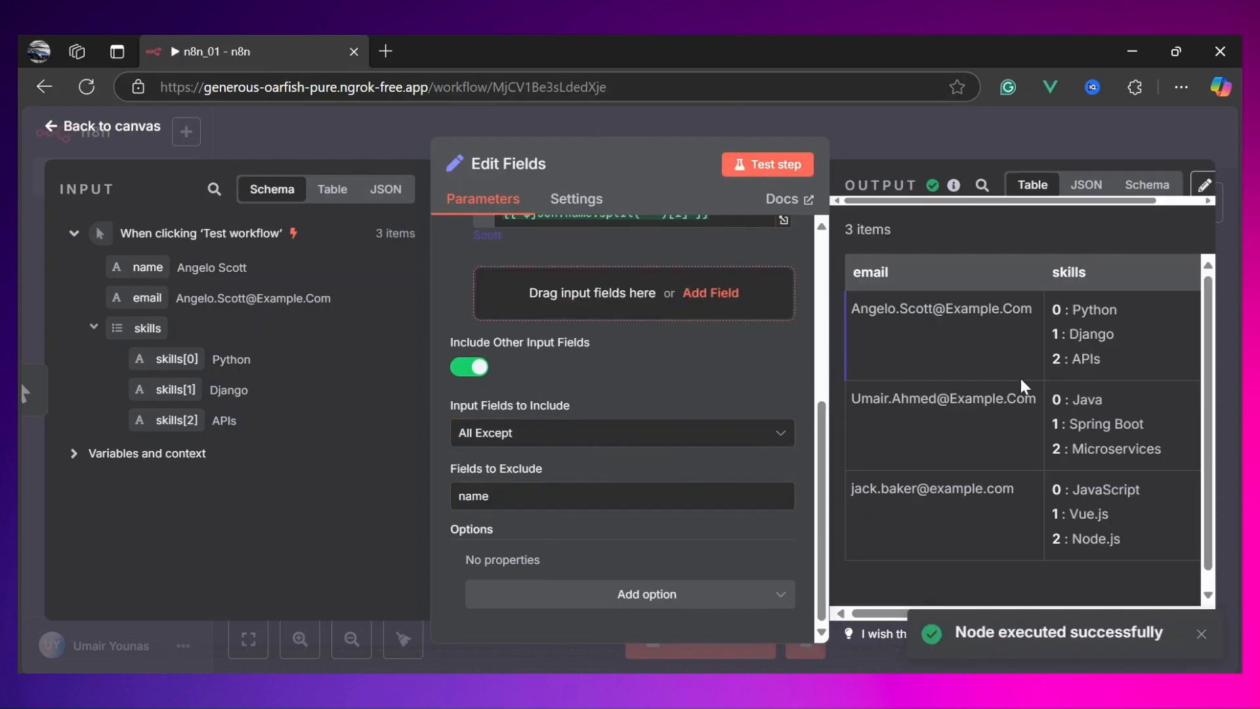
Step: Review the resulting output columns and the node's field settings
{"action": "scroll", "coordinate": [944, 289], "scroll_direction": "right", "scroll_amount": 5}
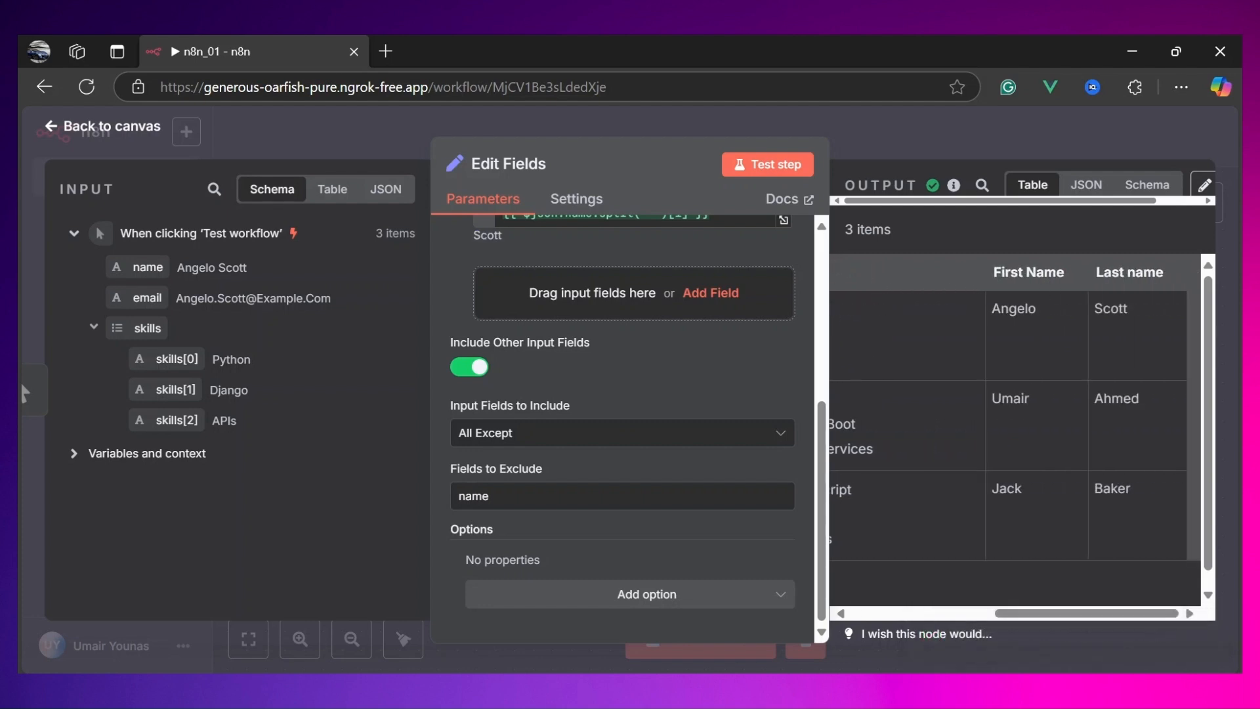
{"action": "scroll", "coordinate": [1000, 386], "scroll_direction": "left", "scroll_amount": 5}
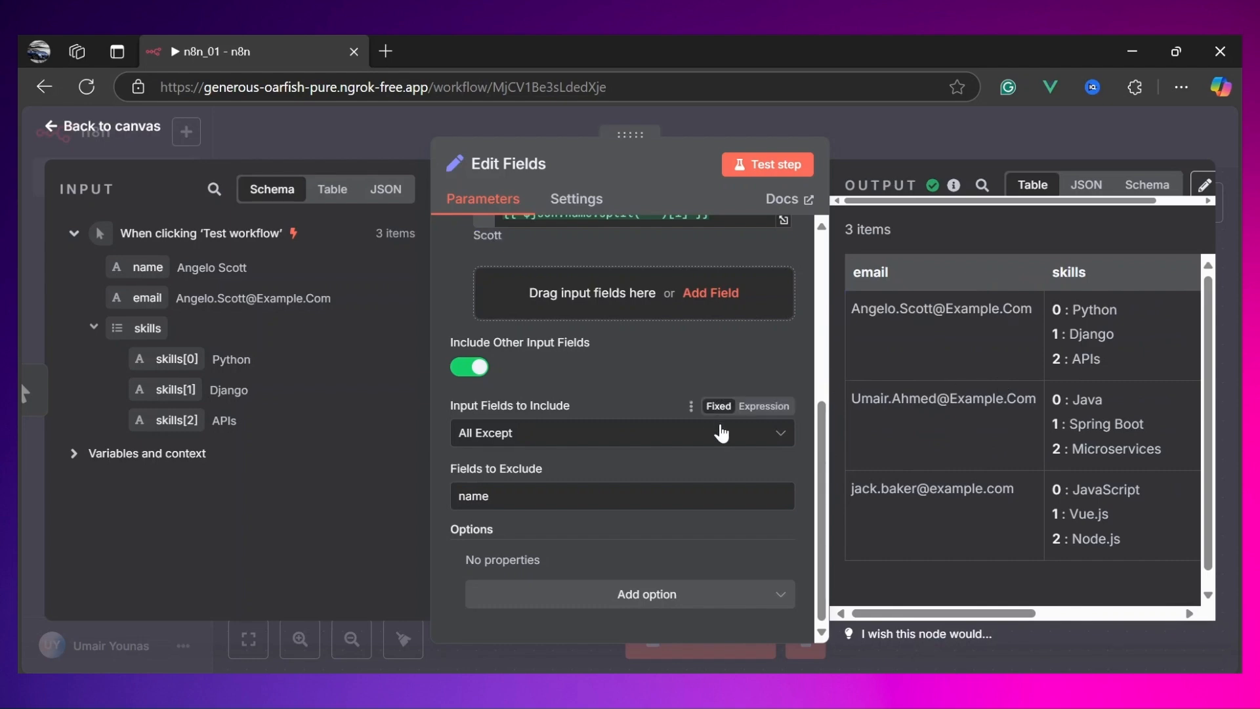
{"action": "scroll", "coordinate": [720, 433], "scroll_direction": "up", "scroll_amount": 3}
{"action": "scroll", "coordinate": [720, 434], "scroll_direction": "up", "scroll_amount": 2}
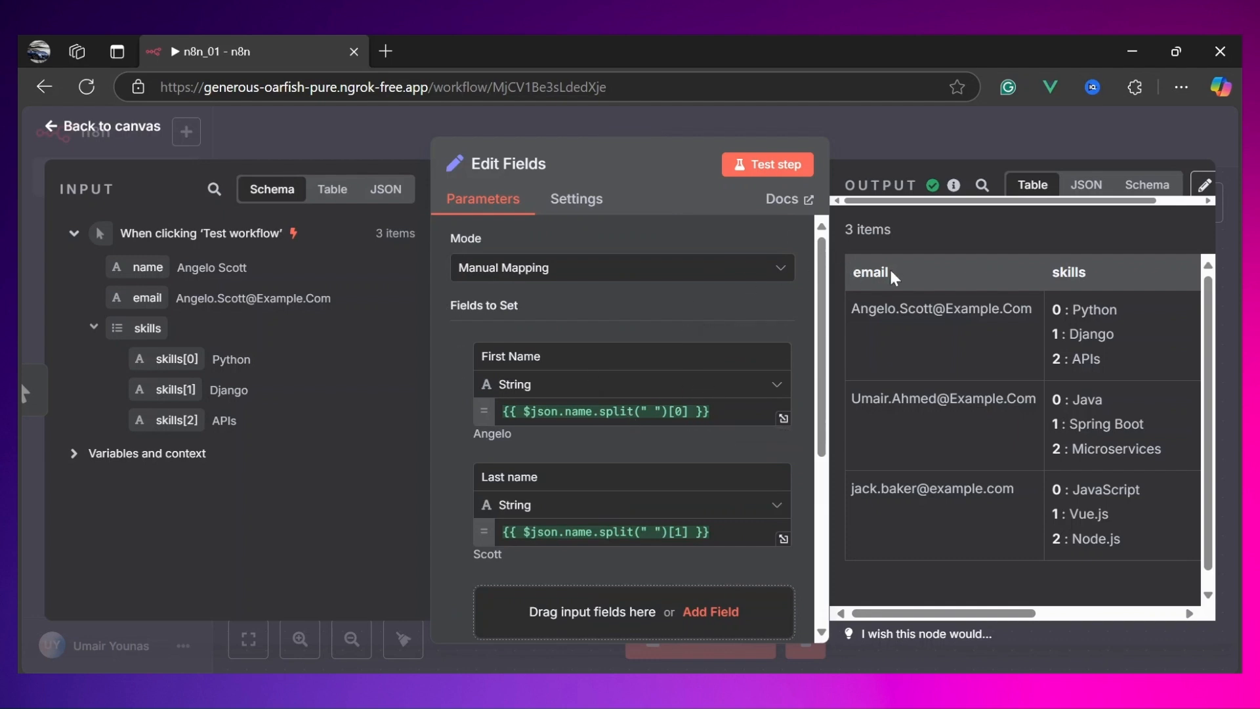
Step: Examine the output table's email values and the Fields to Set list in the Edit Fields node
{"action": "left_click_drag", "start_coordinate": [894, 277], "coordinate": [852, 277]}
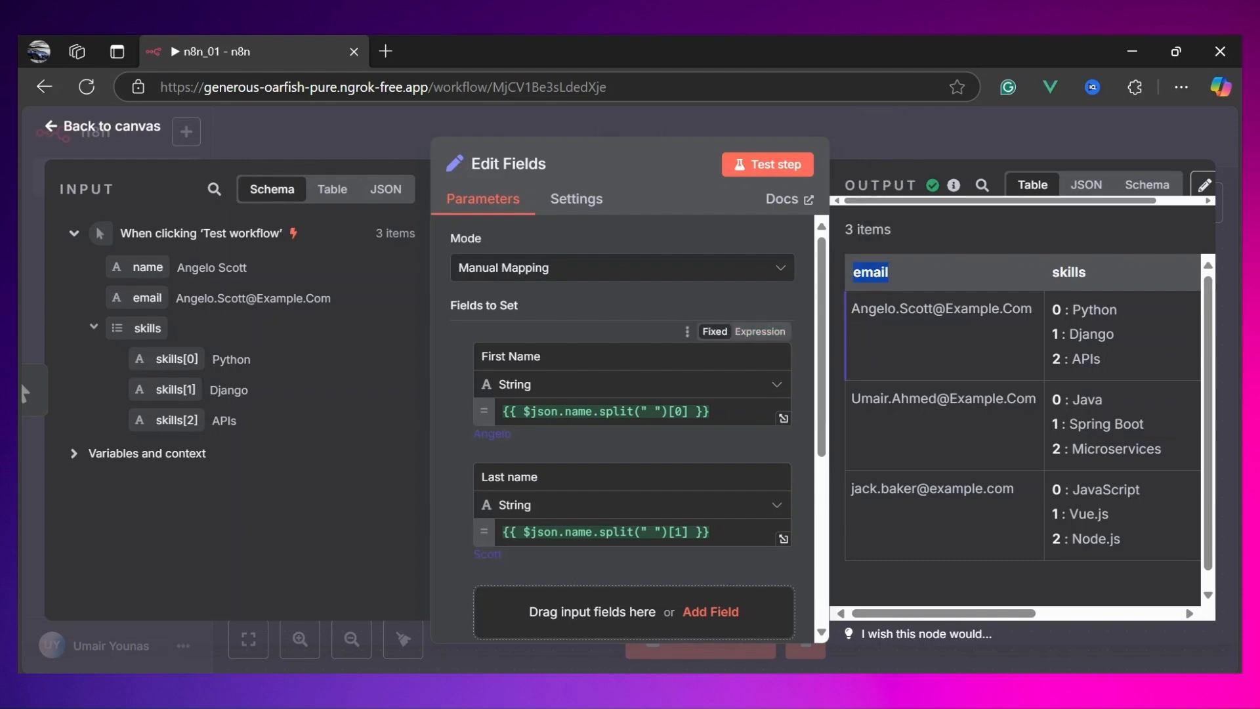
{"action": "left_click", "coordinate": [945, 342]}
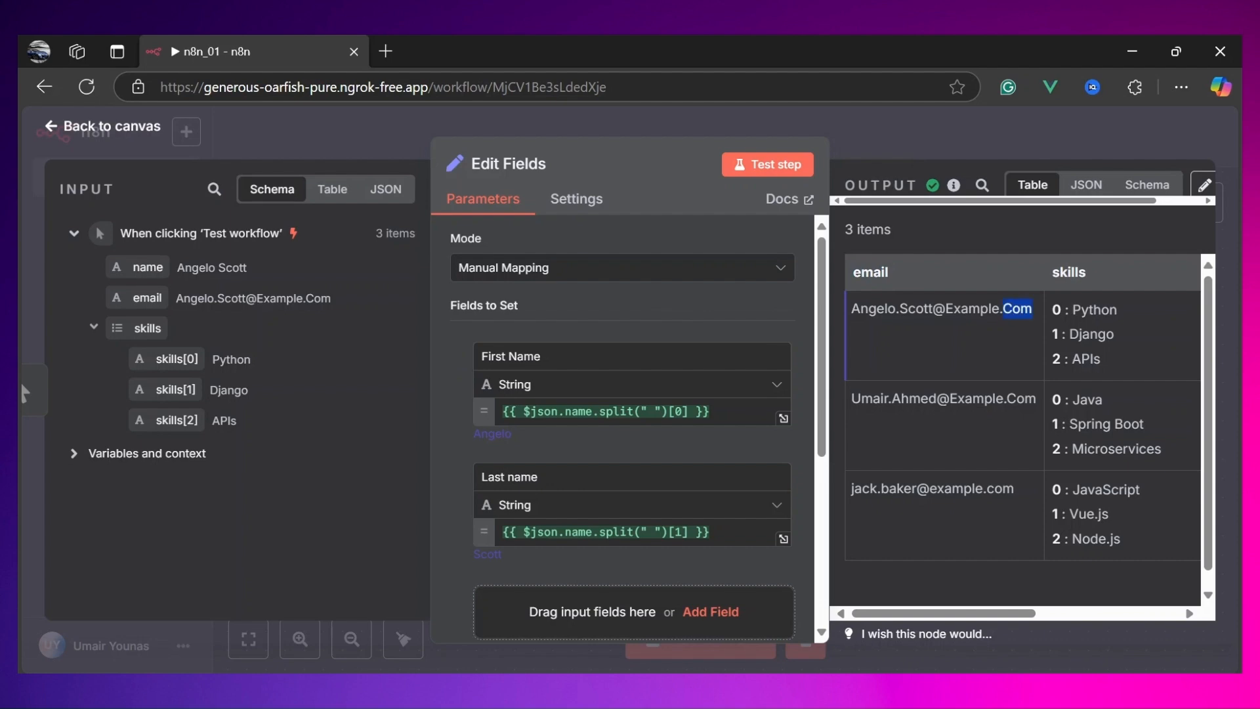
{"action": "left_click_drag", "start_coordinate": [1003, 310], "coordinate": [860, 310]}
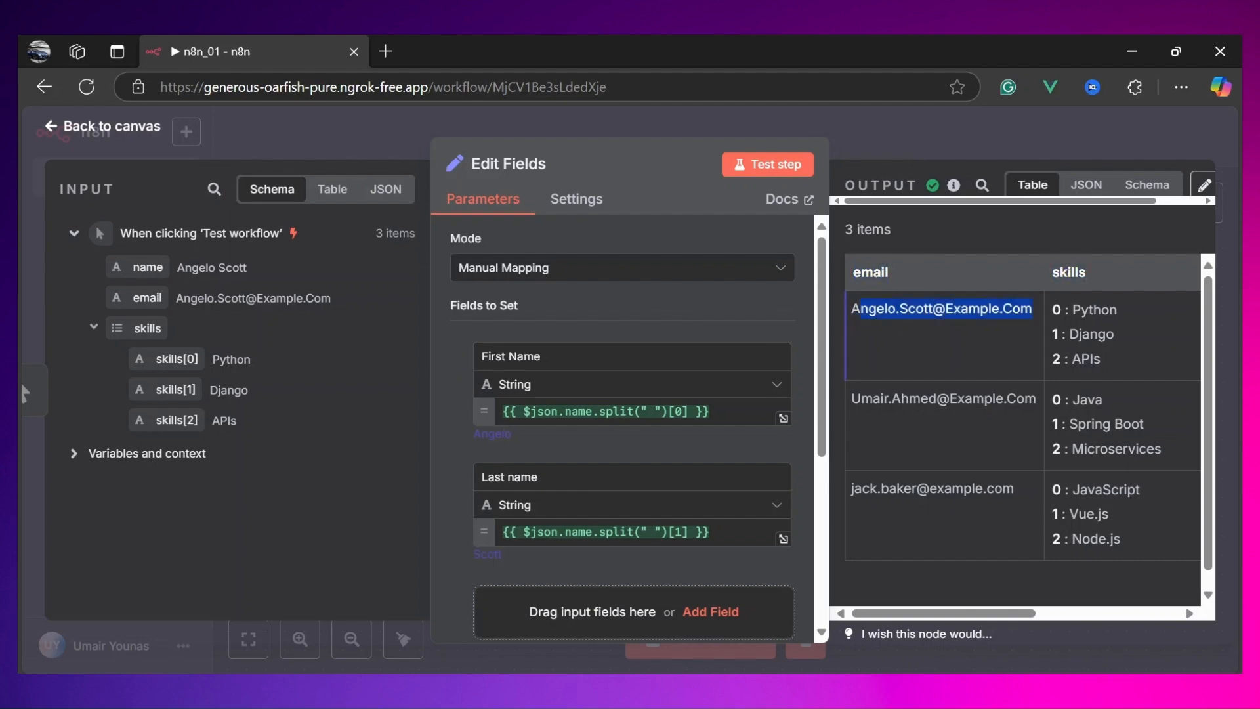
{"action": "scroll", "coordinate": [773, 394], "scroll_direction": "down", "scroll_amount": 4}
{"action": "scroll", "coordinate": [774, 394], "scroll_direction": "up", "scroll_amount": 3}
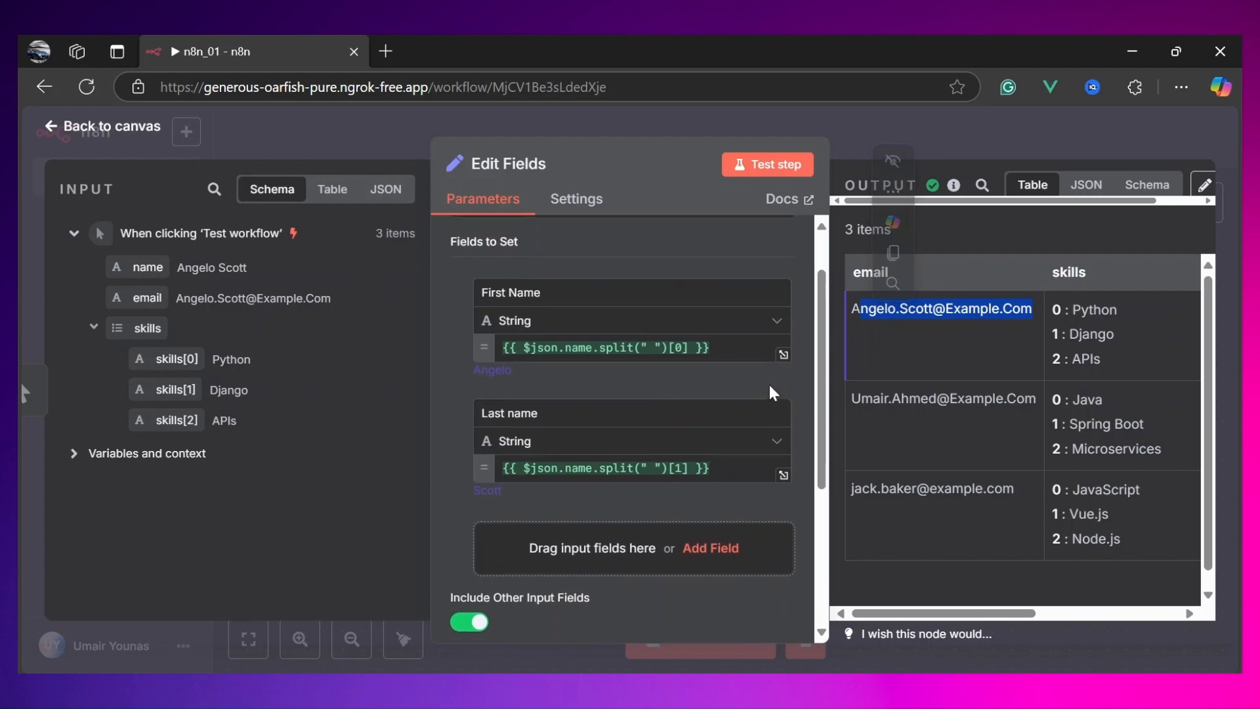
{"action": "scroll", "coordinate": [773, 394], "scroll_direction": "up", "scroll_amount": 1}
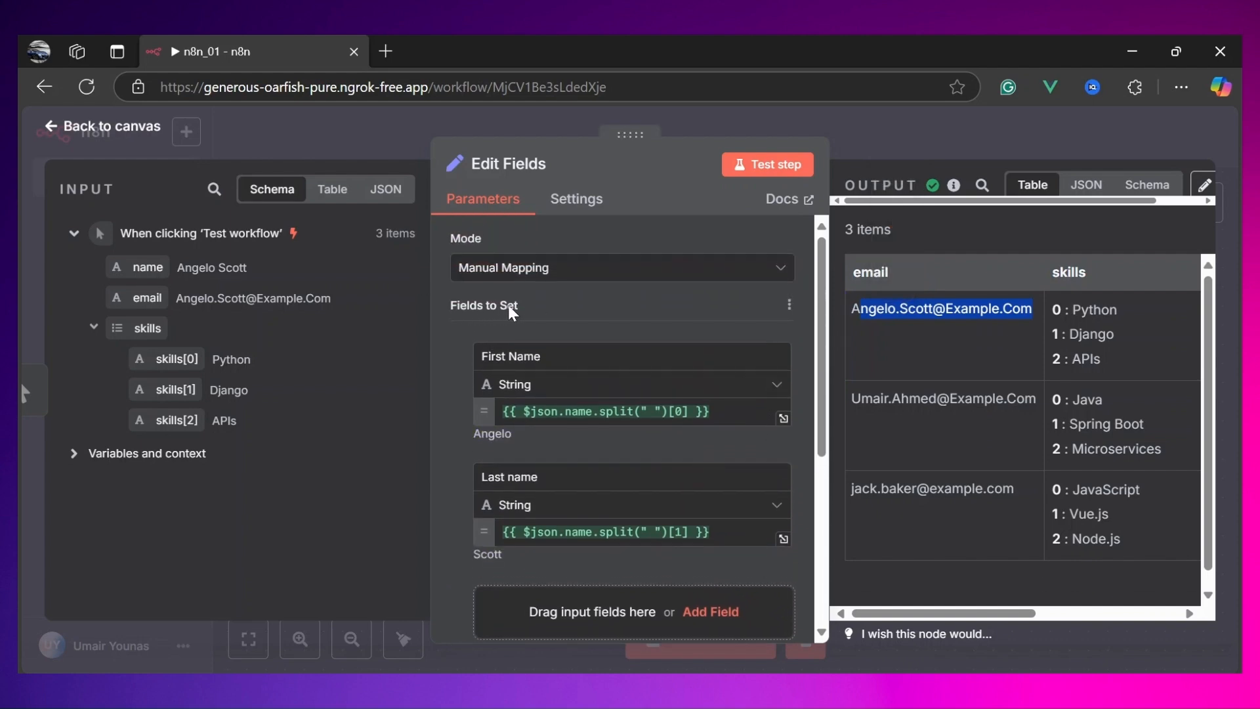
{"action": "scroll", "coordinate": [534, 315], "scroll_direction": "down", "scroll_amount": 2}
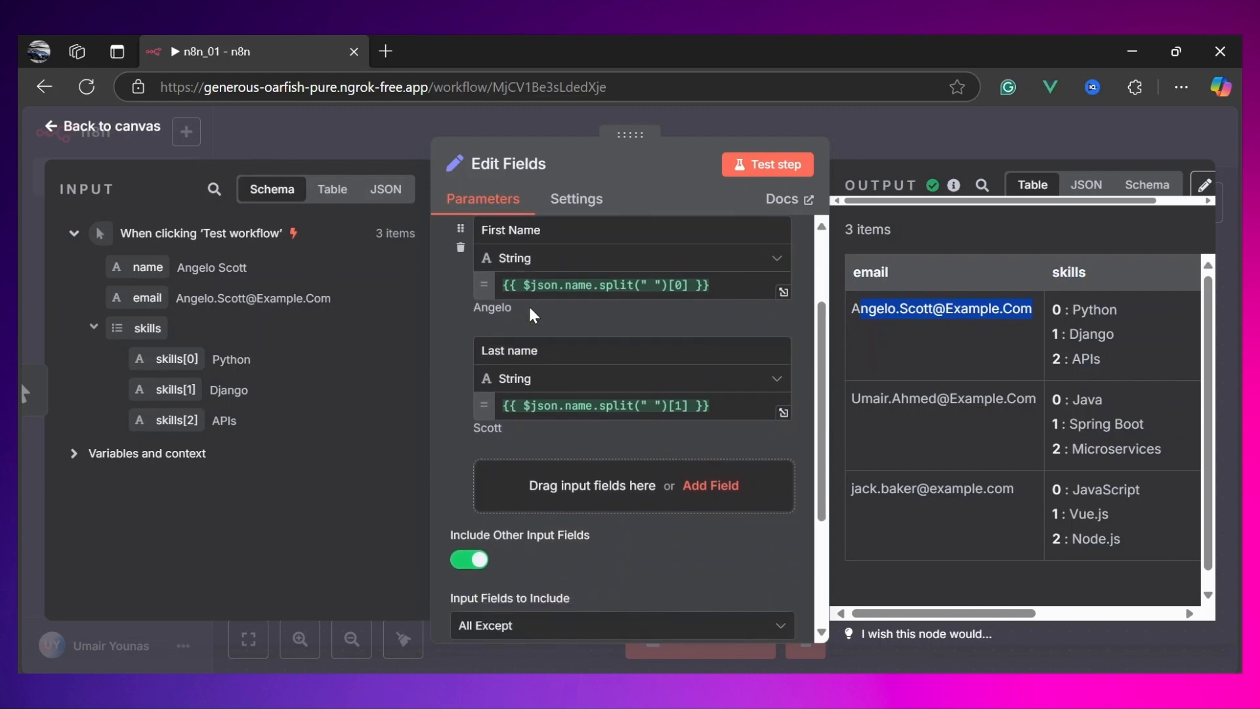
{"action": "scroll", "coordinate": [533, 315], "scroll_direction": "down", "scroll_amount": 1}
Step: Add an email field to Fields to Set with the expression {{ $json.email.toLowerCase() }} and test the step
{"action": "left_click_drag", "start_coordinate": [140, 299], "coordinate": [554, 455]}
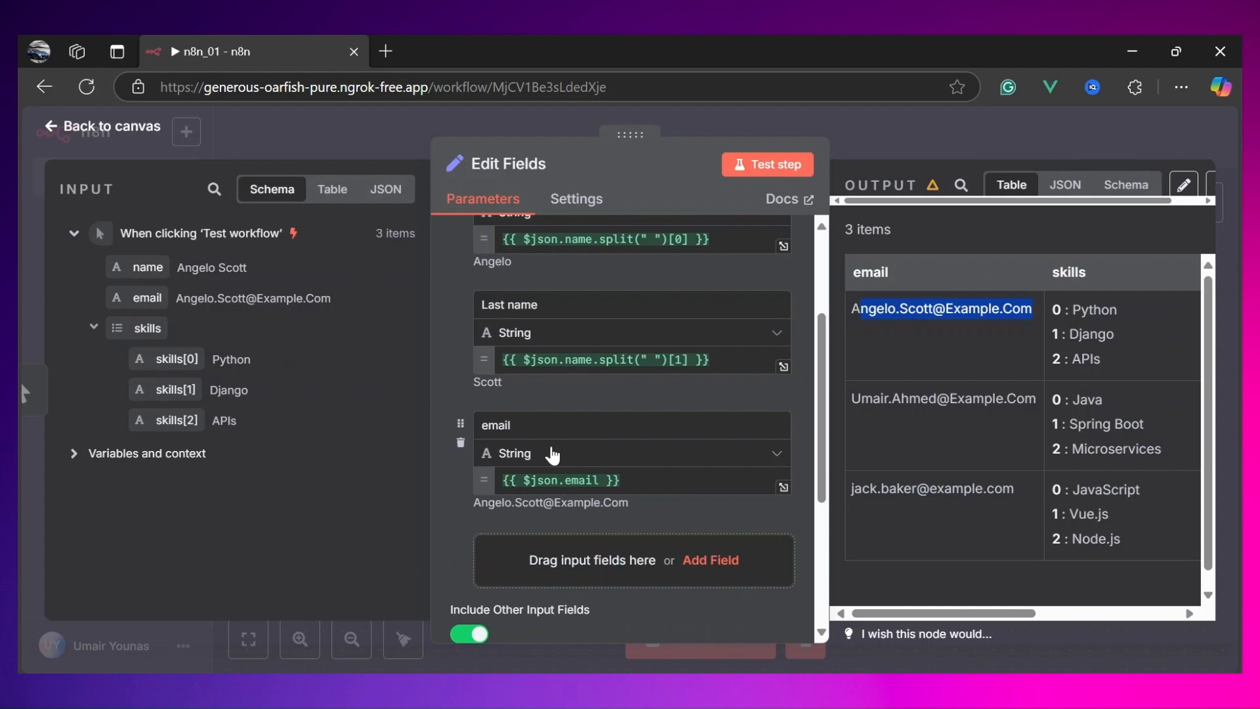
{"action": "scroll", "coordinate": [554, 455], "scroll_direction": "down", "scroll_amount": 1}
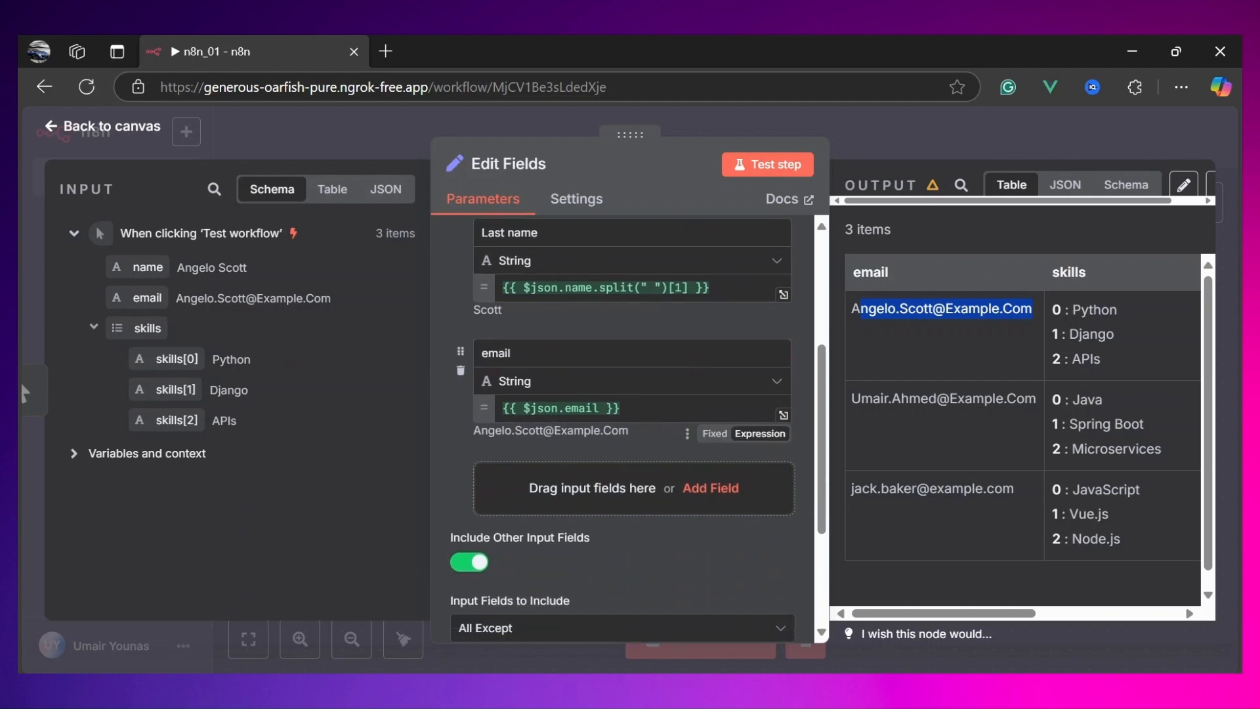
{"action": "left_click", "coordinate": [593, 409]}
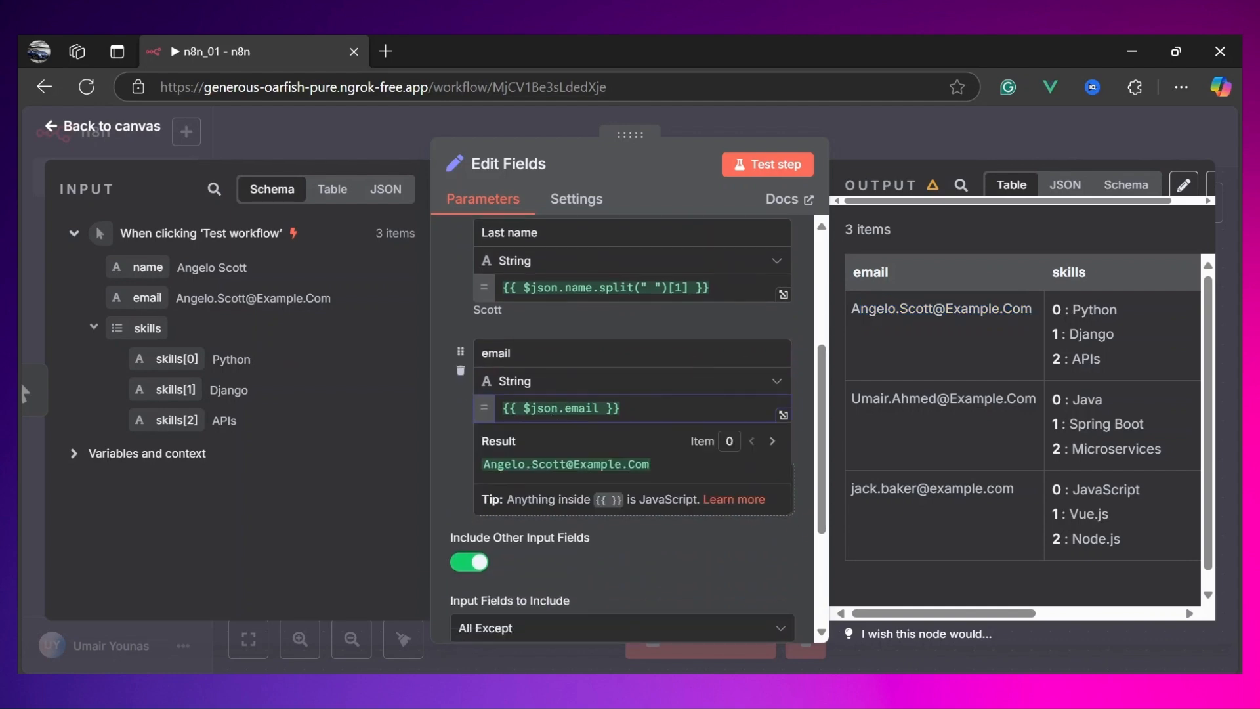
{"action": "type", "text": ".to"}
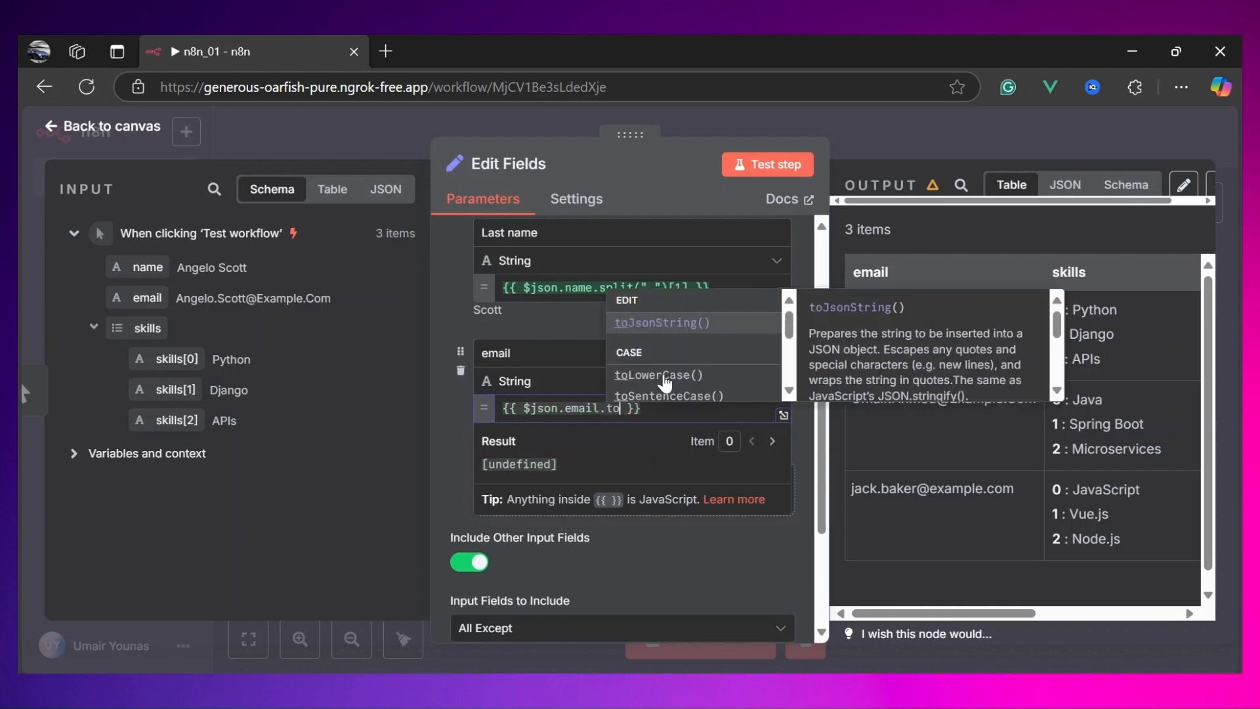
{"action": "type", "text": "Lo"}
{"action": "key", "text": "Return"}
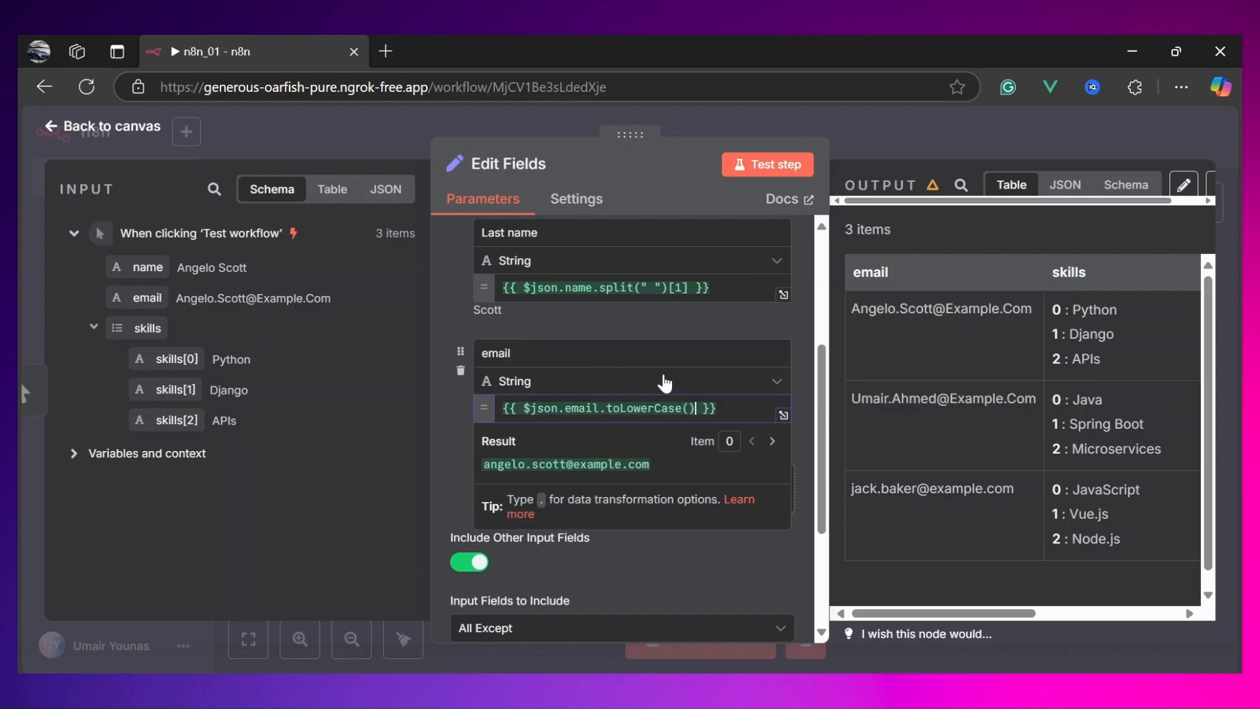
{"action": "left_click_drag", "start_coordinate": [650, 464], "coordinate": [484, 464]}
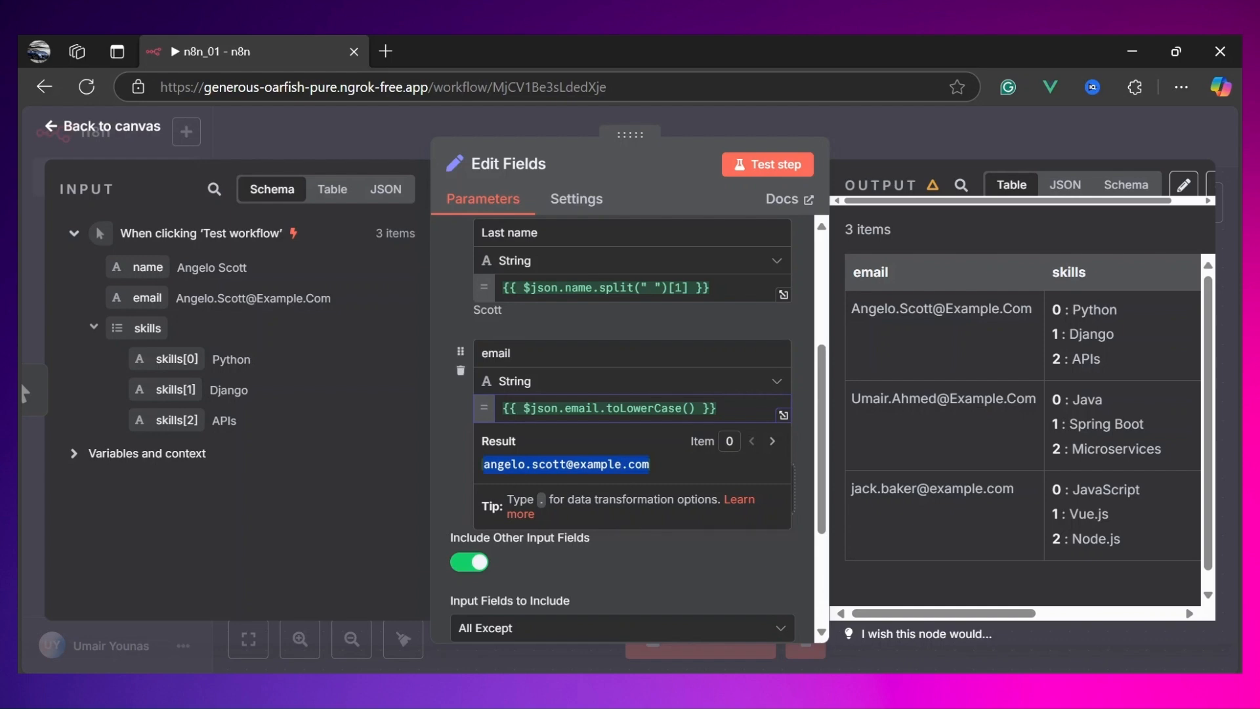
{"action": "left_click", "coordinate": [763, 172]}
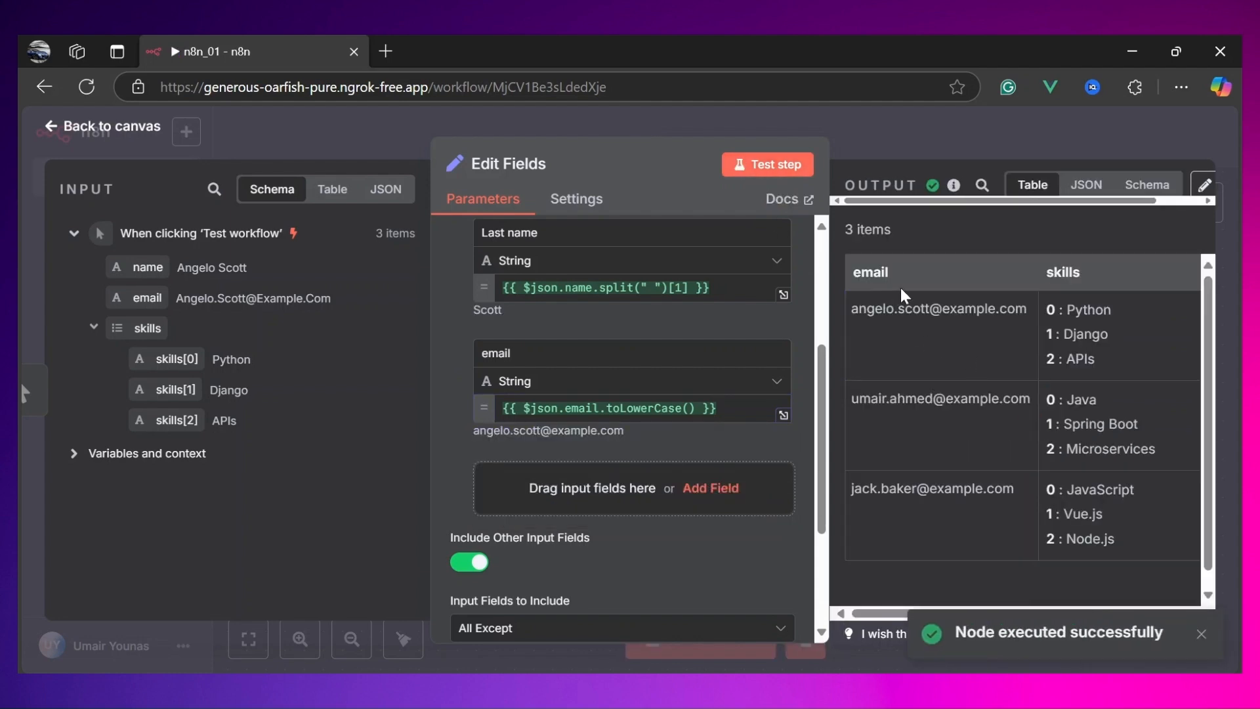
Step: Rename the lowercase email field to email_lower, test the step, and review the output columns
{"action": "scroll", "coordinate": [997, 324], "scroll_direction": "right", "scroll_amount": 5}
{"action": "scroll", "coordinate": [998, 325], "scroll_direction": "left", "scroll_amount": 5}
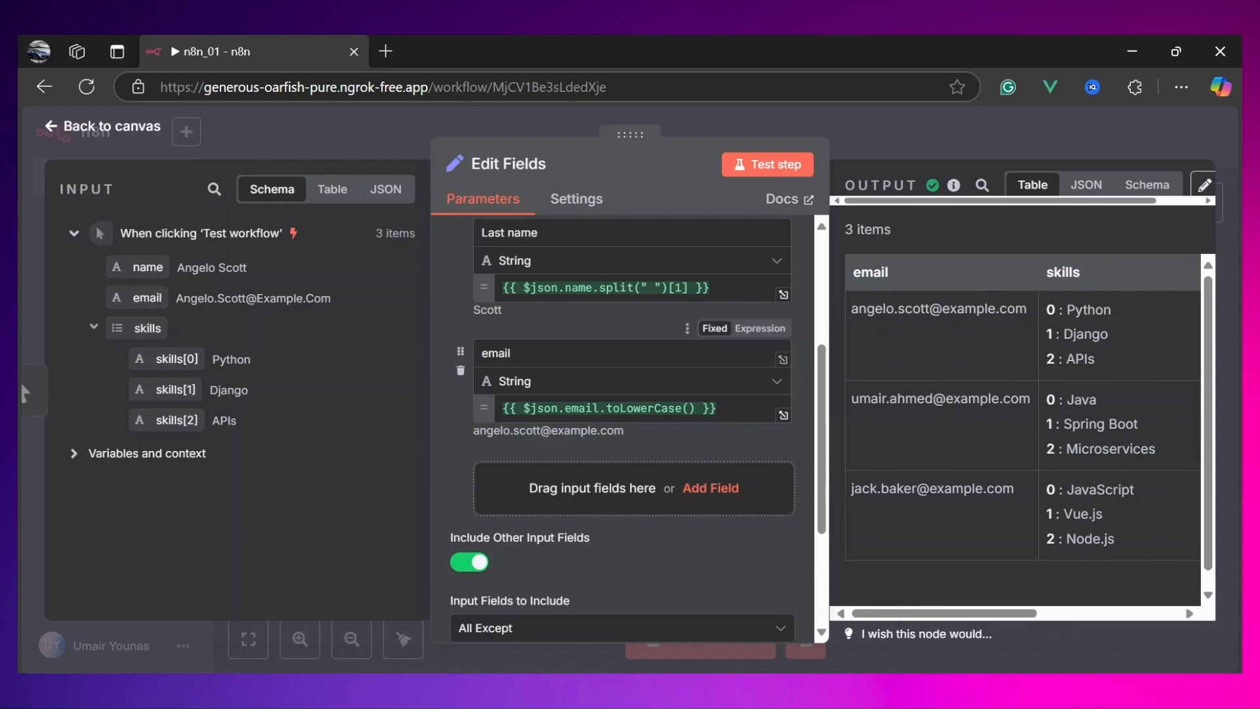
{"action": "double_click", "coordinate": [511, 353]}
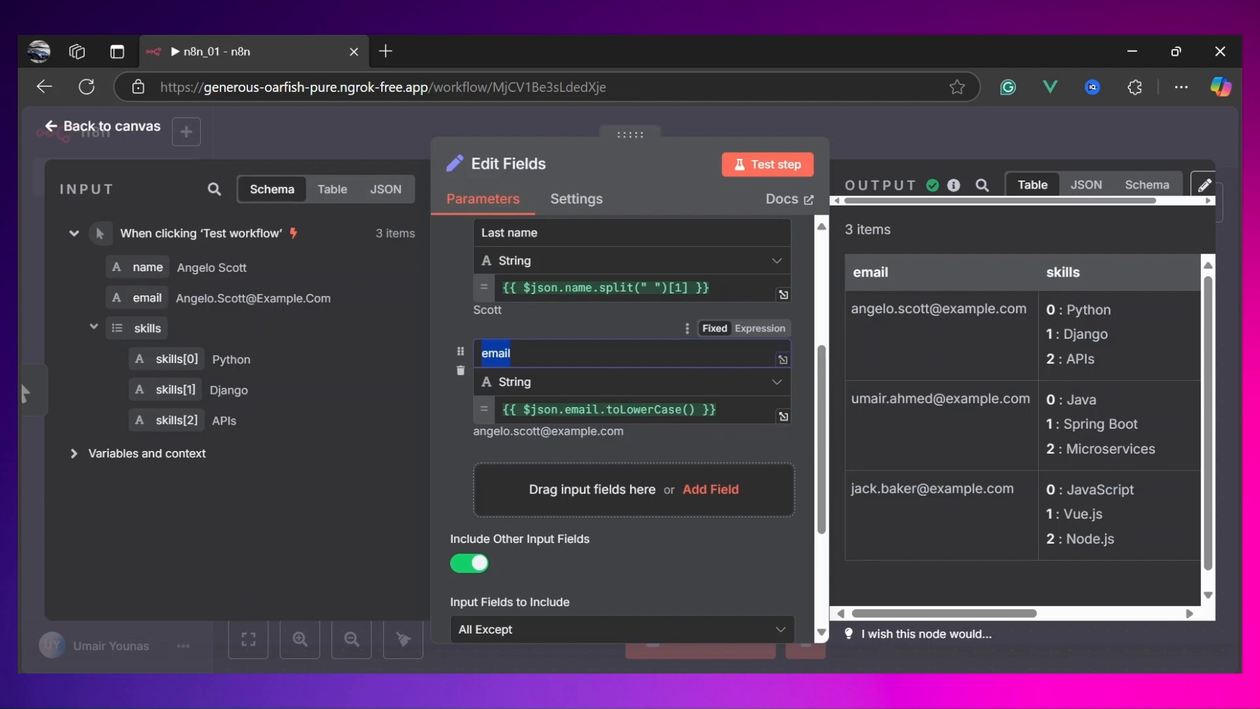
{"action": "left_click", "coordinate": [511, 354]}
{"action": "type", "text": "_lower"}
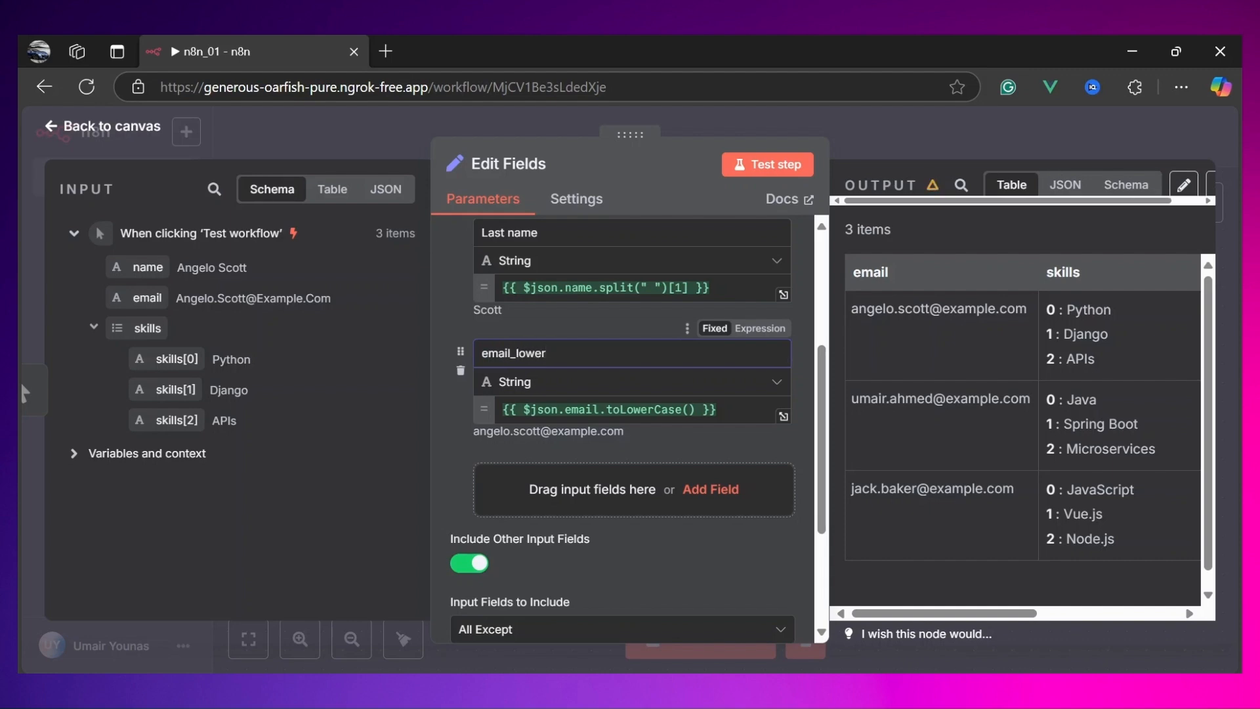
{"action": "left_click", "coordinate": [777, 168]}
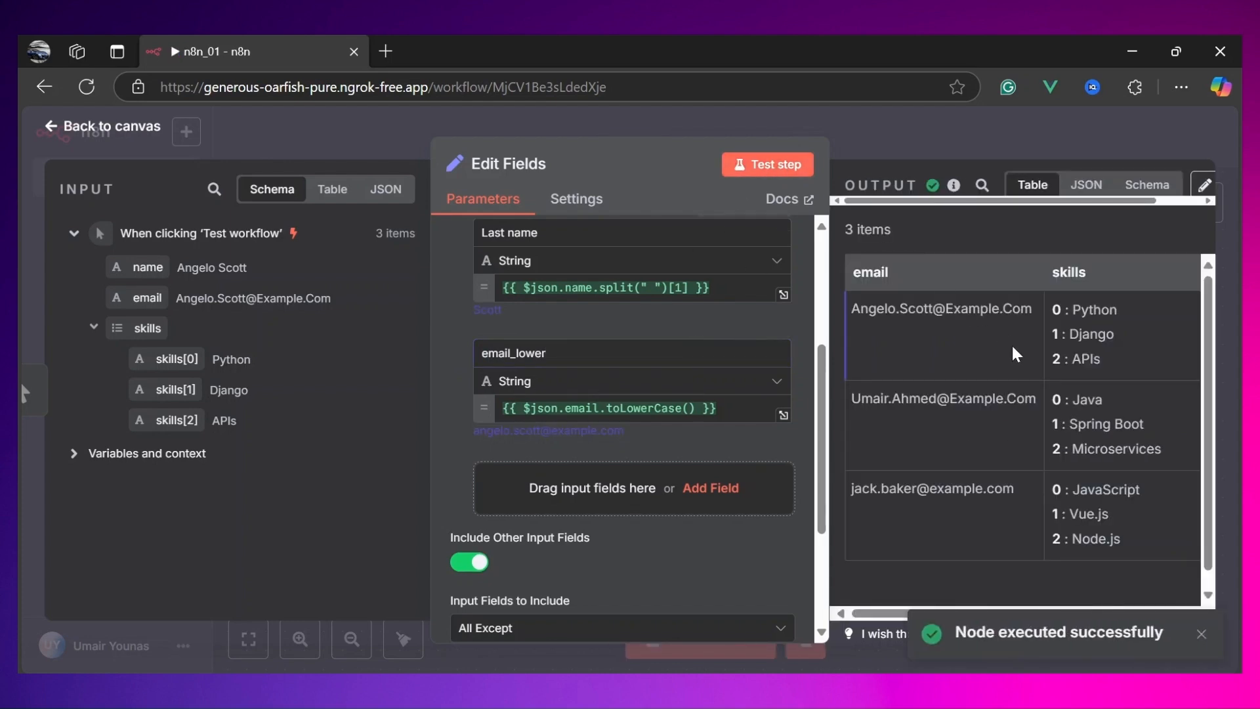
{"action": "scroll", "coordinate": [1020, 370], "scroll_direction": "right", "scroll_amount": 2}
{"action": "scroll", "coordinate": [1019, 370], "scroll_direction": "right", "scroll_amount": 5}
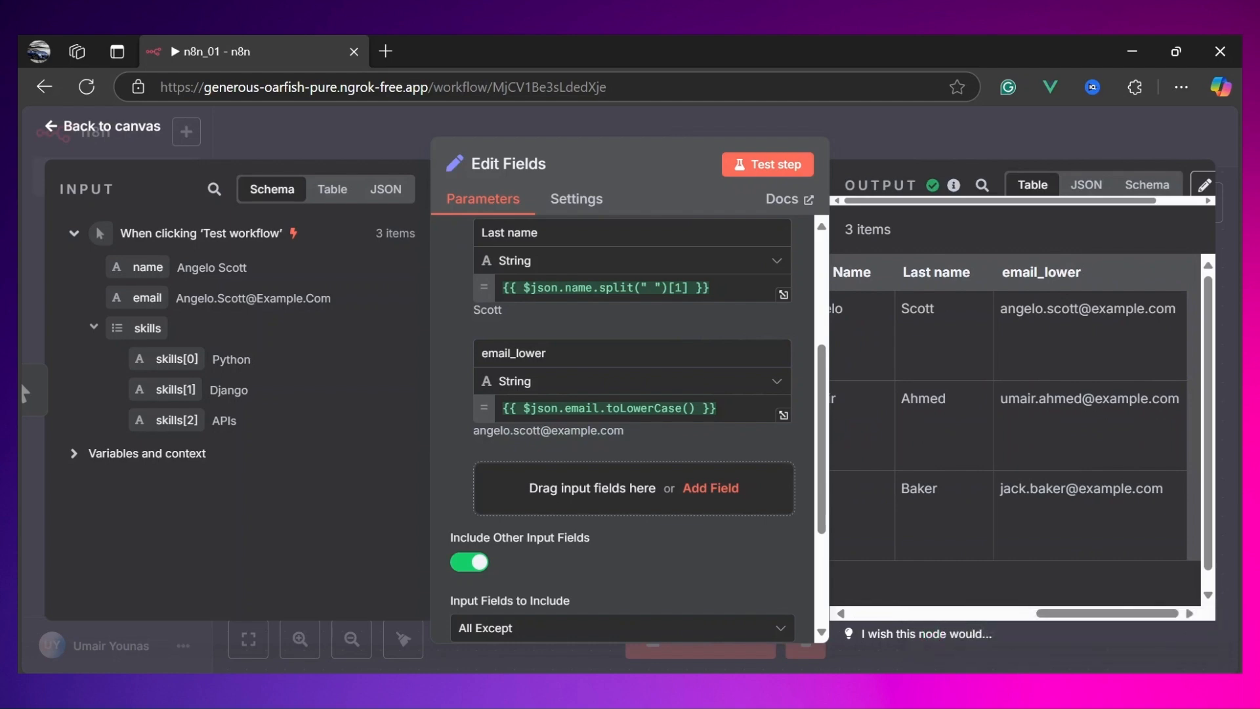
{"action": "scroll", "coordinate": [950, 306], "scroll_direction": "left", "scroll_amount": 5}
{"action": "scroll", "coordinate": [950, 306], "scroll_direction": "left", "scroll_amount": 2}
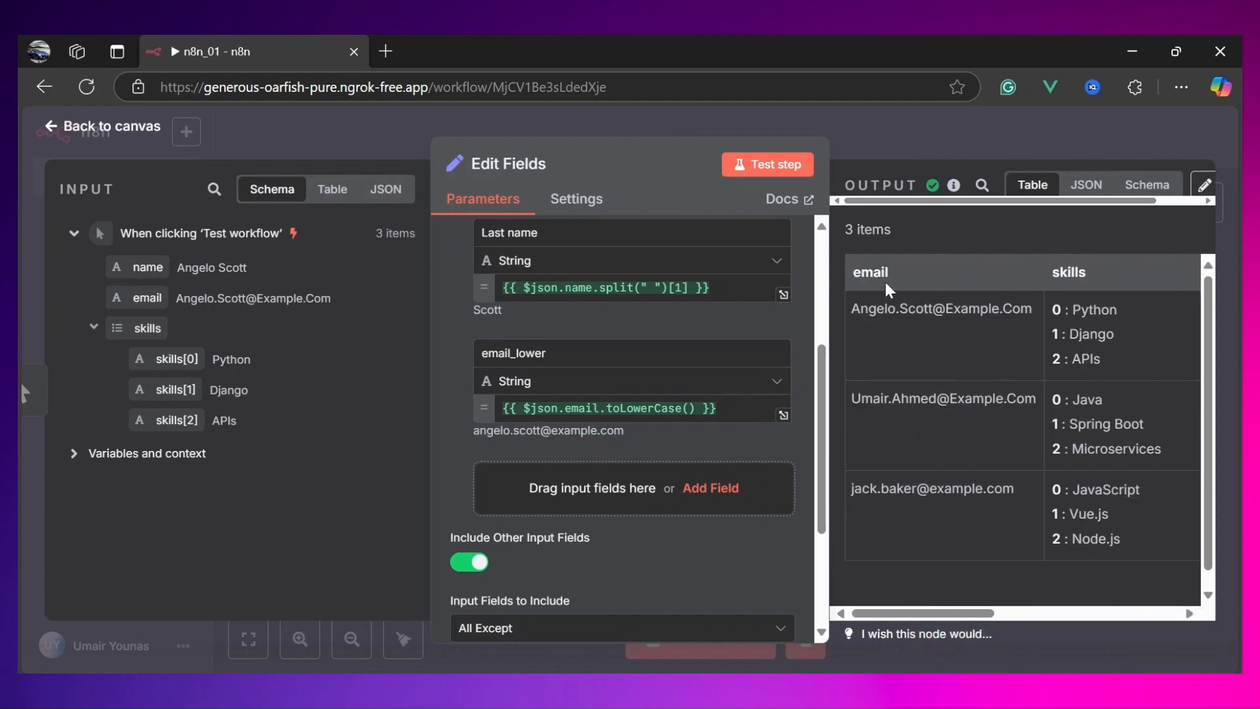
Step: Rename the field back to email and add the input email field to Fields to Exclude alongside name
{"action": "left_click", "coordinate": [551, 353]}
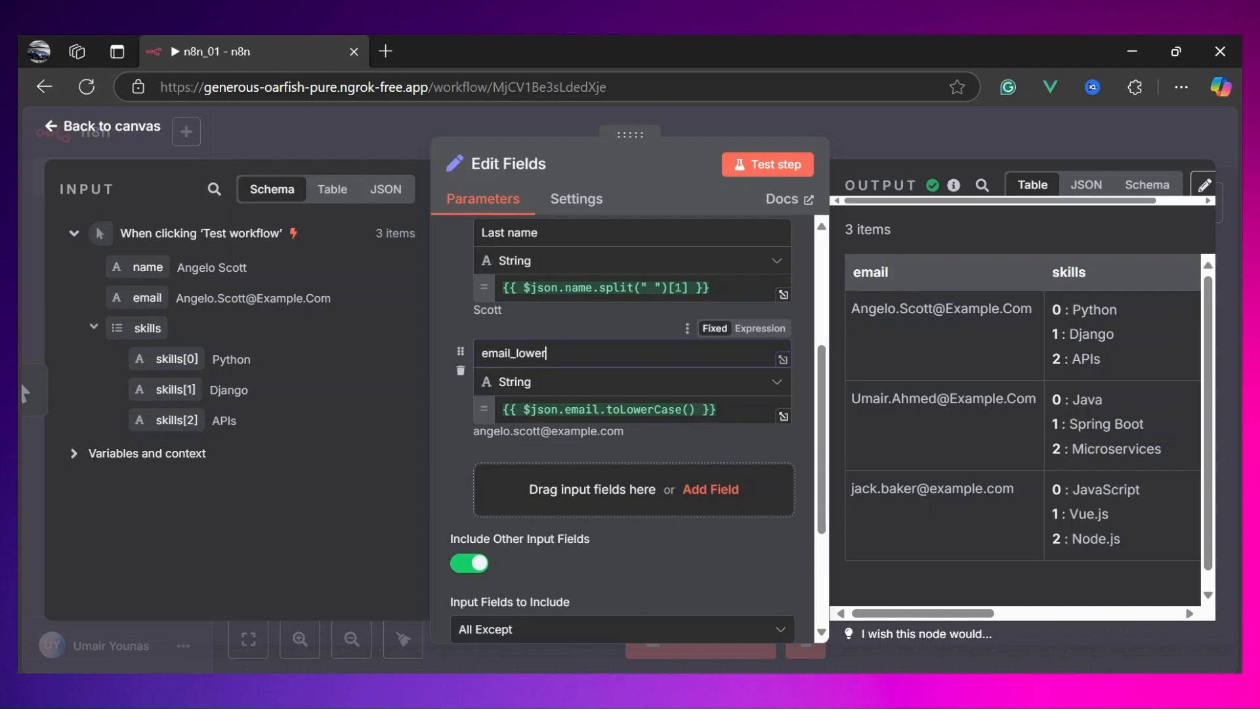
{"action": "key", "text": "BackSpace"}
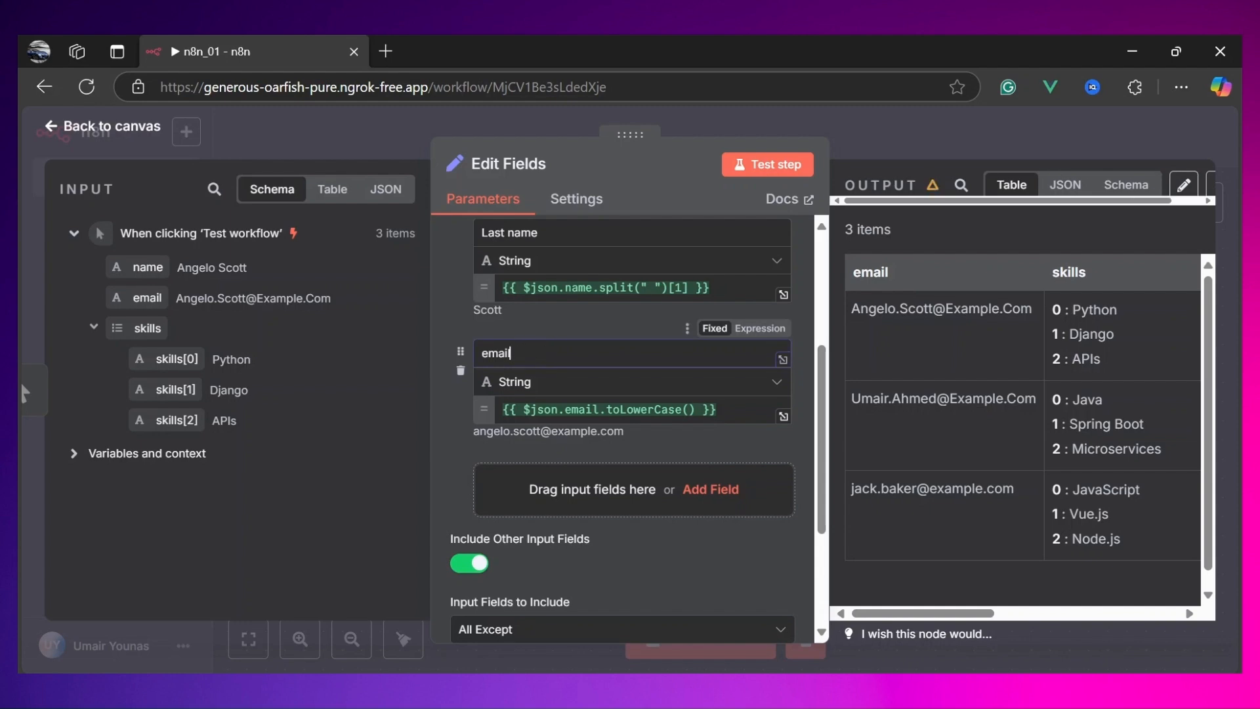
{"action": "scroll", "coordinate": [600, 344], "scroll_direction": "down", "scroll_amount": 3}
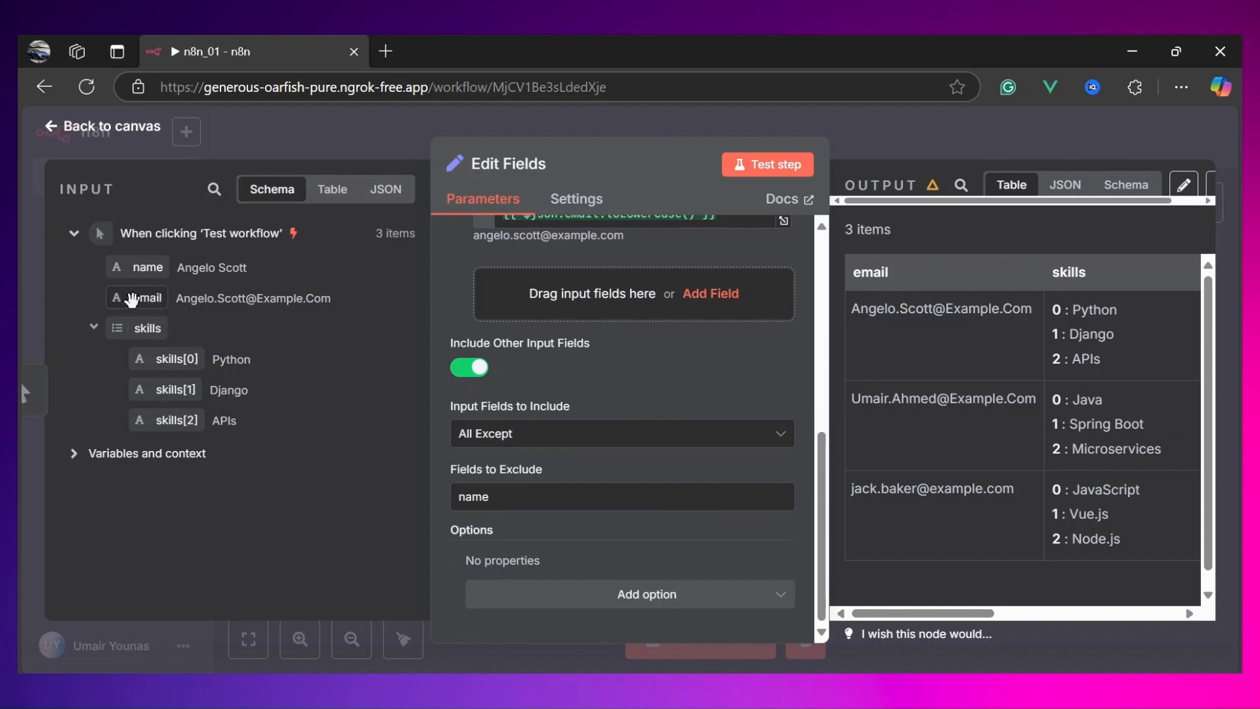
{"action": "left_click_drag", "start_coordinate": [142, 299], "coordinate": [528, 500]}
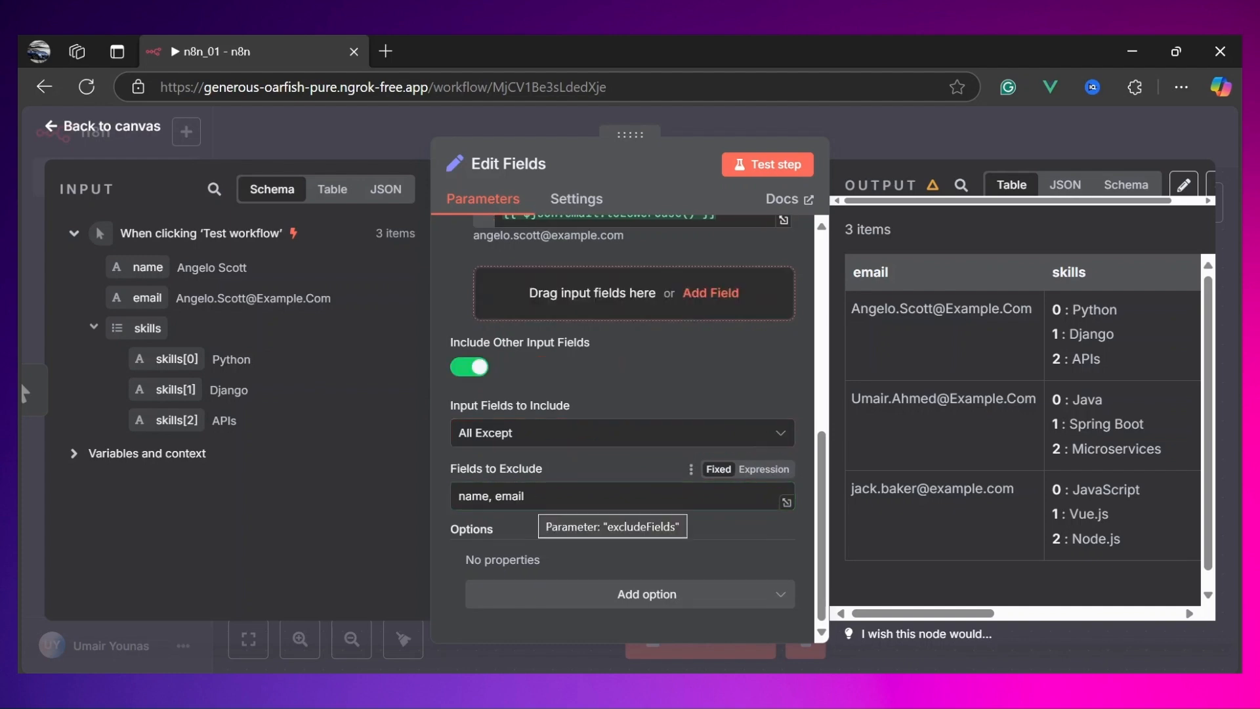
Step: Test the Edit Fields step and review the resulting output columns
{"action": "double_click", "coordinate": [475, 497]}
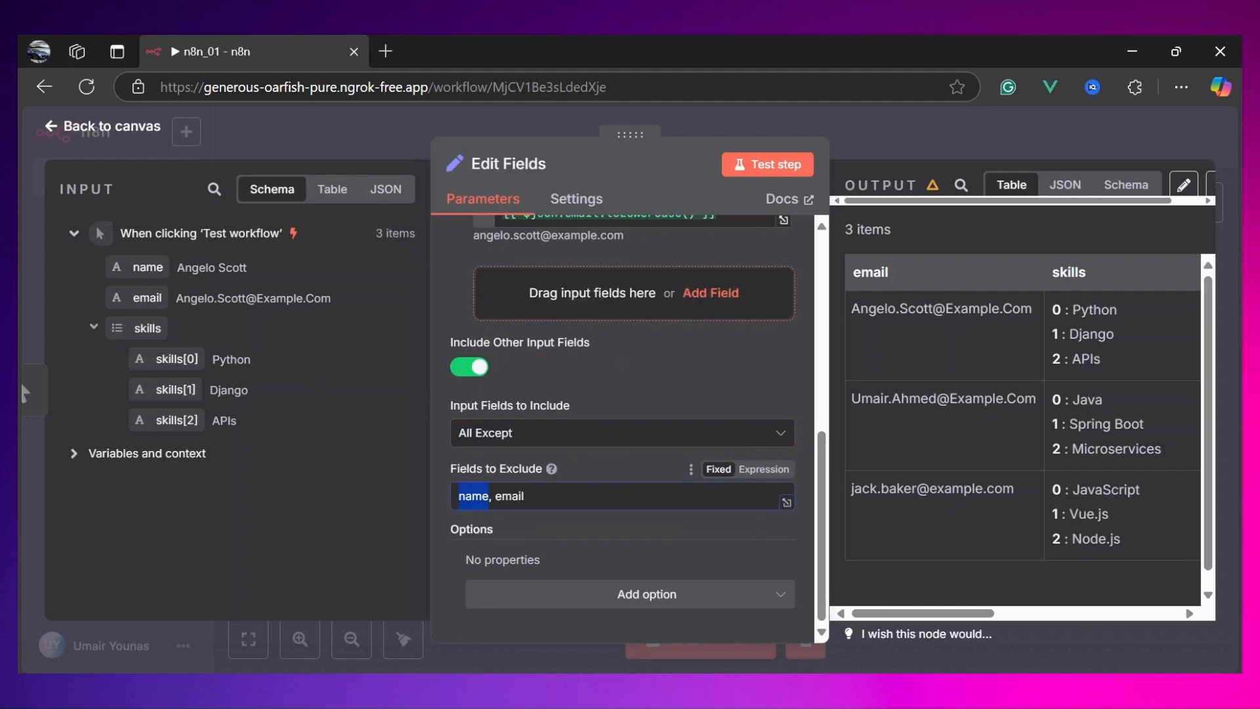
{"action": "scroll", "coordinate": [517, 507], "scroll_direction": "up", "scroll_amount": 6}
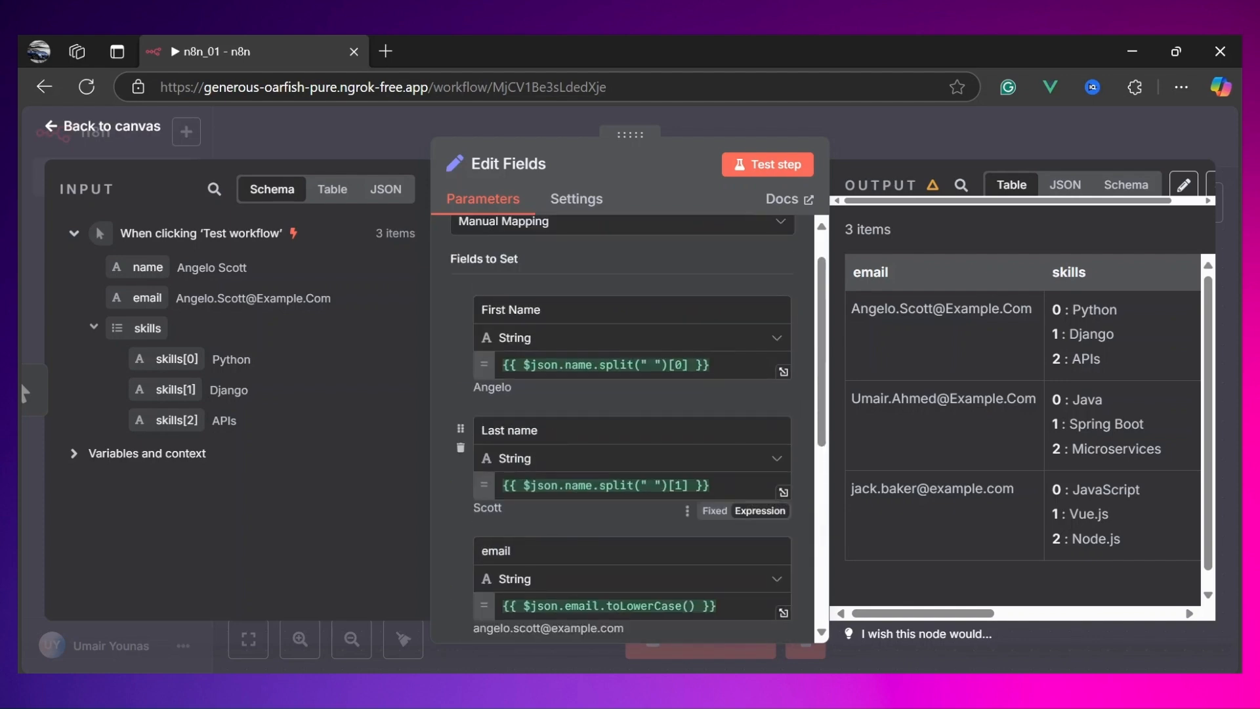
{"action": "scroll", "coordinate": [517, 508], "scroll_direction": "down", "scroll_amount": 3}
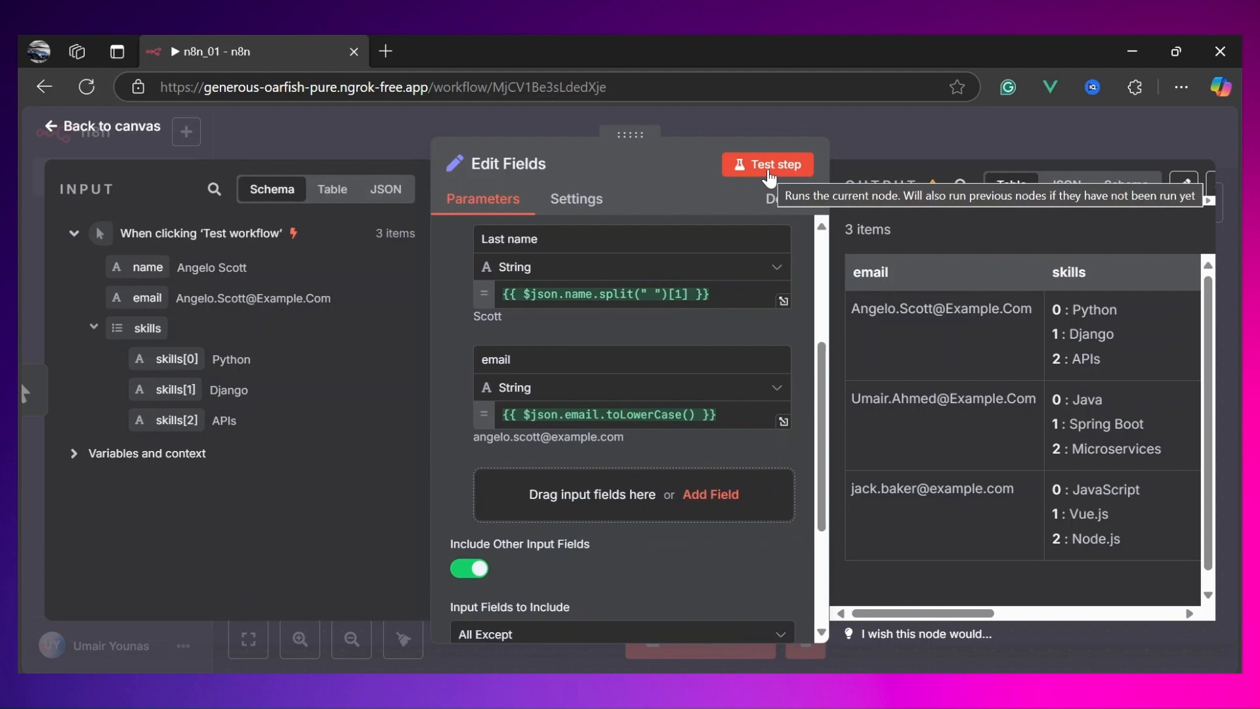
{"action": "left_click", "coordinate": [769, 173]}
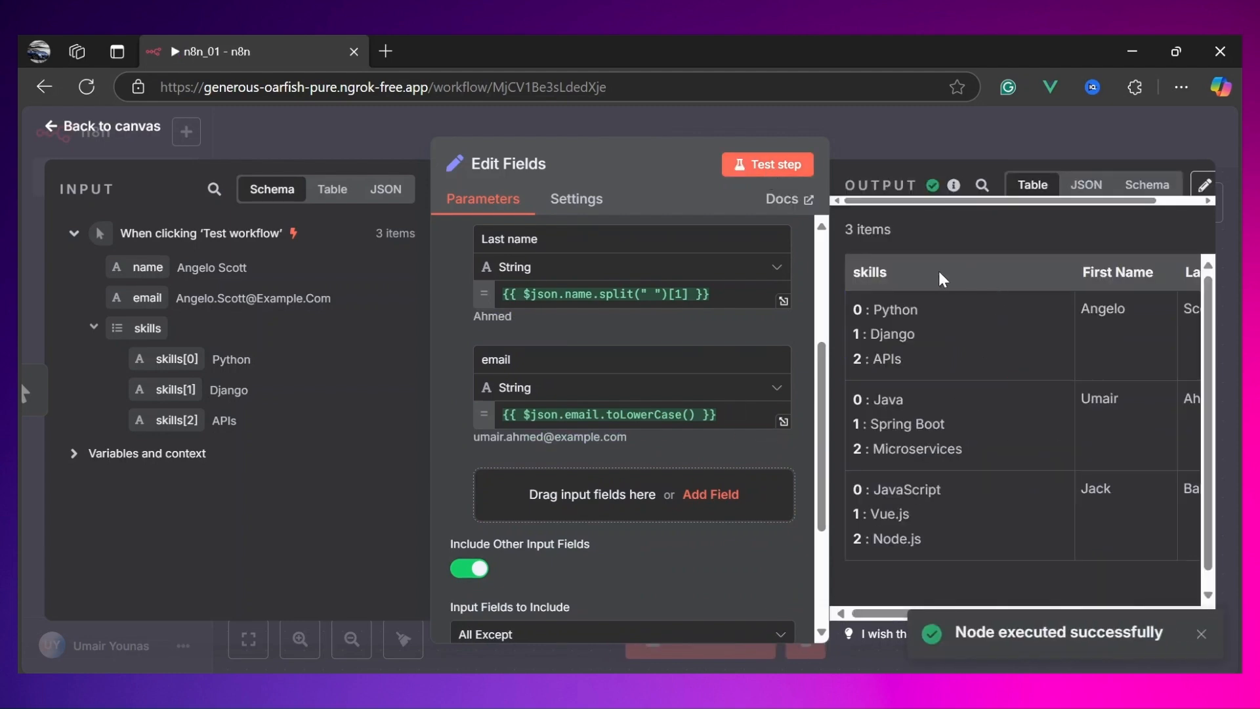
{"action": "scroll", "coordinate": [971, 279], "scroll_direction": "right", "scroll_amount": 5}
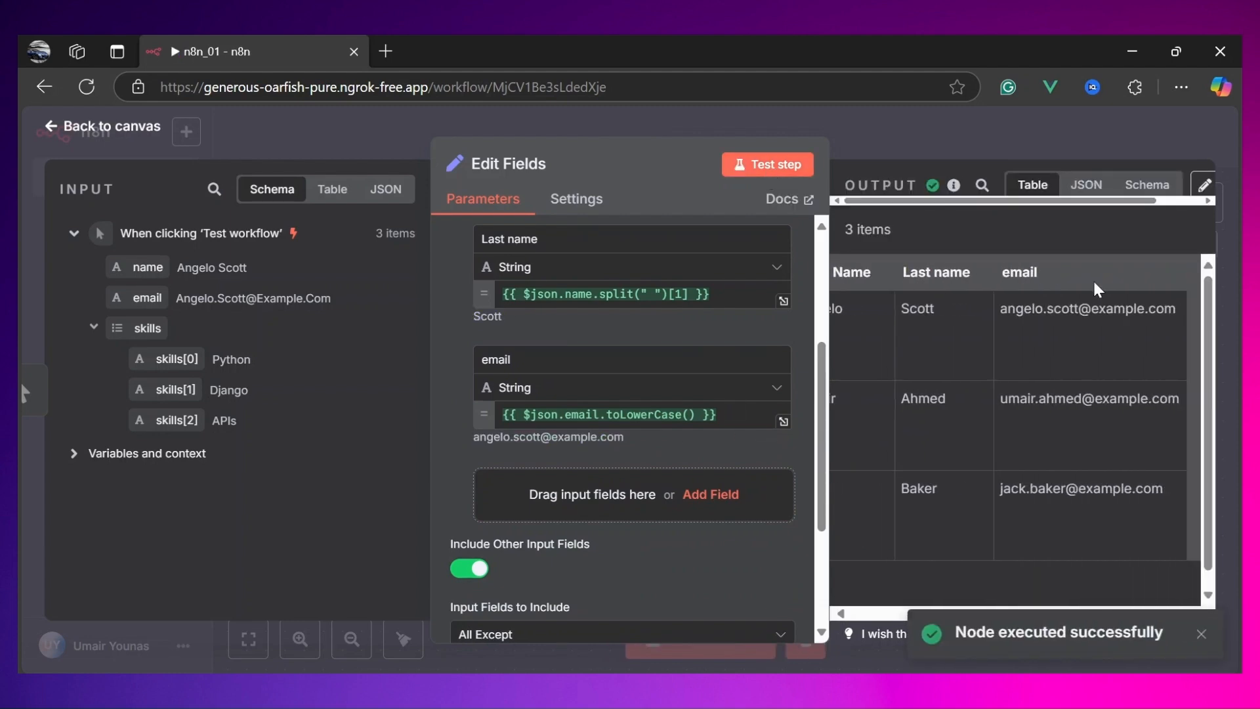
{"action": "scroll", "coordinate": [1092, 373], "scroll_direction": "left", "scroll_amount": 5}
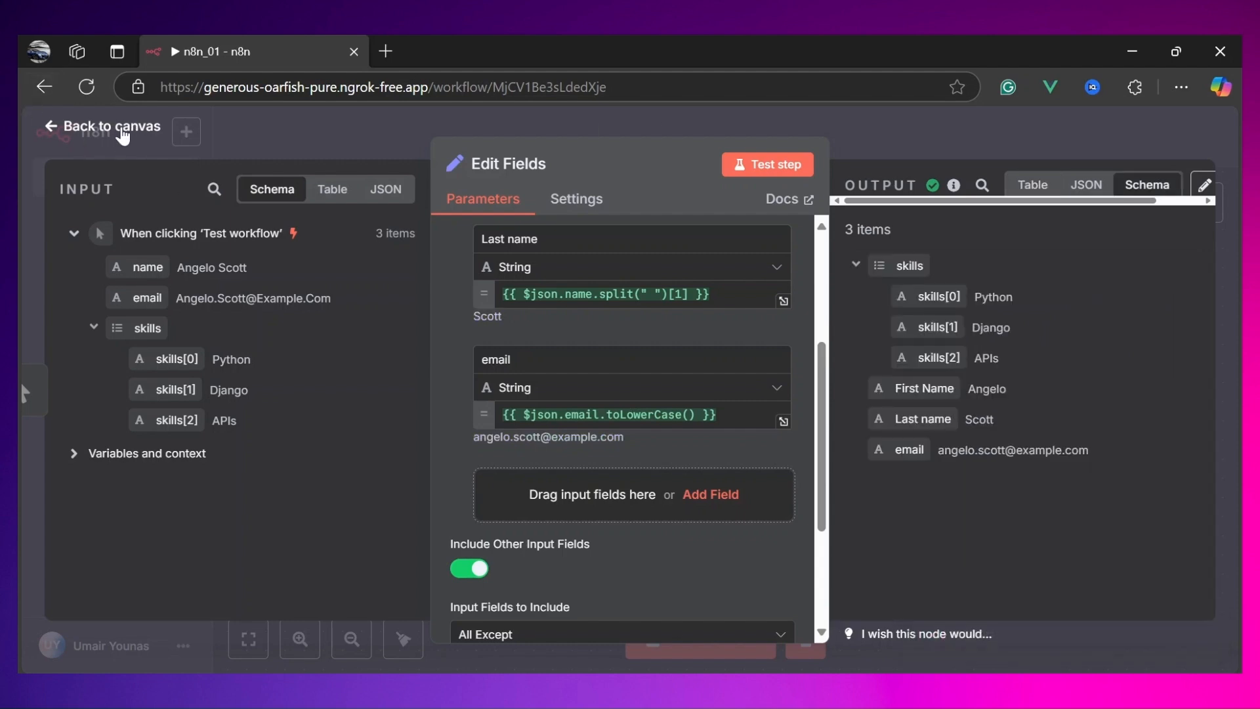
Step: Return to the canvas, add an If node after Edit Fields, and open it for configuration
{"action": "left_click", "coordinate": [123, 132]}
{"action": "mouse_move", "coordinate": [511, 364]}
{"action": "left_click", "coordinate": [410, 381]}
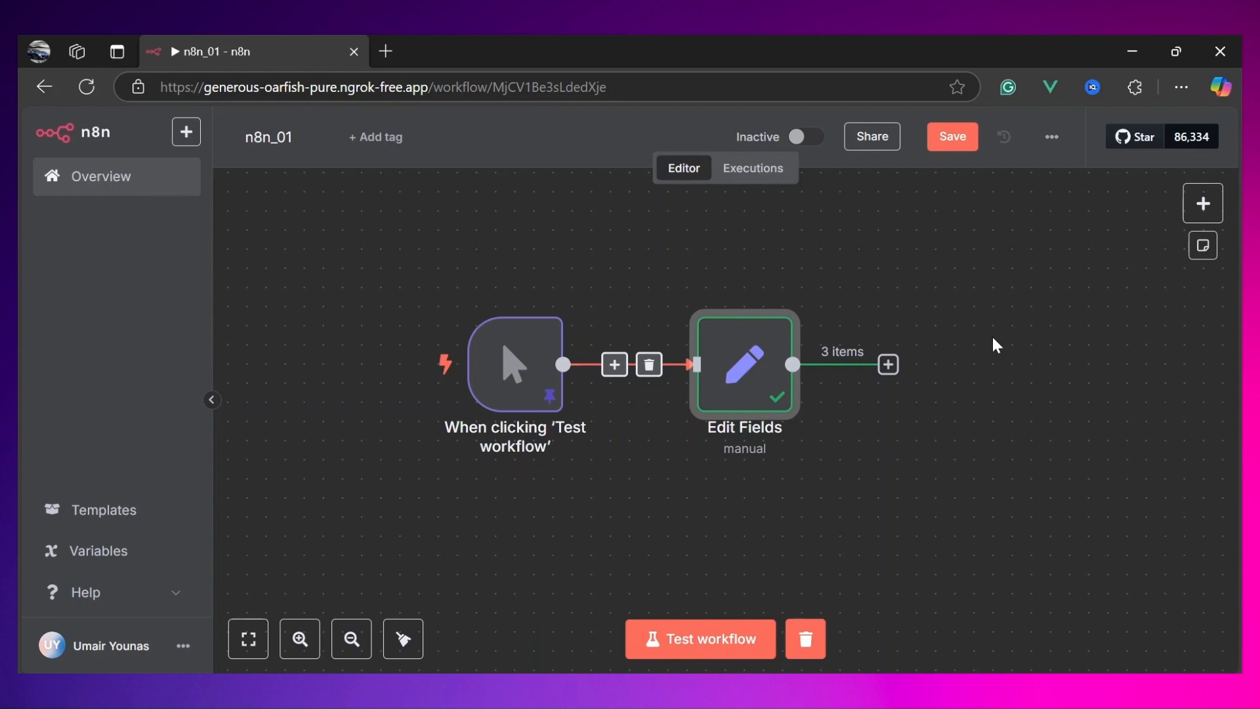
{"action": "left_click", "coordinate": [1204, 204]}
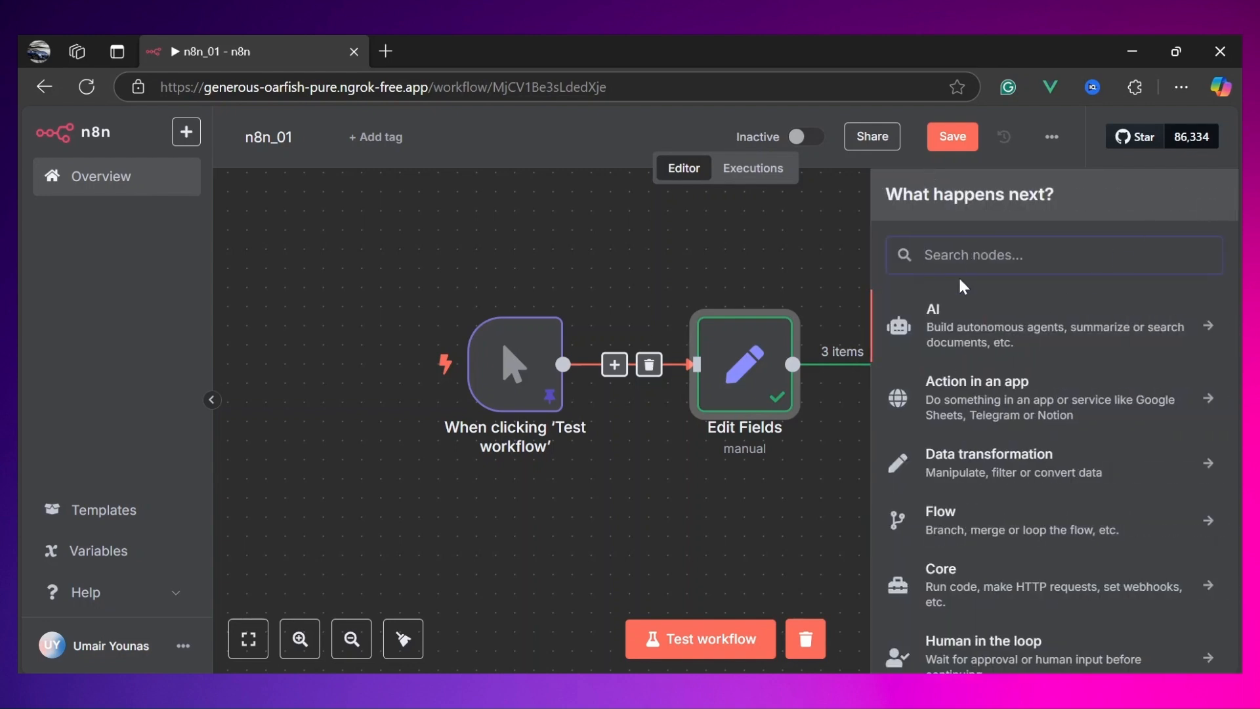
{"action": "type", "text": "if"}
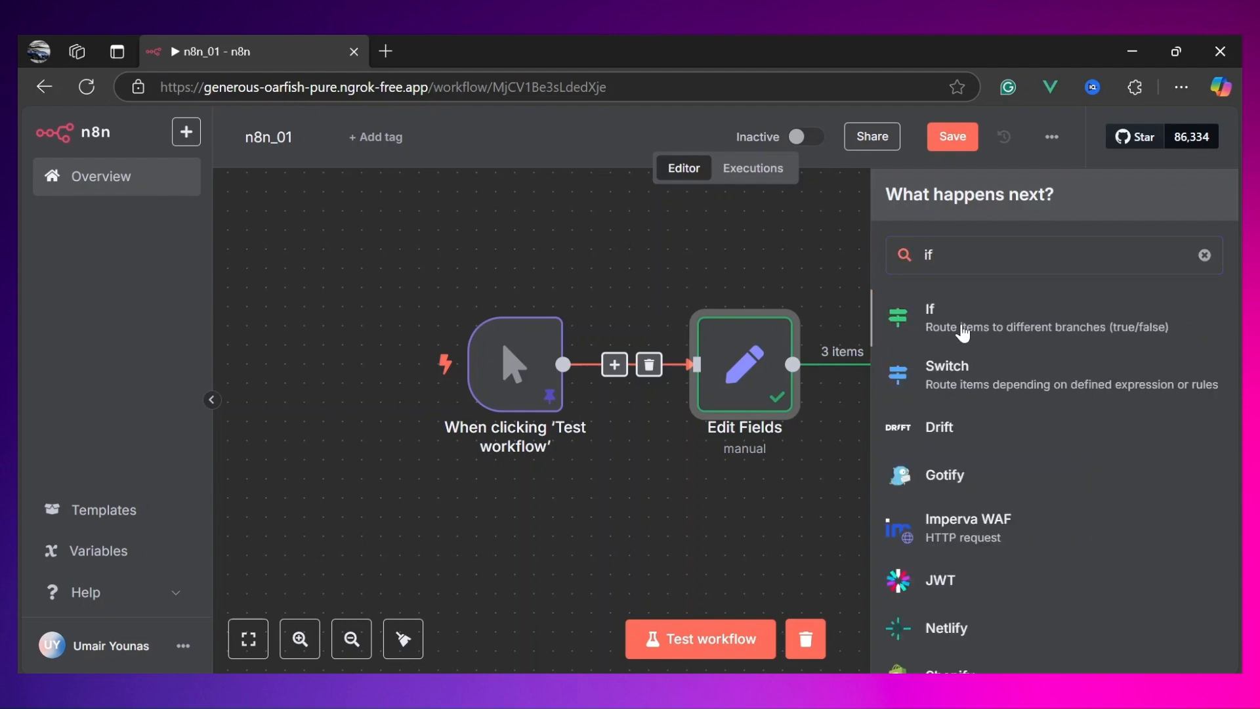
{"action": "left_click", "coordinate": [963, 328]}
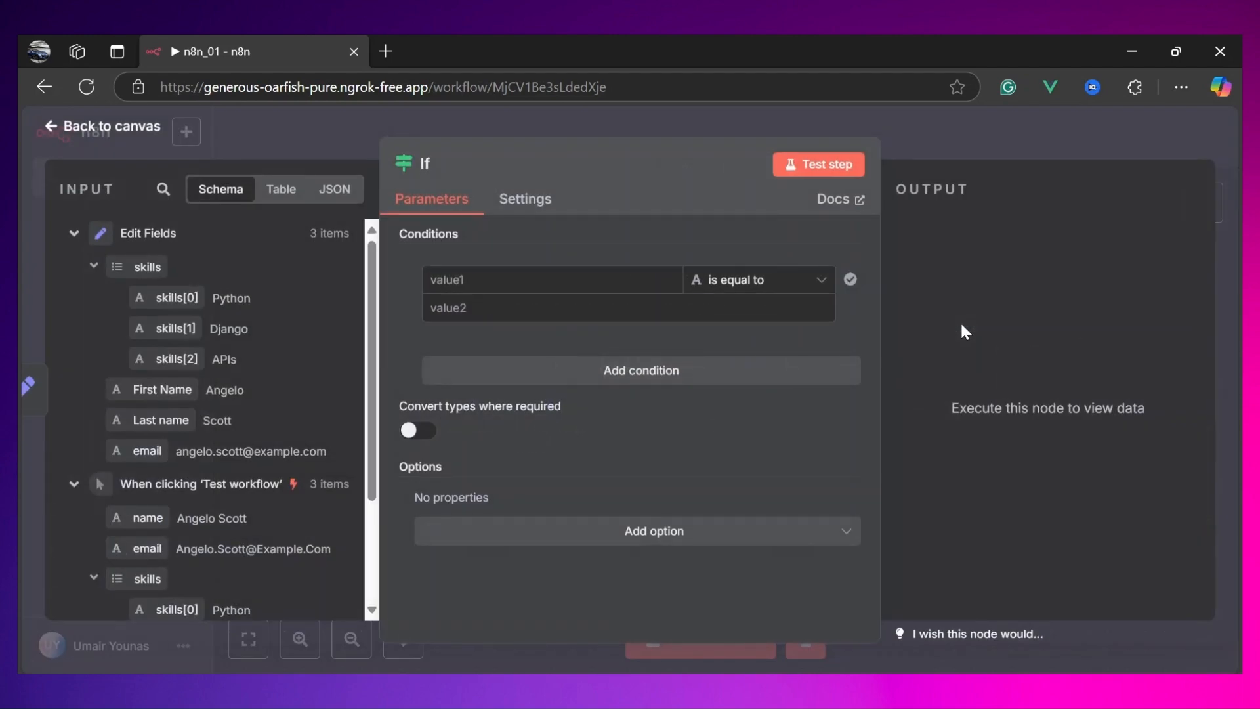
{"action": "left_click", "coordinate": [97, 128]}
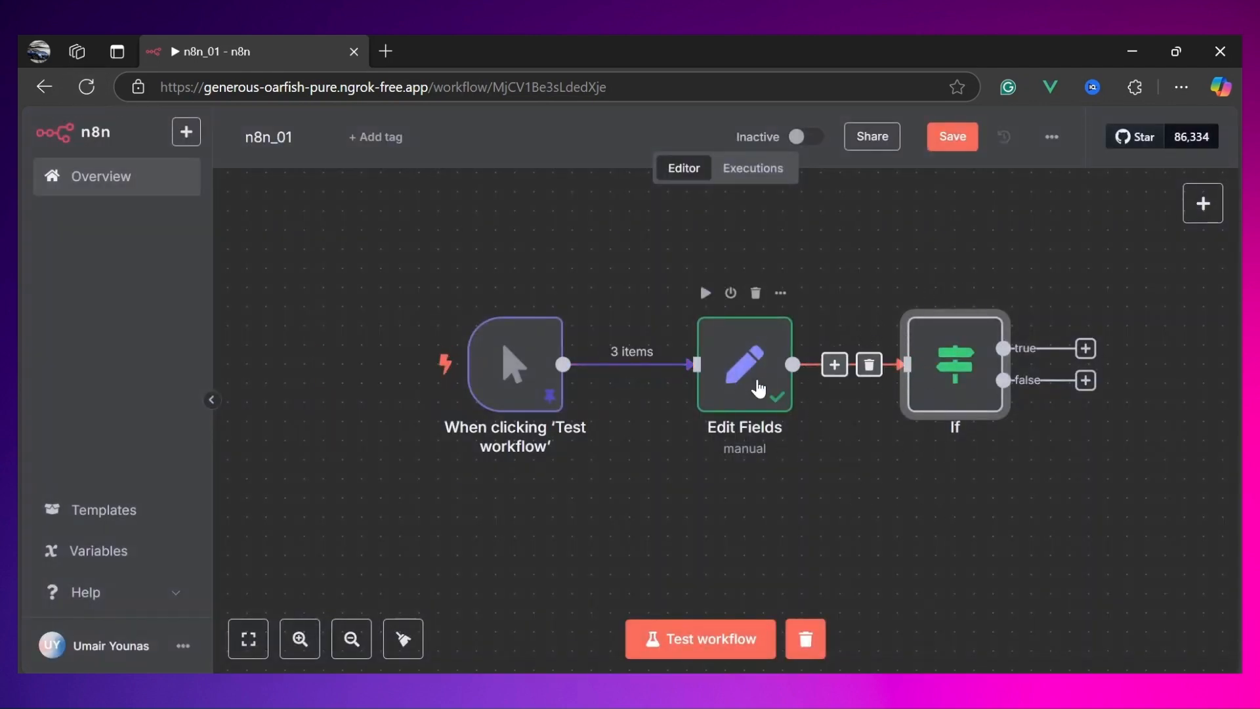
{"action": "double_click", "coordinate": [934, 368]}
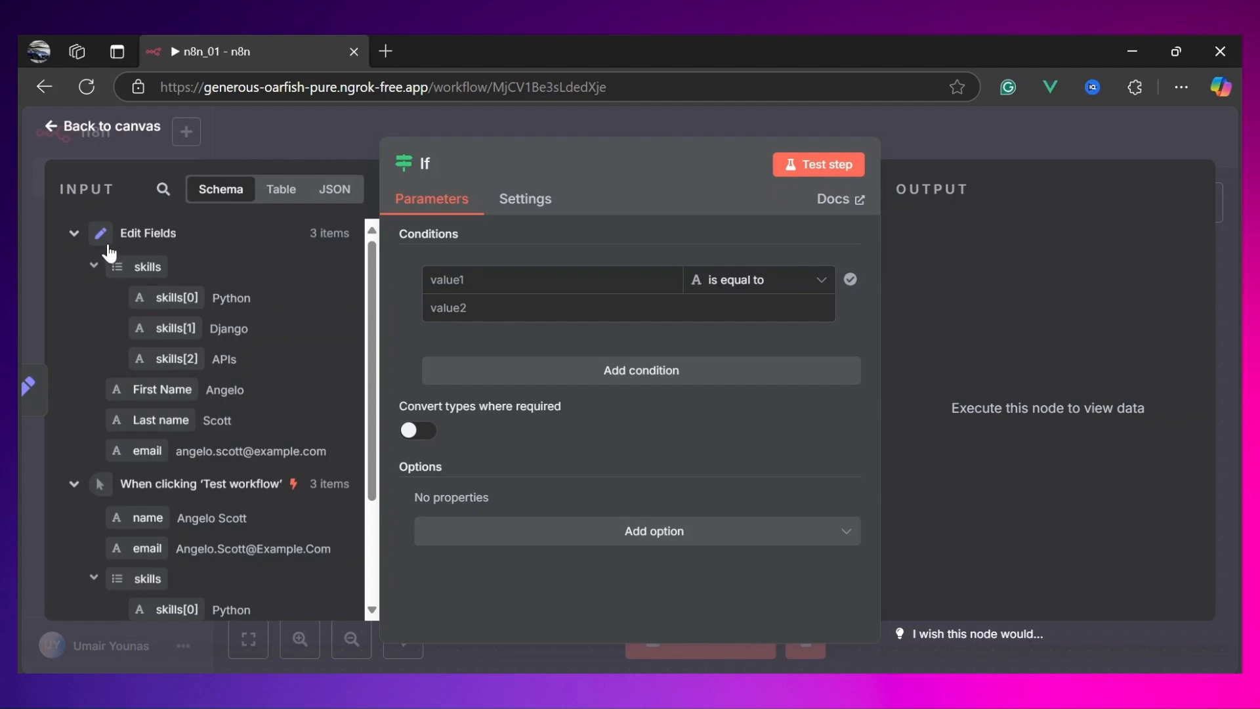
Step: Rename the manual trigger node to Trigger Node
{"action": "scroll", "coordinate": [137, 329], "scroll_direction": "down", "scroll_amount": 3}
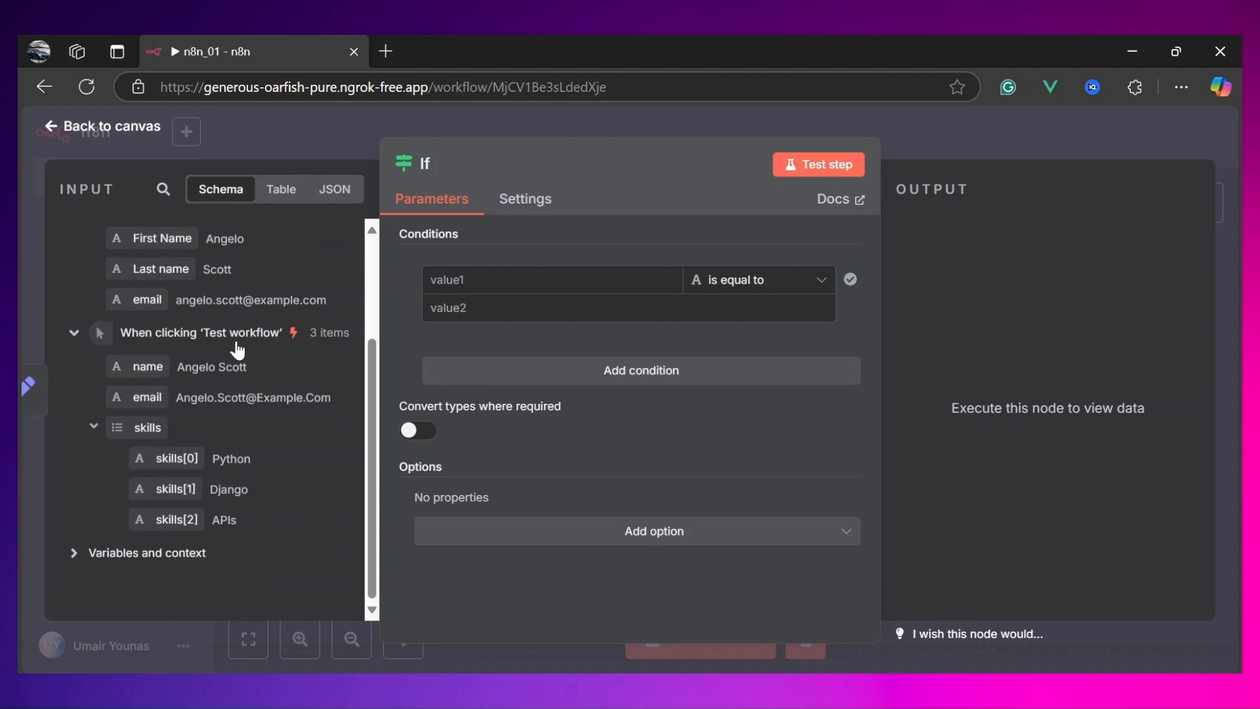
{"action": "scroll", "coordinate": [237, 391], "scroll_direction": "up", "scroll_amount": 3}
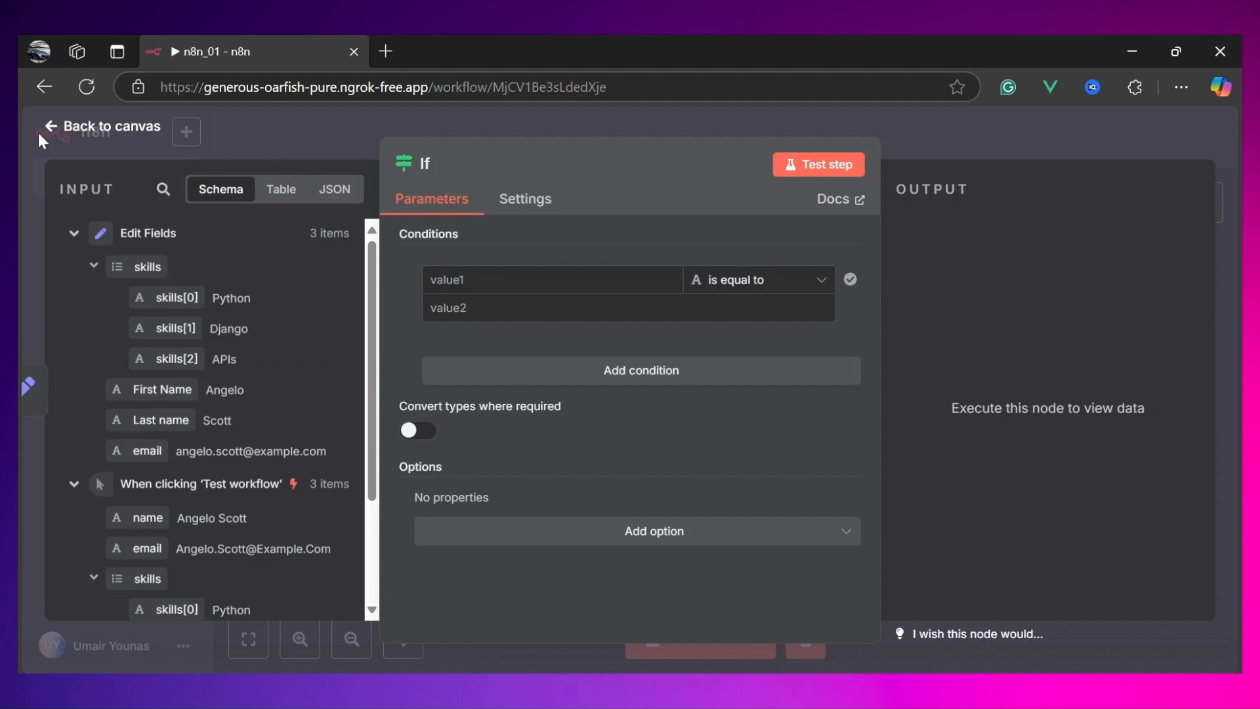
{"action": "left_click", "coordinate": [57, 127]}
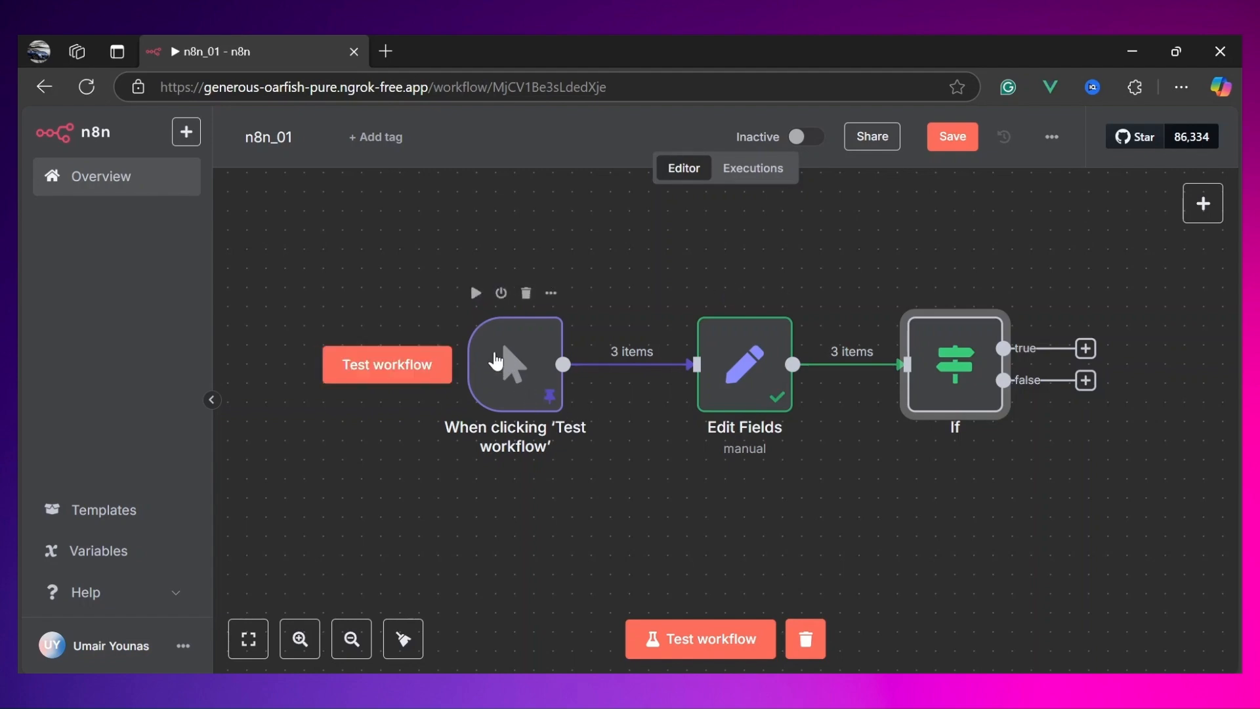
{"action": "left_click", "coordinate": [497, 361]}
{"action": "double_click", "coordinate": [497, 360]}
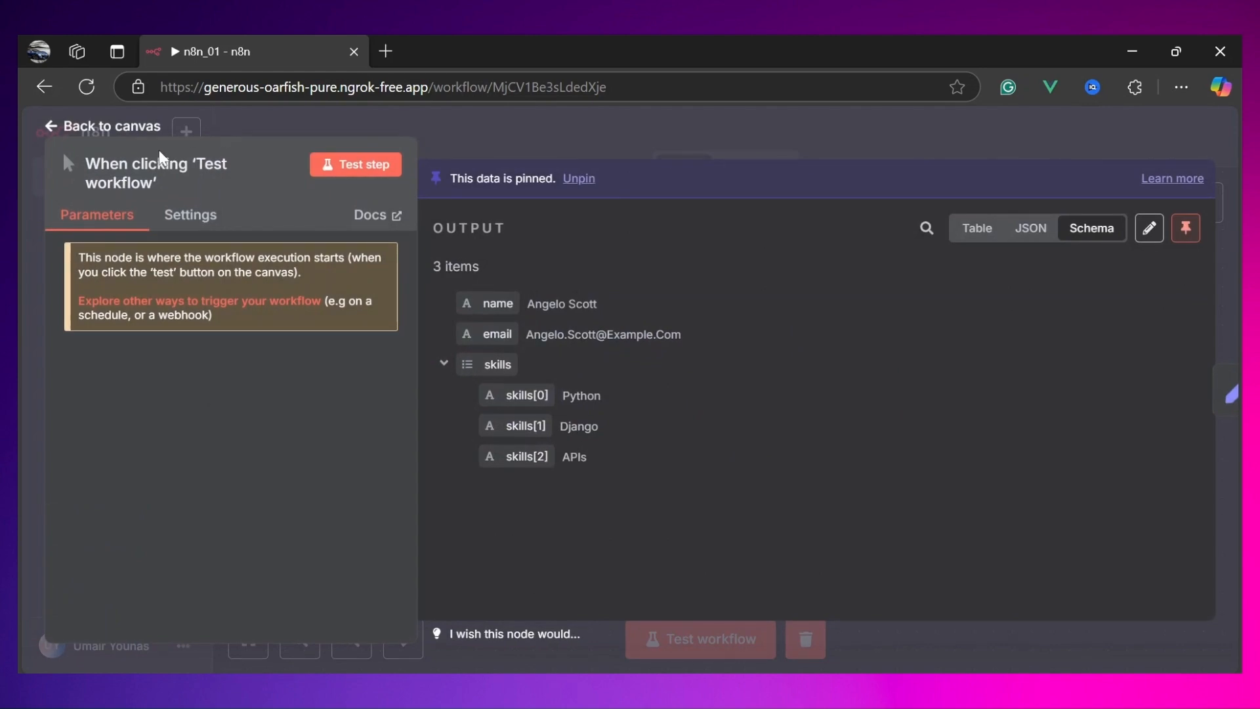
{"action": "left_click", "coordinate": [150, 169]}
{"action": "triple_click", "coordinate": [378, 164]}
{"action": "type", "text": "Tri"}
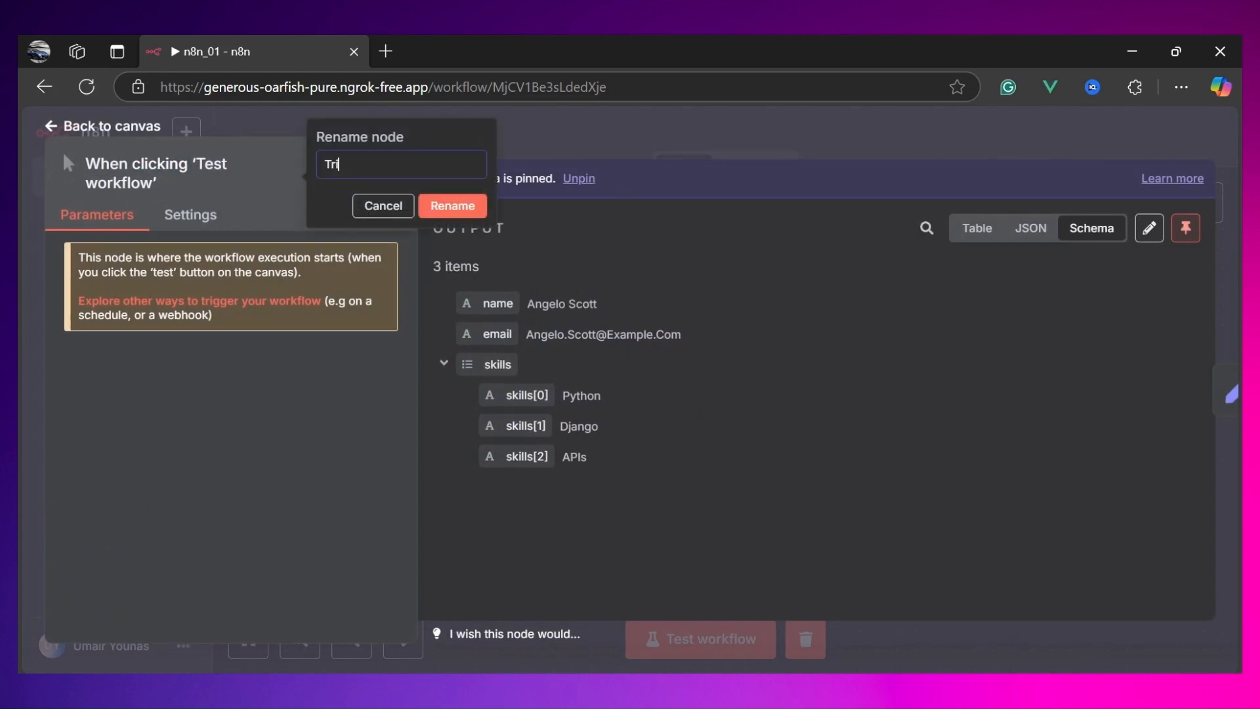
{"action": "type", "text": "gger Node"}
{"action": "key", "text": "Return"}
Step: Rename the Edit Fields node to Transformation Node
{"action": "left_click", "coordinate": [103, 124]}
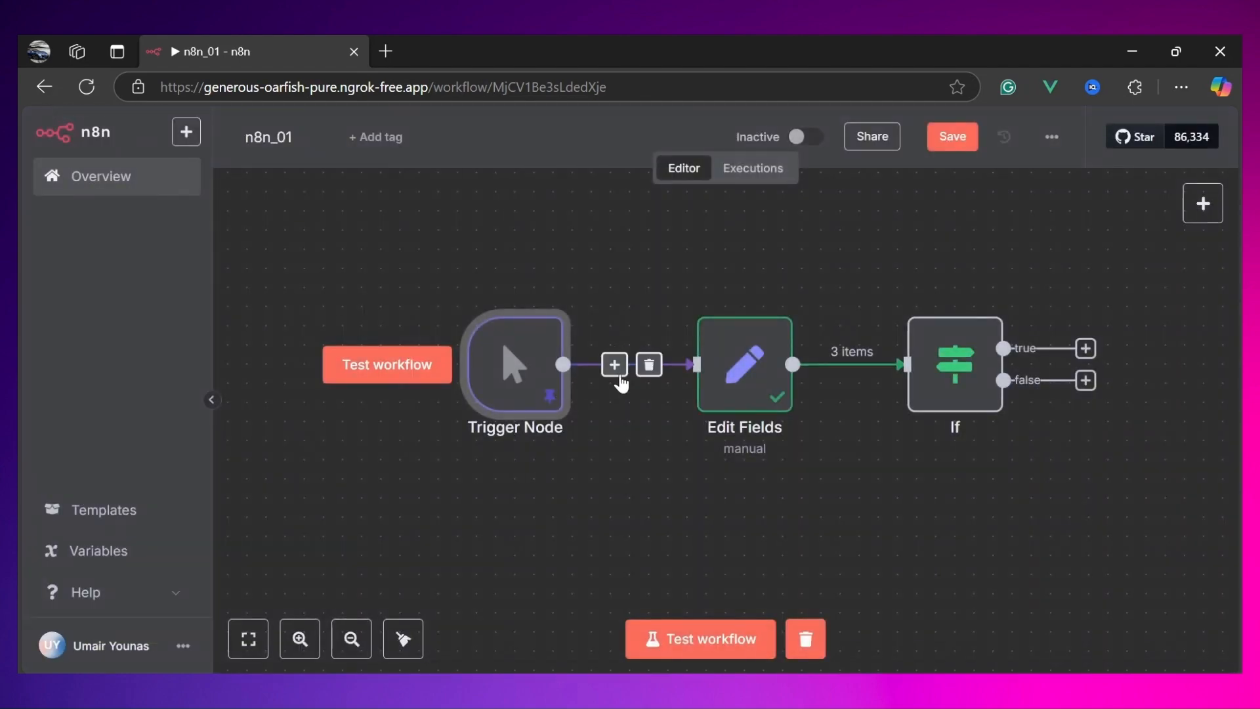
{"action": "double_click", "coordinate": [730, 373]}
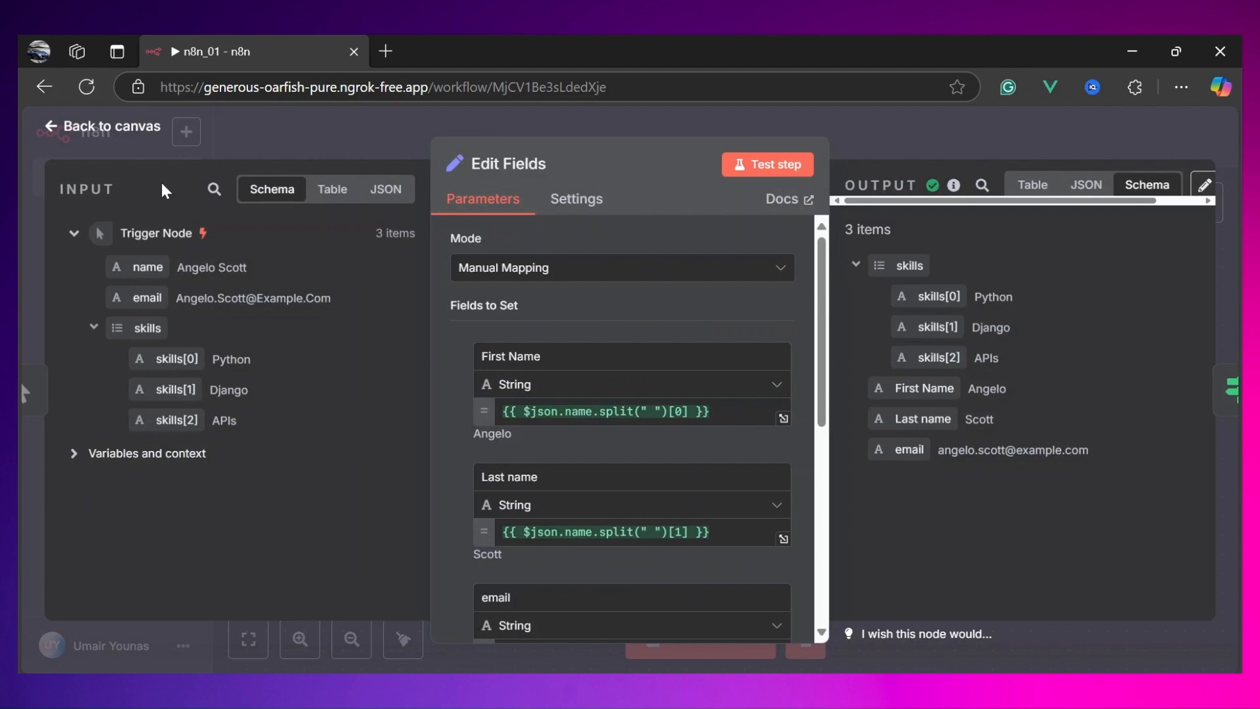
{"action": "left_click", "coordinate": [558, 163]}
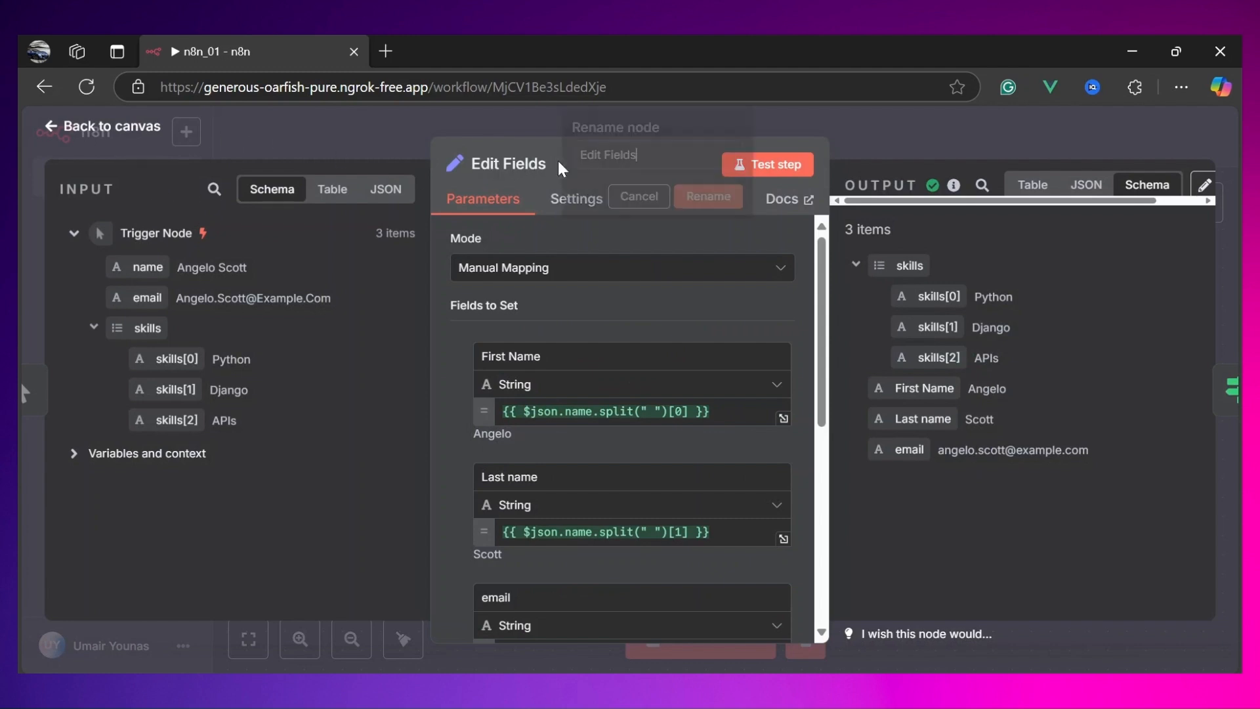
{"action": "key", "text": "ctrl+a"}
{"action": "type", "text": "Transformation Node"}
{"action": "left_click", "coordinate": [722, 197]}
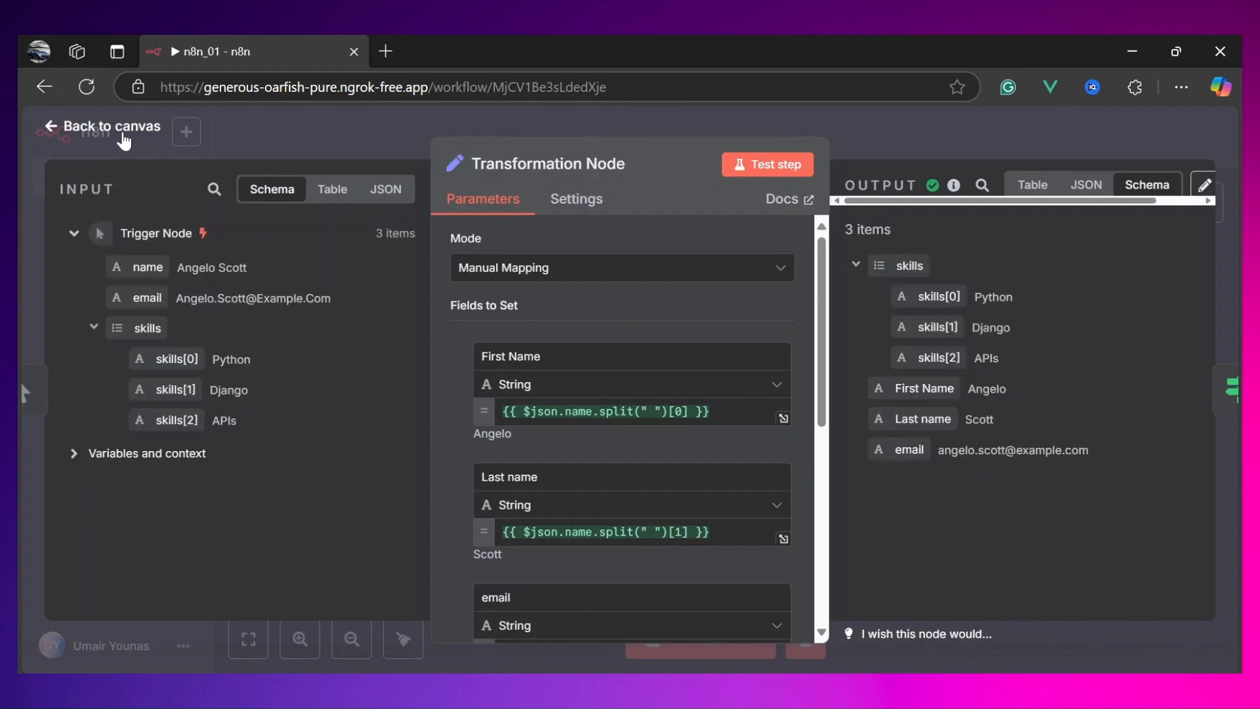
Step: Reopen the If node and drag the Transformation Node's skills array into the condition's first value
{"action": "left_click", "coordinate": [125, 138]}
{"action": "double_click", "coordinate": [971, 398]}
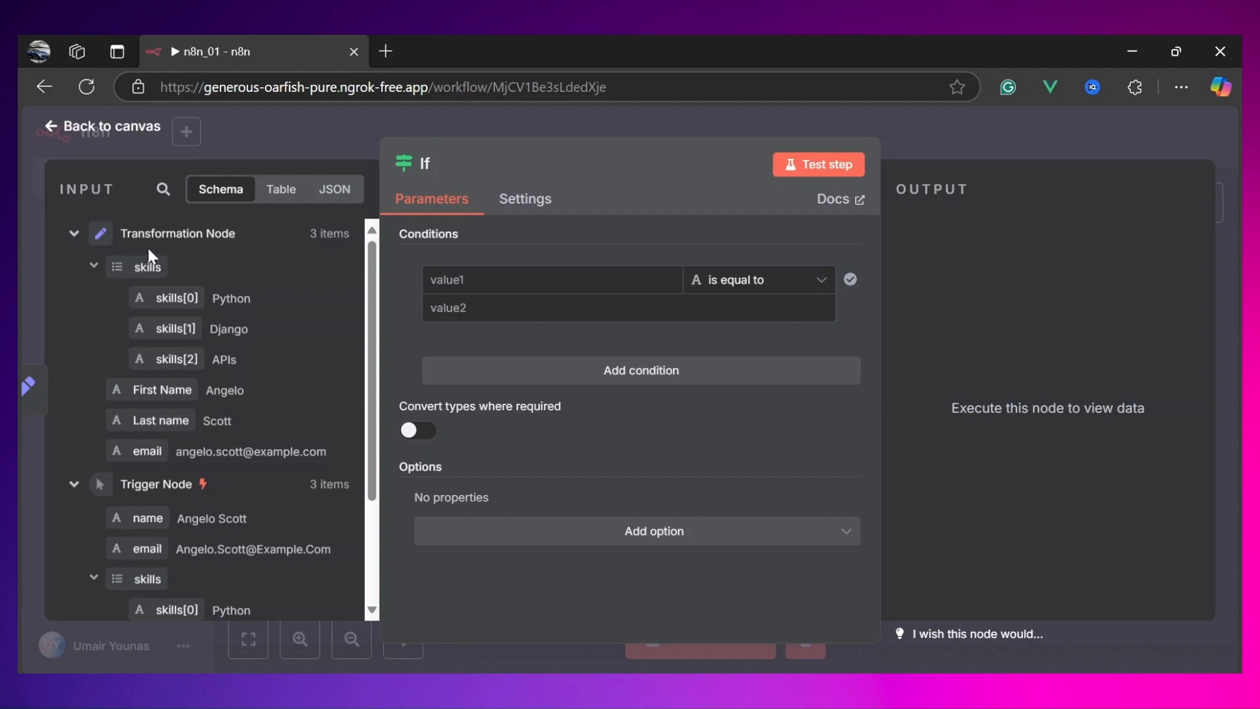
{"action": "scroll", "coordinate": [172, 456], "scroll_direction": "down", "scroll_amount": 3}
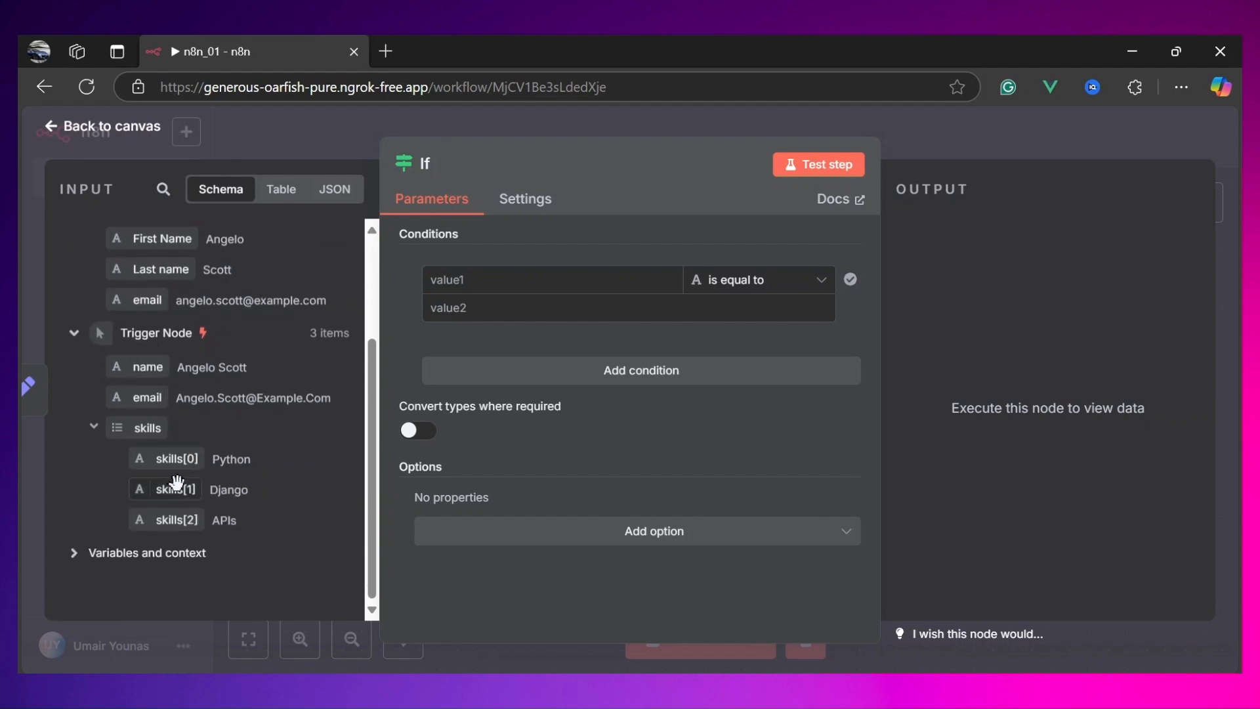
{"action": "scroll", "coordinate": [183, 512], "scroll_direction": "up", "scroll_amount": 1}
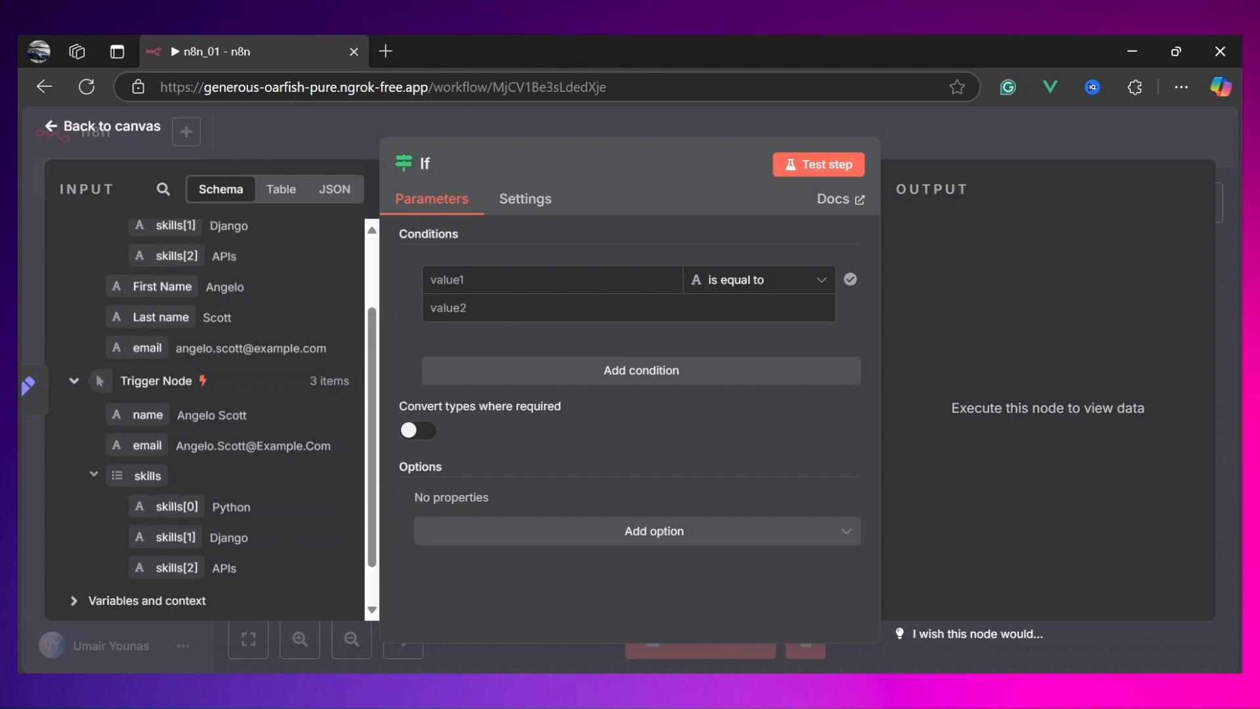
{"action": "scroll", "coordinate": [169, 397], "scroll_direction": "up", "scroll_amount": 2}
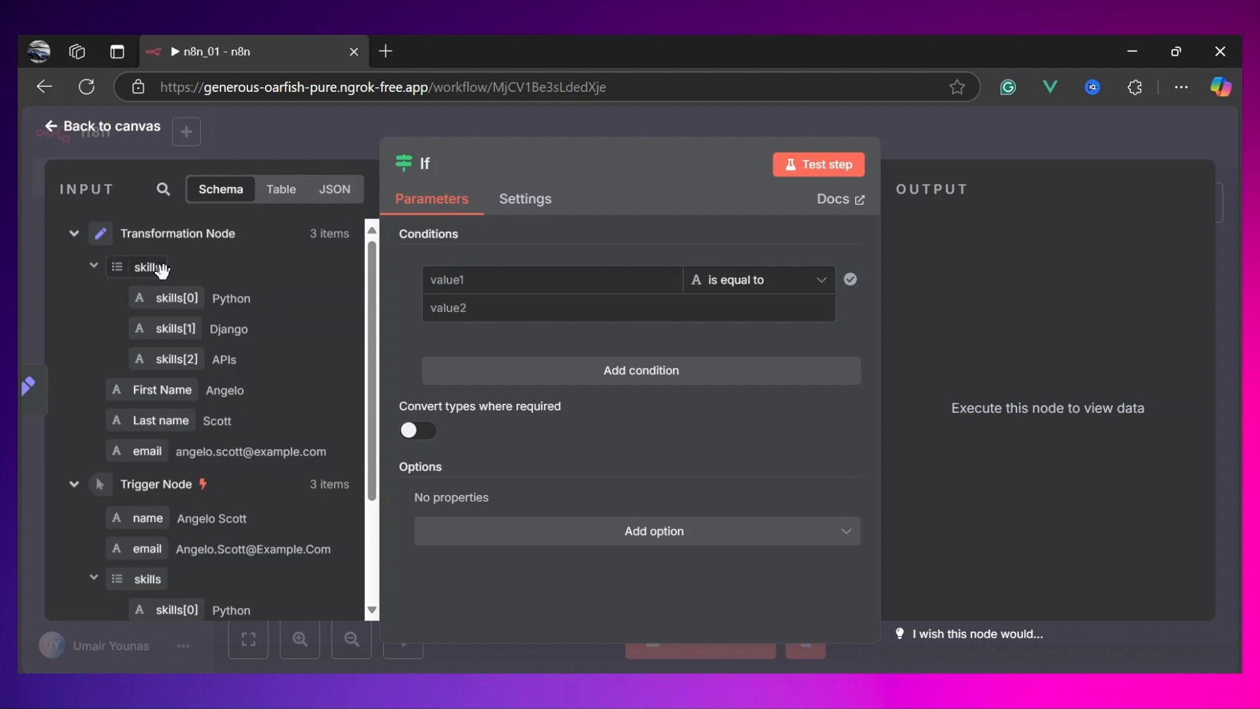
{"action": "left_click_drag", "start_coordinate": [256, 299], "coordinate": [221, 299]}
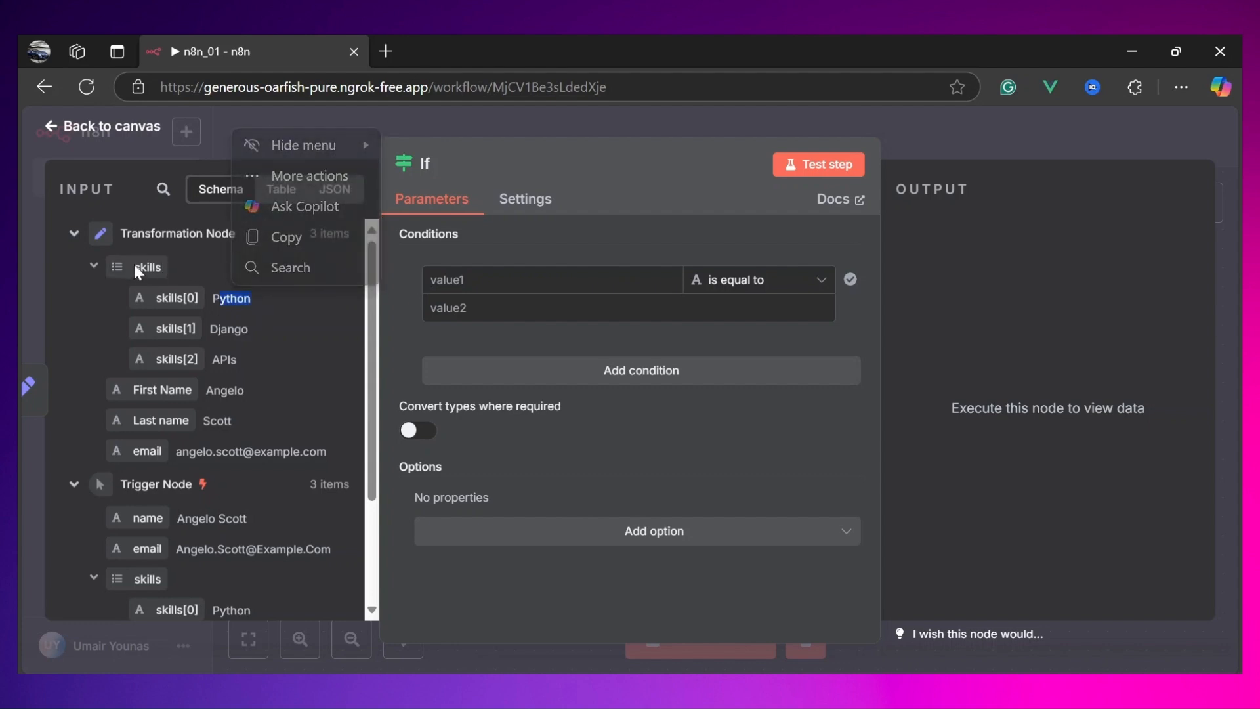
{"action": "left_click", "coordinate": [189, 249]}
{"action": "left_click", "coordinate": [172, 237]}
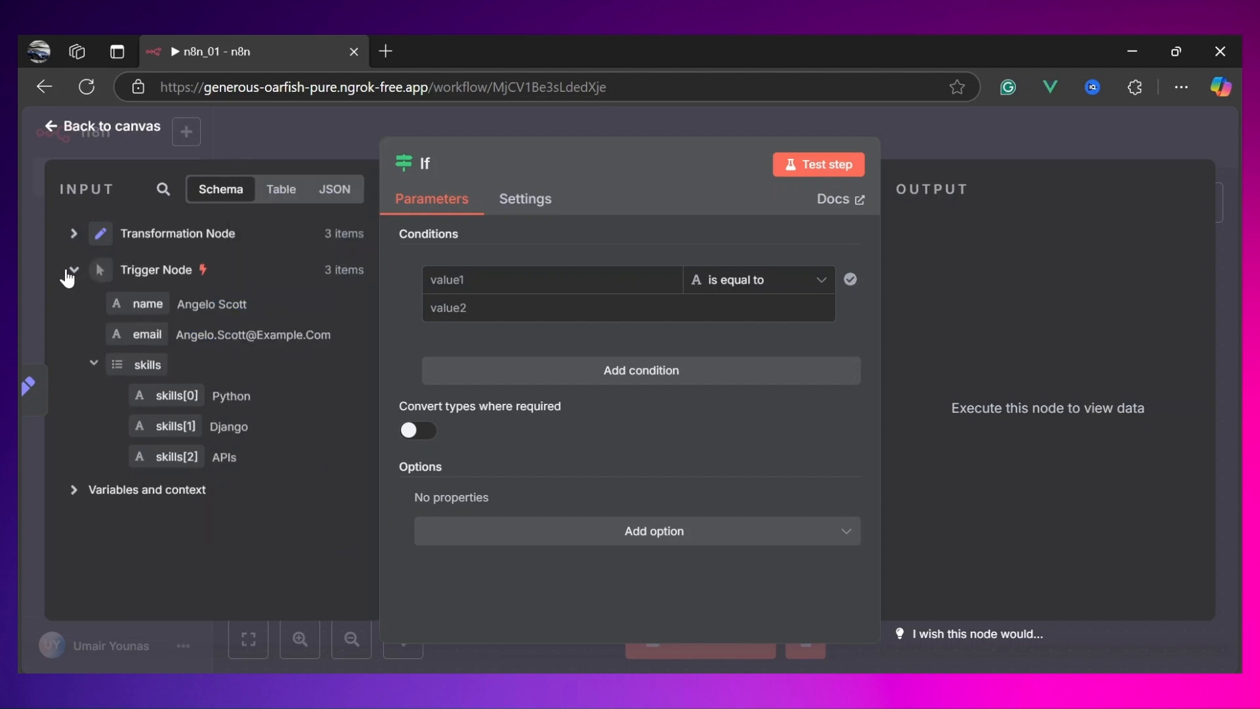
{"action": "left_click", "coordinate": [73, 233]}
{"action": "left_click_drag", "start_coordinate": [143, 267], "coordinate": [494, 281]}
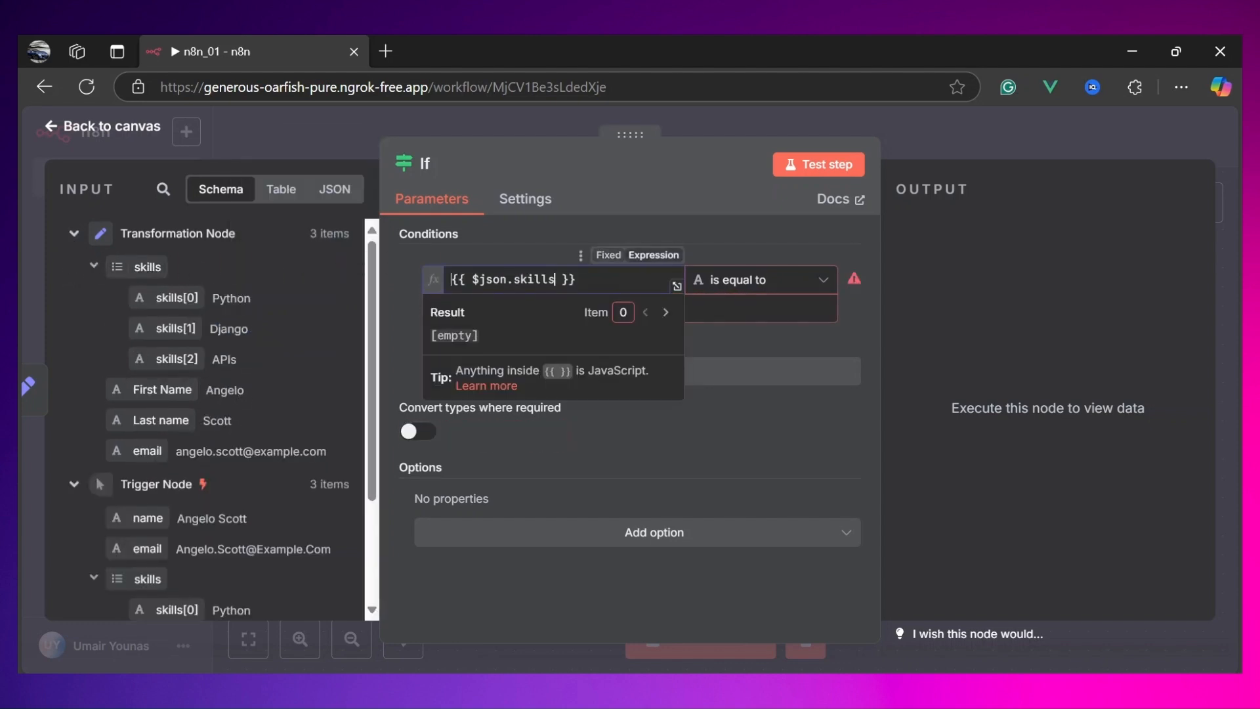
Step: Set the condition operator to Array contains and compare it against Python
{"action": "left_click", "coordinate": [746, 283]}
{"action": "mouse_move", "coordinate": [797, 466]}
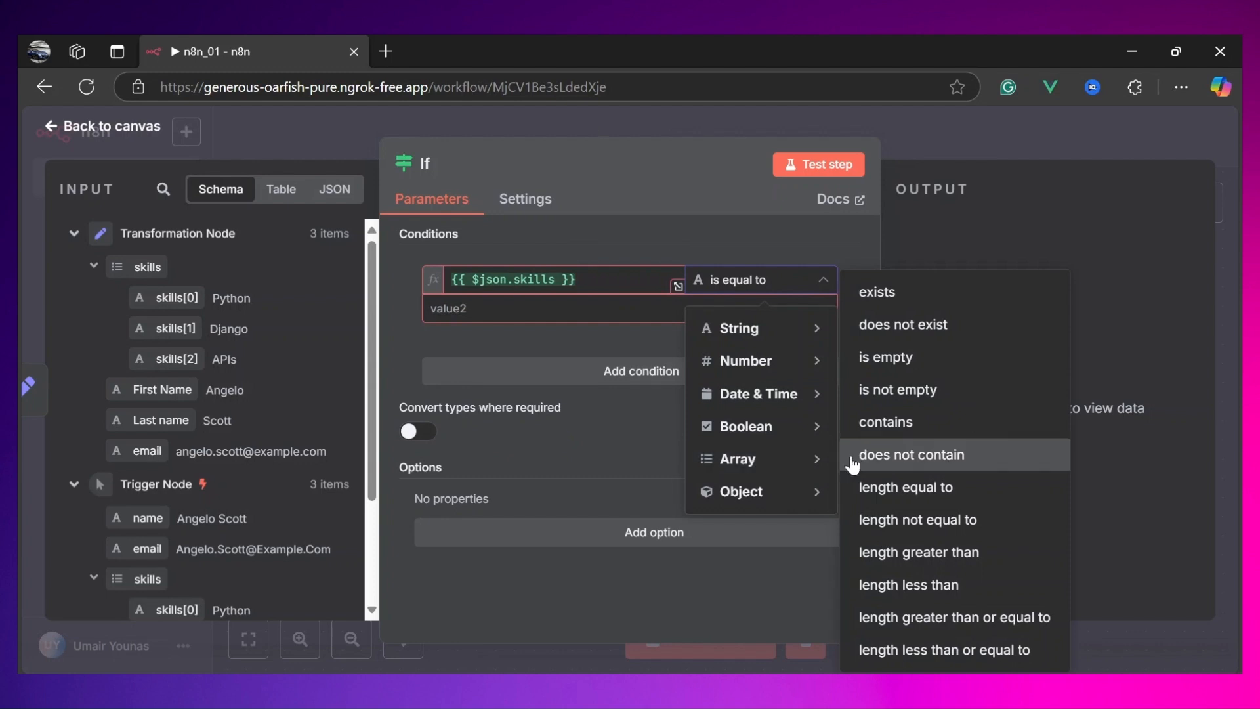
{"action": "left_click", "coordinate": [893, 427]}
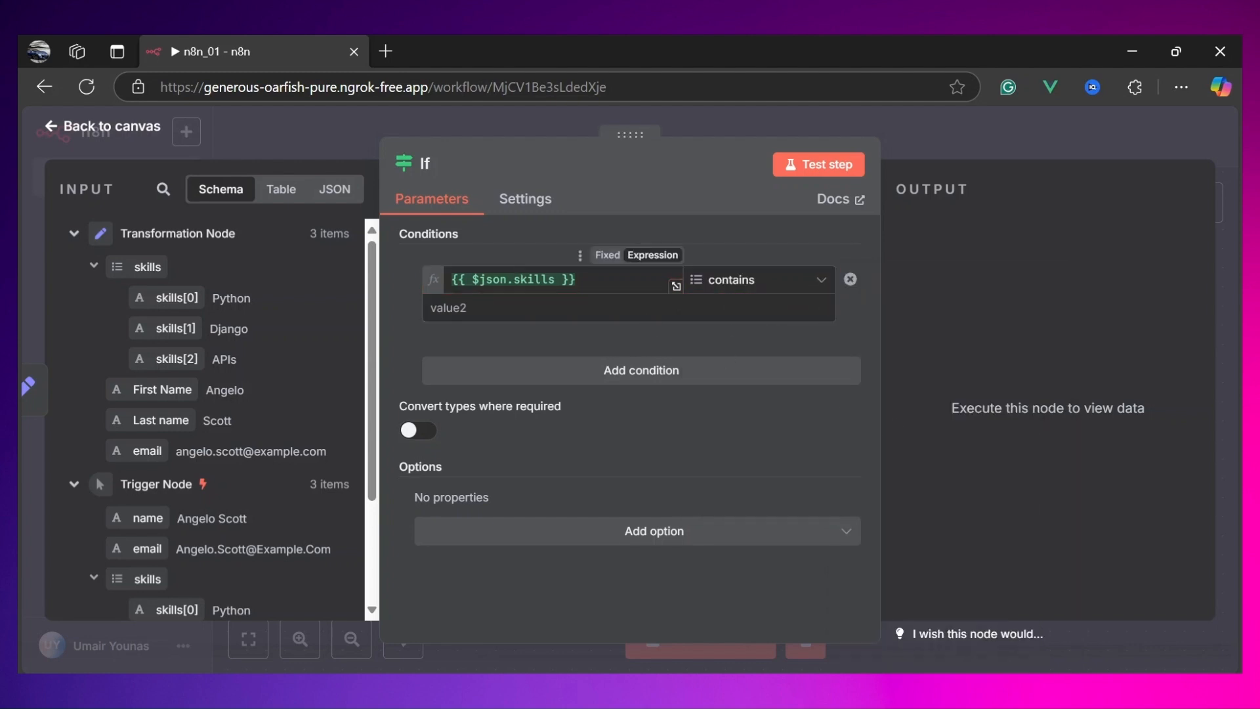
{"action": "left_click", "coordinate": [656, 308]}
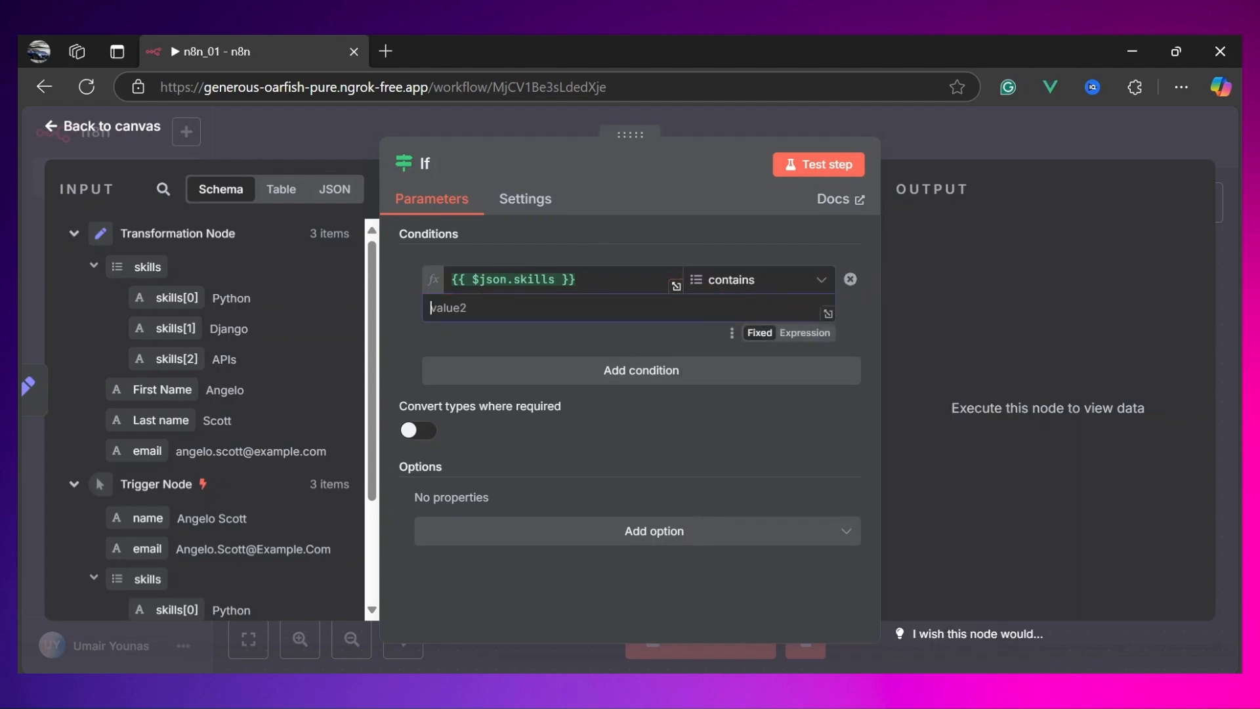
{"action": "type", "text": "Python"}
{"action": "left_click", "coordinate": [404, 328]}
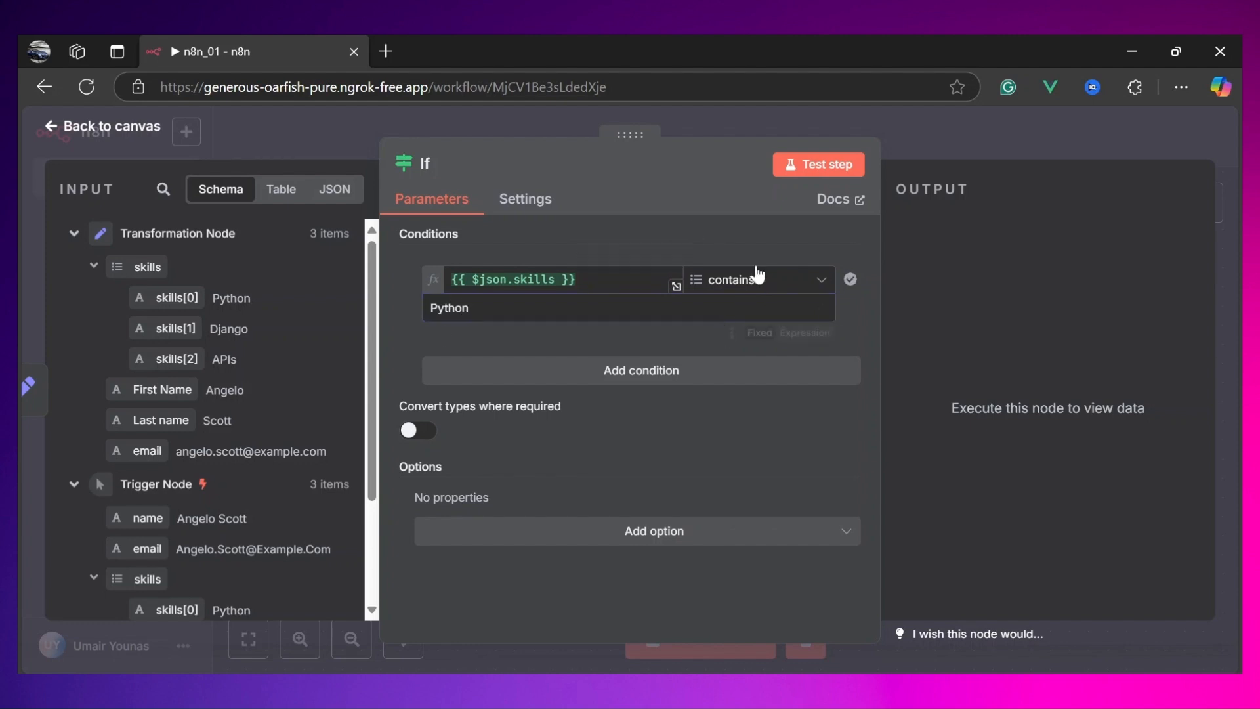
Step: Test the If step and compare its true and false branch outputs with the input table
{"action": "left_click", "coordinate": [813, 172]}
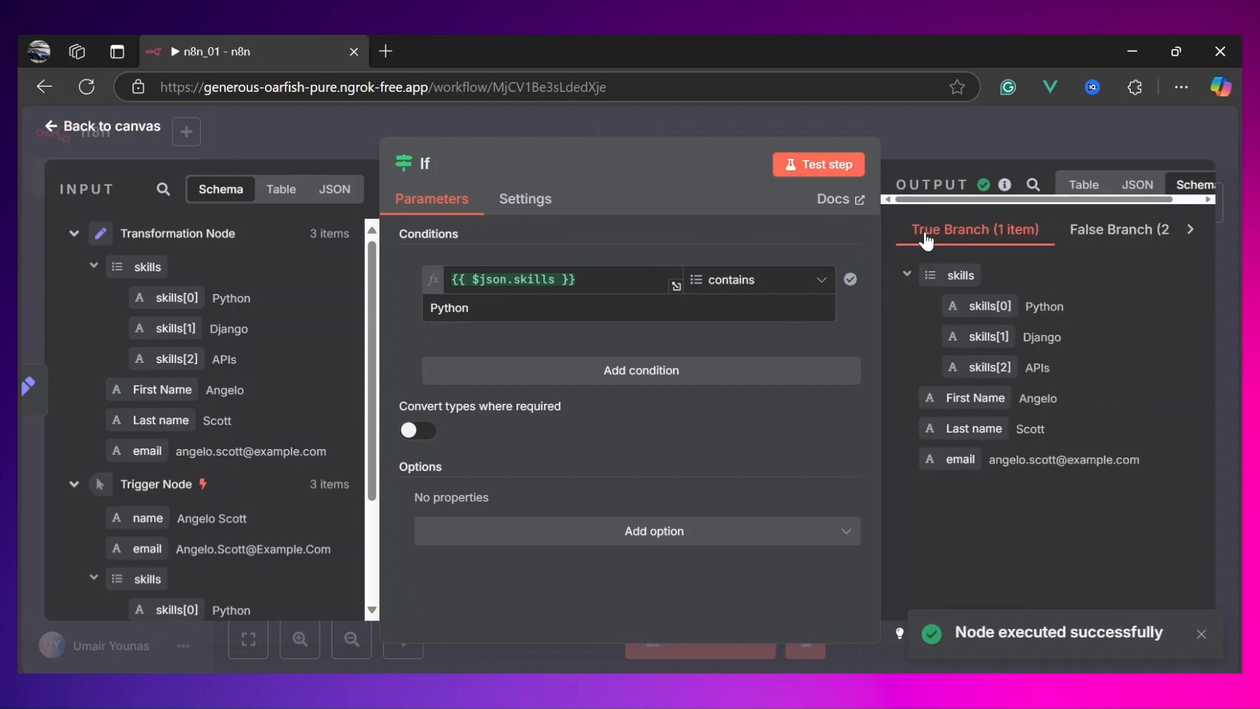
{"action": "left_click", "coordinate": [1100, 242]}
{"action": "left_click", "coordinate": [993, 243]}
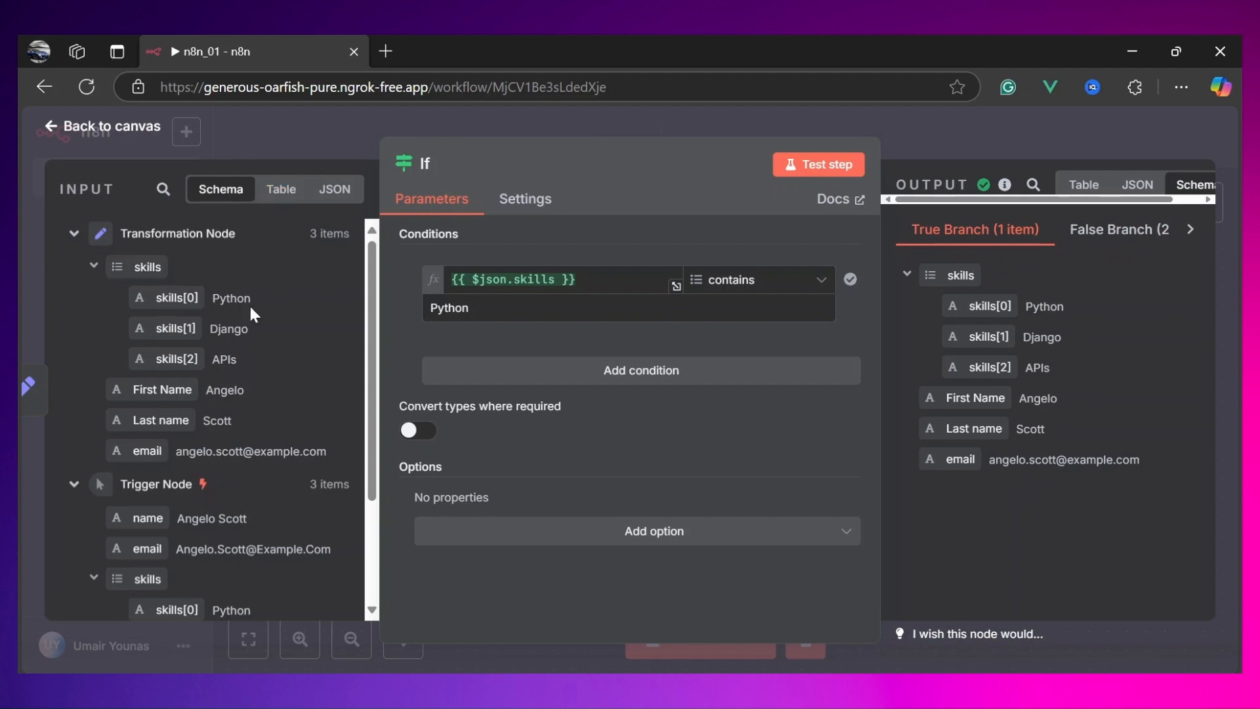
{"action": "left_click", "coordinate": [289, 193]}
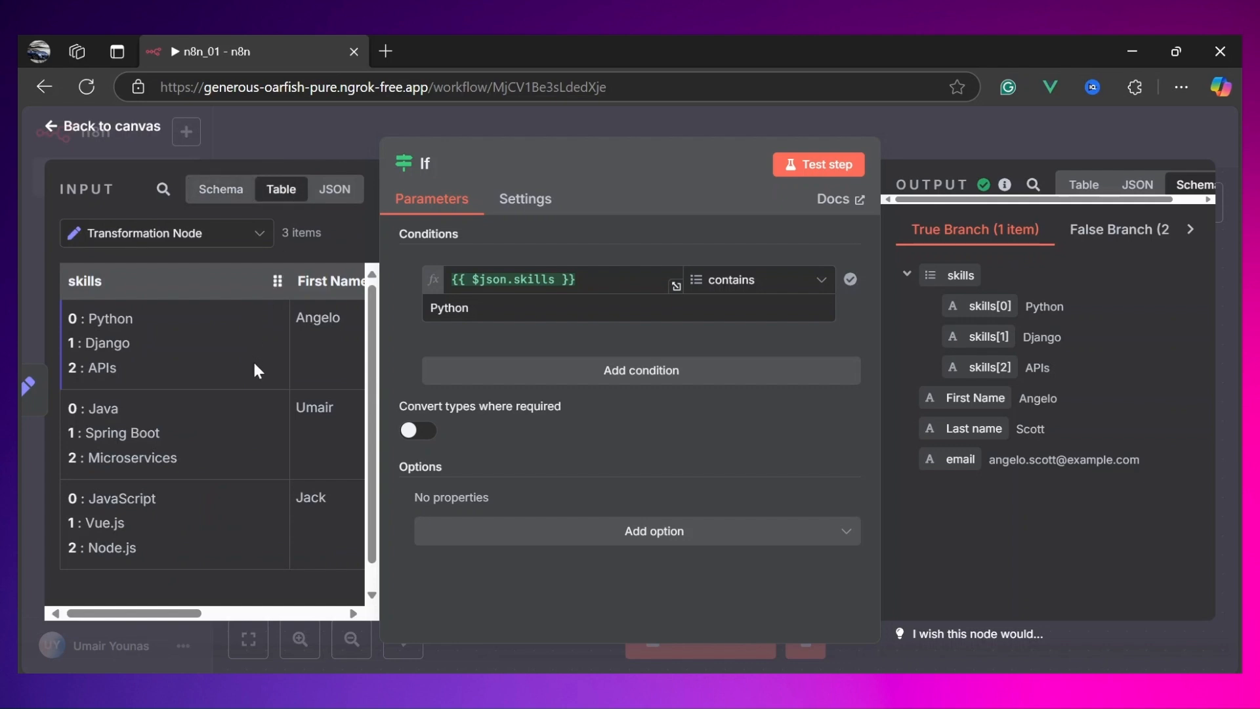
{"action": "scroll", "coordinate": [207, 327], "scroll_direction": "right", "scroll_amount": 5}
{"action": "scroll", "coordinate": [208, 326], "scroll_direction": "left", "scroll_amount": 5}
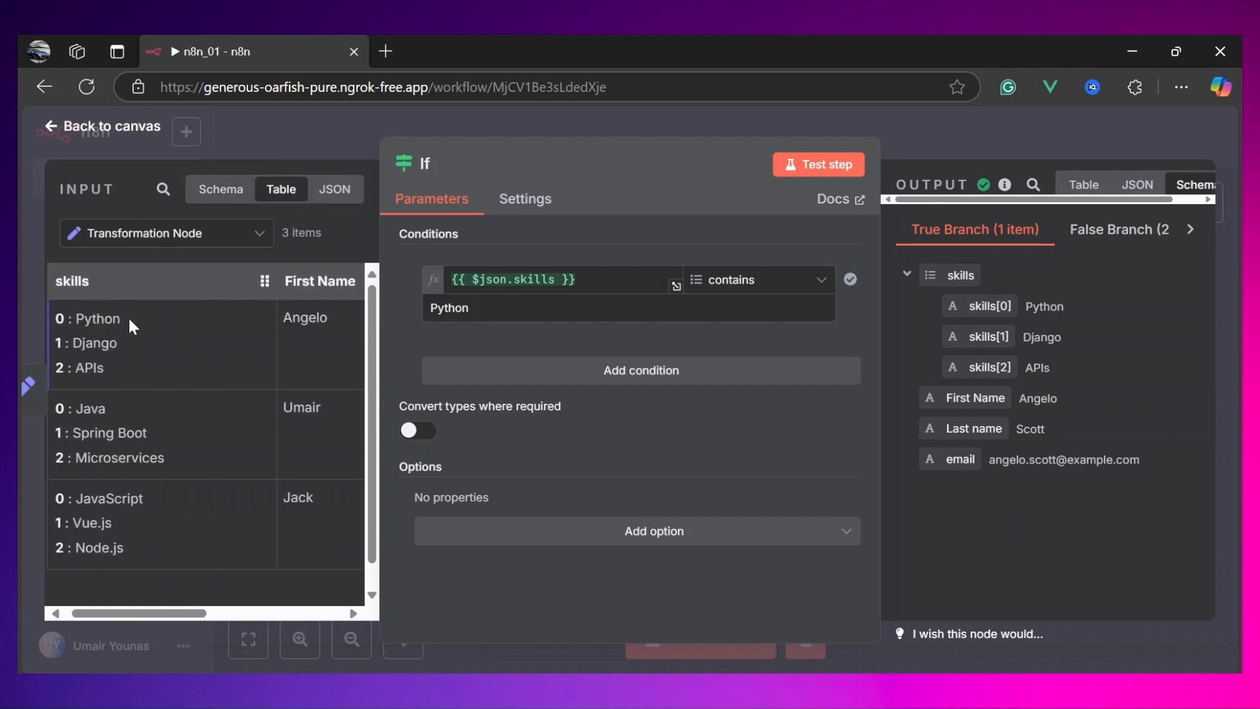
{"action": "left_click_drag", "start_coordinate": [124, 317], "coordinate": [75, 317]}
{"action": "scroll", "coordinate": [171, 393], "scroll_direction": "down", "scroll_amount": 1}
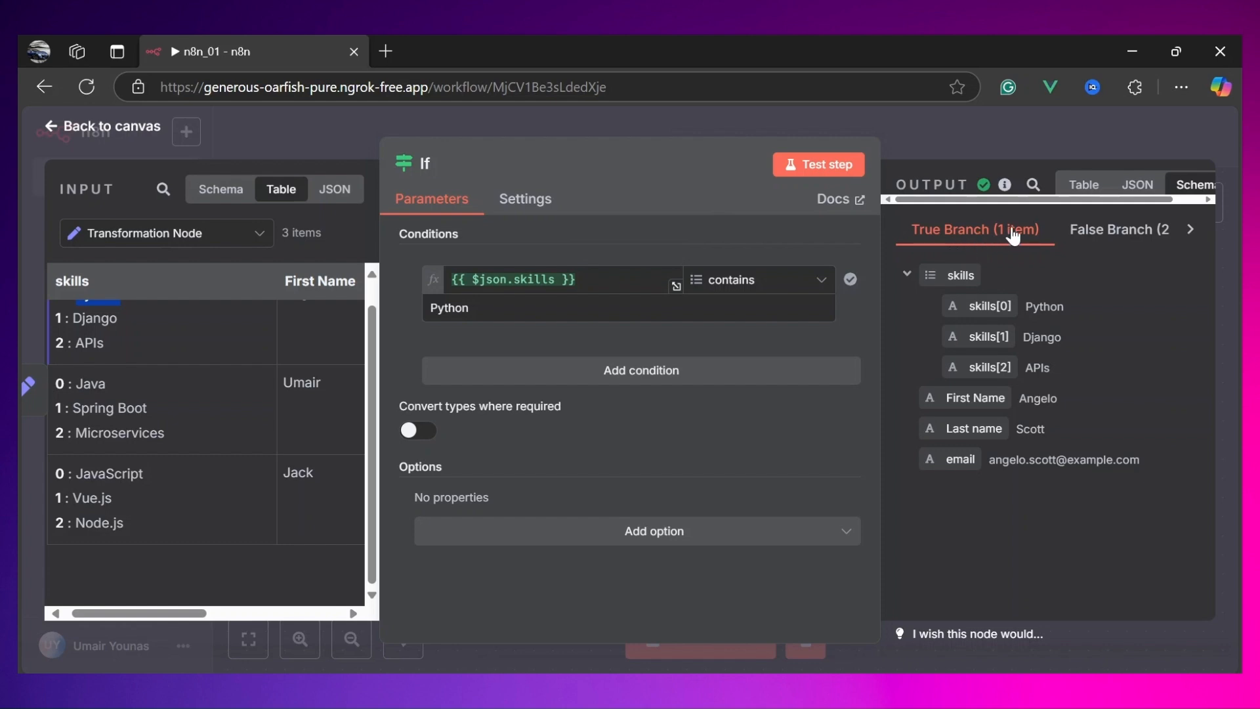
{"action": "left_click", "coordinate": [1124, 232]}
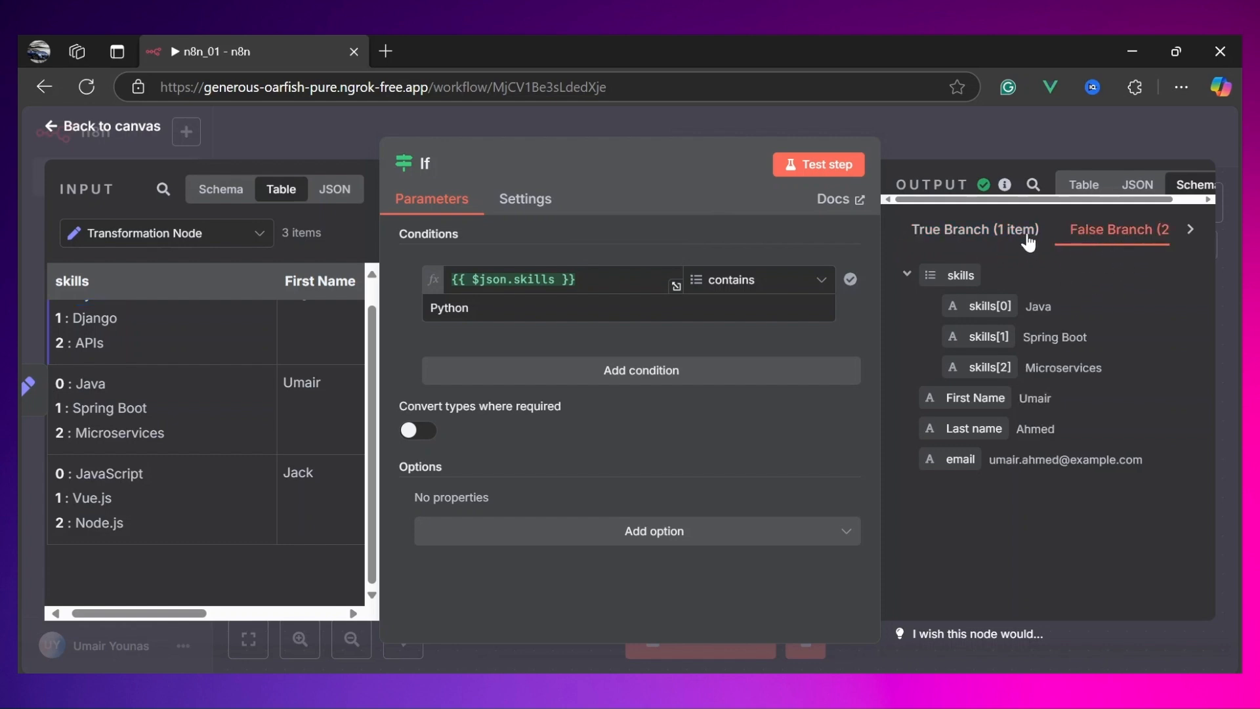
Step: Add an Edit Fields (Set) node to the If node's true branch
{"action": "left_click", "coordinate": [990, 235]}
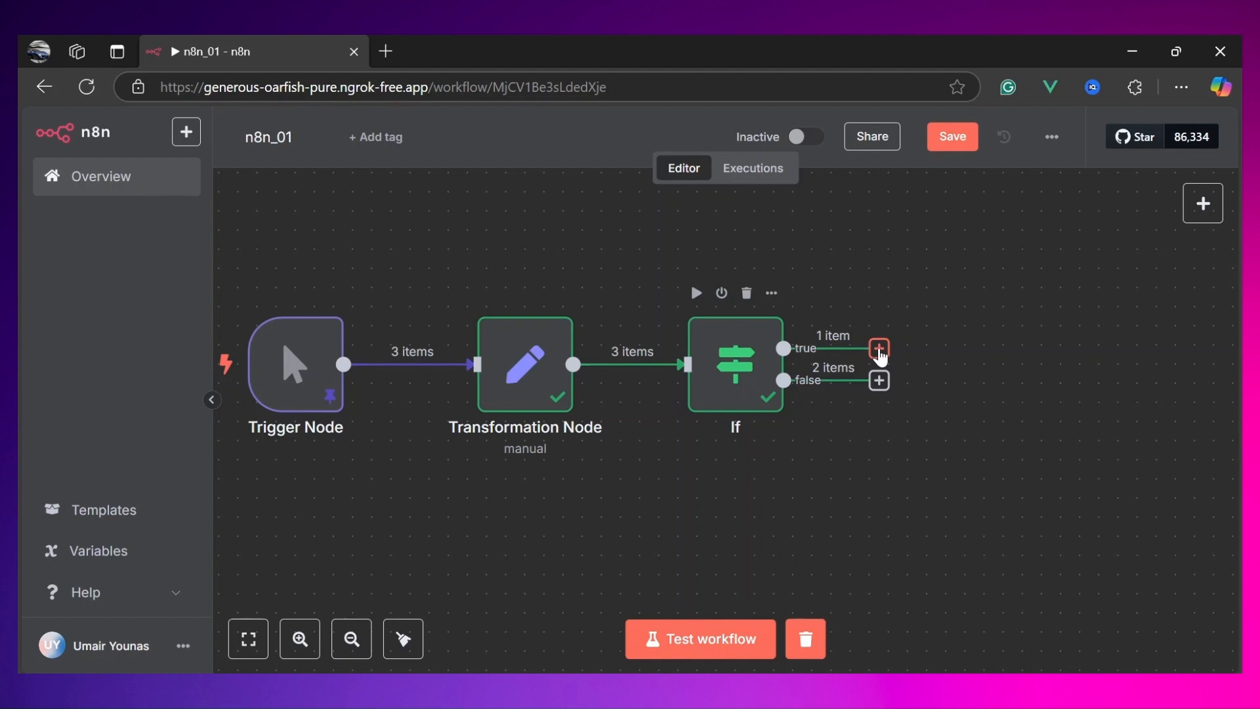
{"action": "left_click", "coordinate": [880, 349]}
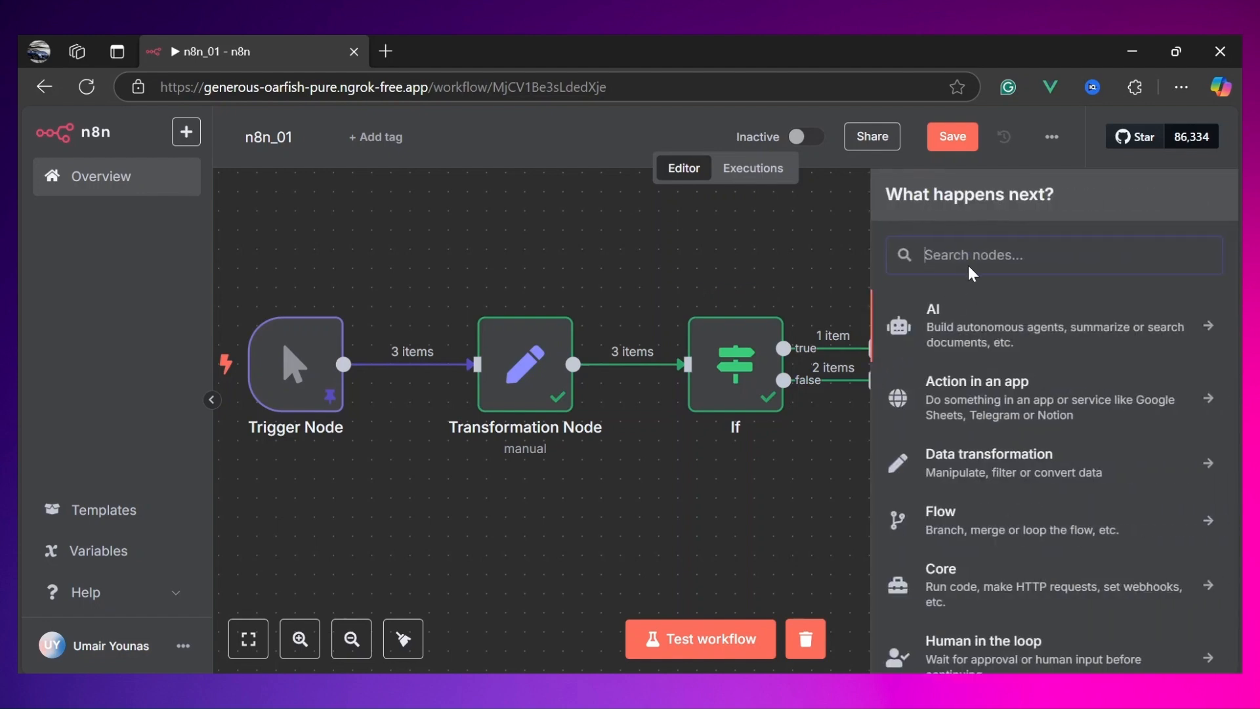
{"action": "type", "text": "set"}
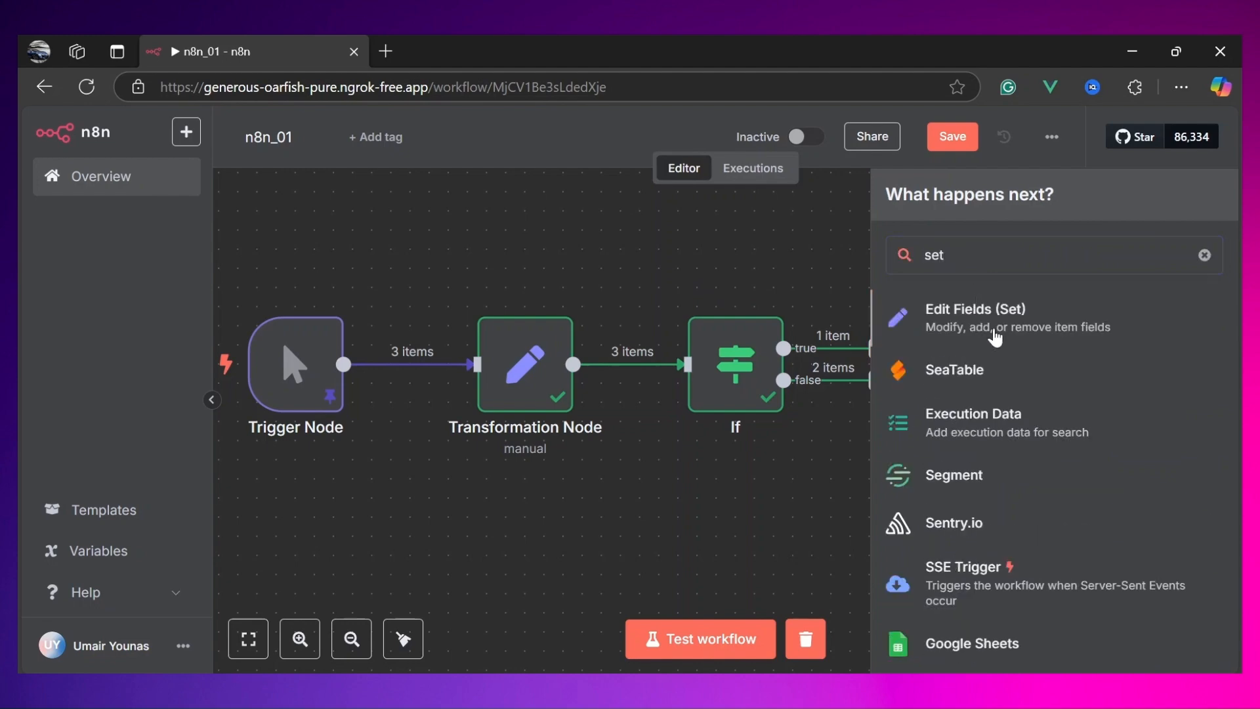
{"action": "left_click", "coordinate": [996, 328]}
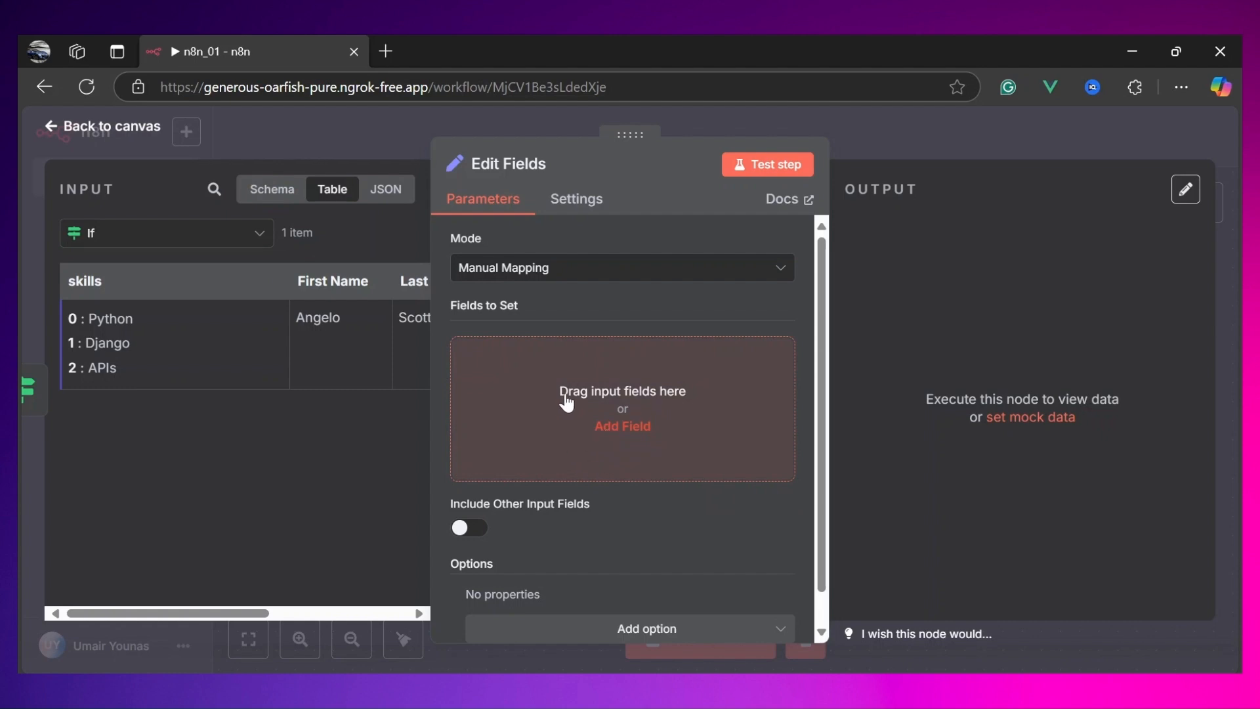
Step: Add a field to set and name it Python_People
{"action": "left_click", "coordinate": [606, 430]}
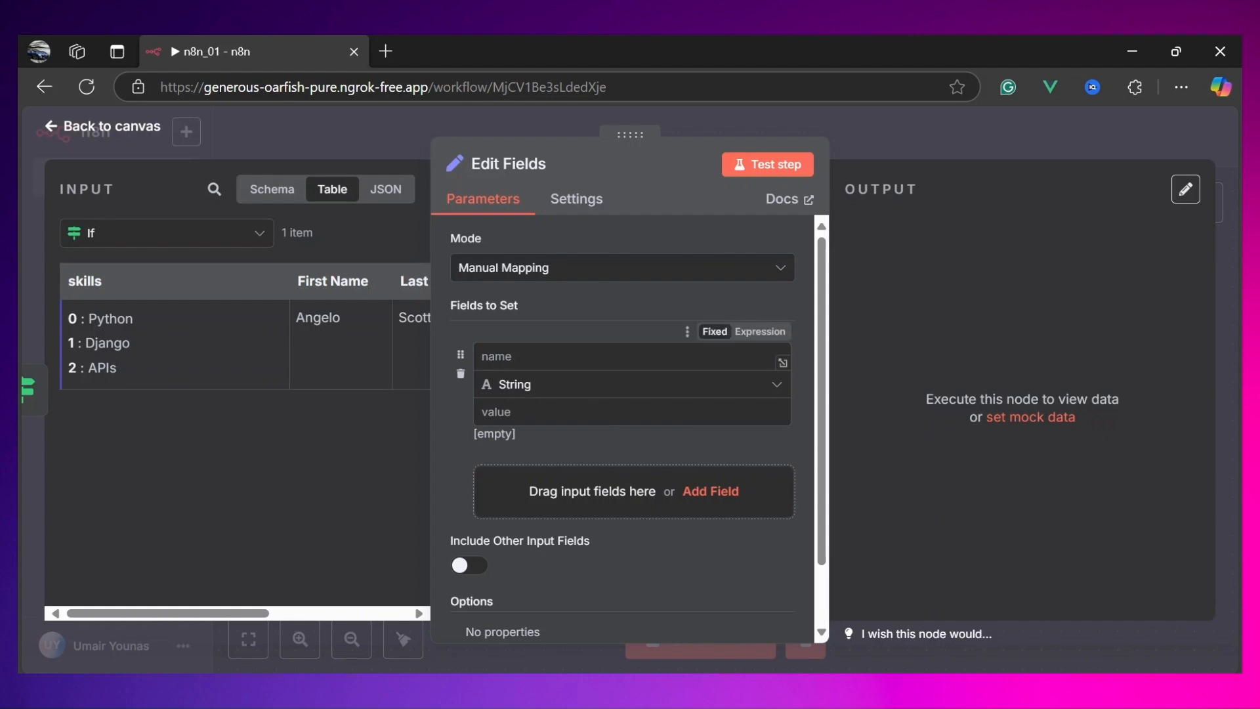
{"action": "left_click", "coordinate": [519, 356]}
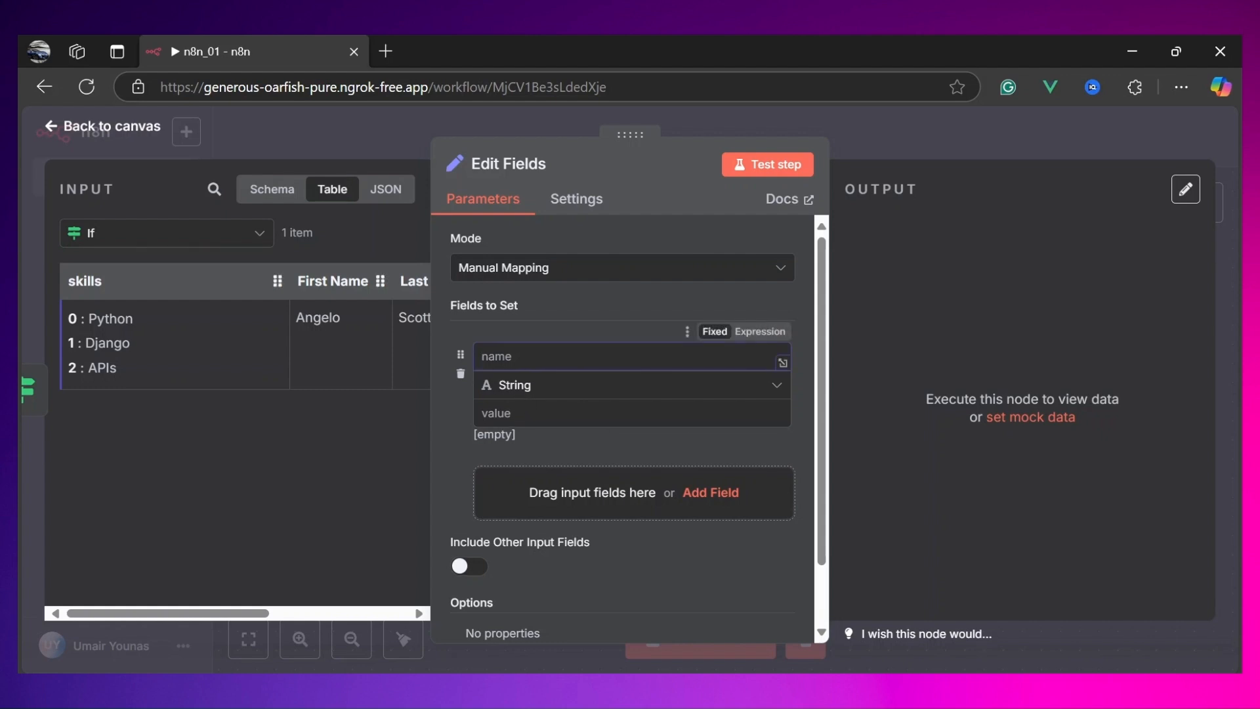
{"action": "type", "text": "Python"}
{"action": "type", "text": "_People"}
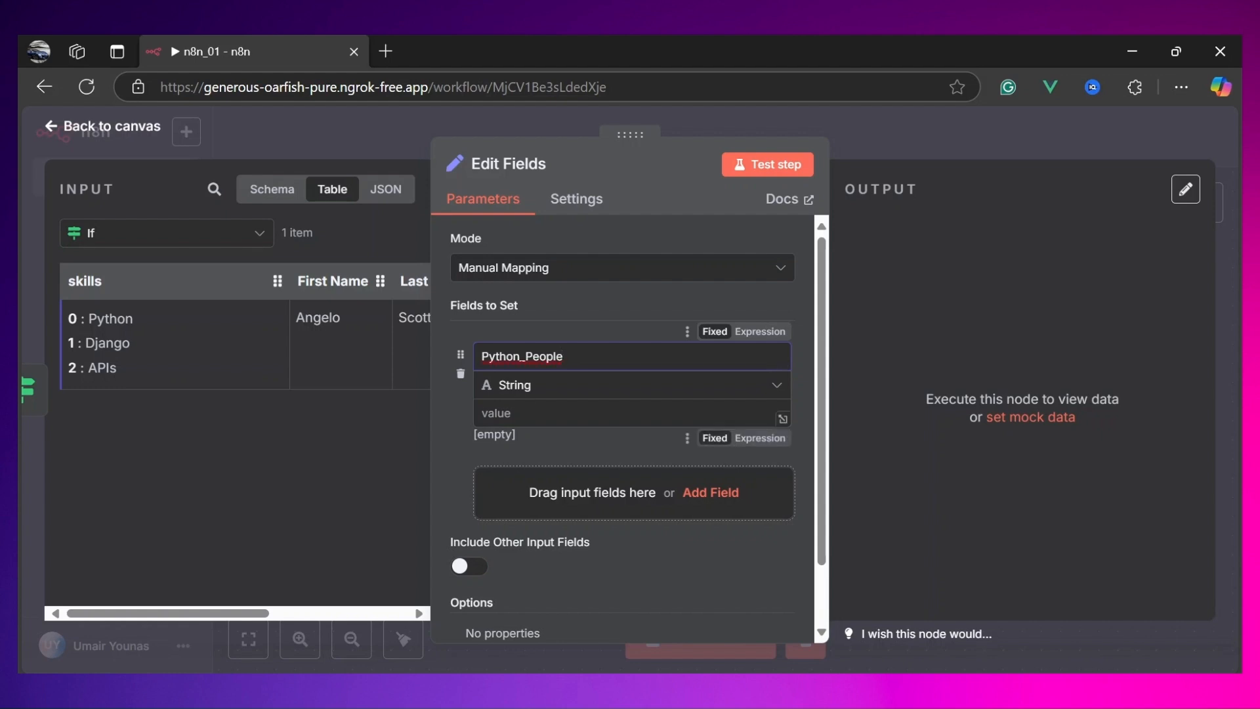
Step: Set the Python_People field's value to the expression {{$items()}} and test the step to inspect its output
{"action": "left_click", "coordinate": [512, 413]}
{"action": "type", "text": "{{"}
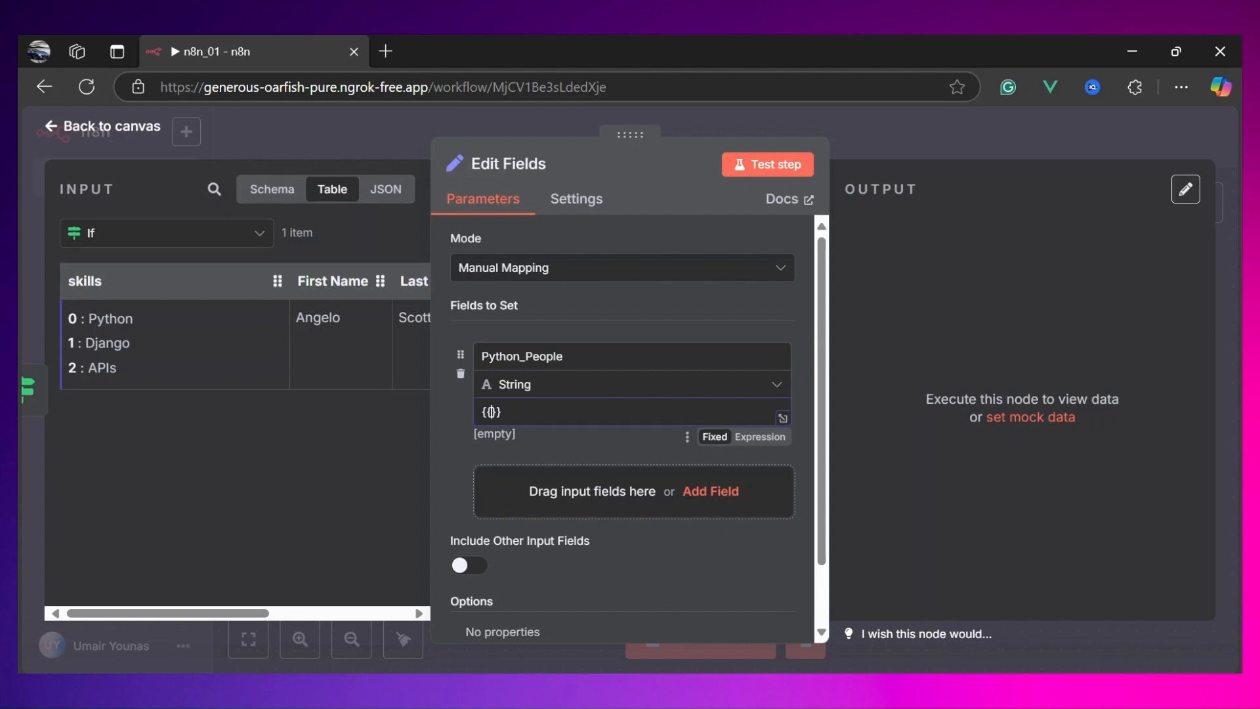
{"action": "type", "text": "$item"}
{"action": "key", "text": "End"}
{"action": "key", "text": "shift+Home"}
{"action": "key", "text": "End"}
{"action": "left_click", "coordinate": [761, 439]}
{"action": "scroll", "coordinate": [605, 432], "scroll_direction": "down", "scroll_amount": 1}
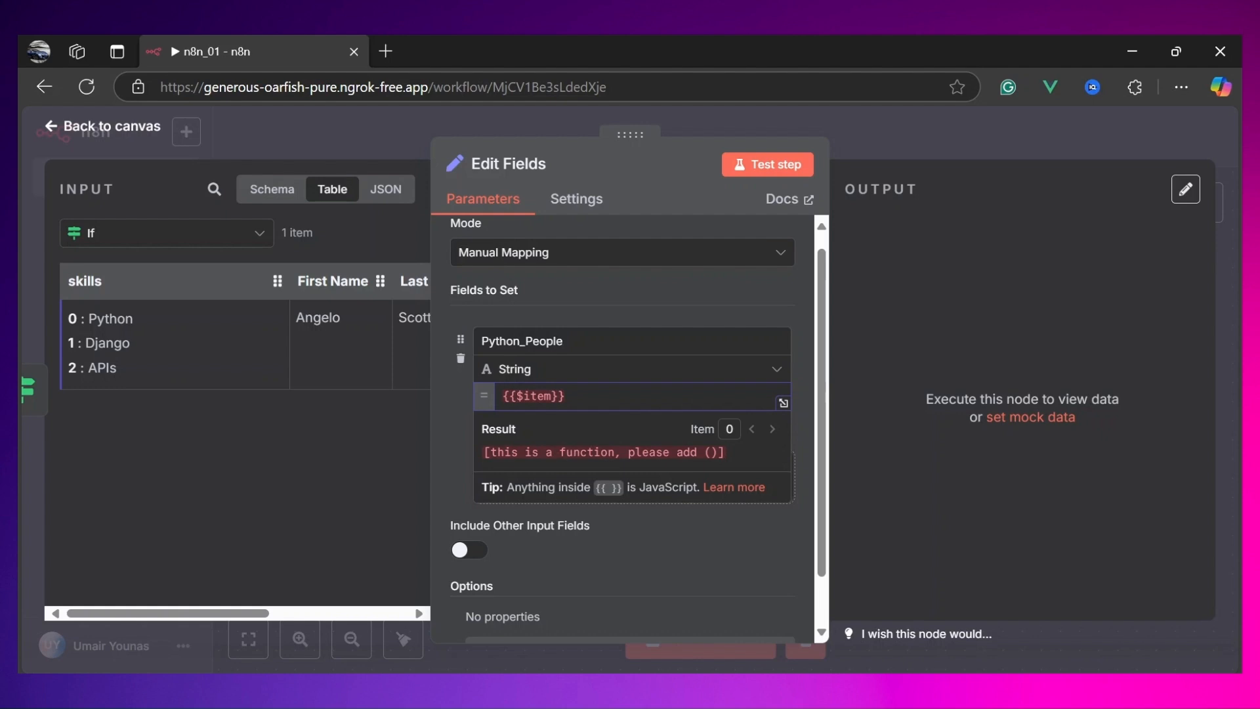
{"action": "type", "text": "s."}
{"action": "key", "text": "BackSpace"}
{"action": "type", "text": "("}
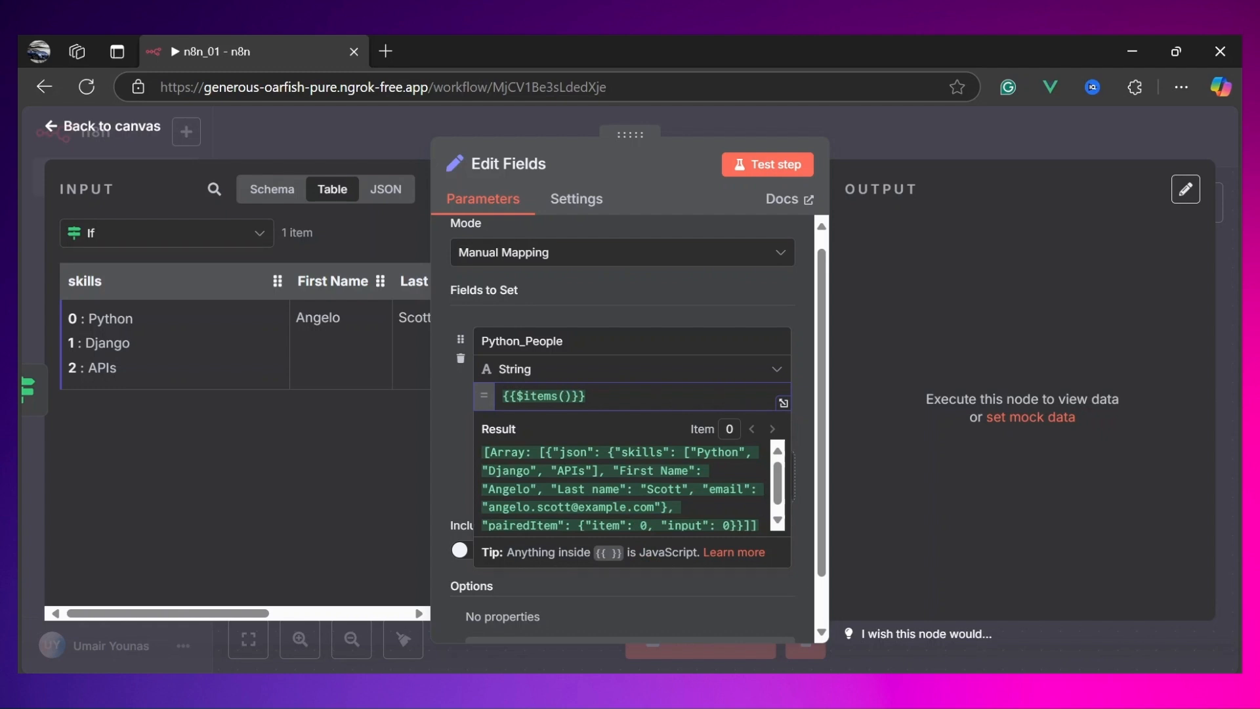
{"action": "left_click", "coordinate": [759, 166]}
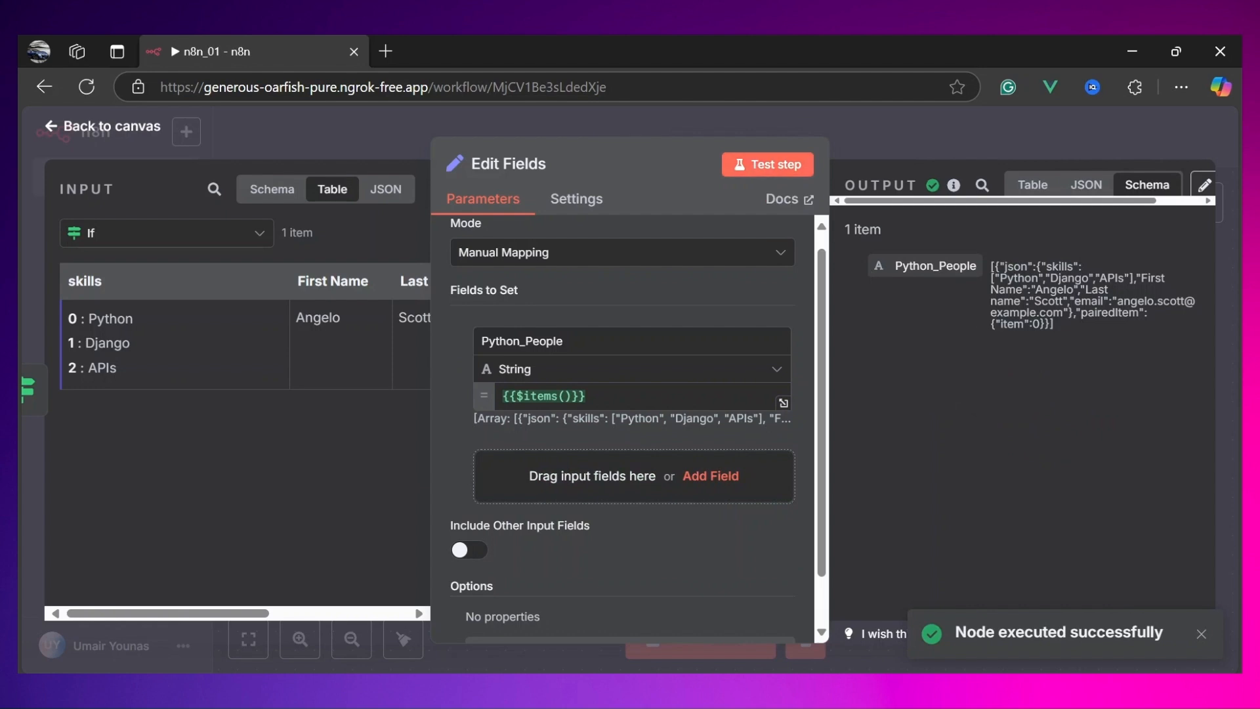
{"action": "left_click_drag", "start_coordinate": [992, 265], "coordinate": [1061, 322]}
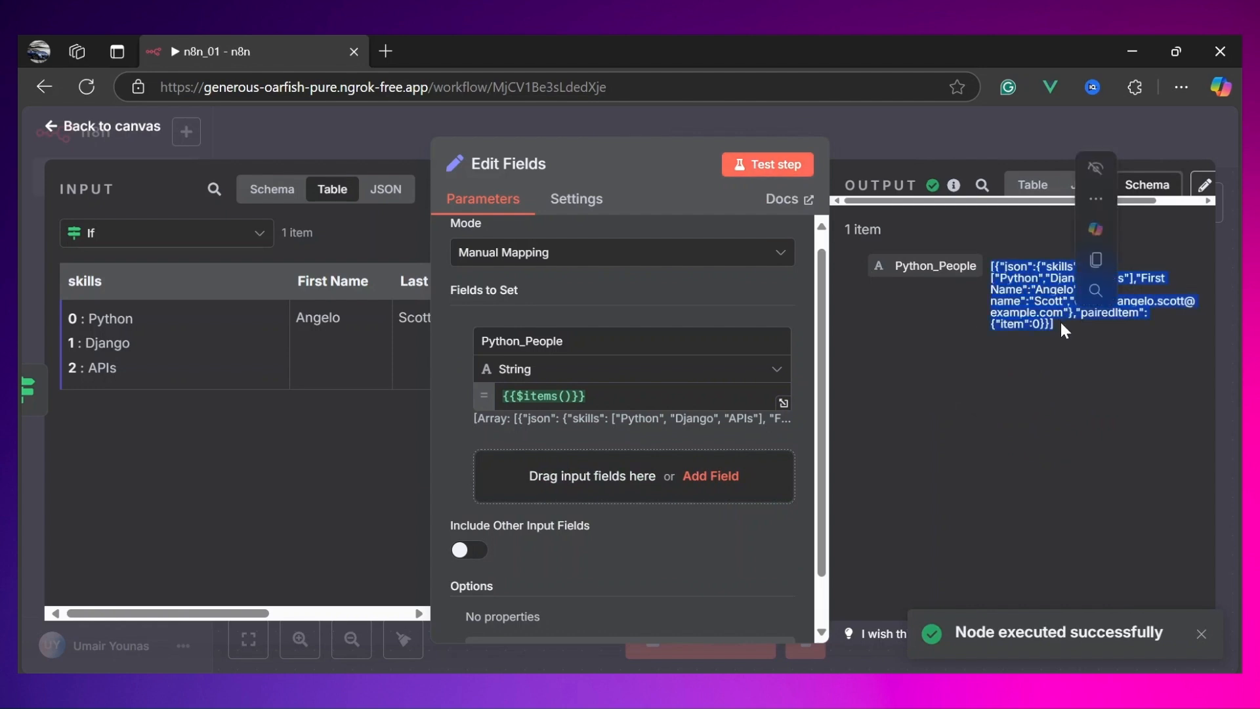
{"action": "left_click", "coordinate": [1061, 321]}
{"action": "left_click_drag", "start_coordinate": [999, 266], "coordinate": [1033, 312]}
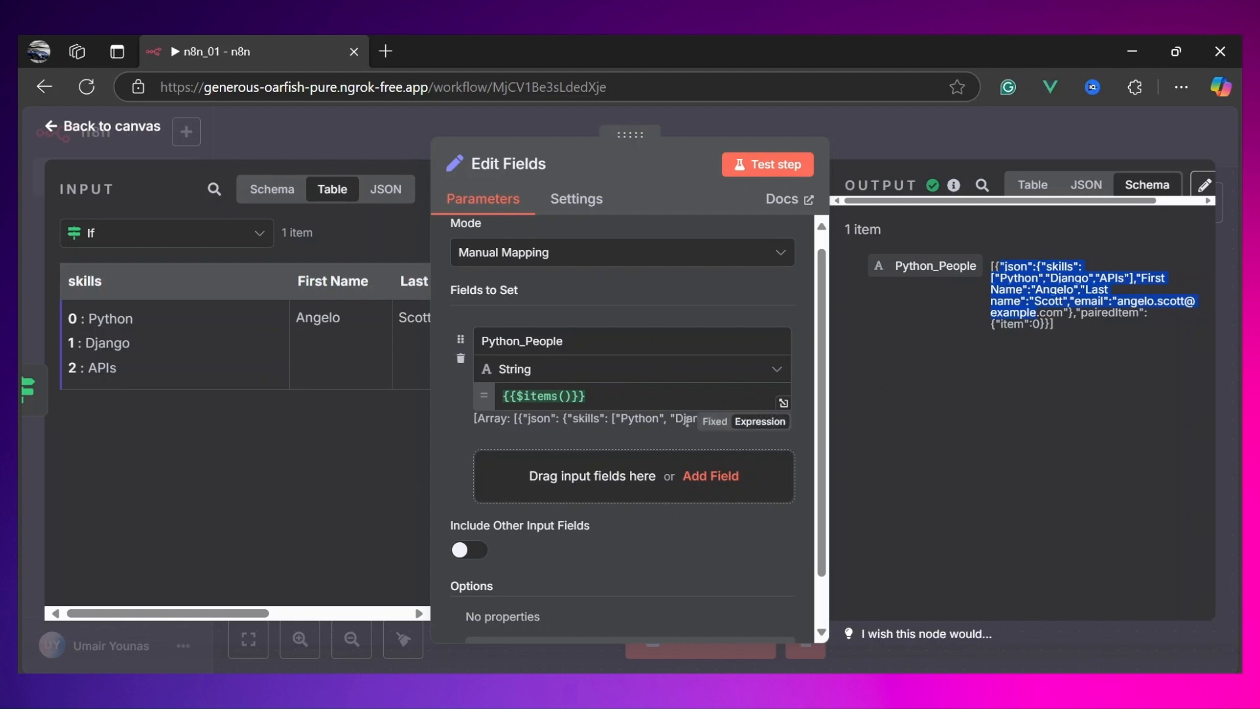
Step: Append .length to make the expression {{$items().length}}, test the step, view the output as a table, and return to the canvas
{"action": "left_click", "coordinate": [573, 396]}
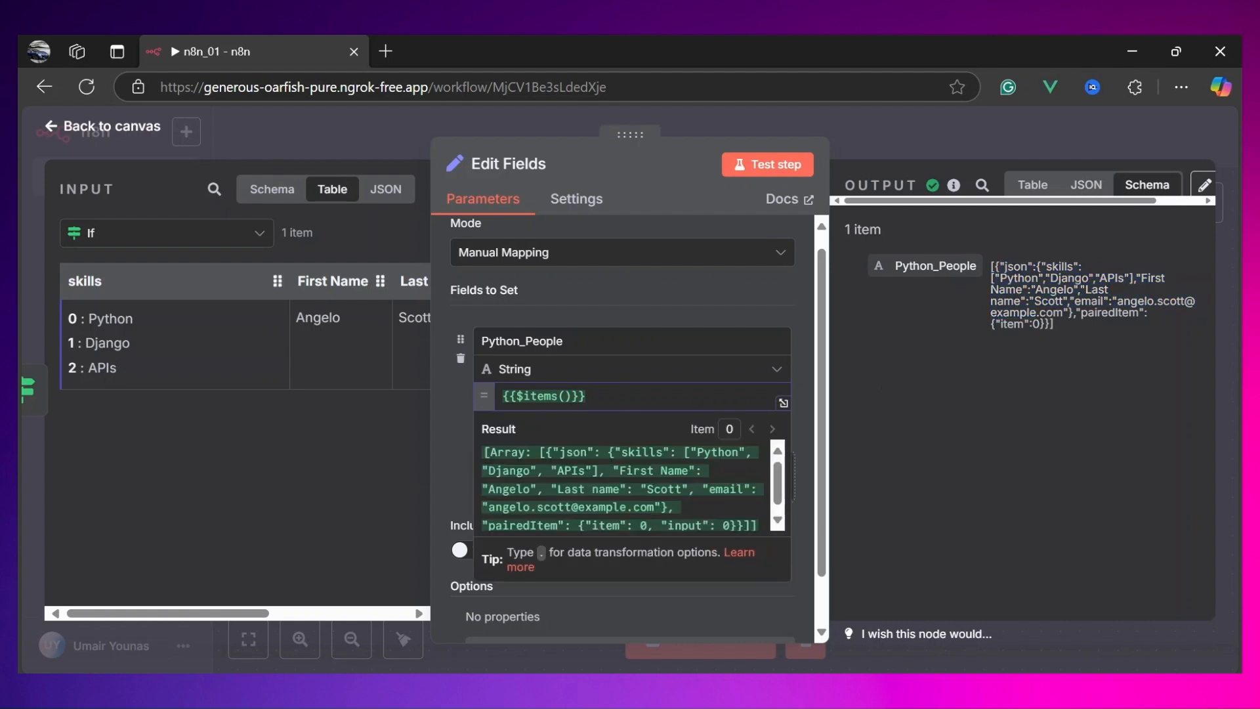
{"action": "type", "text": ".le"}
{"action": "type", "text": "n"}
{"action": "key", "text": "Return"}
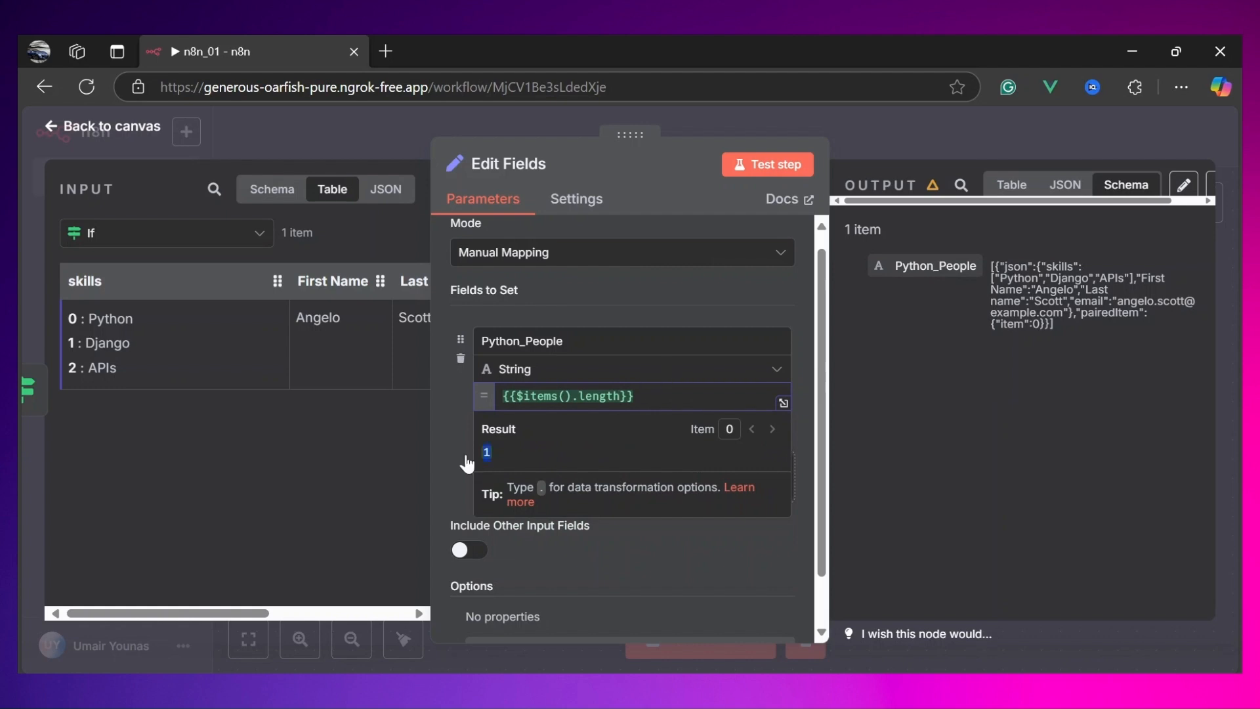
{"action": "left_click", "coordinate": [760, 172]}
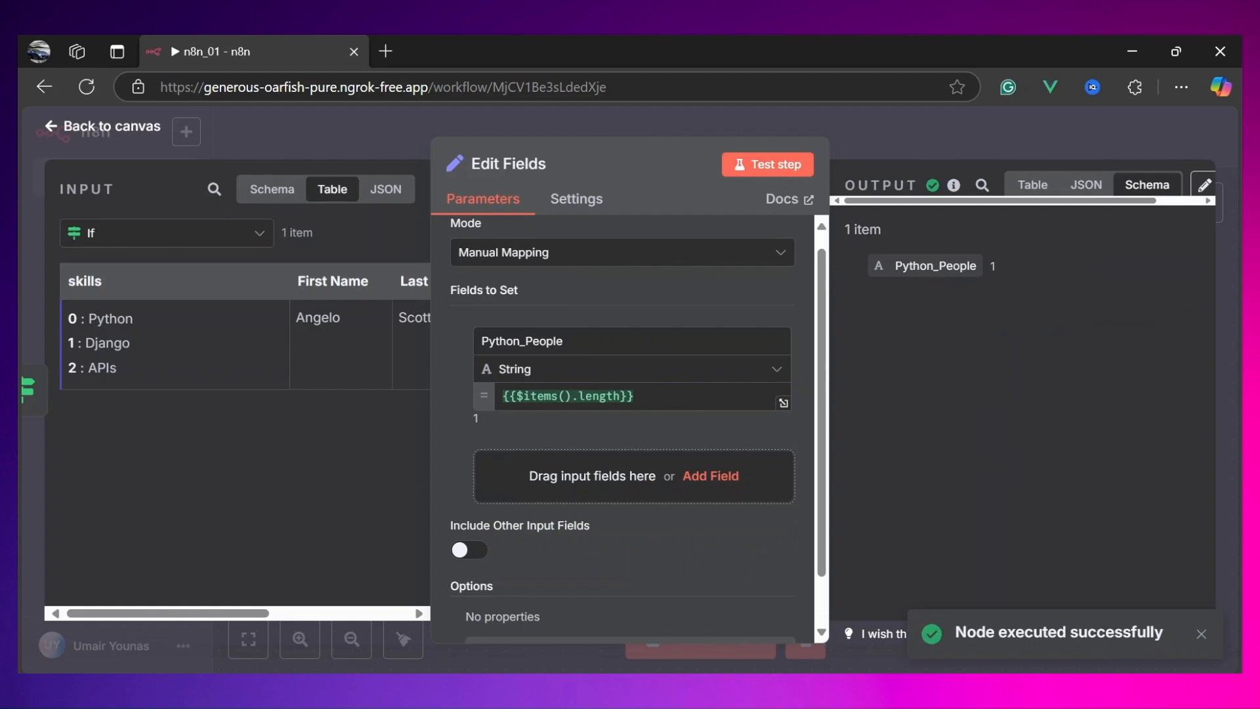
{"action": "left_click", "coordinate": [1032, 185]}
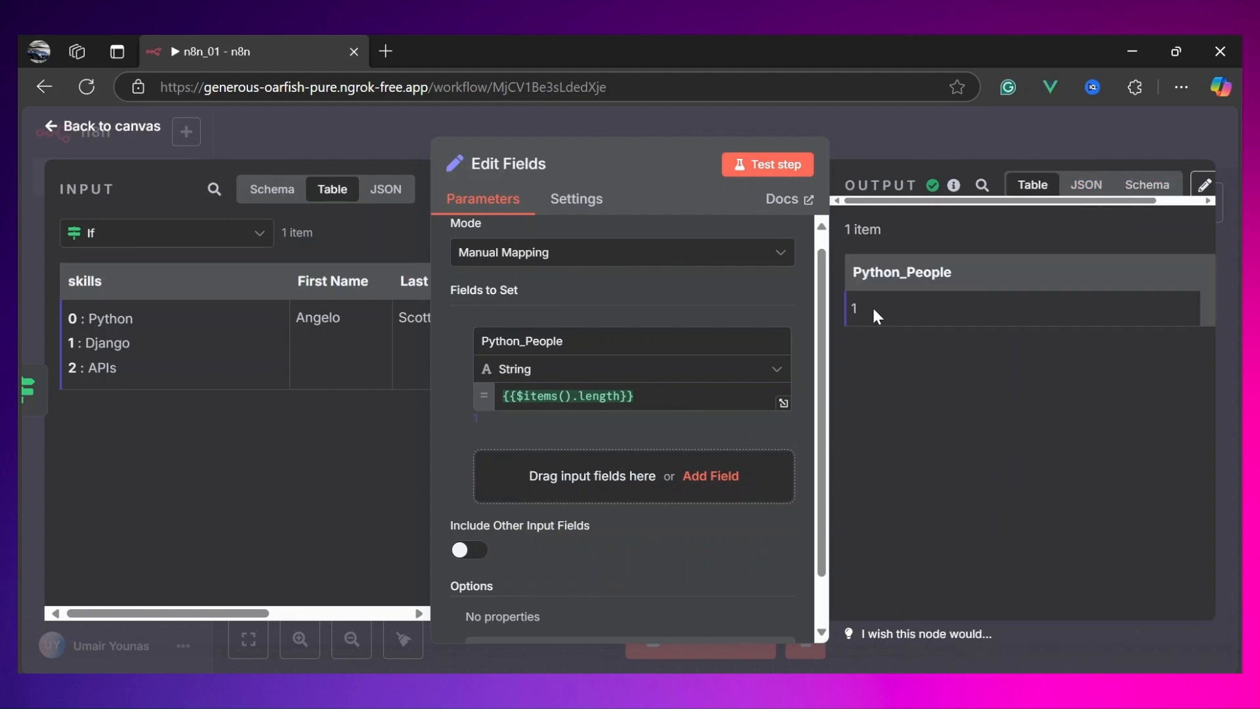
{"action": "left_click", "coordinate": [139, 130]}
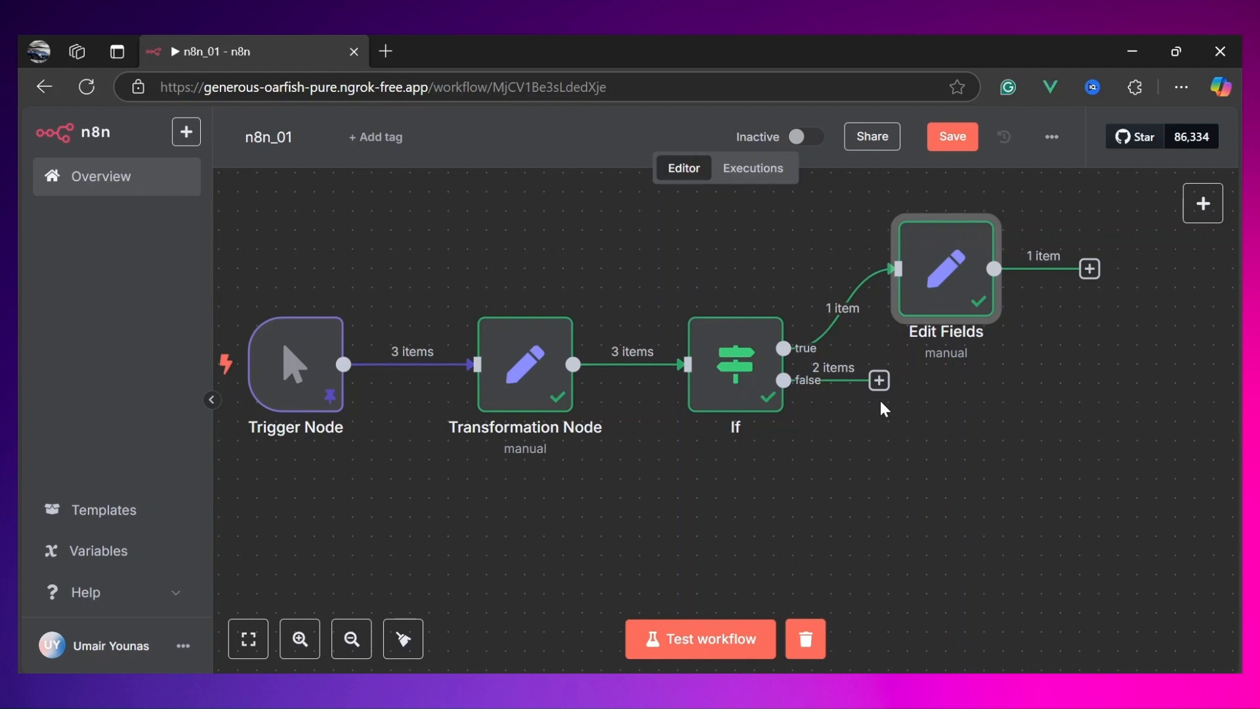
Step: Add an Edit Fields (Set) node to the If node's false branch
{"action": "left_click", "coordinate": [879, 381]}
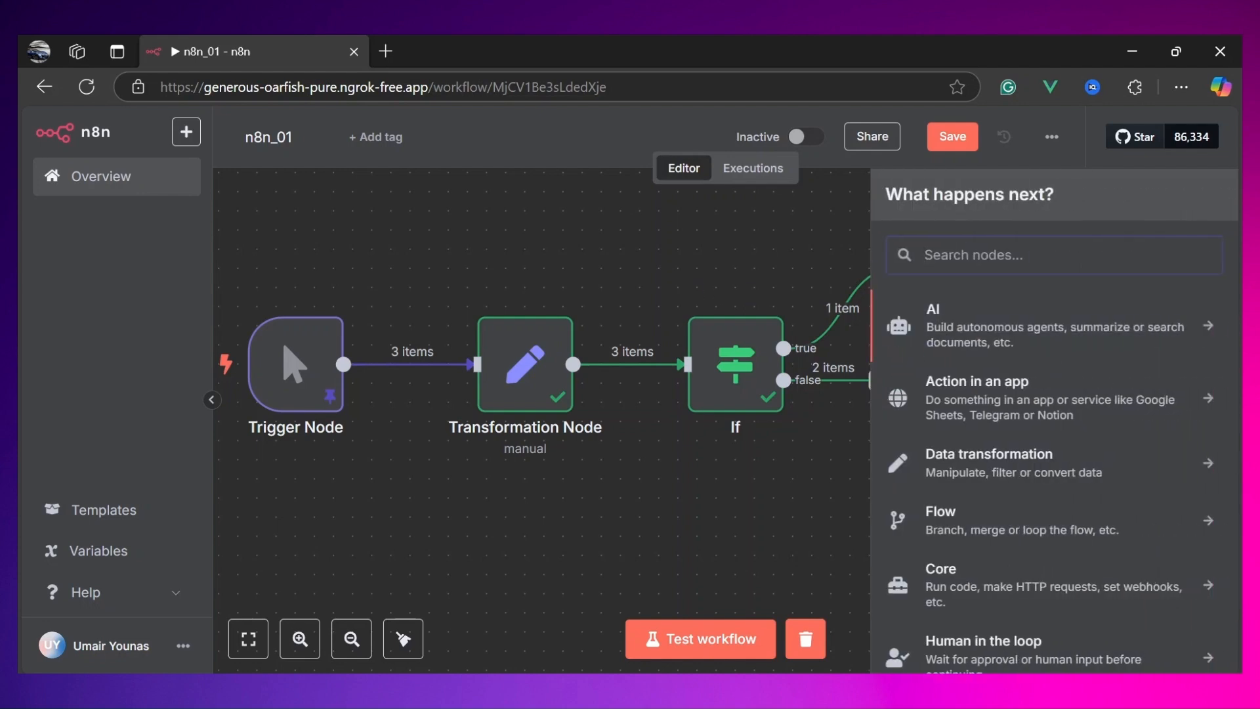
{"action": "type", "text": "Set"}
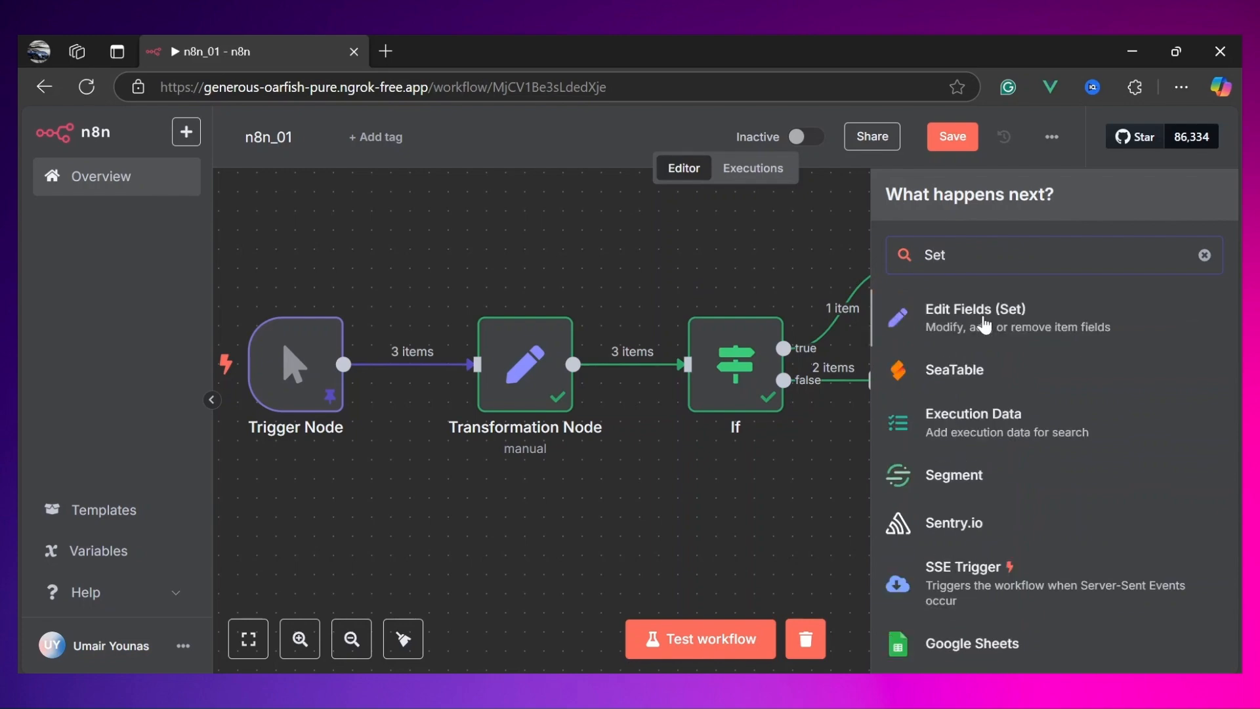
{"action": "left_click", "coordinate": [984, 322]}
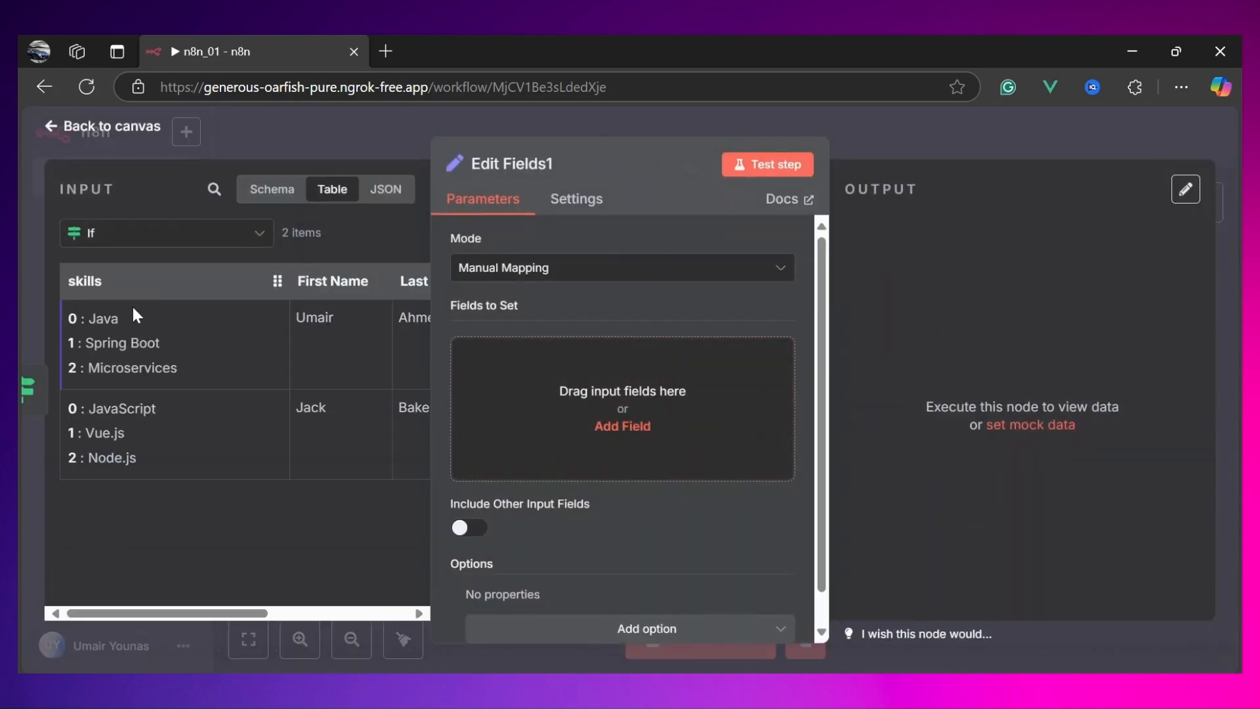
Step: Add a field to set with an expression value and name it Non_Python_People
{"action": "left_click", "coordinate": [619, 428]}
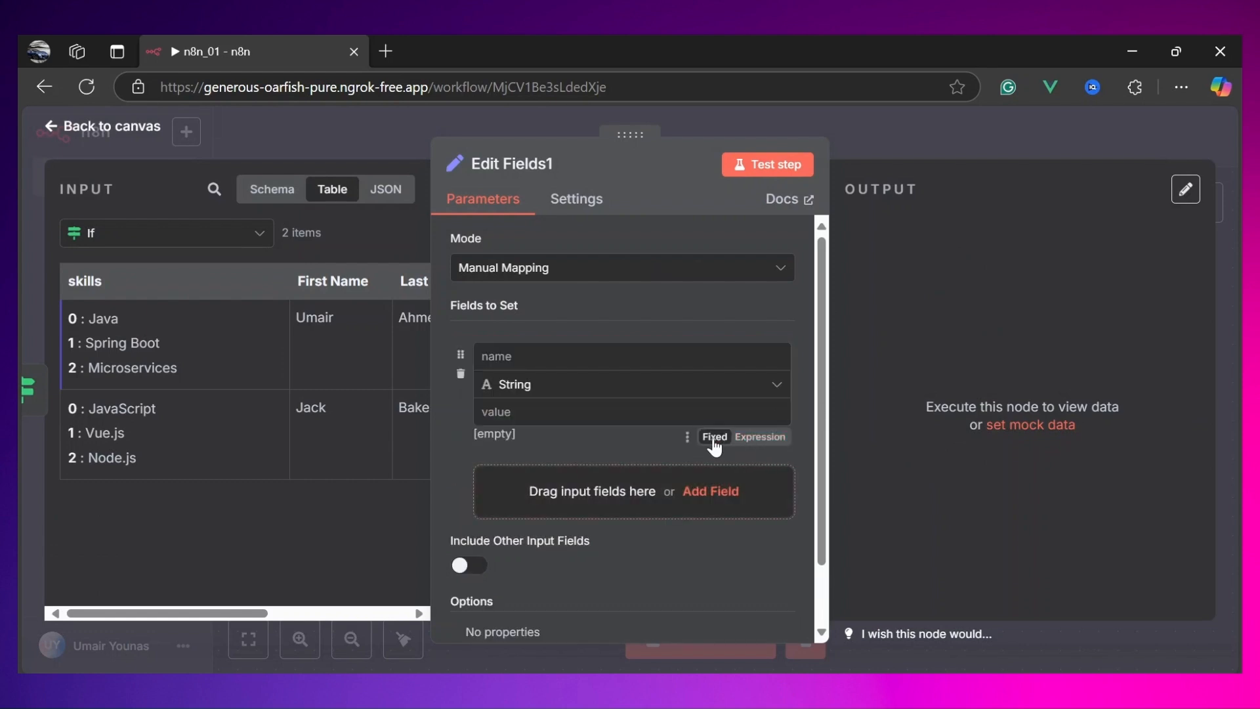
{"action": "left_click", "coordinate": [760, 437]}
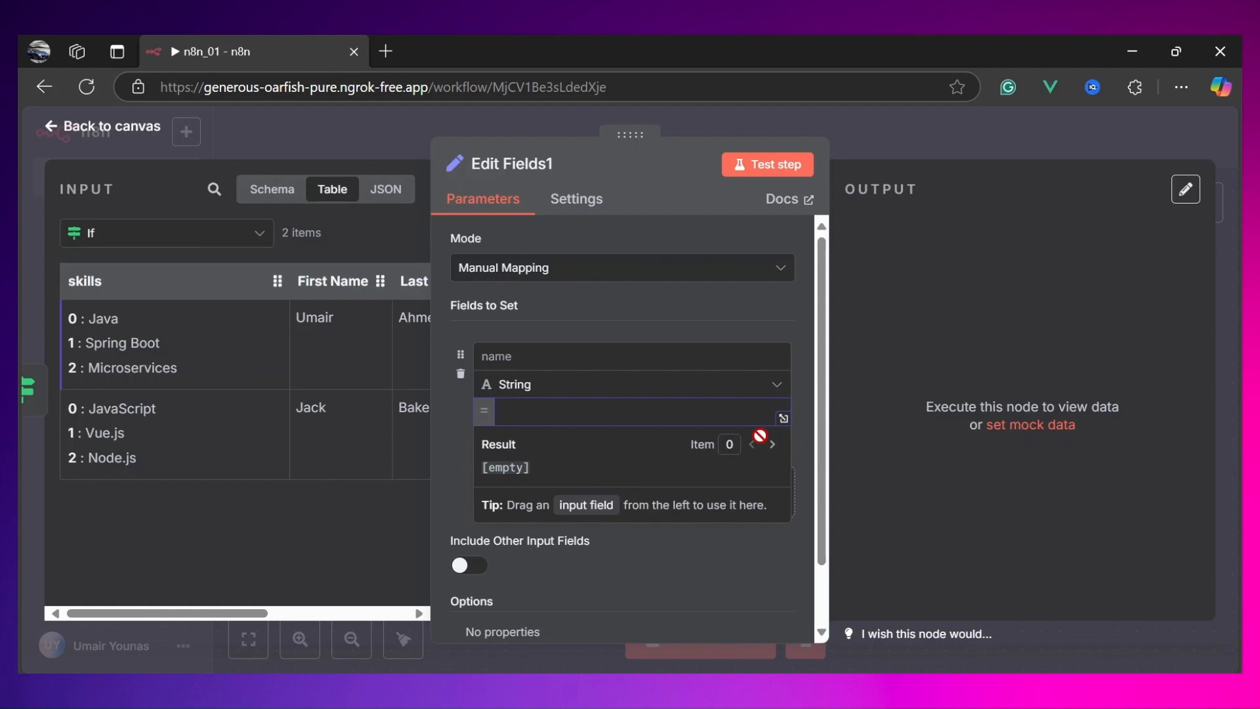
{"action": "left_click", "coordinate": [529, 356]}
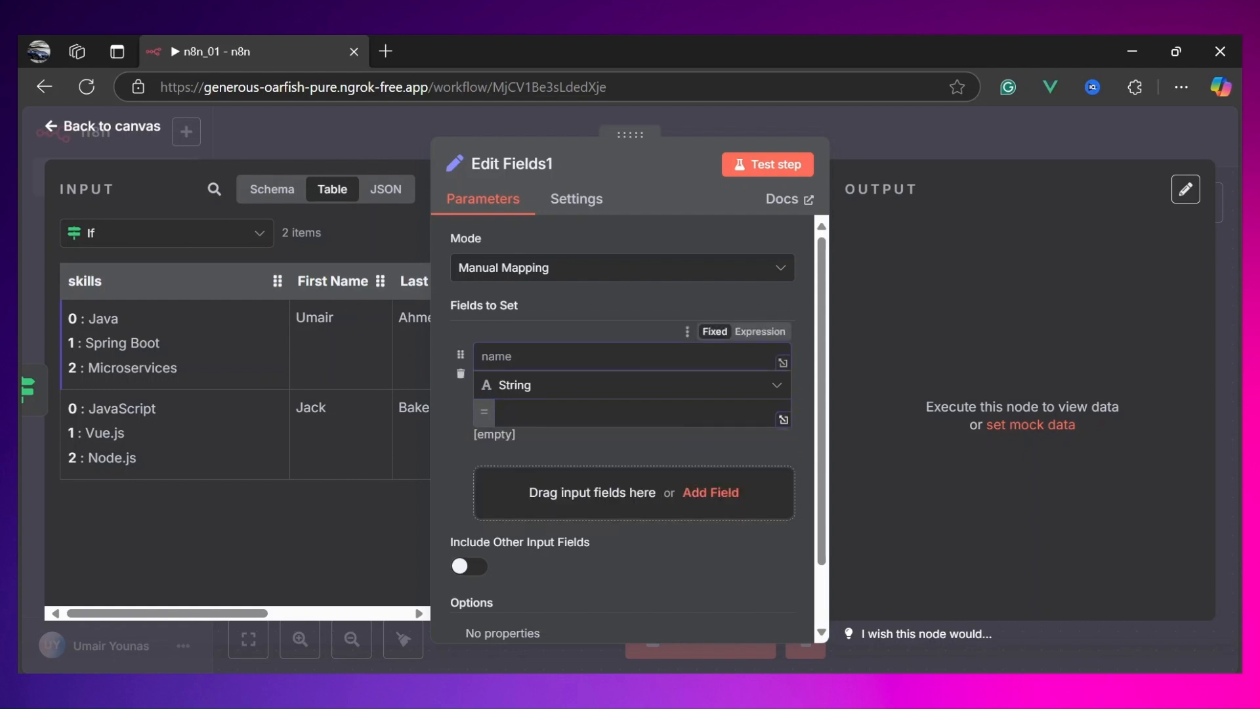
{"action": "type", "text": "Non_Python_people"}
{"action": "left_click", "coordinate": [561, 357]}
{"action": "key", "text": "BackSpace"}
{"action": "type", "text": "P"}
{"action": "left_click", "coordinate": [503, 412]}
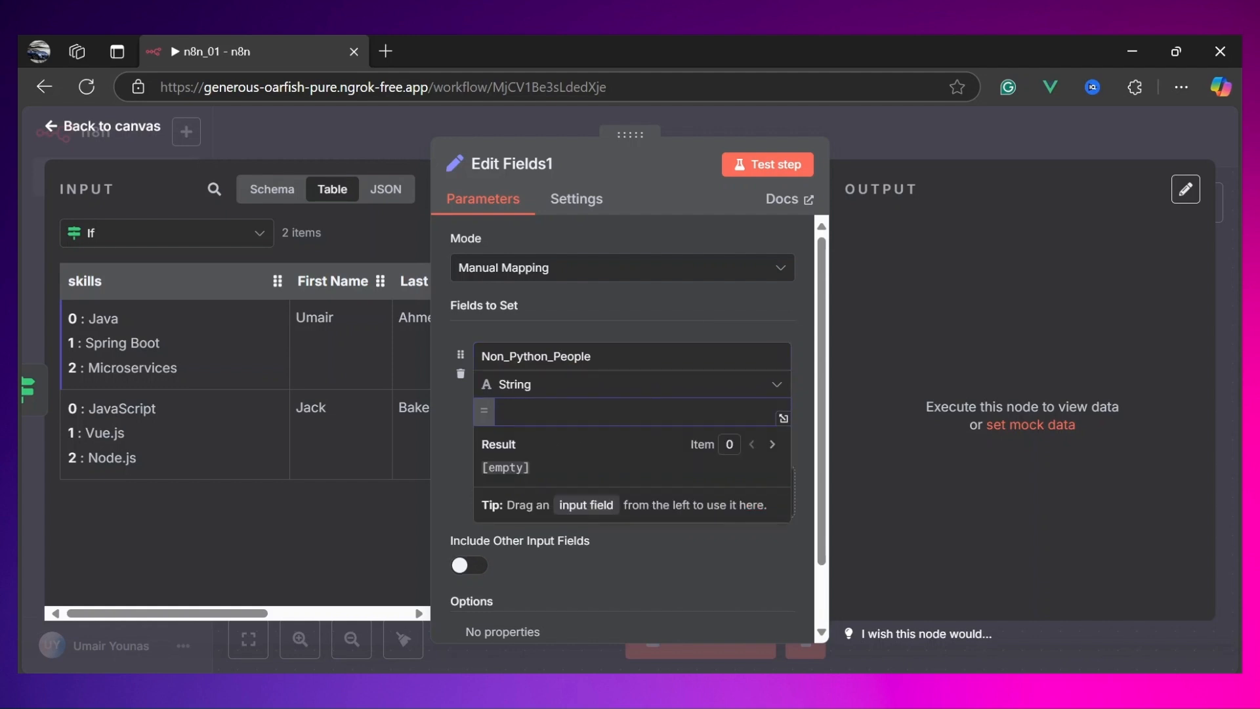
Step: Set the Non_Python_People value to the expression {{ $items().length }} and test the step
{"action": "type", "text": "{{"}
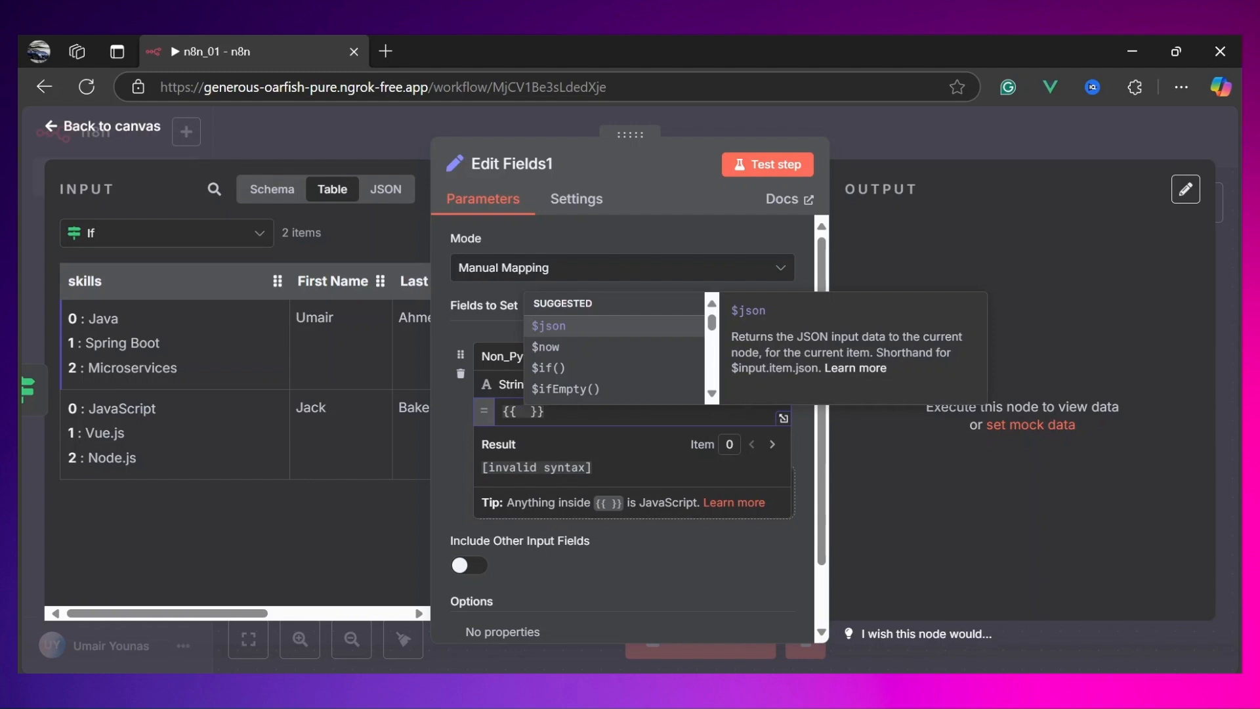
{"action": "type", "text": "$items"}
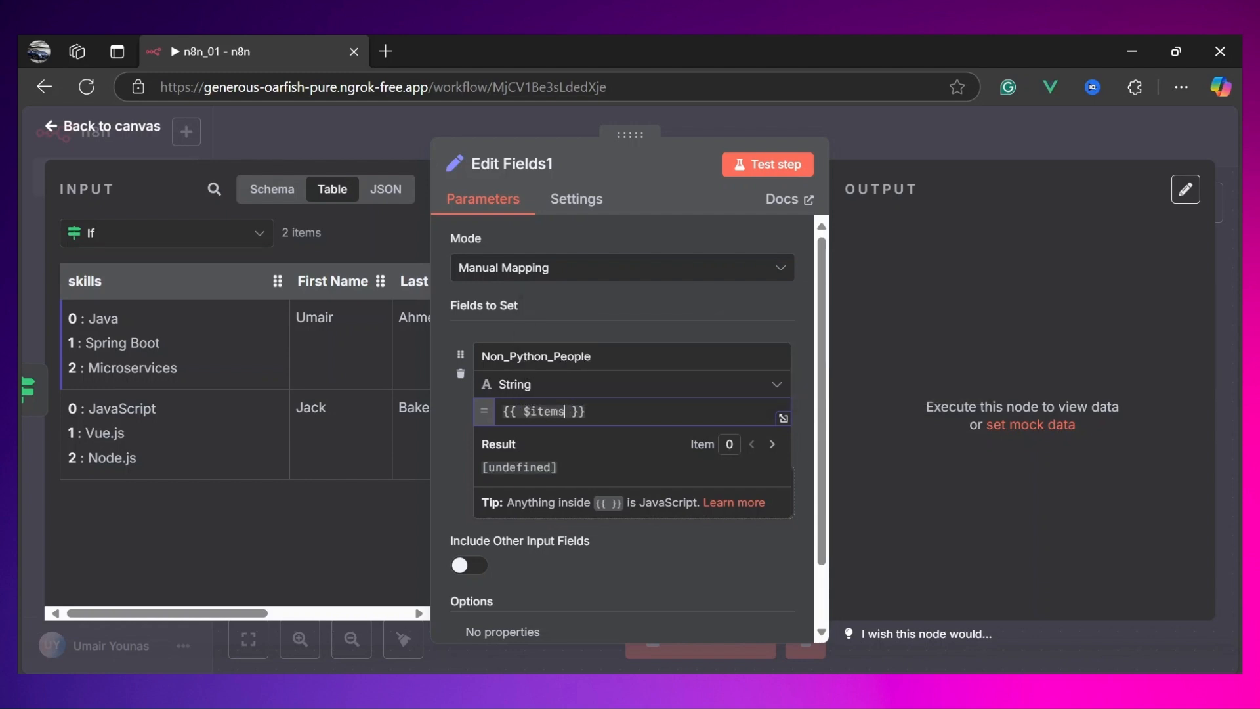
{"action": "type", "text": "()"}
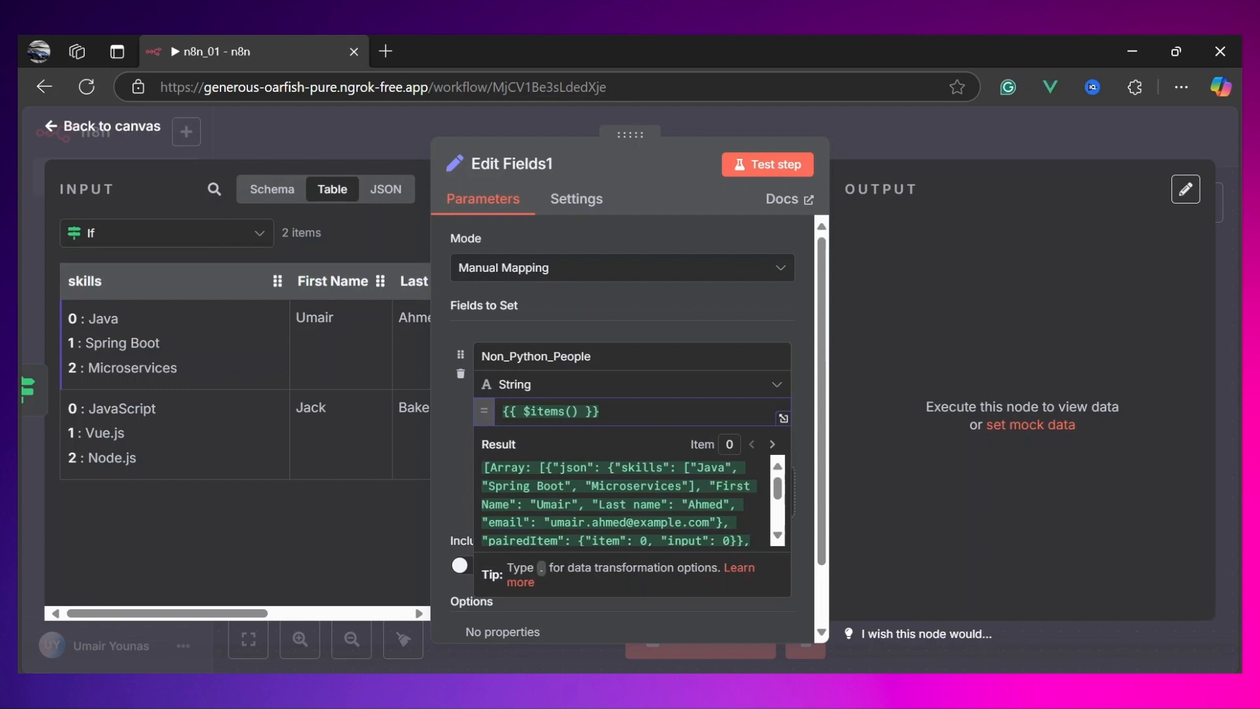
{"action": "left_click_drag", "start_coordinate": [551, 412], "coordinate": [572, 412]}
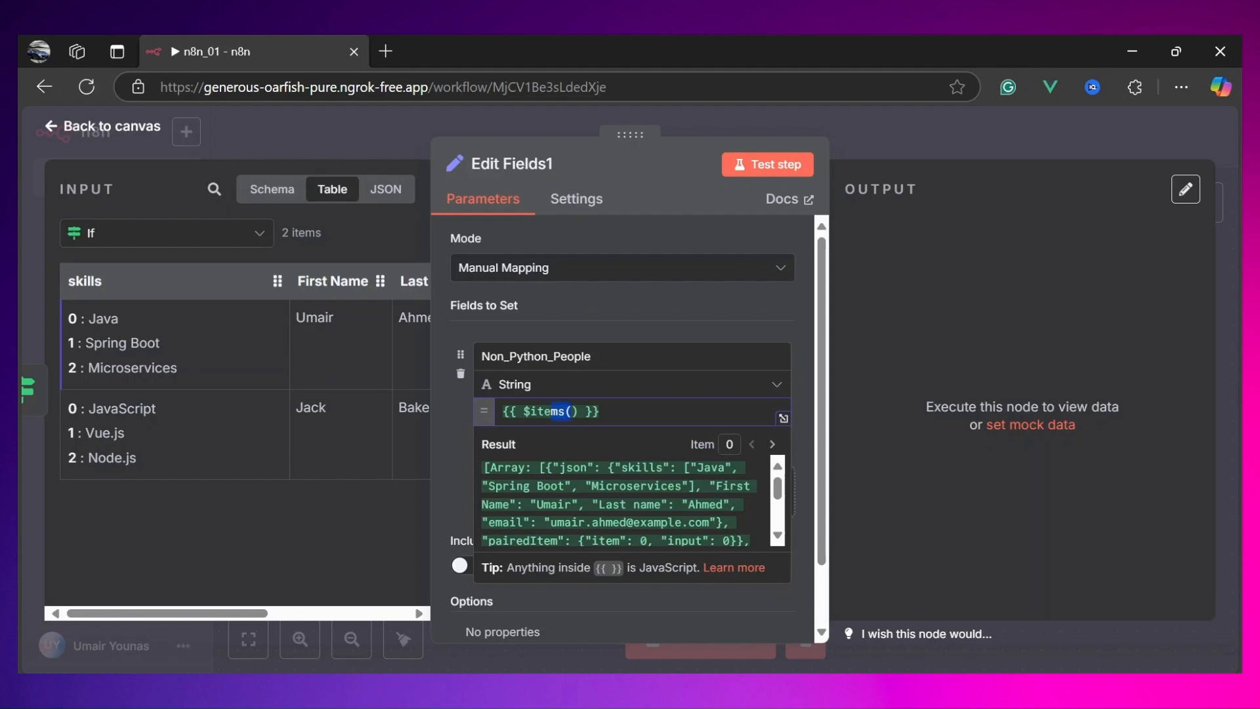
{"action": "left_click", "coordinate": [579, 412]}
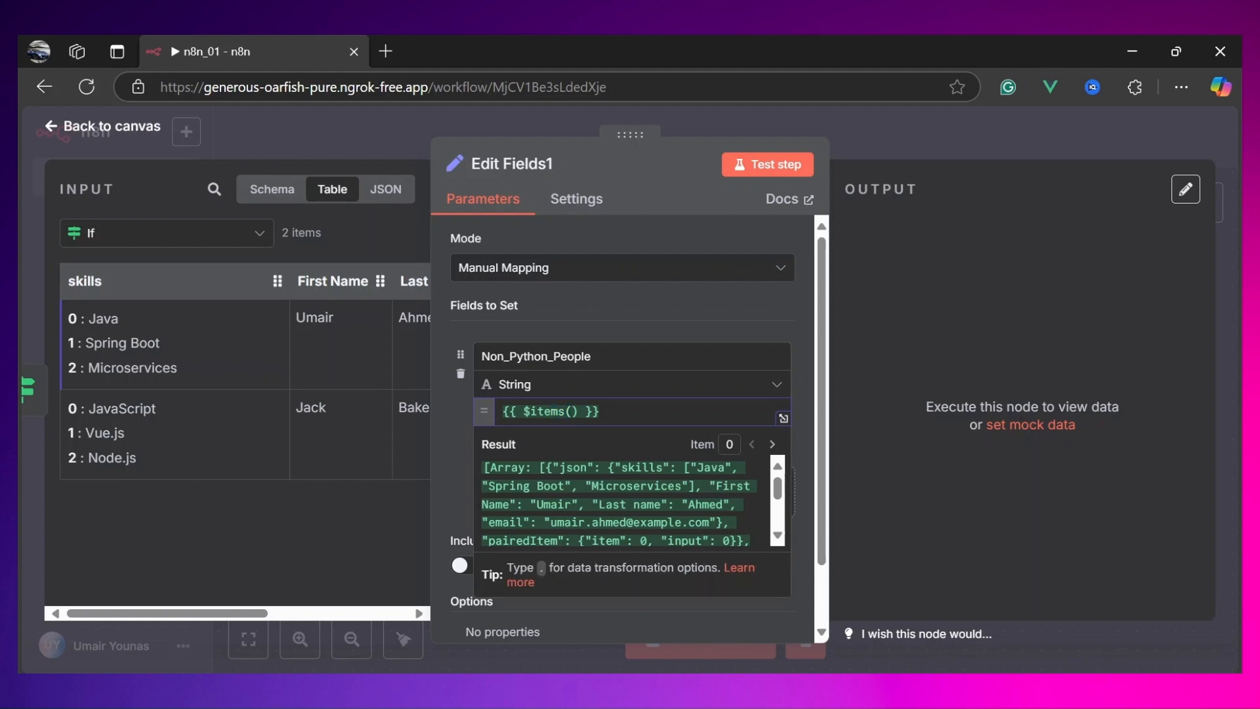
{"action": "type", "text": ".len"}
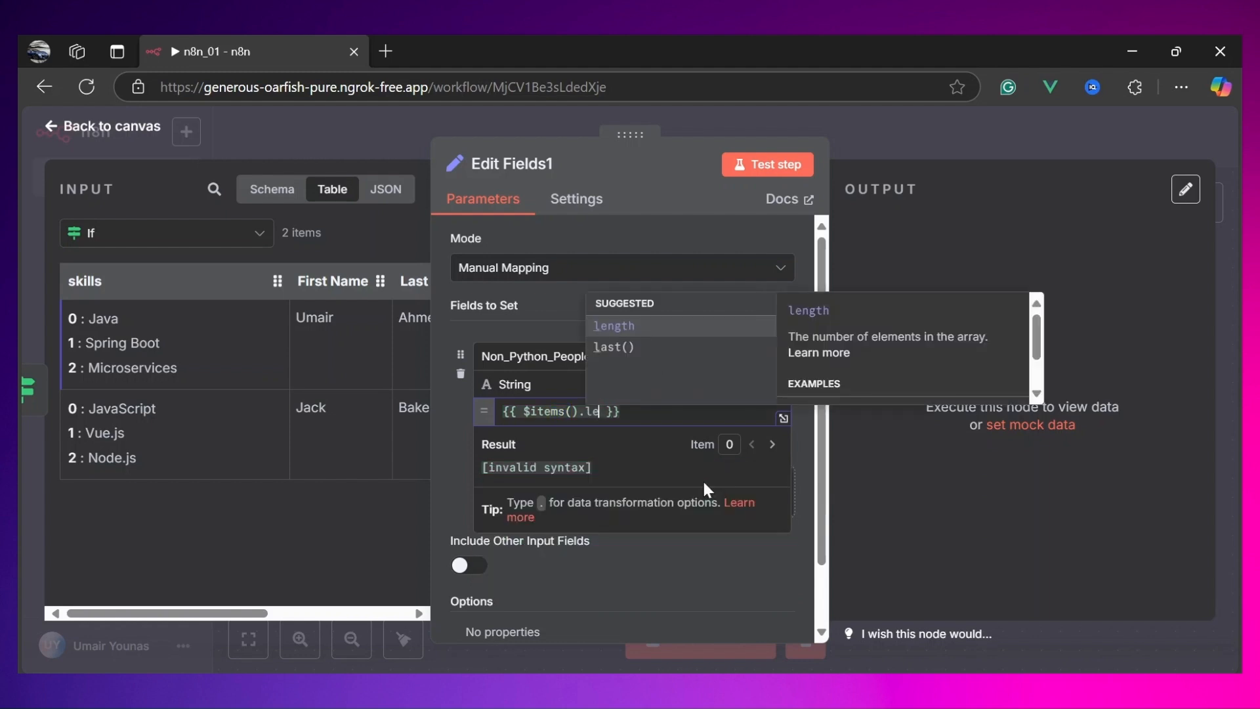
{"action": "key", "text": "Return"}
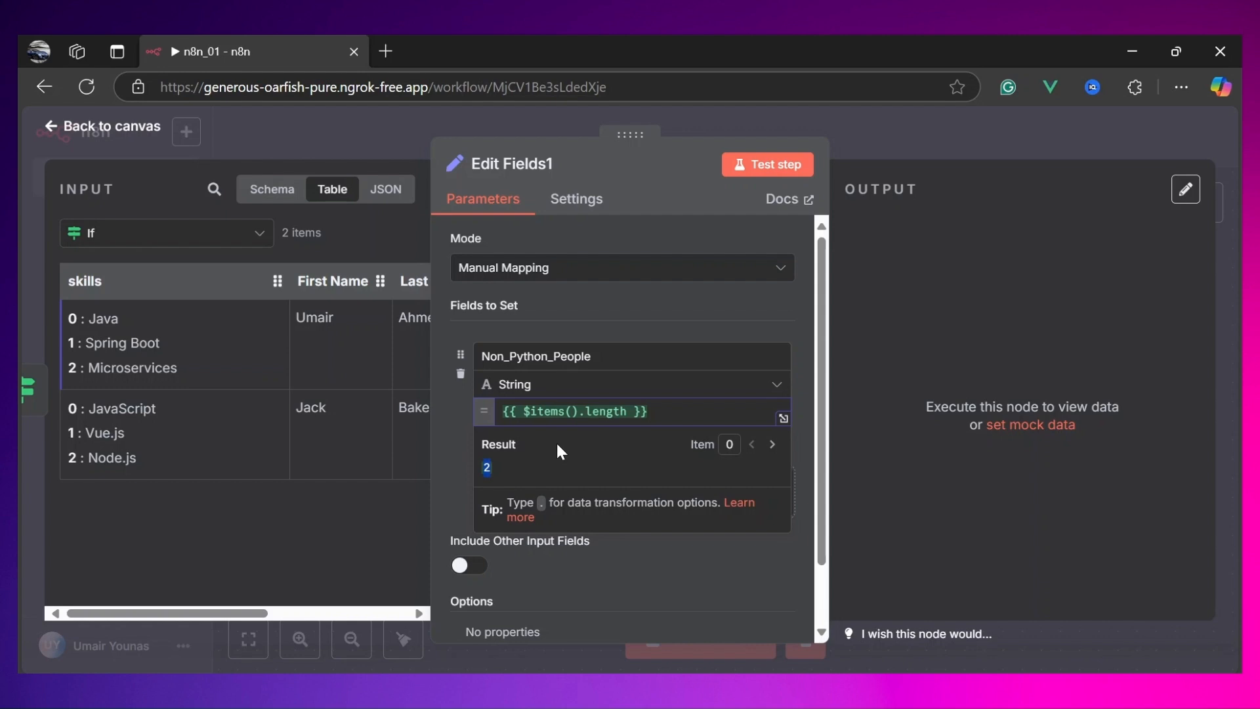
{"action": "left_click", "coordinate": [753, 166]}
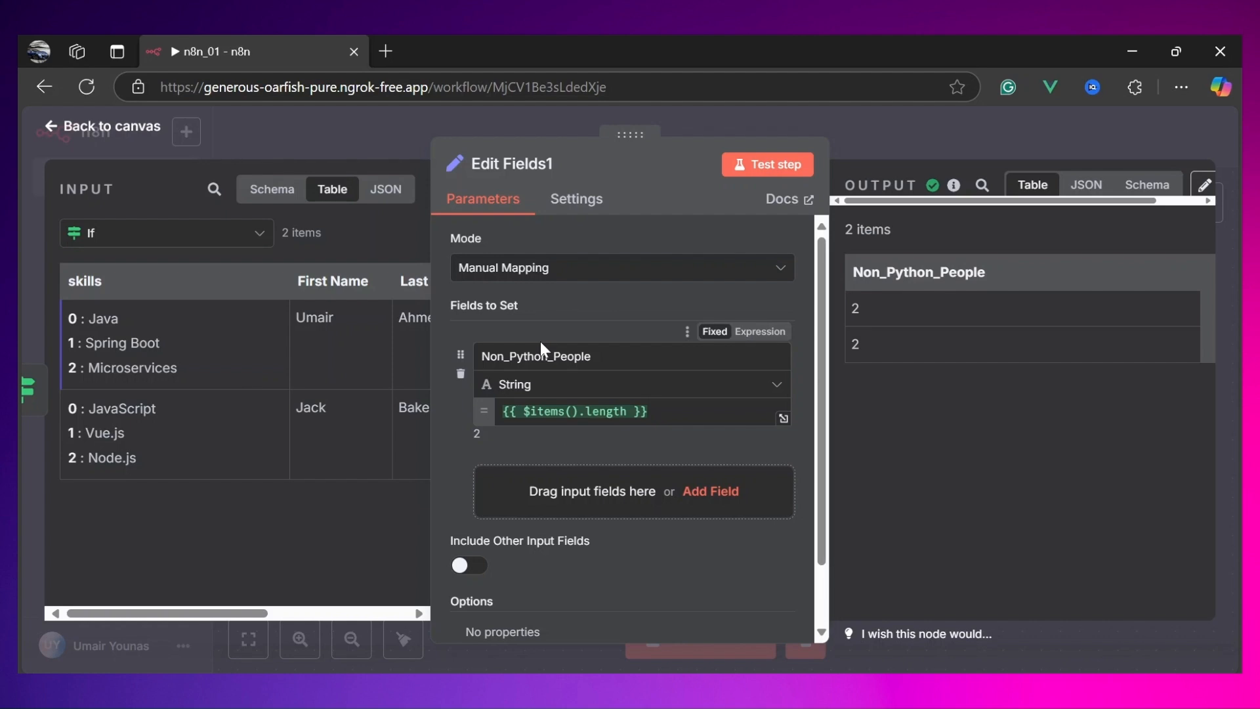
{"action": "scroll", "coordinate": [585, 458], "scroll_direction": "down", "scroll_amount": 2}
{"action": "scroll", "coordinate": [585, 458], "scroll_direction": "up", "scroll_amount": 2}
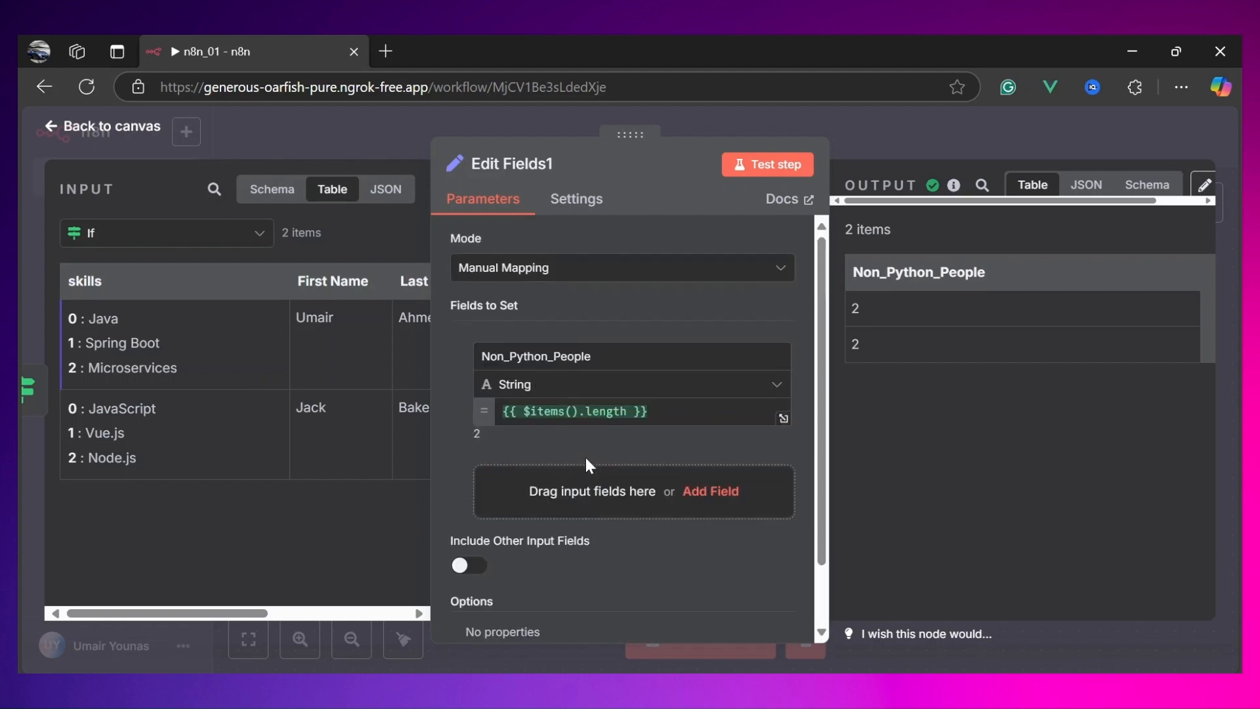
Step: Enable Execute Once in the Edit Fields1 node's settings, test the step, and return to the canvas
{"action": "left_click", "coordinate": [569, 199]}
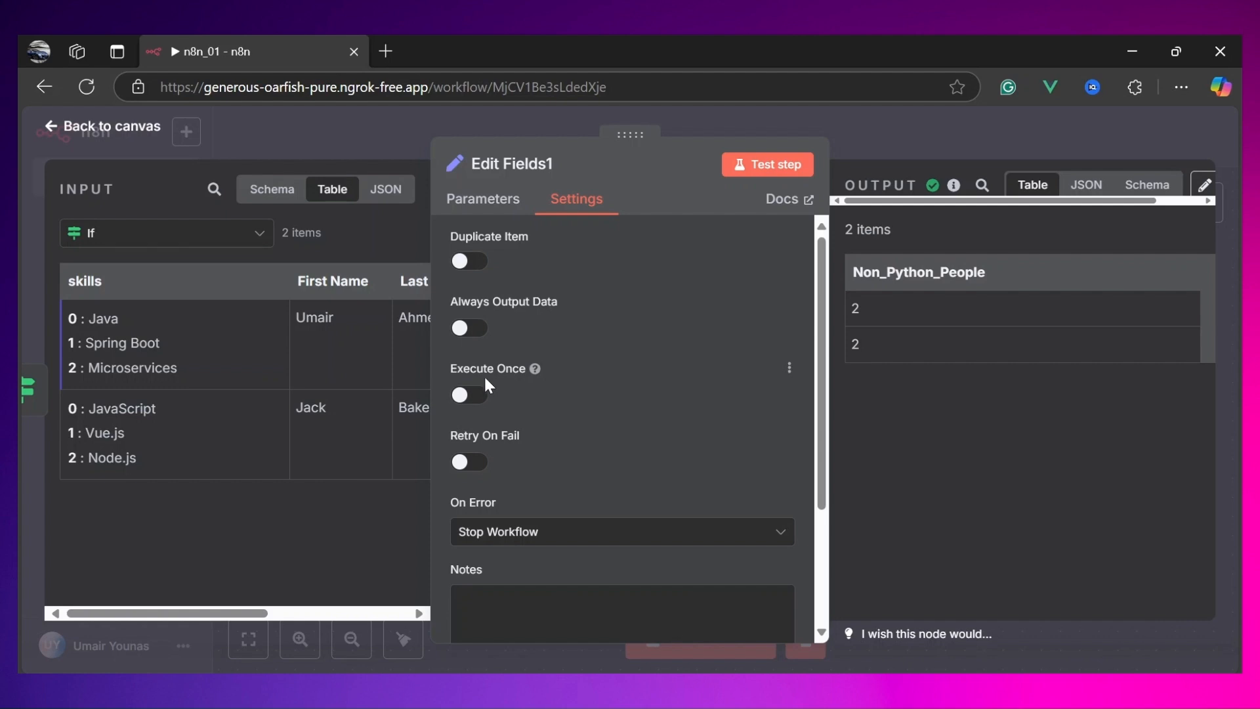
{"action": "left_click", "coordinate": [470, 395]}
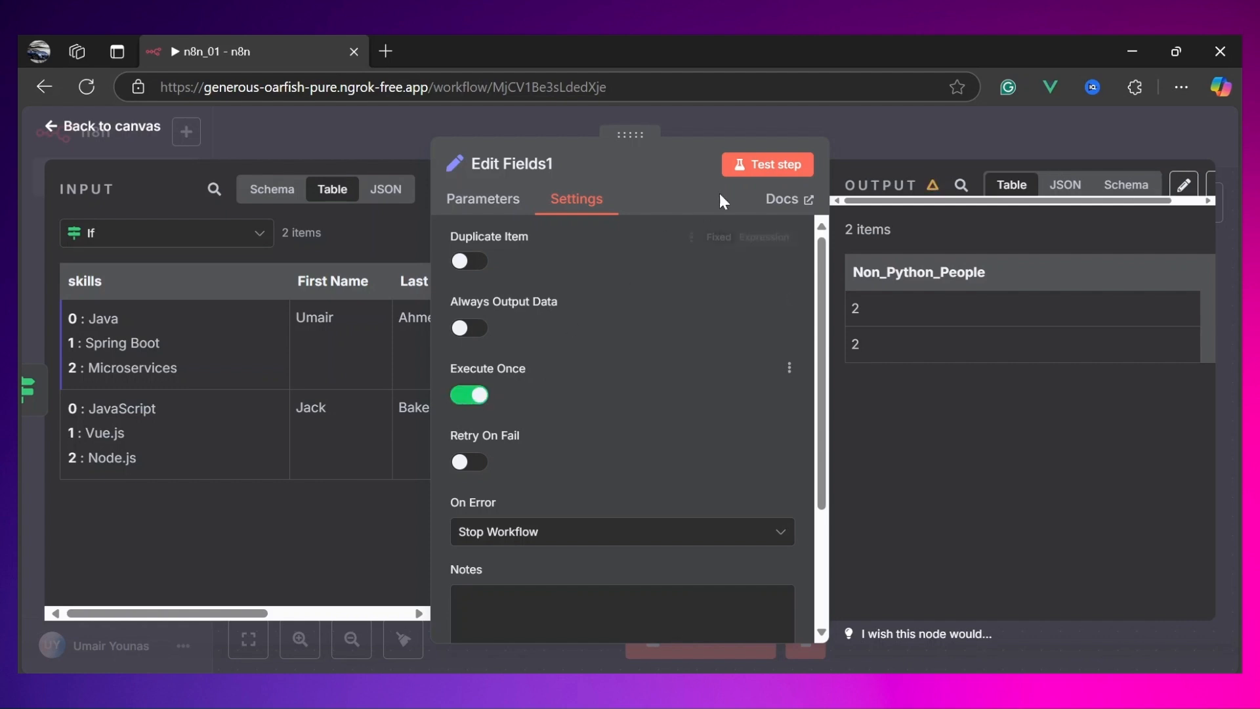
{"action": "left_click", "coordinate": [769, 172]}
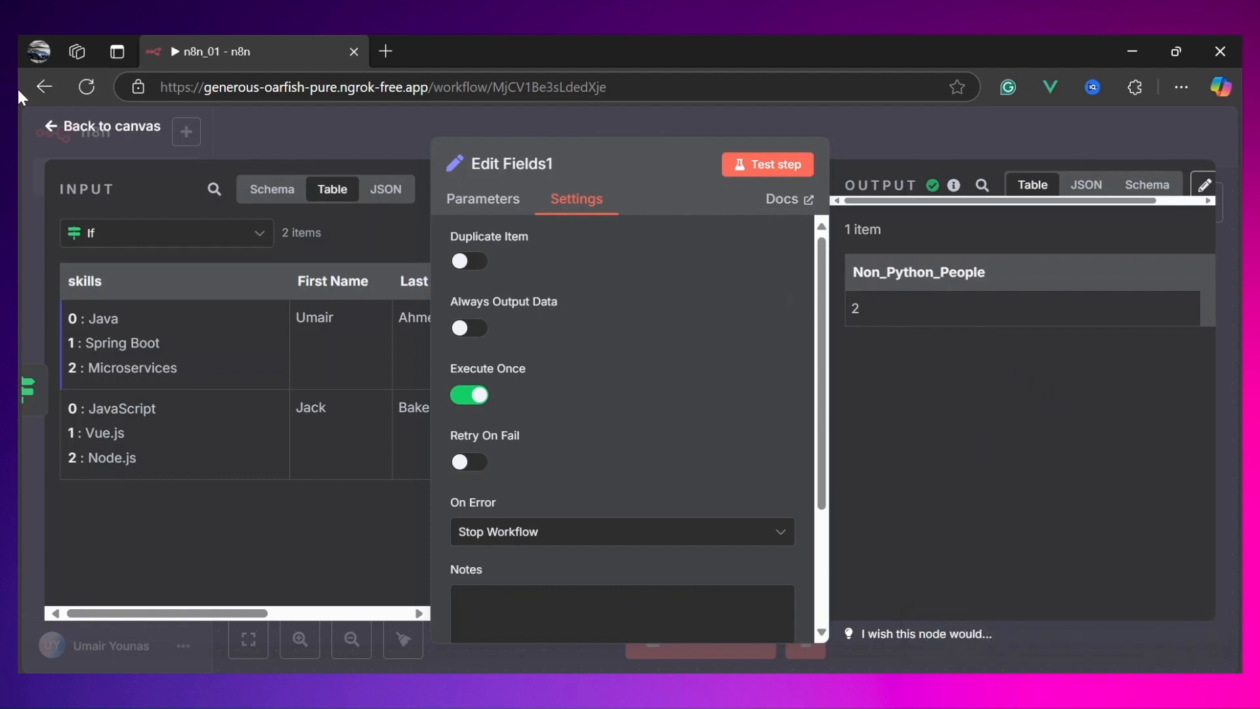
{"action": "left_click", "coordinate": [77, 130]}
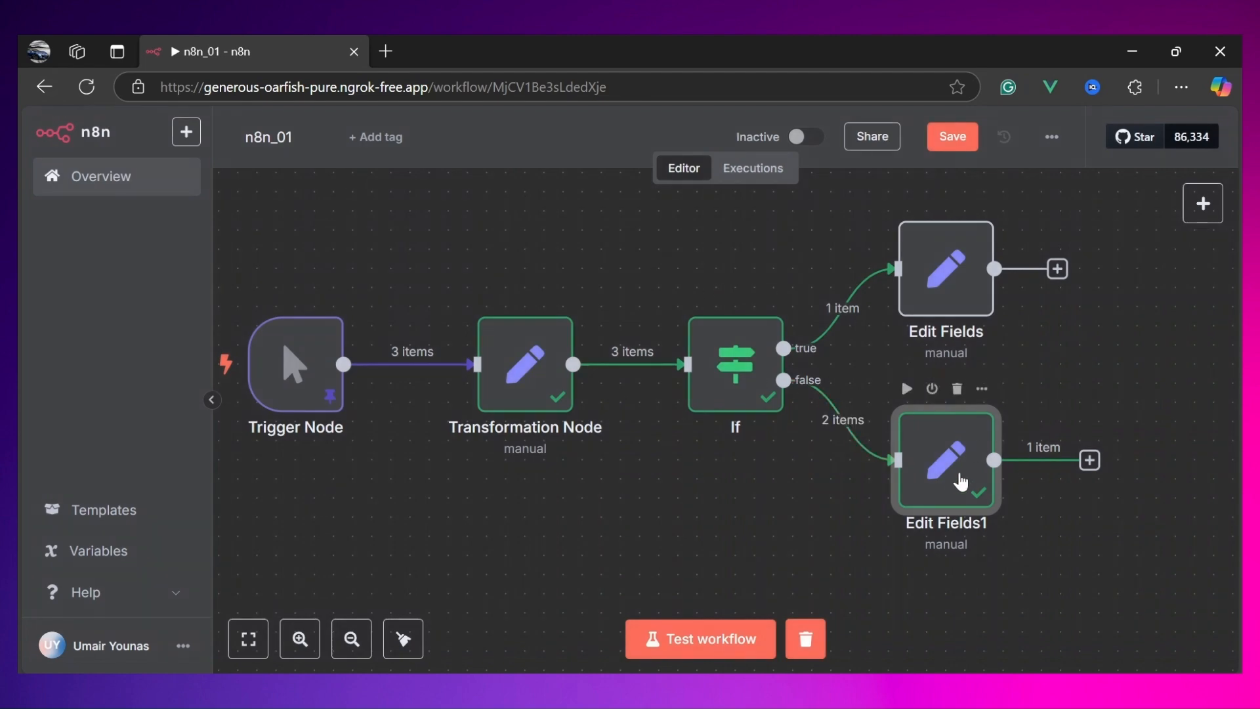
Step: Enable Execute Once in the true-branch Edit Fields node's settings, test the step, and return to the canvas
{"action": "double_click", "coordinate": [943, 291]}
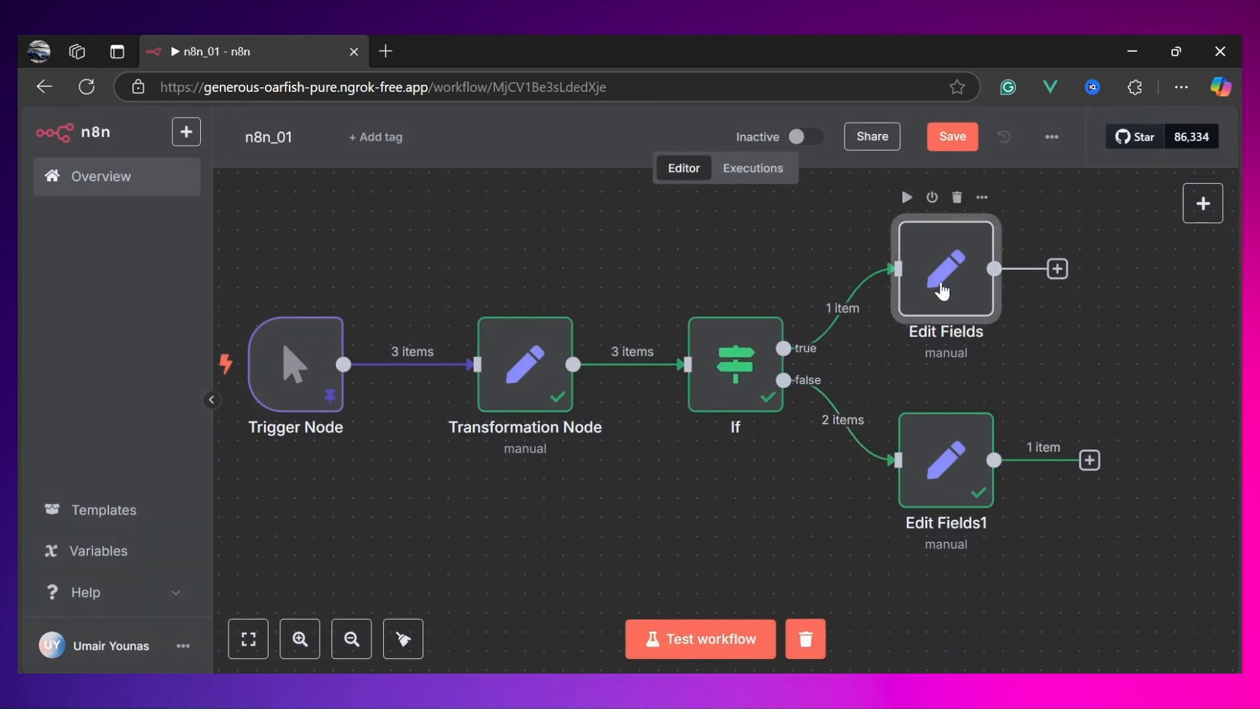
{"action": "left_click", "coordinate": [569, 212]}
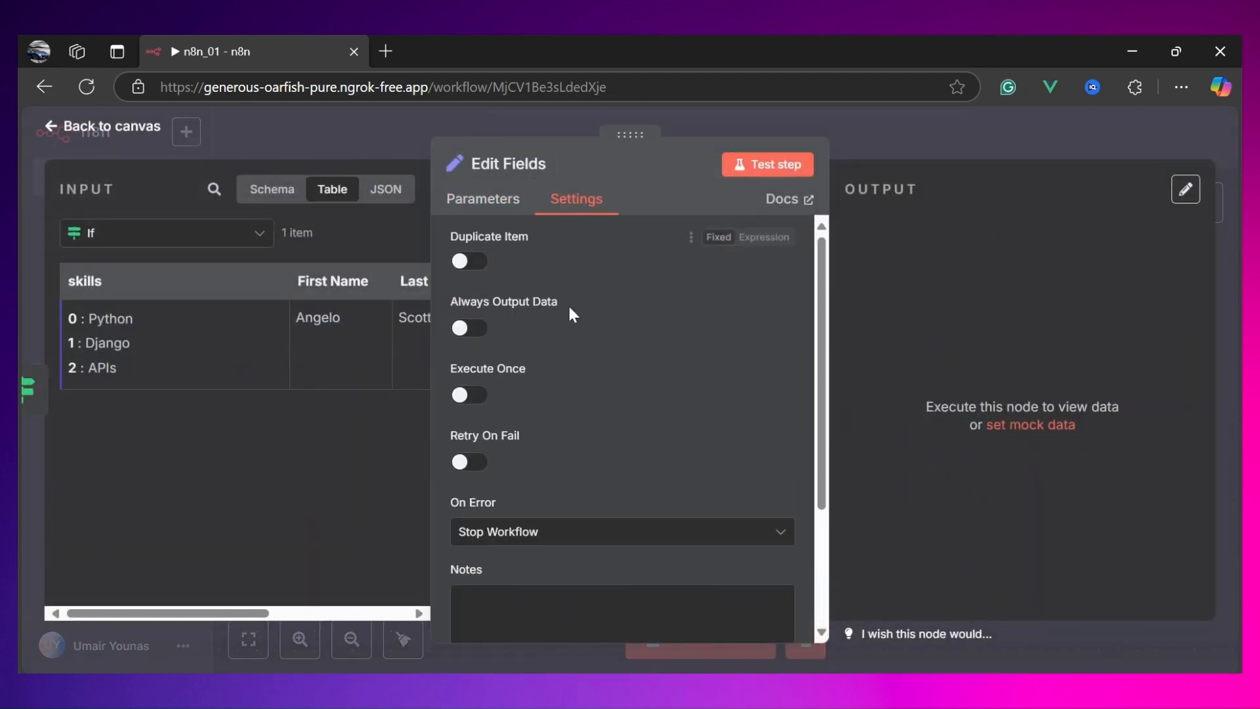
{"action": "left_click", "coordinate": [470, 396]}
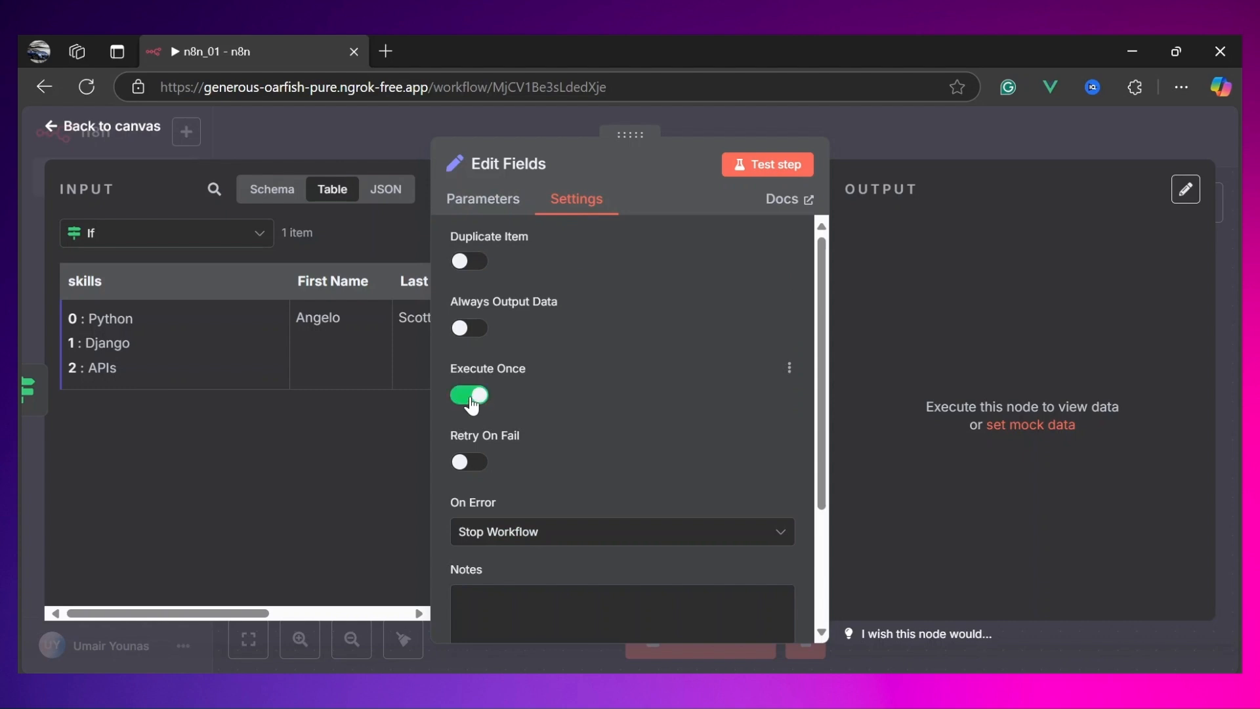
{"action": "left_click", "coordinate": [762, 164]}
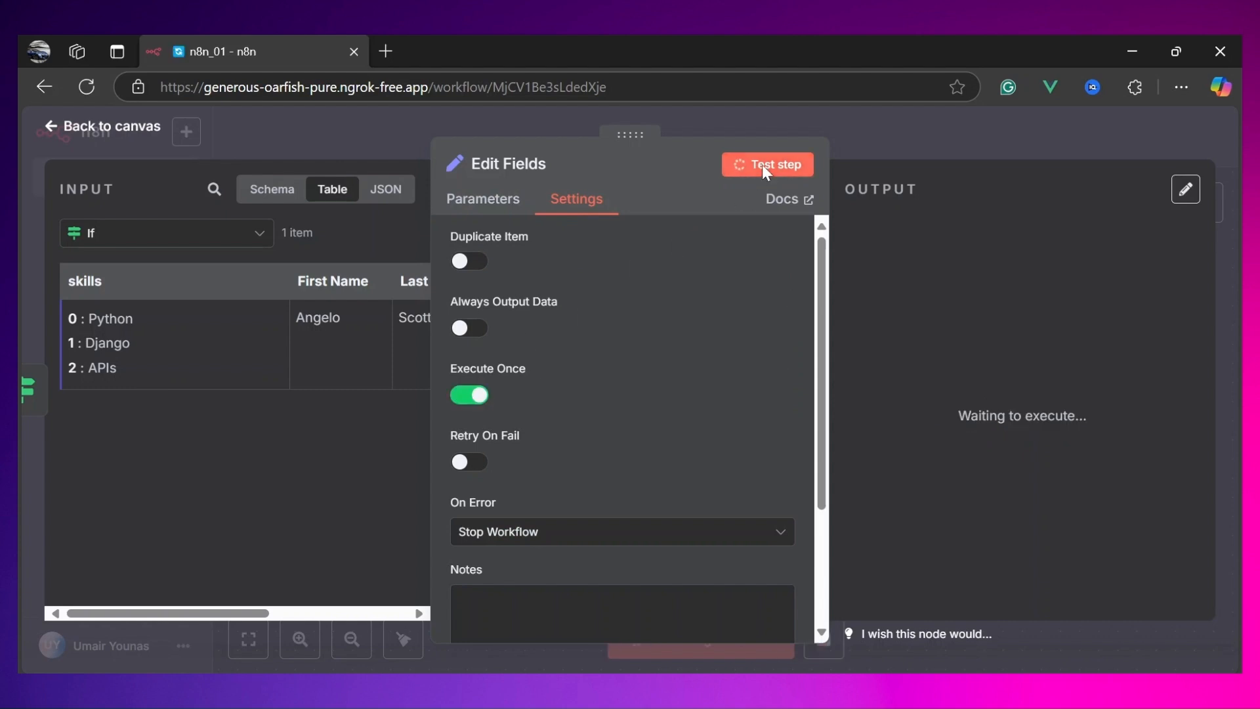
{"action": "left_click", "coordinate": [94, 131]}
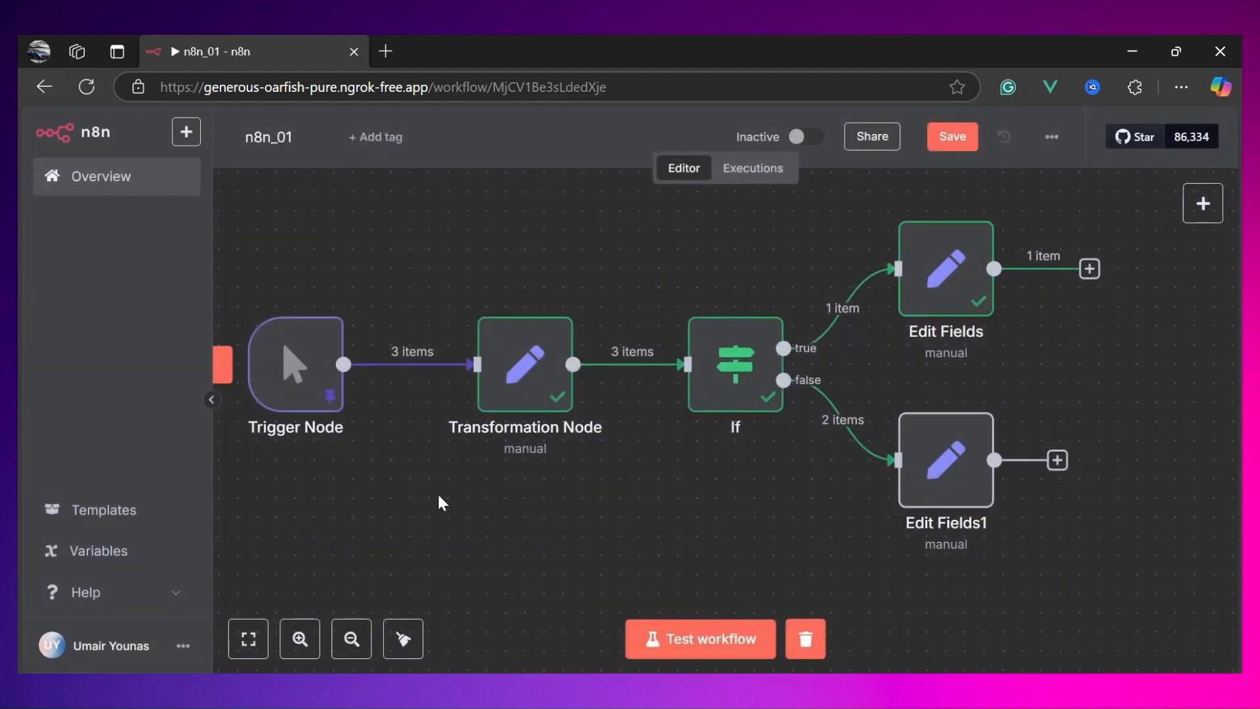
Step: Run the whole workflow from the trigger node
{"action": "scroll", "coordinate": [438, 502], "scroll_direction": "left", "scroll_amount": 3}
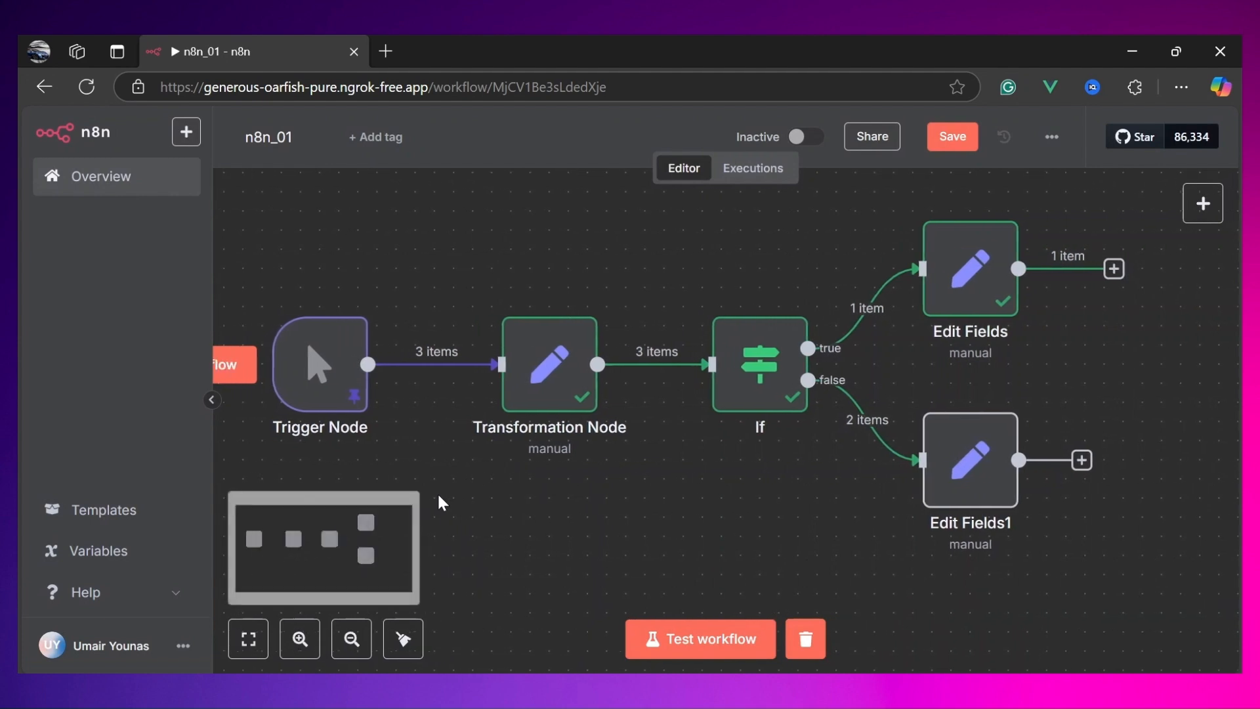
{"action": "scroll", "coordinate": [598, 506], "scroll_direction": "left", "scroll_amount": 2}
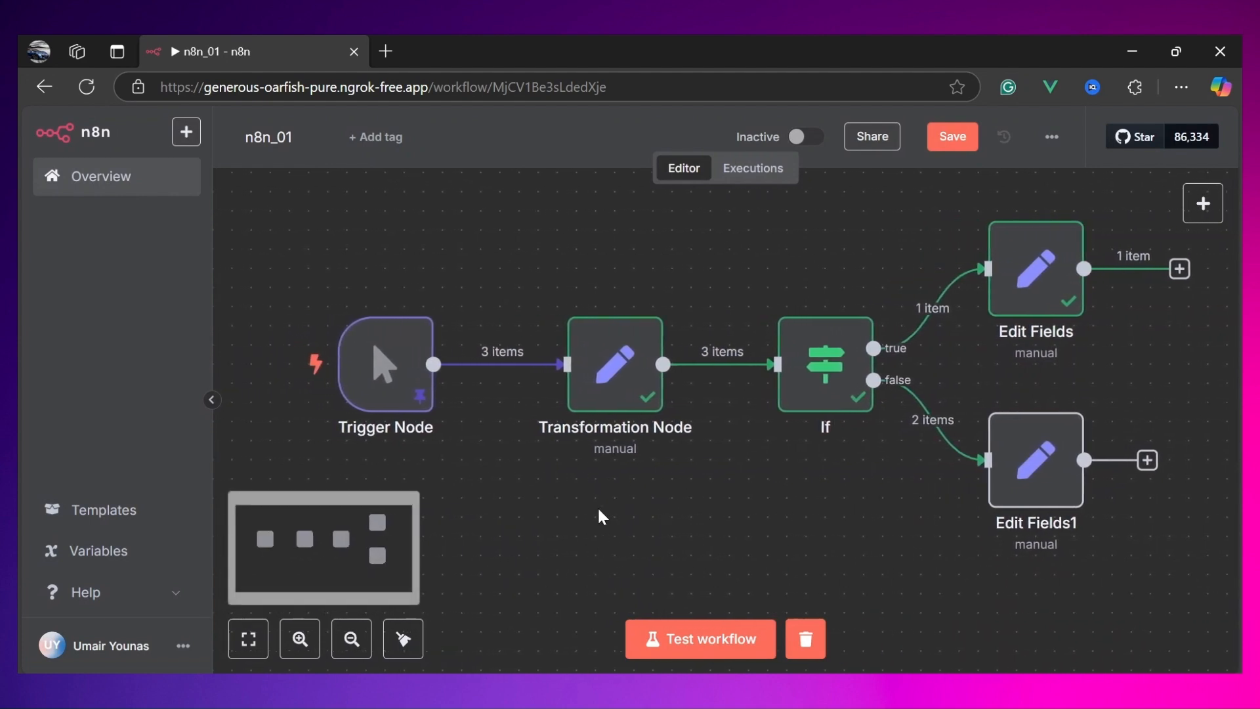
{"action": "mouse_move", "coordinate": [379, 373]}
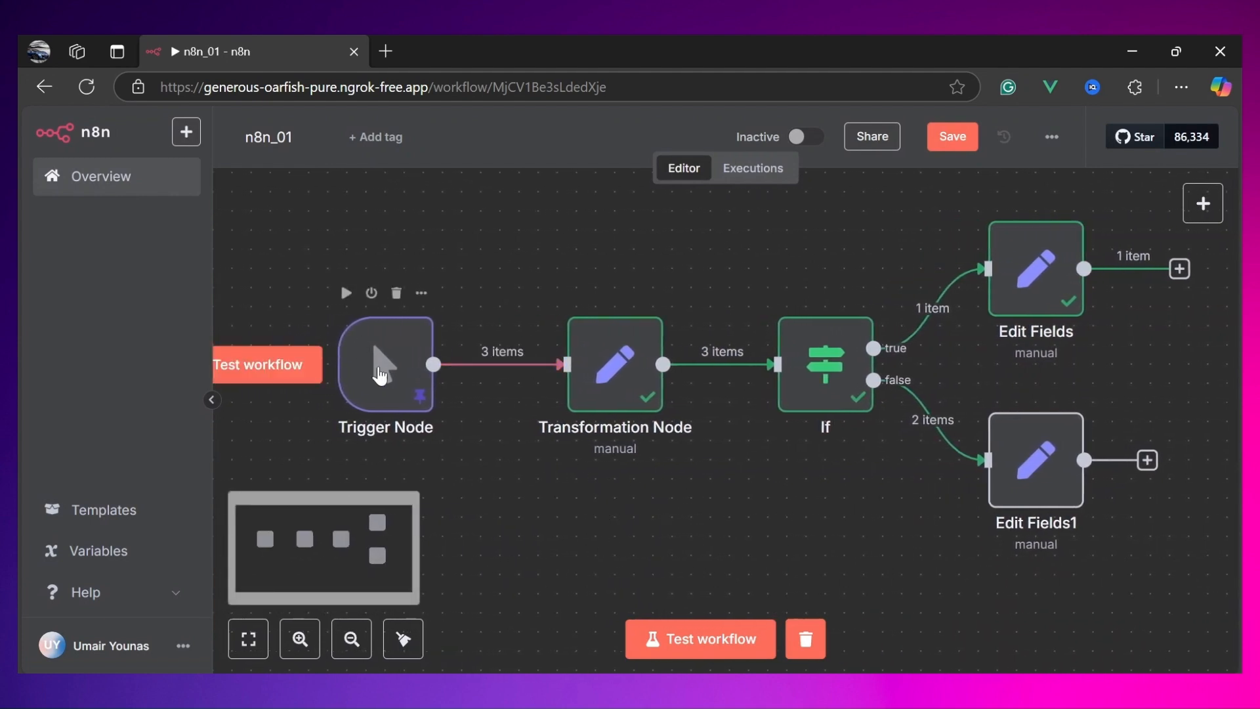
{"action": "left_click", "coordinate": [252, 367]}
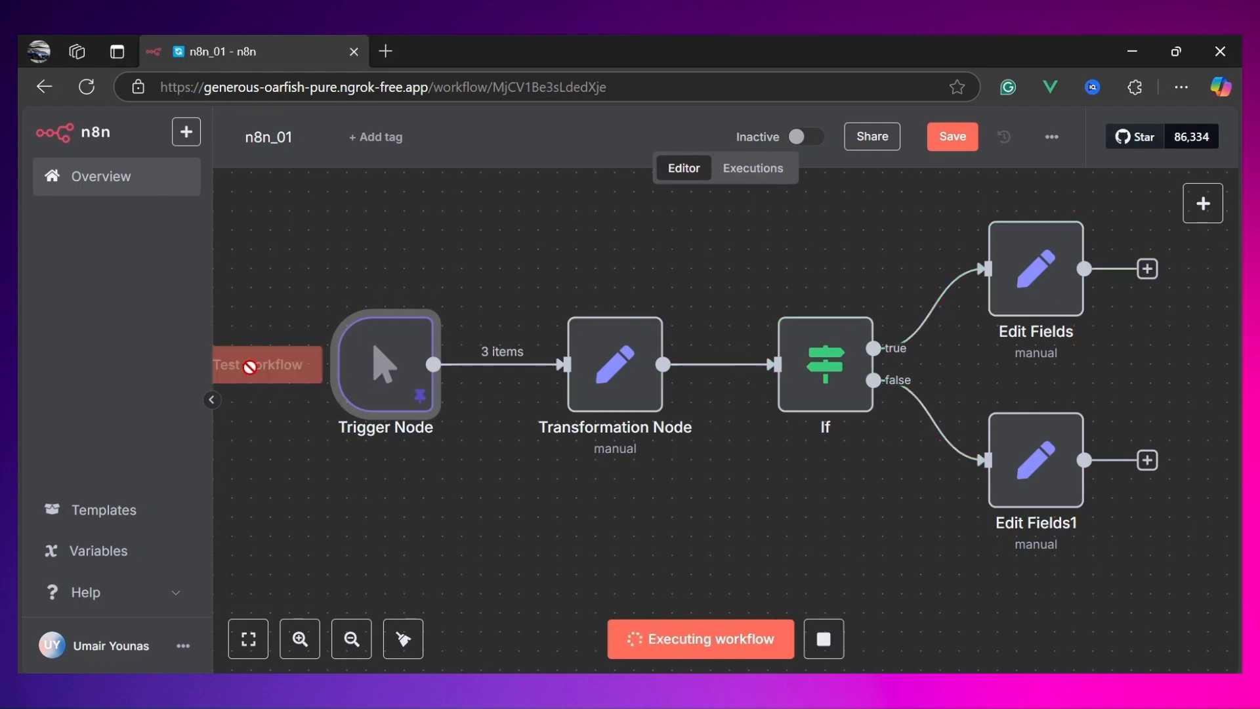